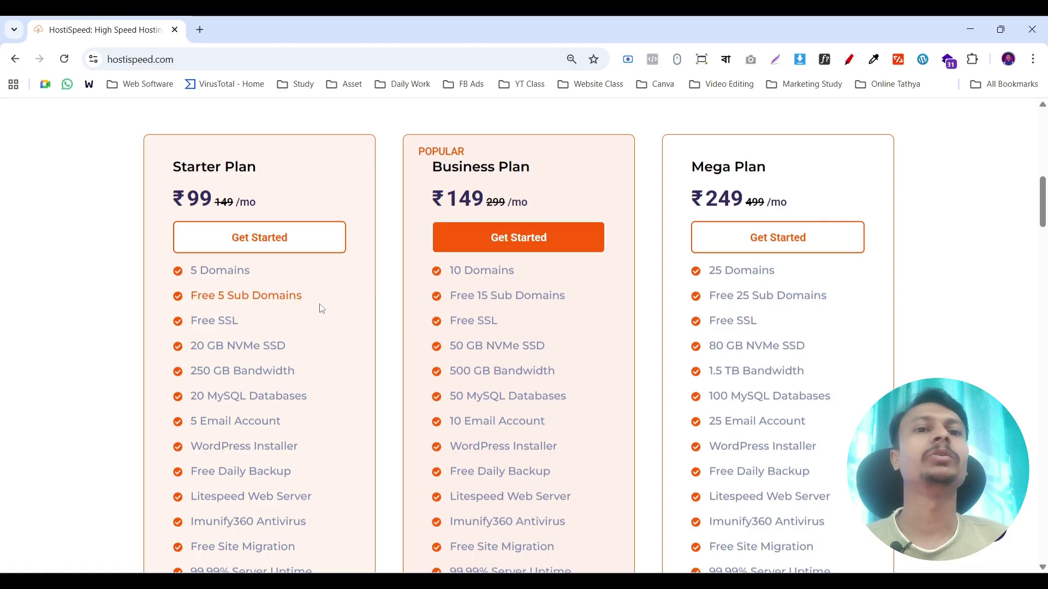
# - Log in to the HostiSpeed Client Area with the saved account e-mail and password
pyautogui.scroll(10, 322, 309)
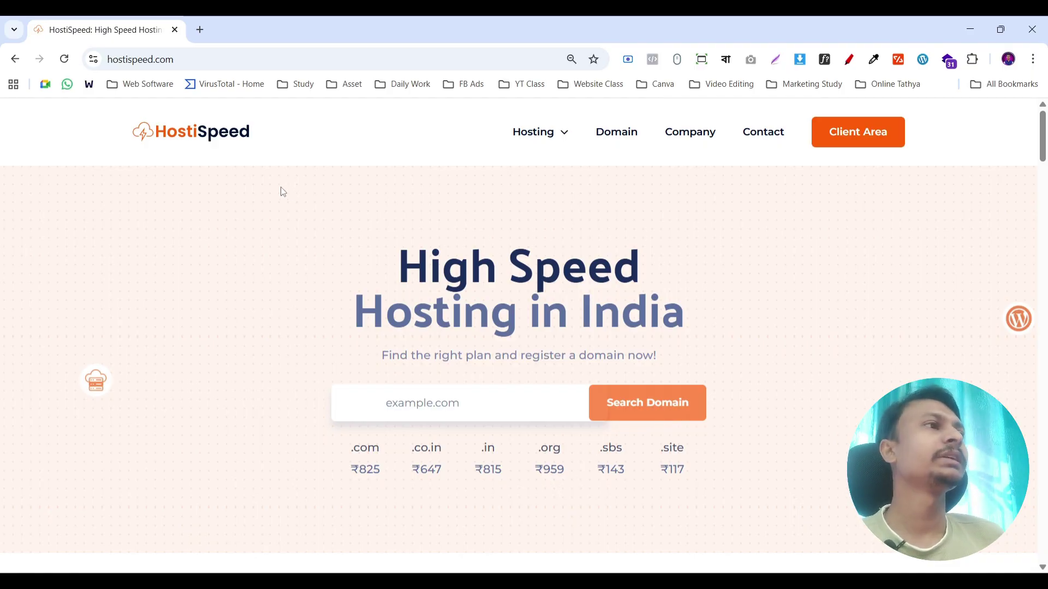
pyautogui.click(841, 141)
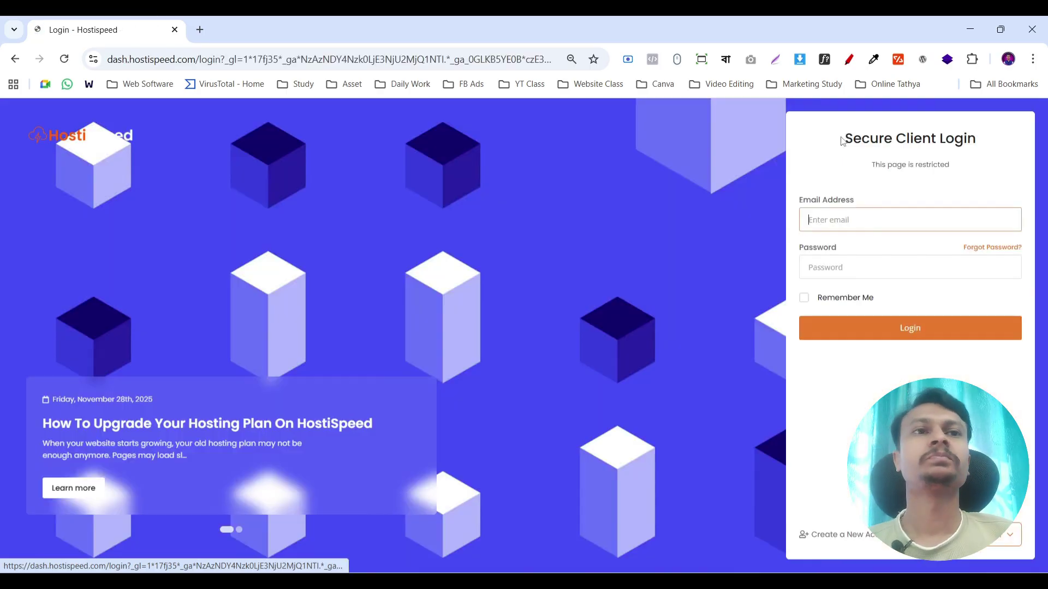
pyautogui.click(836, 217)
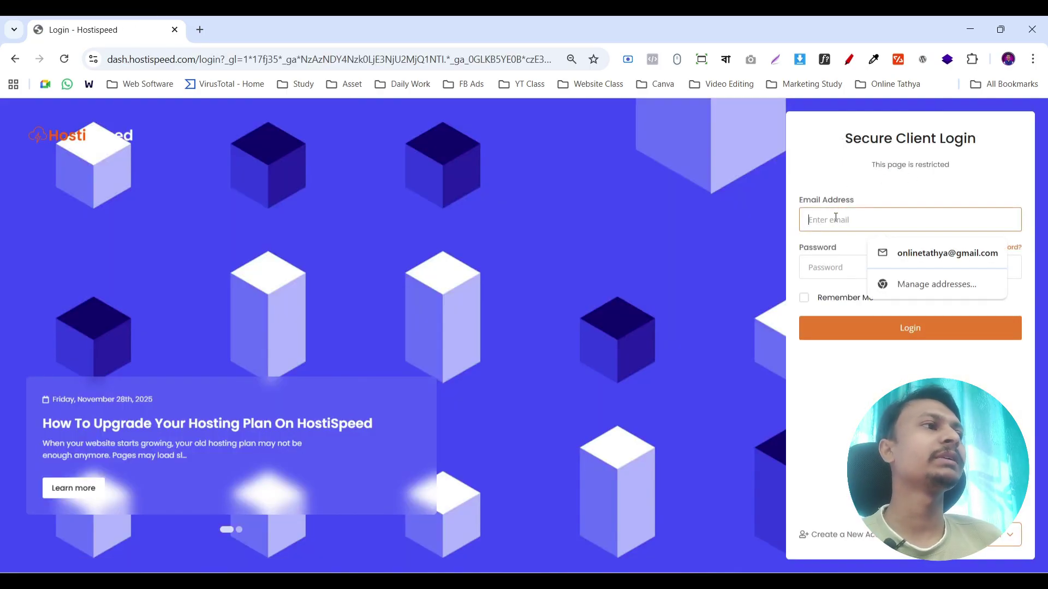
pyautogui.write('he')
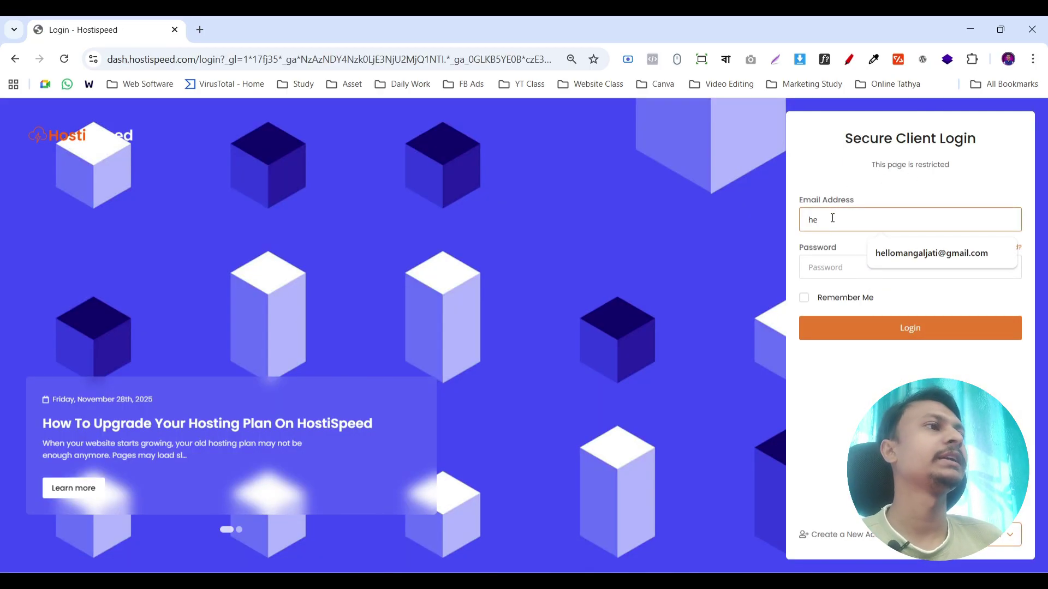
pyautogui.click(900, 254)
pyautogui.click(866, 273)
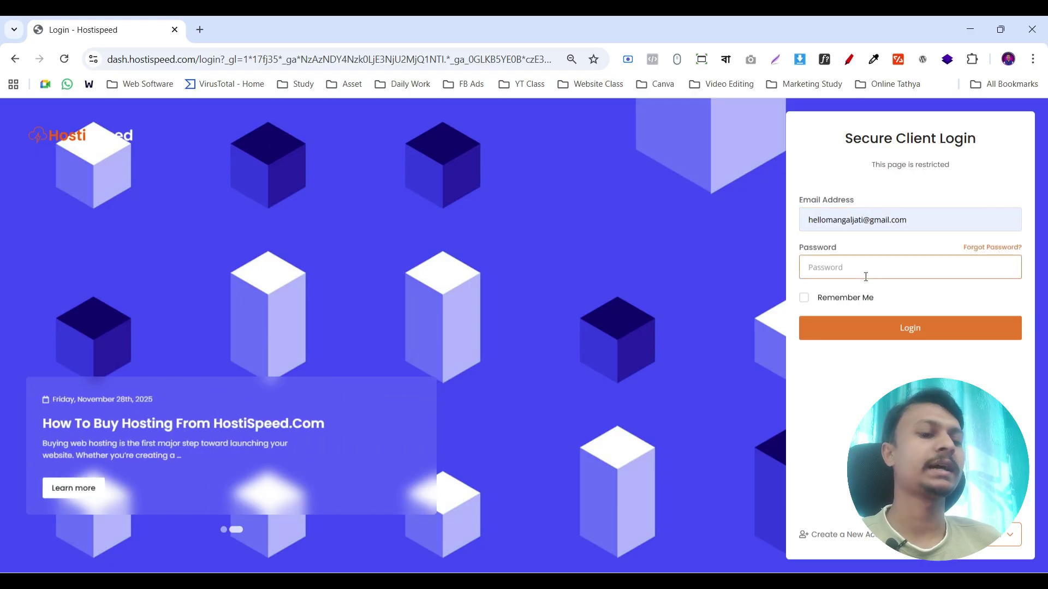
pyautogui.hotkey('ctrl', 'v')
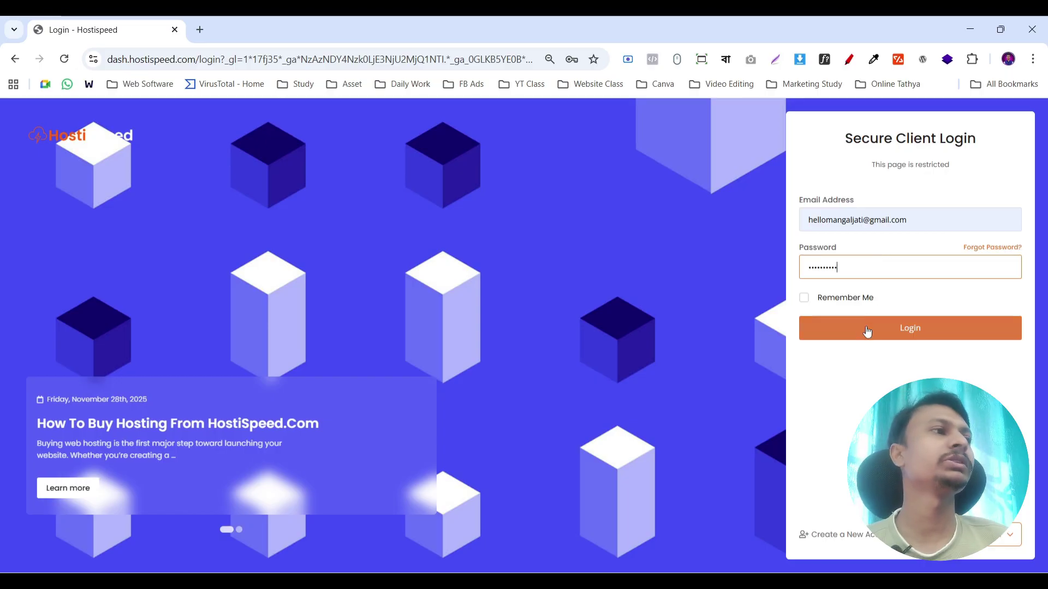
pyautogui.click(886, 333)
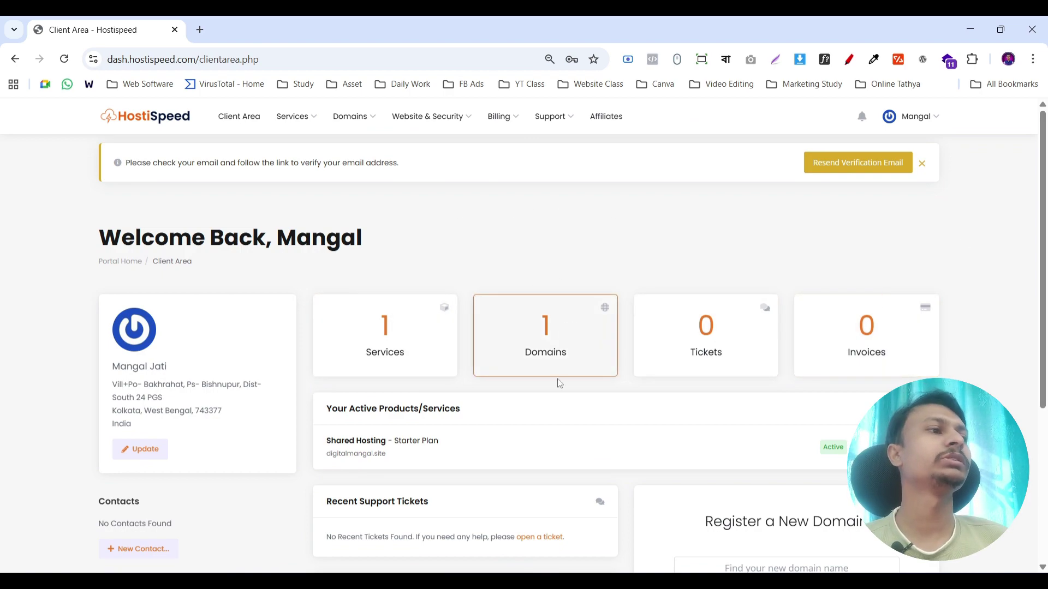
# - Log in to cPanel from the Manage menu of the Shared Hosting Starter Plan service
pyautogui.click(869, 447)
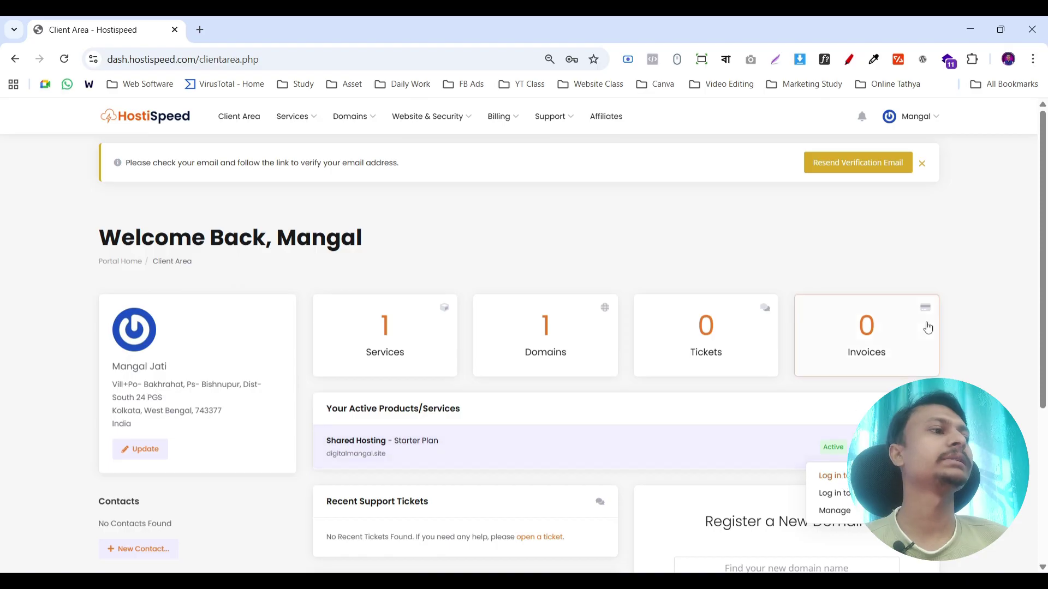
pyautogui.scroll(-2, 928, 325)
pyautogui.scroll(1, 849, 348)
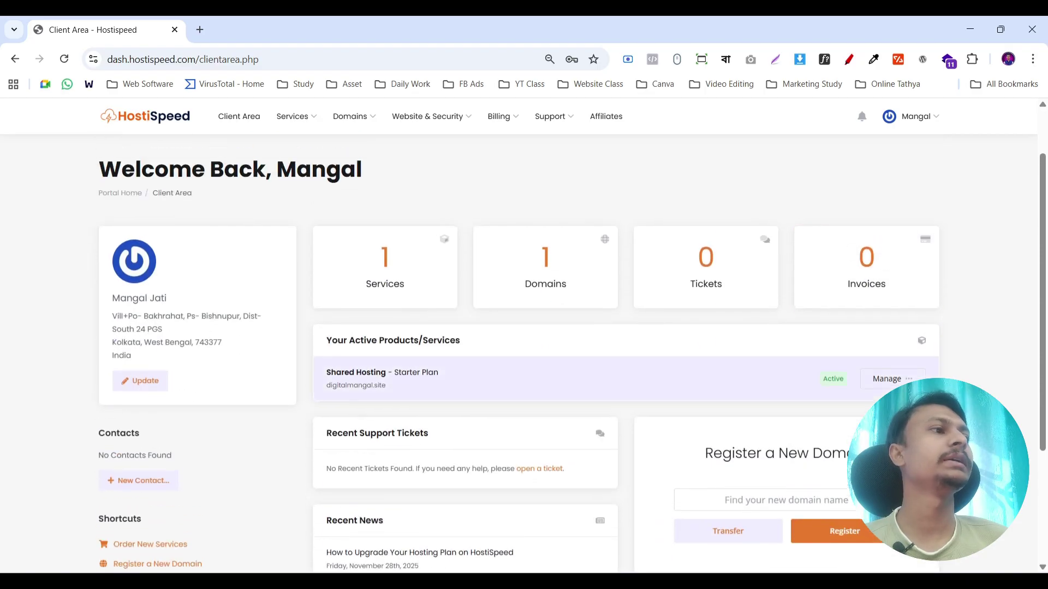
pyautogui.click(849, 59)
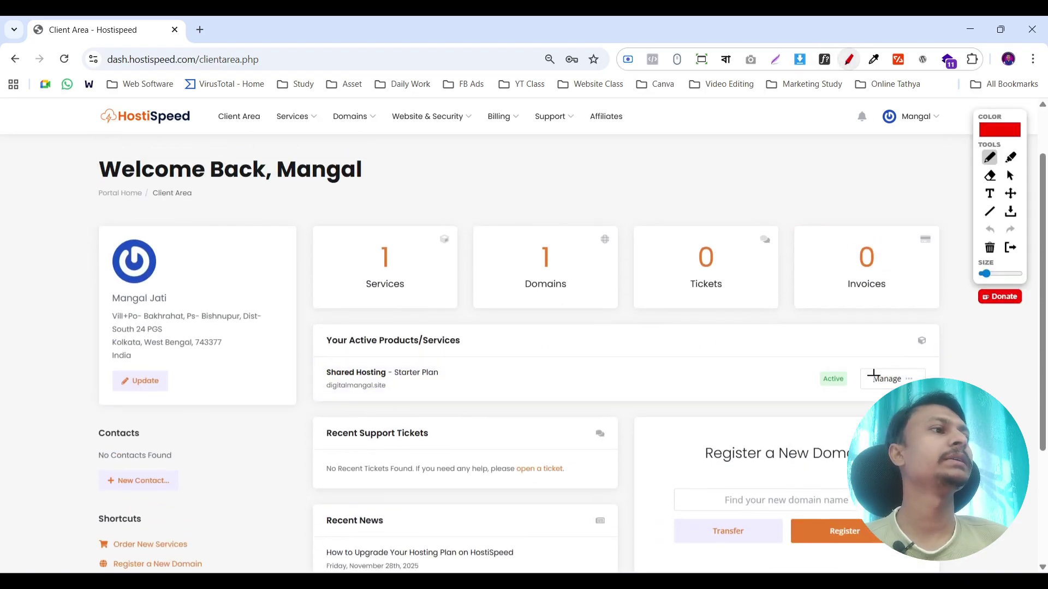
pyautogui.moveTo(860, 388); pyautogui.dragTo(858, 369)
pyautogui.click(1010, 248)
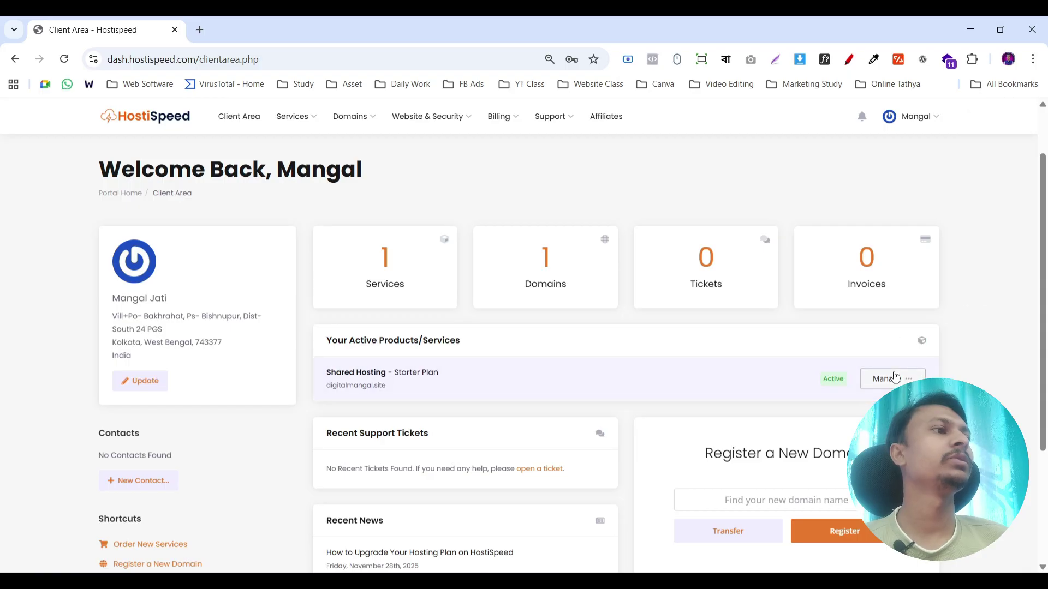
pyautogui.click(883, 379)
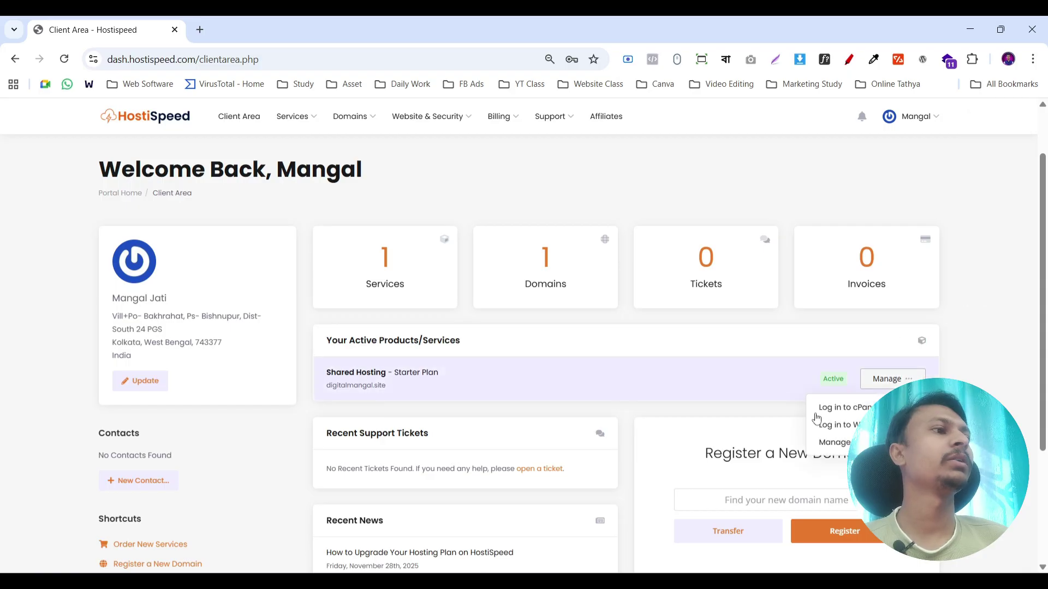
pyautogui.click(844, 410)
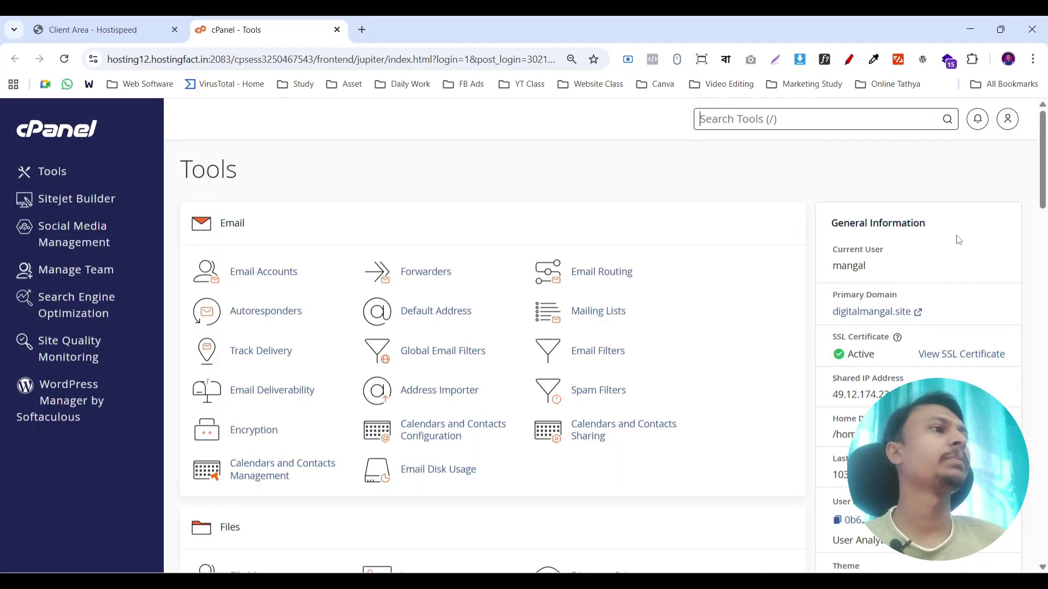
# - Search cPanel tools for 'domain', open Domains, and start the Create a New Domain form
pyautogui.click(848, 58)
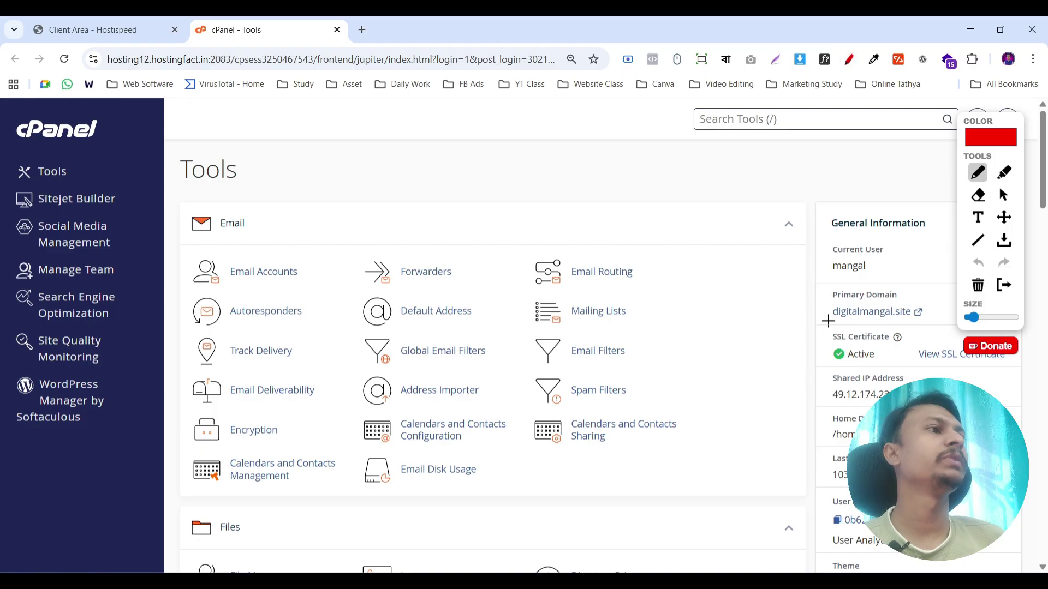
pyautogui.moveTo(825, 319)
pyautogui.mouseDown()
pyautogui.moveTo(945, 290)
pyautogui.moveTo(827, 287)
pyautogui.moveTo(825, 322)
pyautogui.mouseUp()
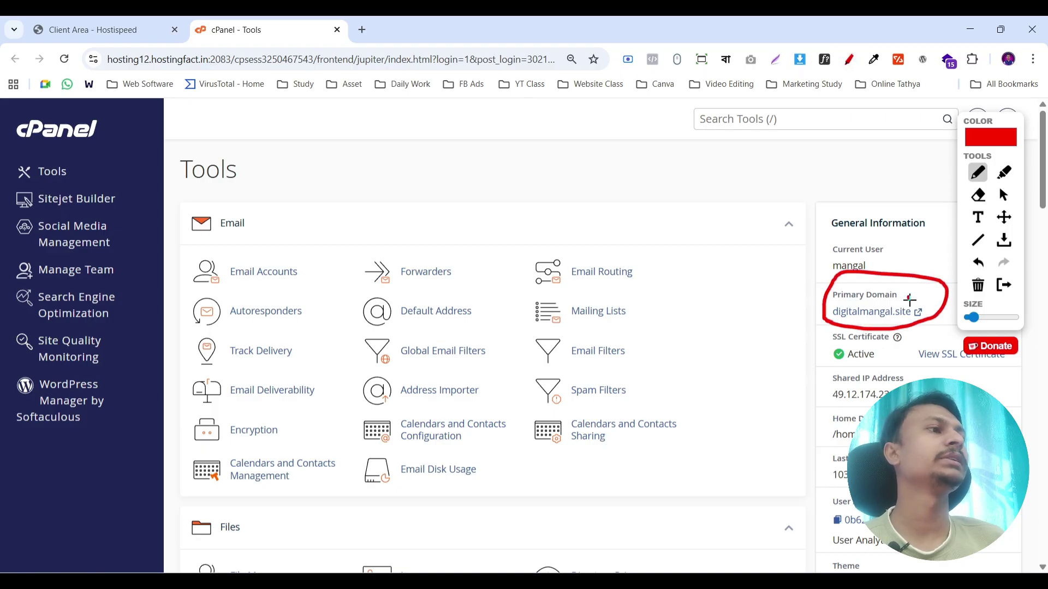
pyautogui.click(1004, 284)
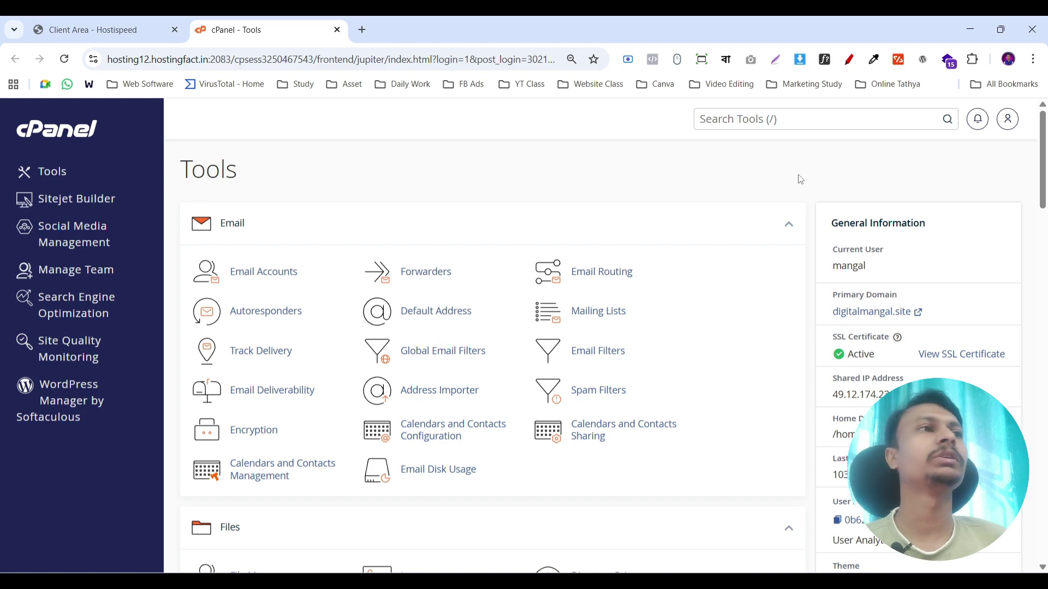
pyautogui.click(727, 124)
pyautogui.scroll(-1, 539, 131)
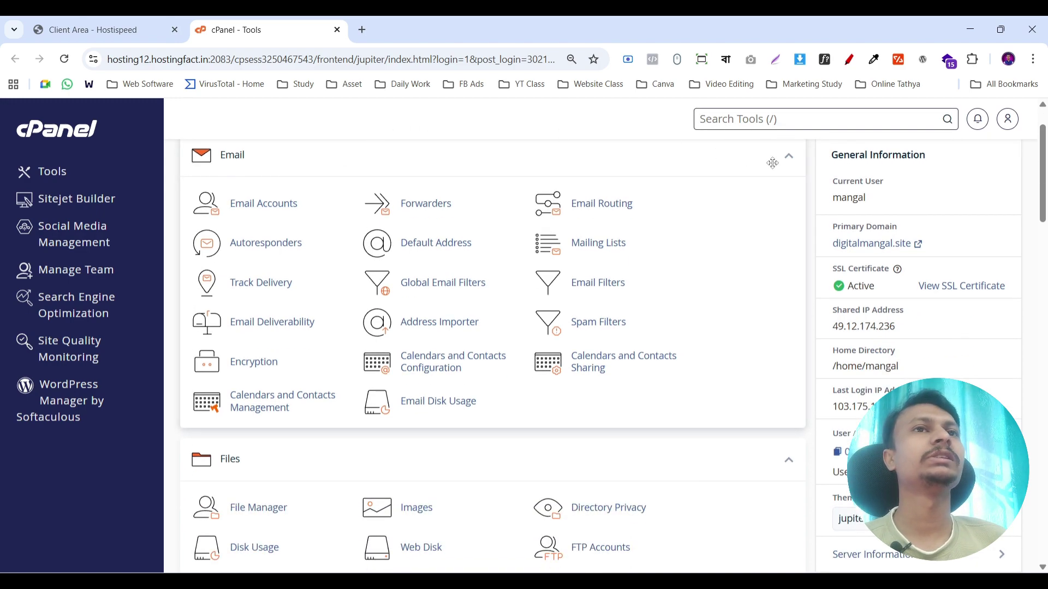
pyautogui.scroll(-1, 435, 219)
pyautogui.scroll(2, 435, 219)
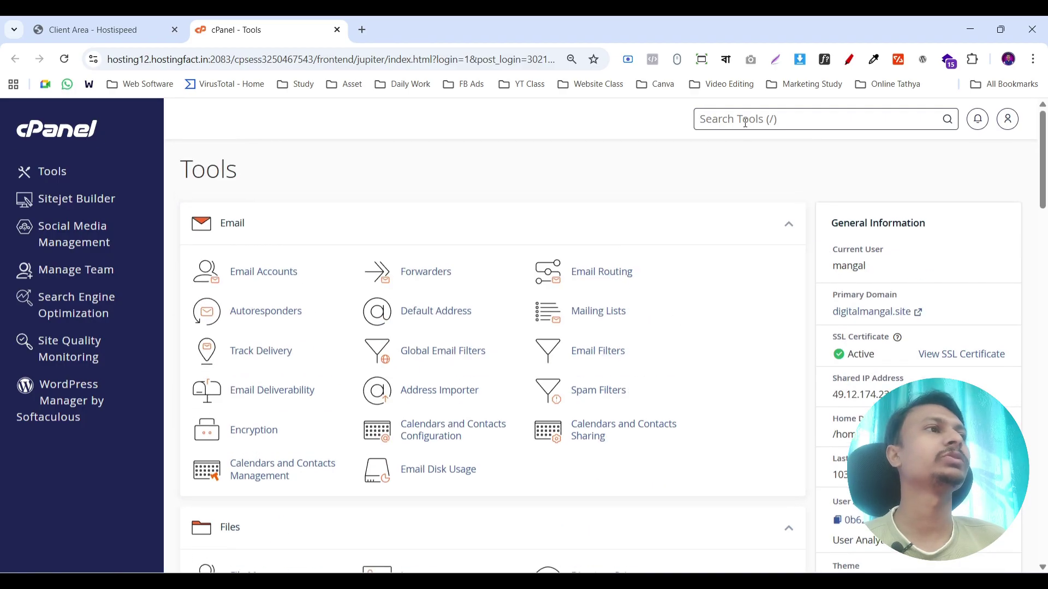
pyautogui.write('domain')
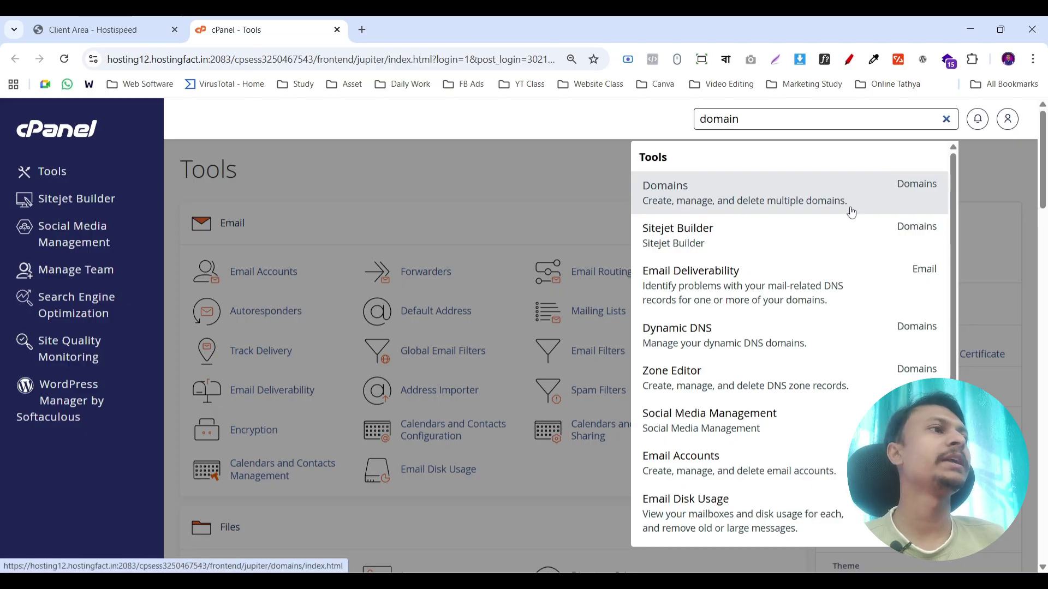
pyautogui.click(699, 205)
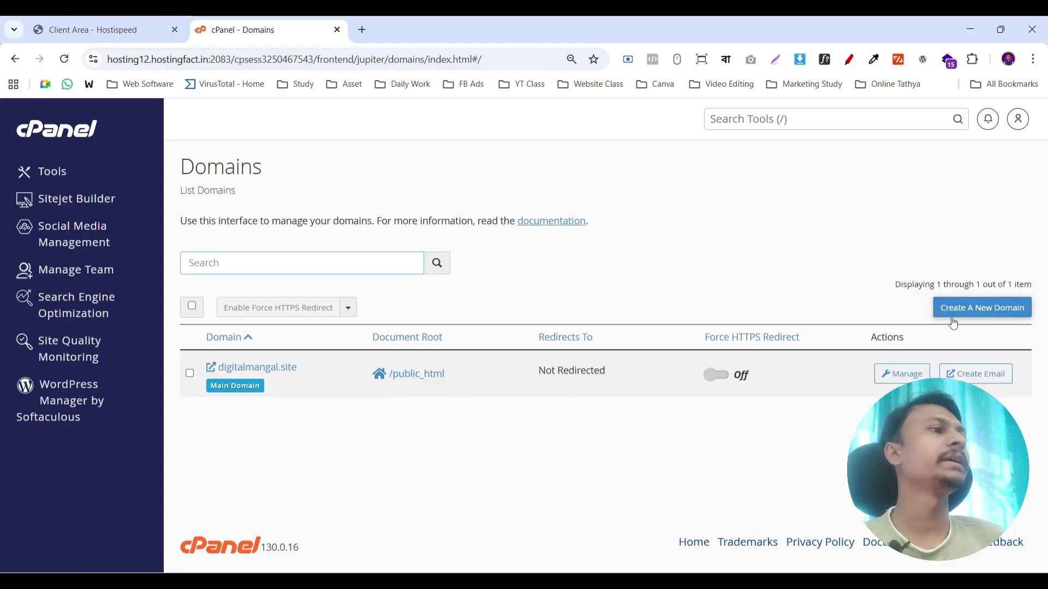
pyautogui.click(983, 315)
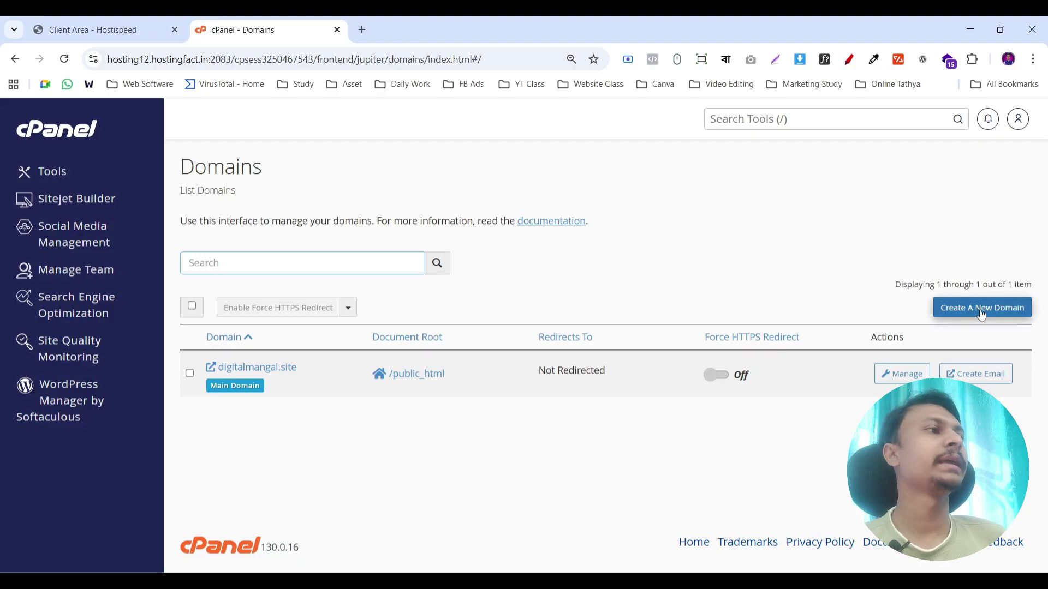
pyautogui.click(982, 312)
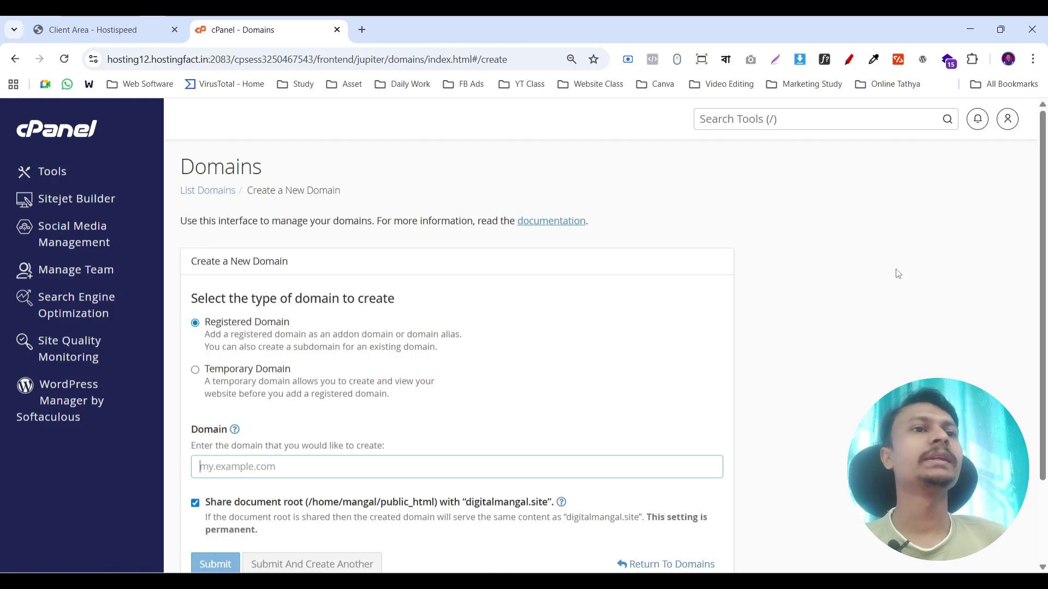
# - Mark up the new domain form and type 'mangaljati.in' into the Domain field
pyautogui.scroll(-1, 341, 199)
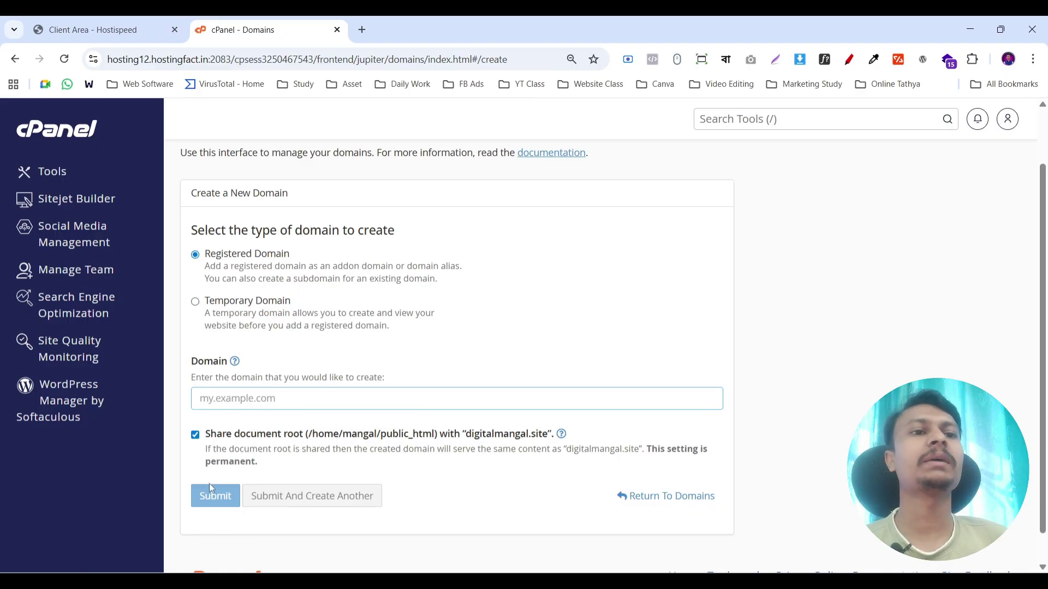
pyautogui.click(848, 59)
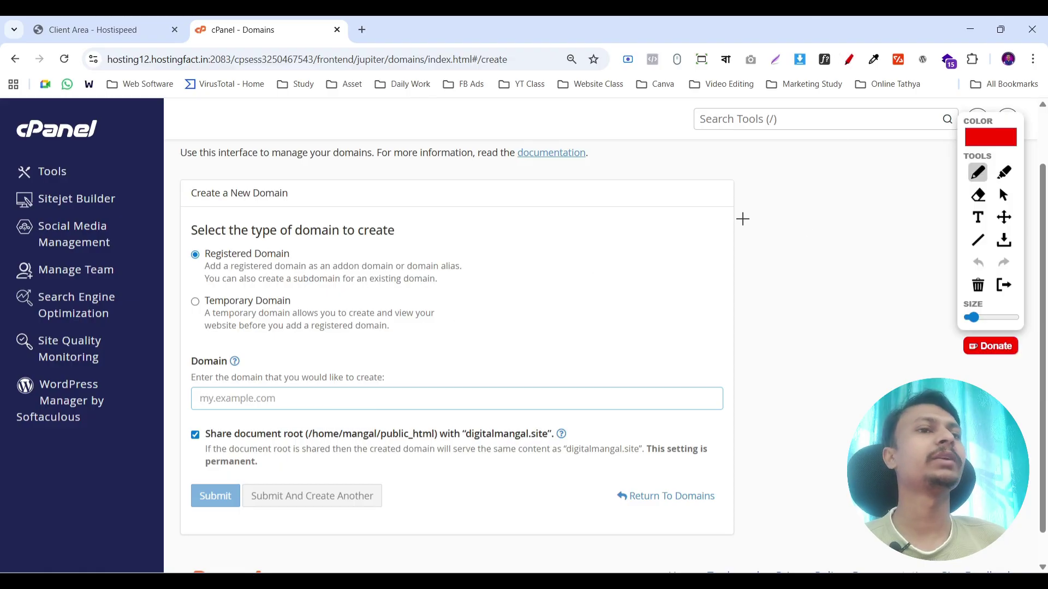
pyautogui.moveTo(221, 420)
pyautogui.mouseDown()
pyautogui.moveTo(169, 430)
pyautogui.moveTo(241, 442)
pyautogui.moveTo(301, 413)
pyautogui.mouseUp()
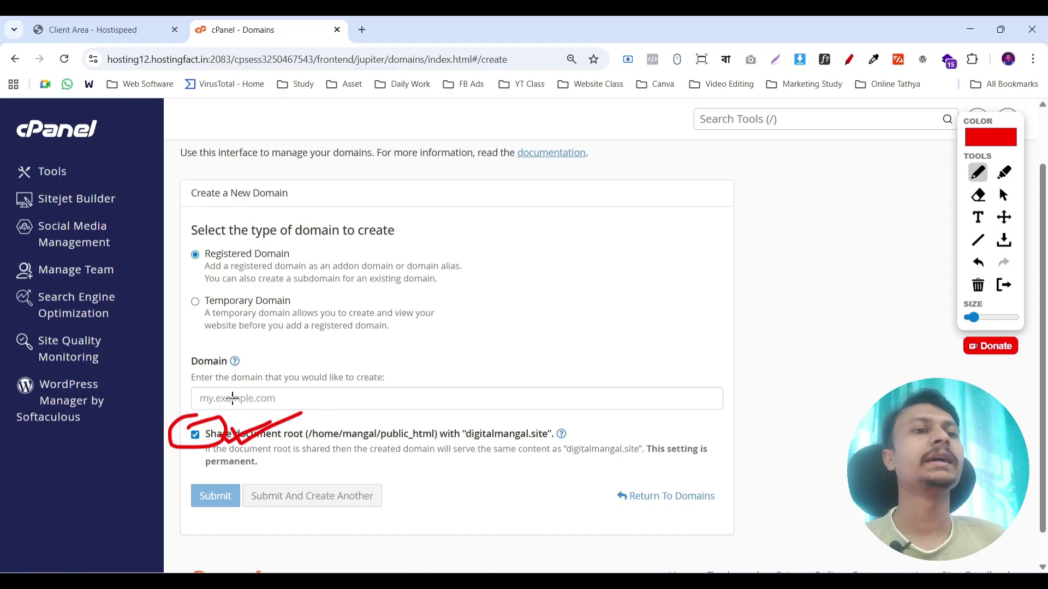
pyautogui.moveTo(230, 398); pyautogui.dragTo(339, 399)
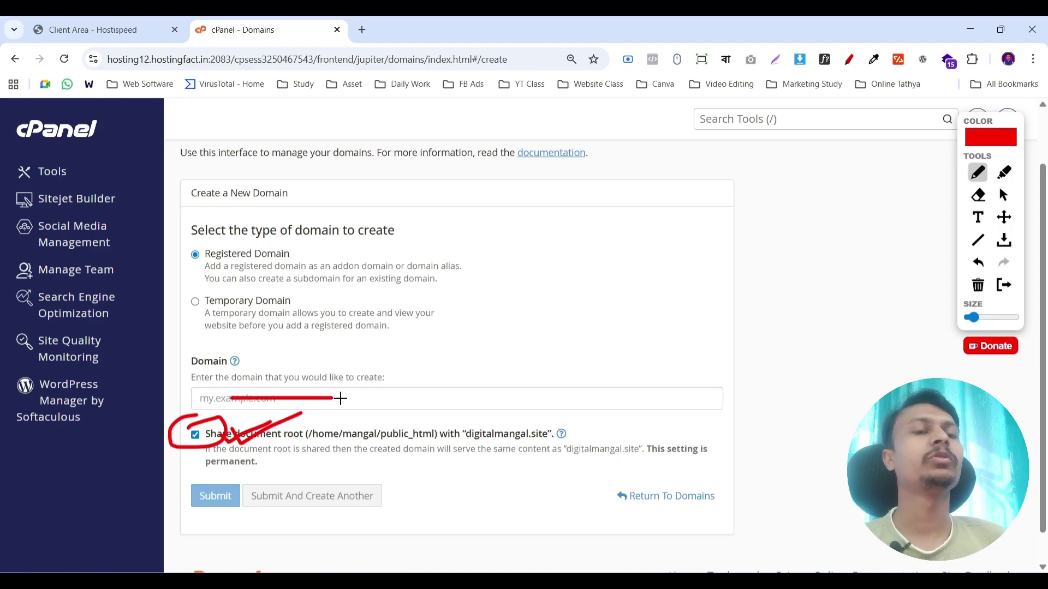
pyautogui.click(1003, 284)
pyautogui.write('mangaljati')
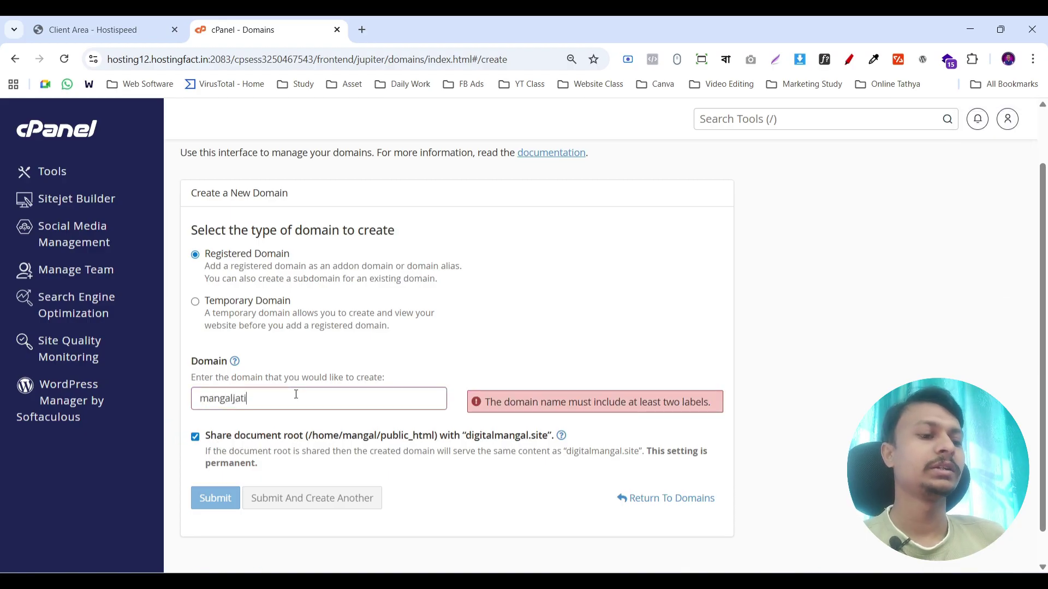
pyautogui.write('.i n')
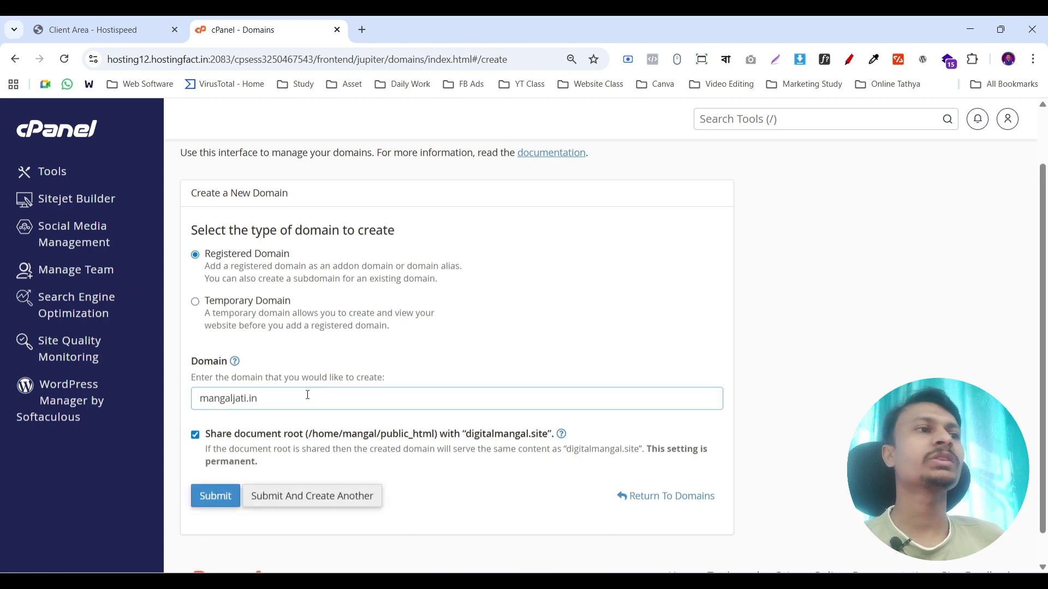
pyautogui.click(789, 333)
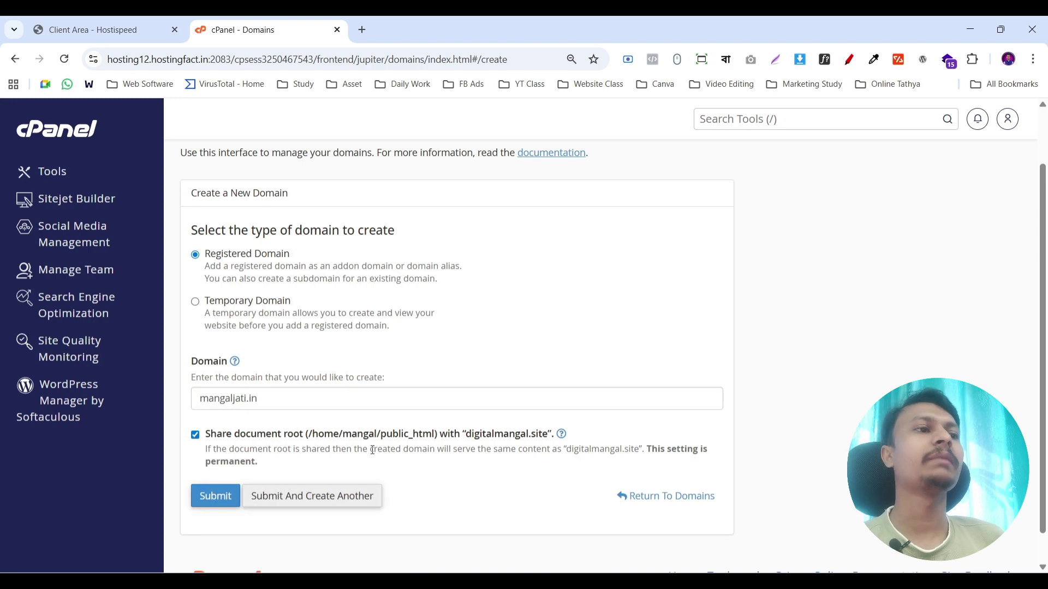
# - Copy 'digitalmangal.site' and erase 'mangaljati.in' from the Domain field
pyautogui.moveTo(467, 440); pyautogui.dragTo(548, 441)
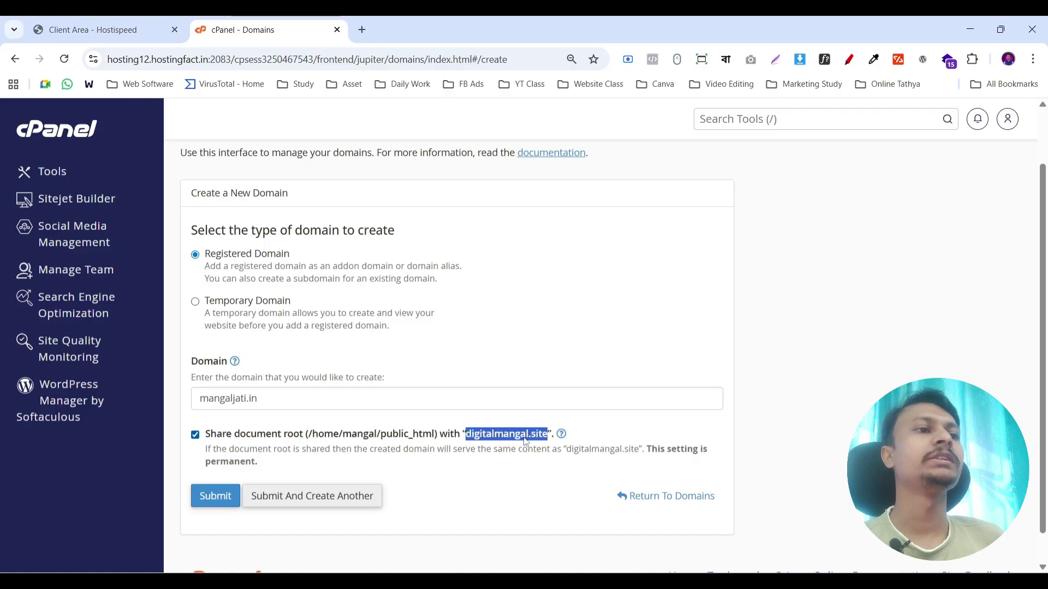
pyautogui.rightClick(528, 438)
pyautogui.click(610, 224)
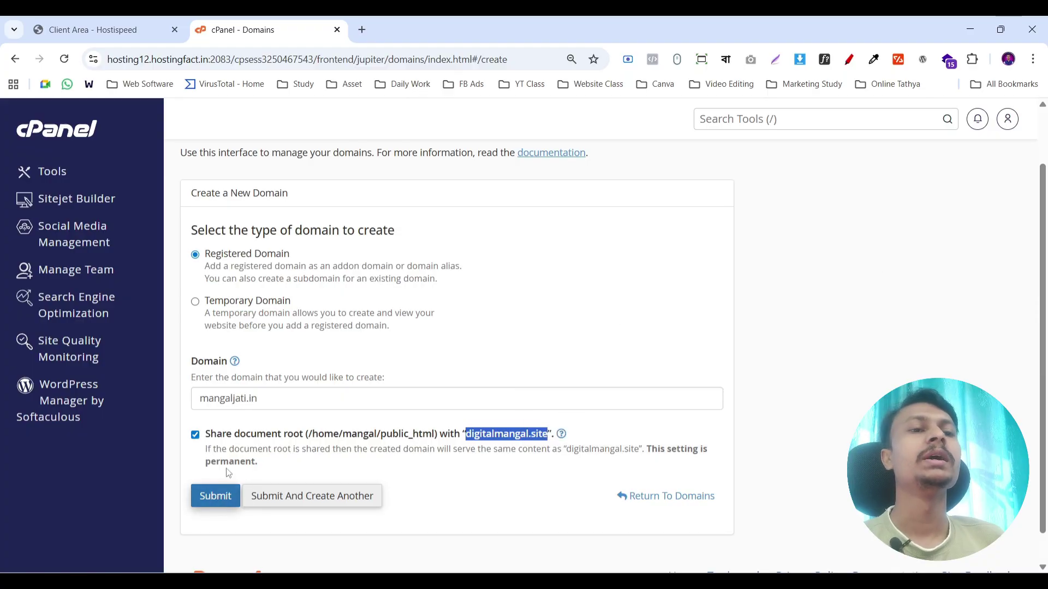
pyautogui.moveTo(275, 399); pyautogui.dragTo(187, 401)
pyautogui.press('BackSpace')
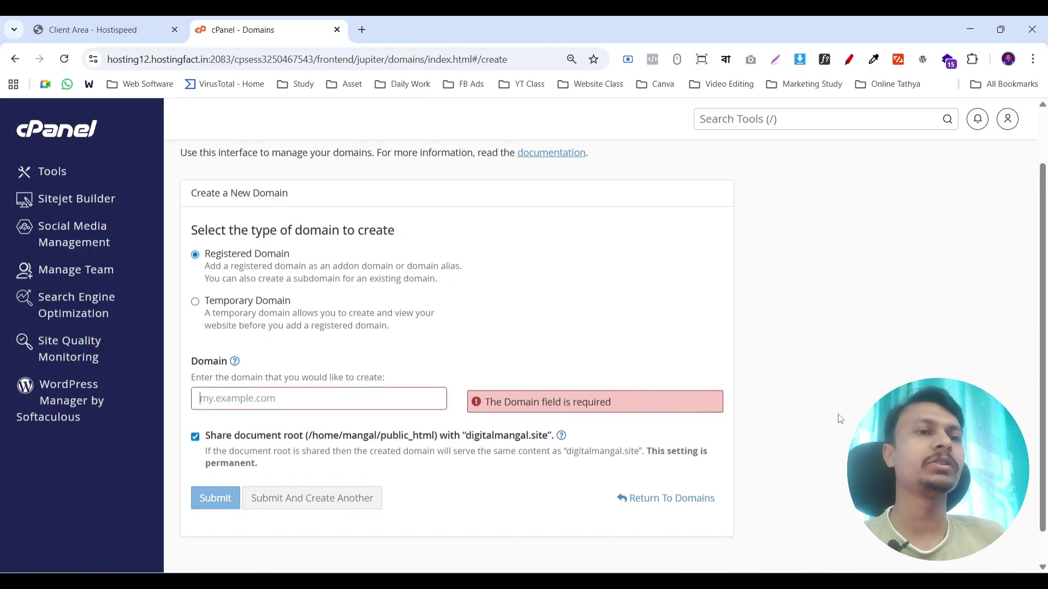
# - Untick Share document root and enter 'travel' plus the pasted 'digitalmangal.site' as the domain
pyautogui.click(466, 439)
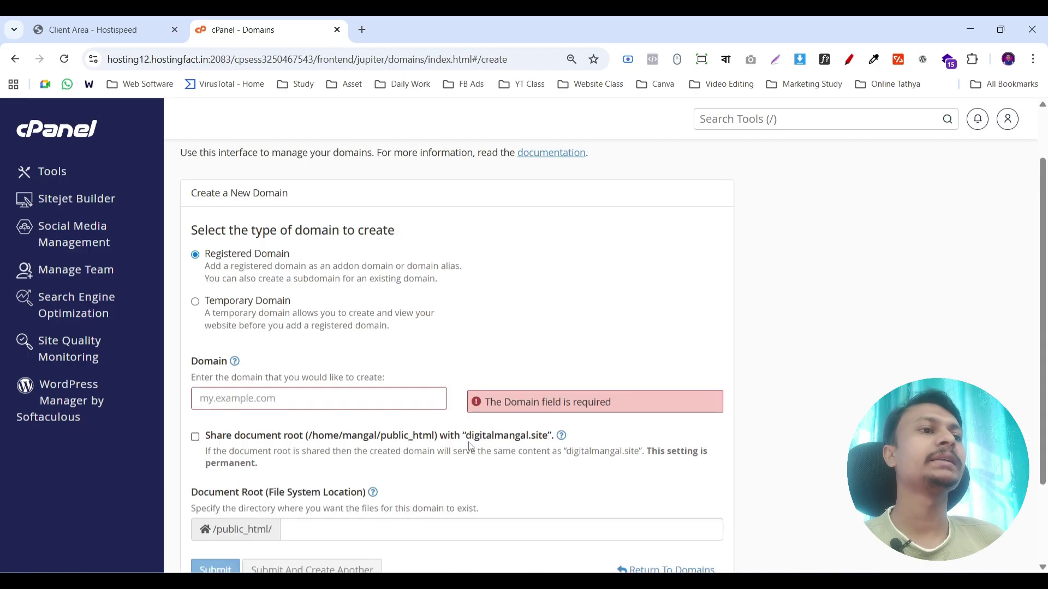
pyautogui.moveTo(466, 439); pyautogui.dragTo(548, 436)
pyautogui.rightClick(532, 440)
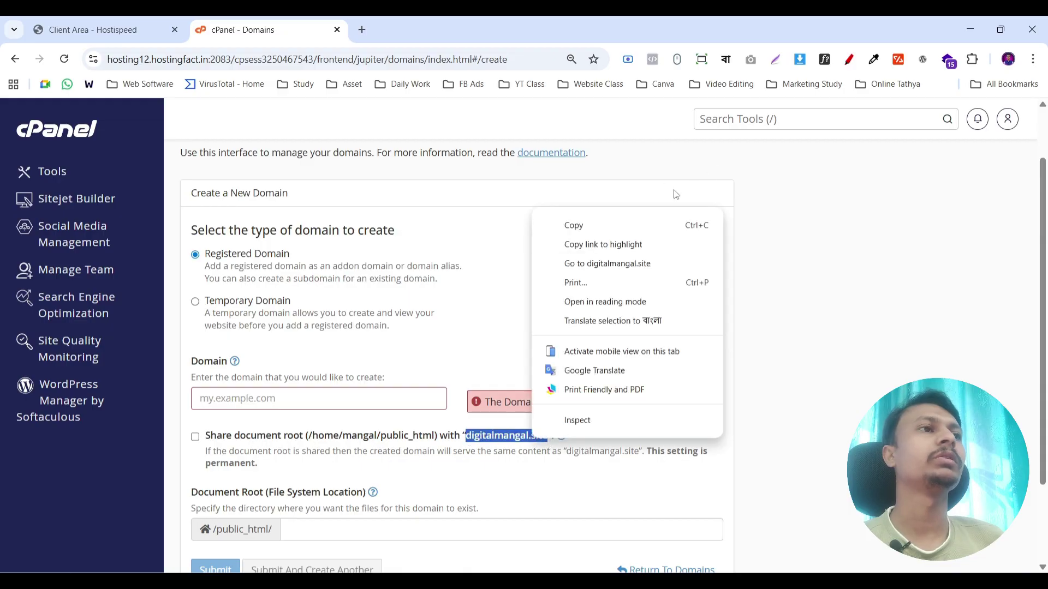
pyautogui.click(551, 225)
pyautogui.click(285, 390)
pyautogui.hotkey('ctrl', 'v')
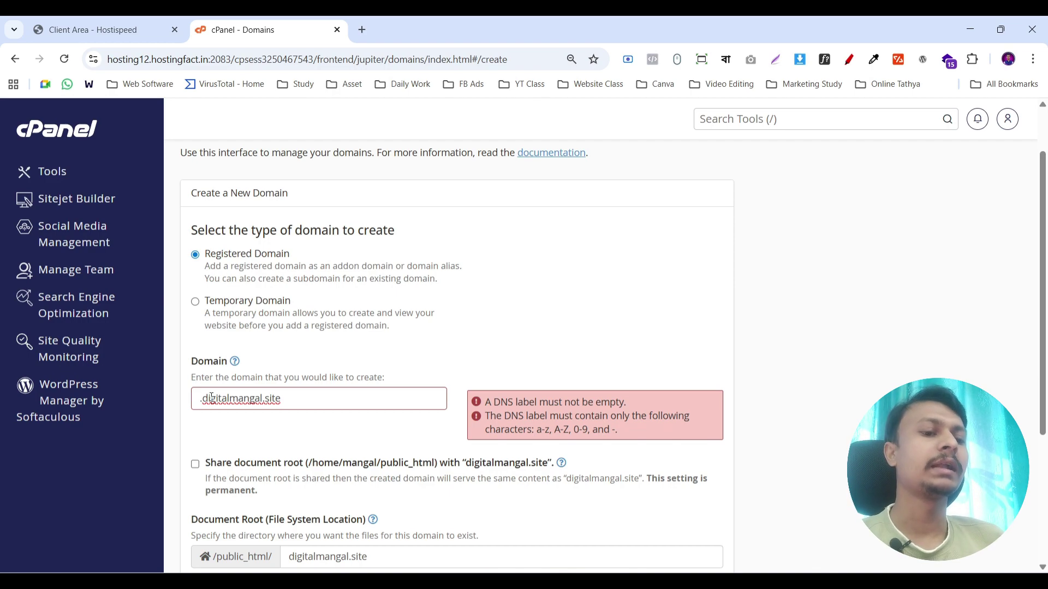
pyautogui.write('lear')
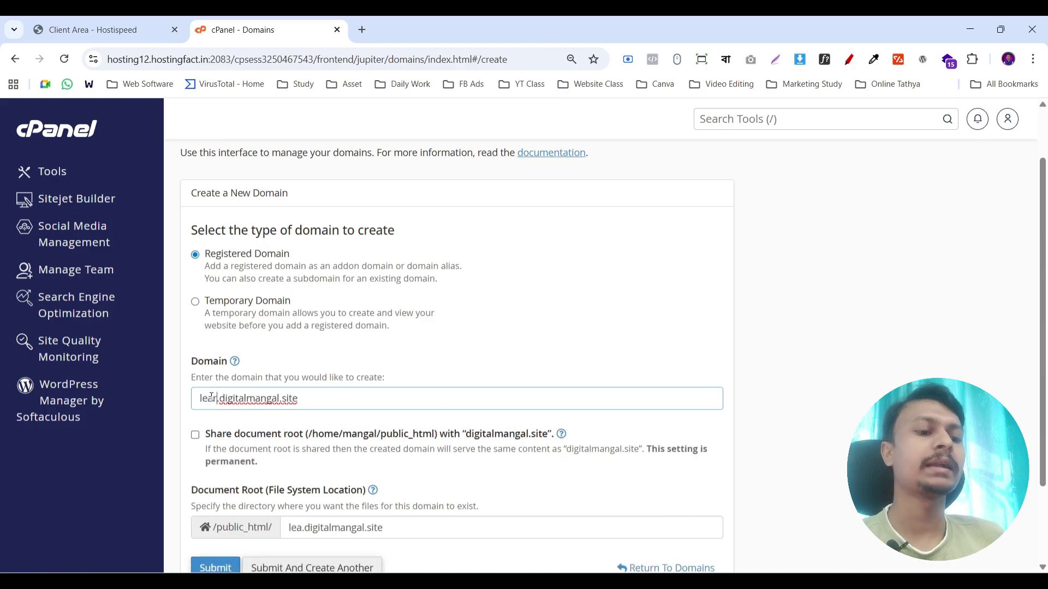
pyautogui.write('n')
pyautogui.press('BackSpace')
pyautogui.press('BackSpace')
pyautogui.press('BackSpace')
pyautogui.press('BackSpace')
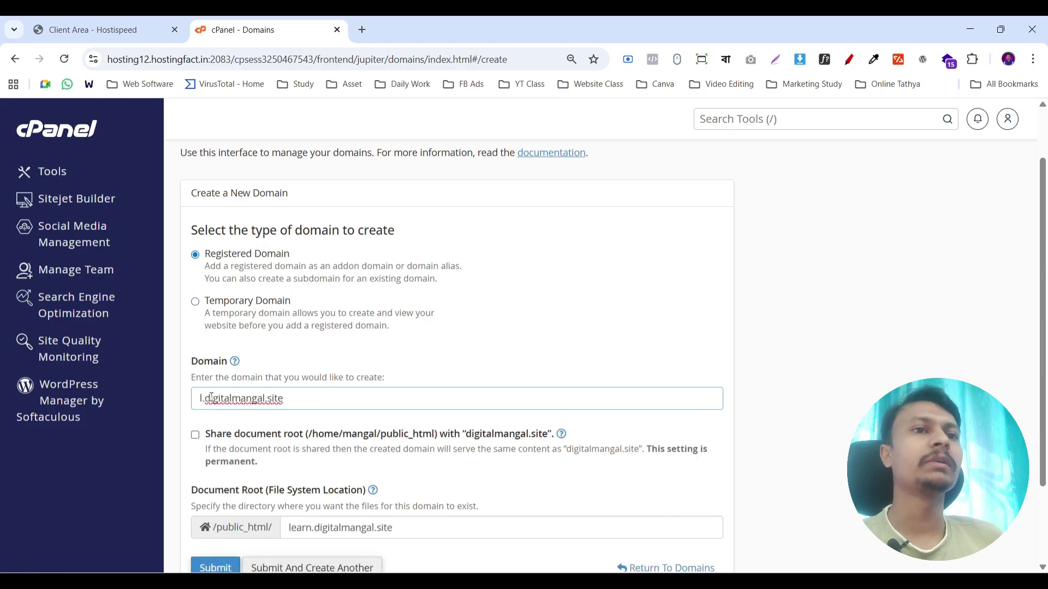
pyautogui.press('BackSpace')
pyautogui.write('tra')
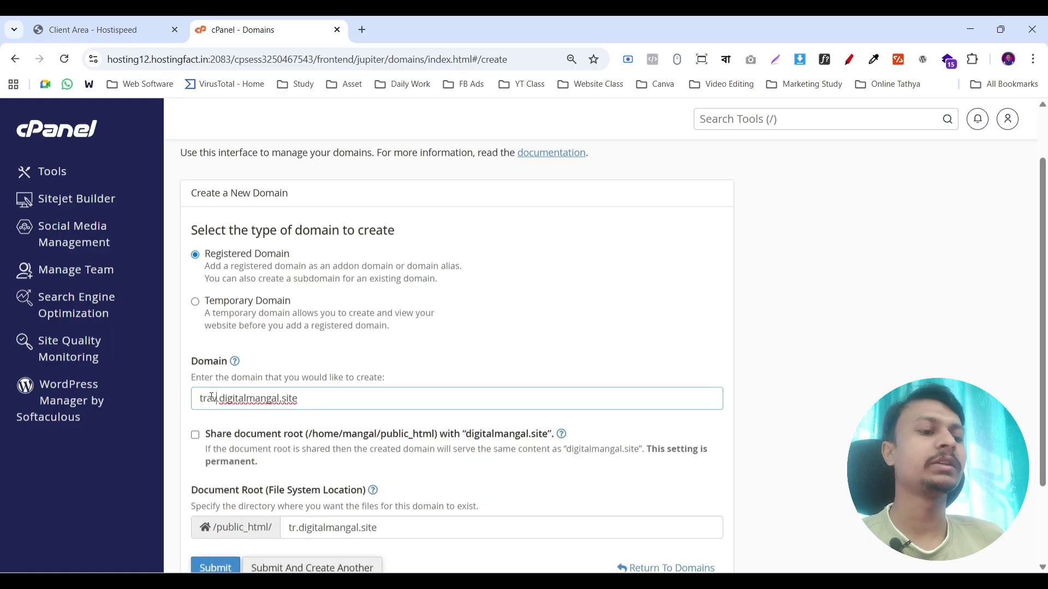
pyautogui.write('vel')
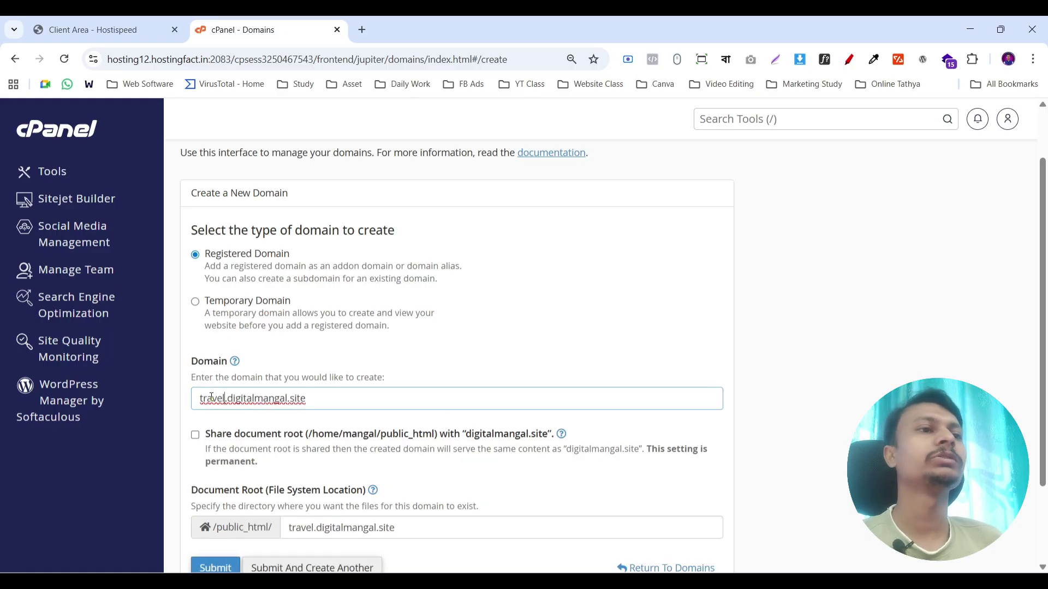
pyautogui.click(810, 289)
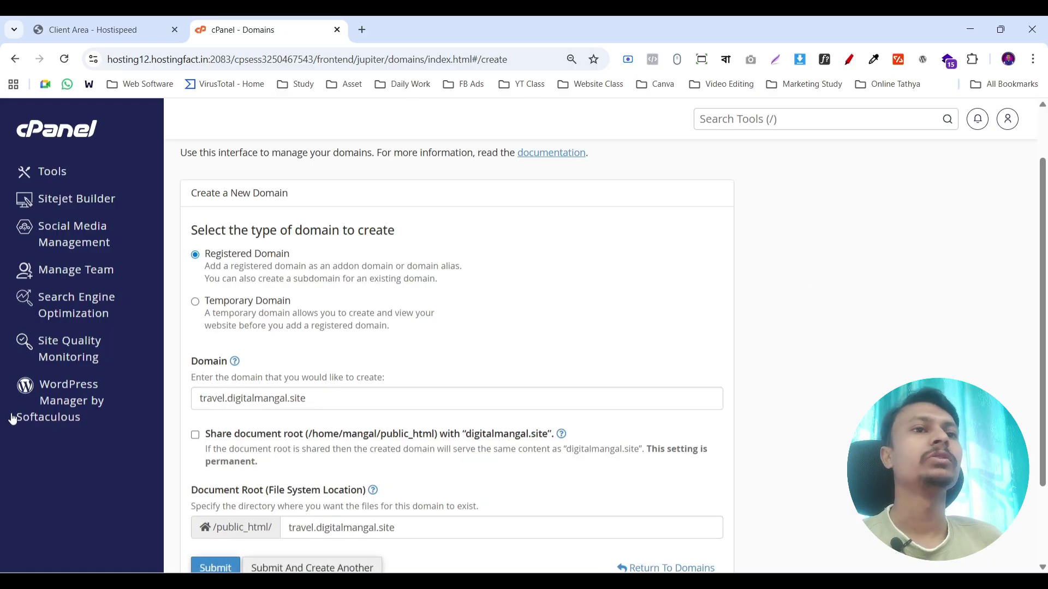
# - Annotate the travel prefix and the unticked shared document root option
pyautogui.click(849, 59)
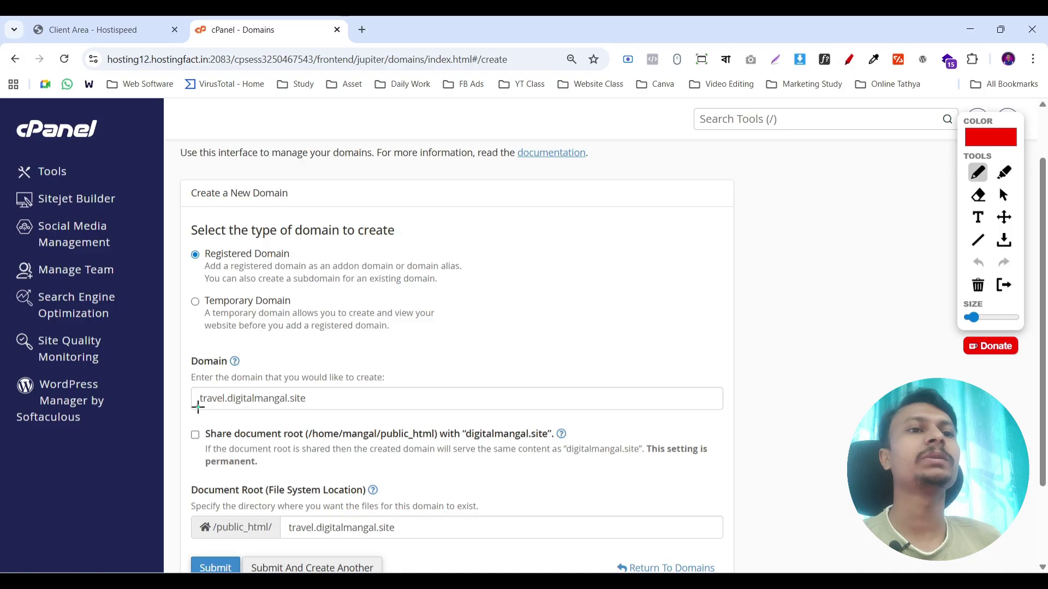
pyautogui.moveTo(197, 407); pyautogui.dragTo(219, 407)
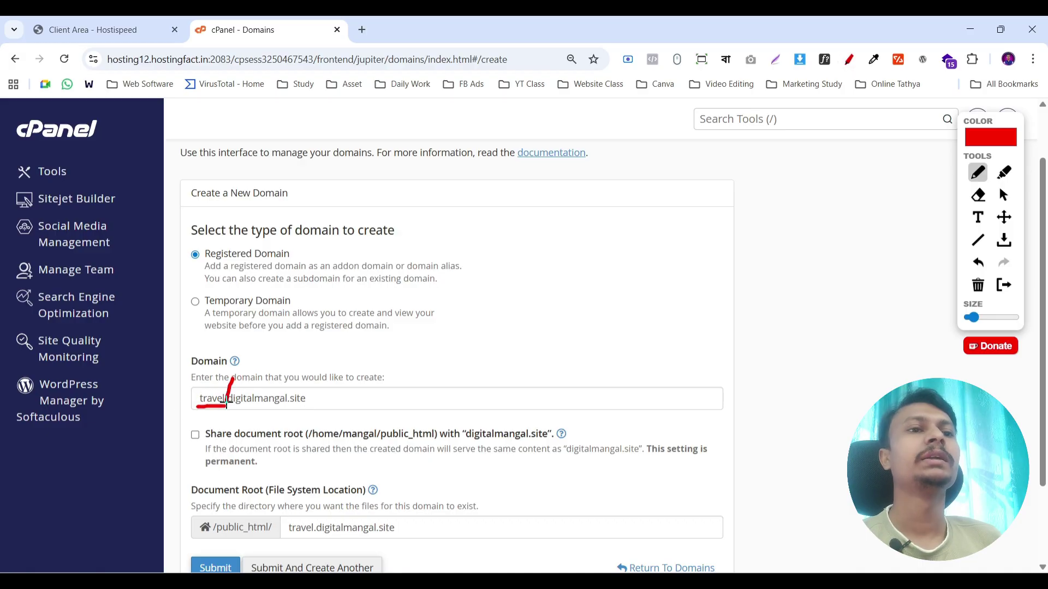
pyautogui.click(1004, 285)
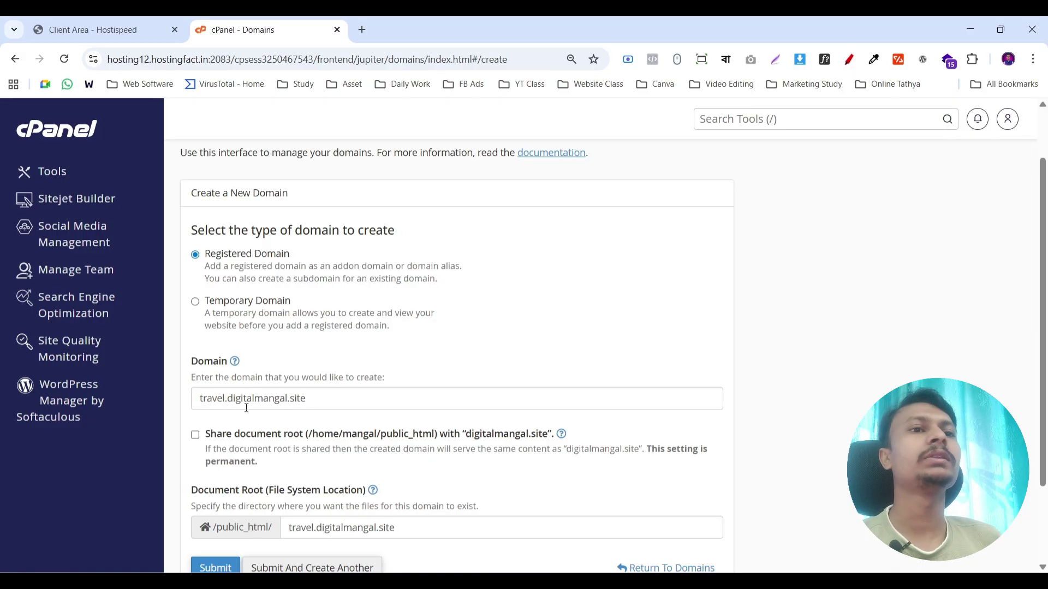
pyautogui.moveTo(228, 399); pyautogui.dragTo(322, 399)
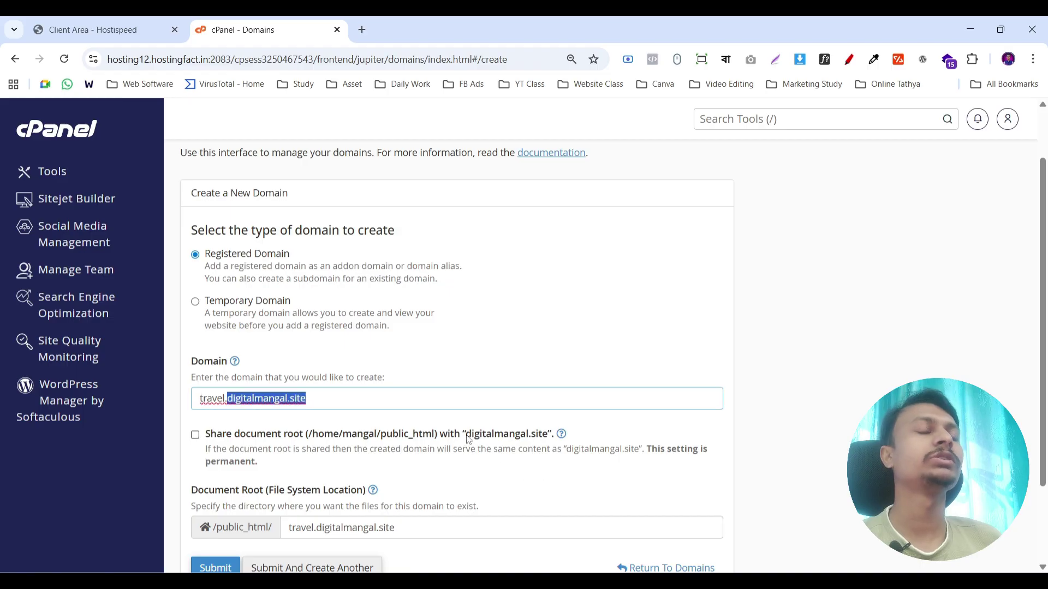
pyautogui.scroll(-1, 802, 240)
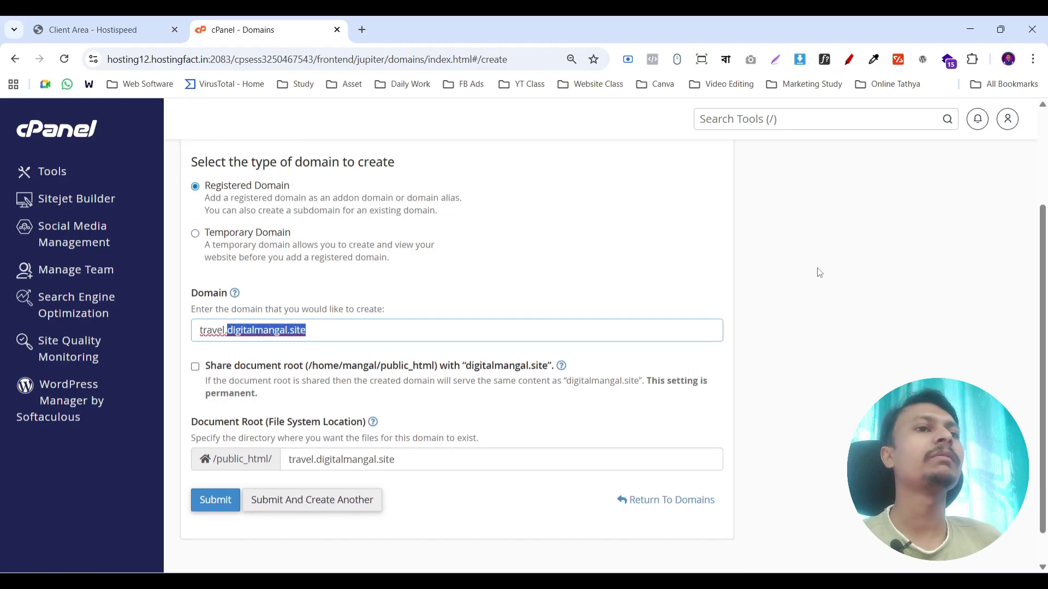
pyautogui.click(849, 61)
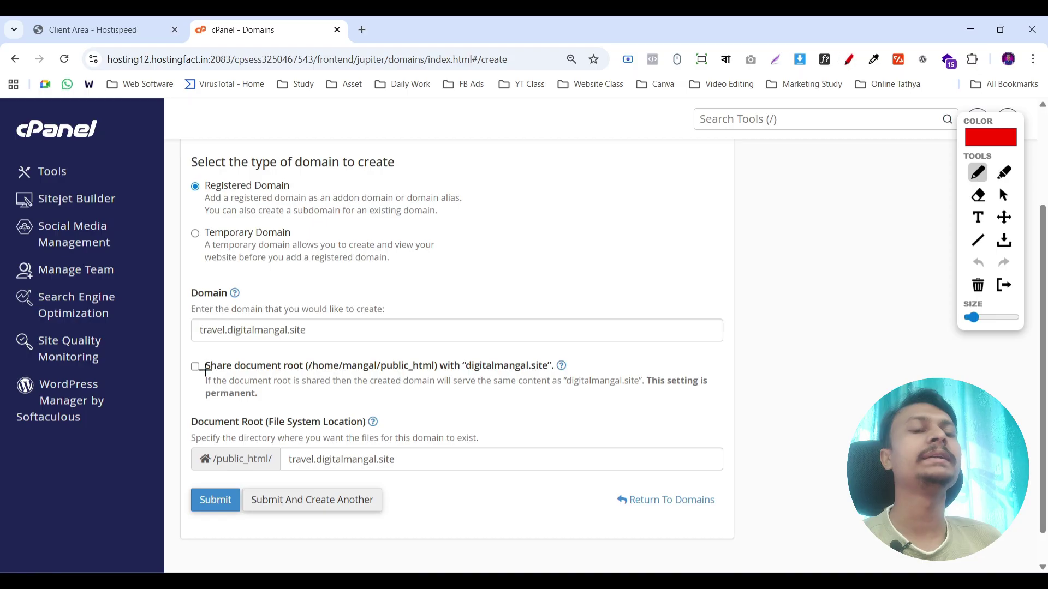
pyautogui.moveTo(212, 376); pyautogui.dragTo(277, 345)
pyautogui.moveTo(195, 352); pyautogui.dragTo(238, 388)
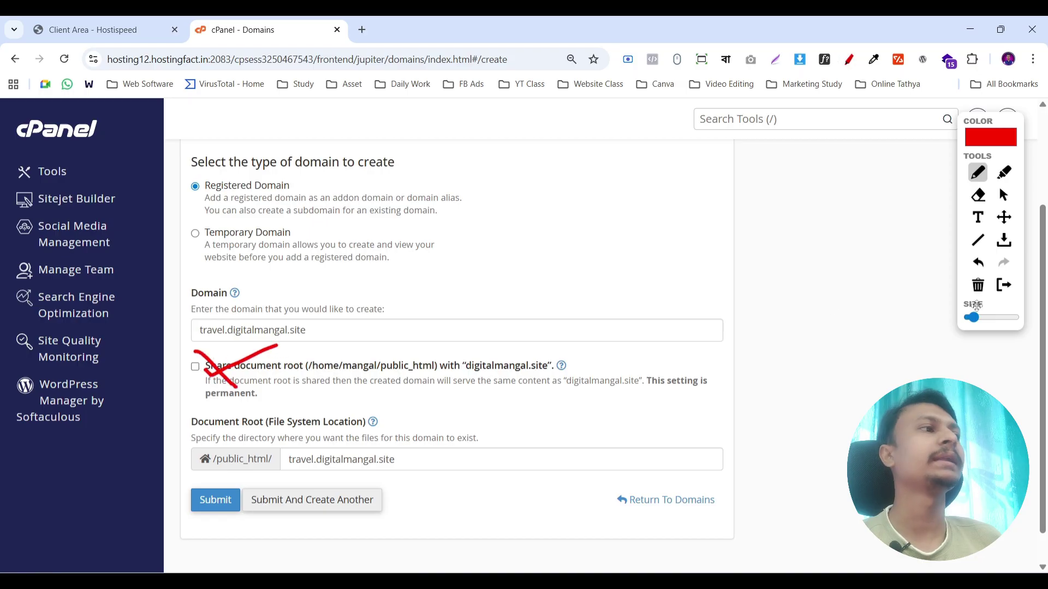
pyautogui.click(1004, 288)
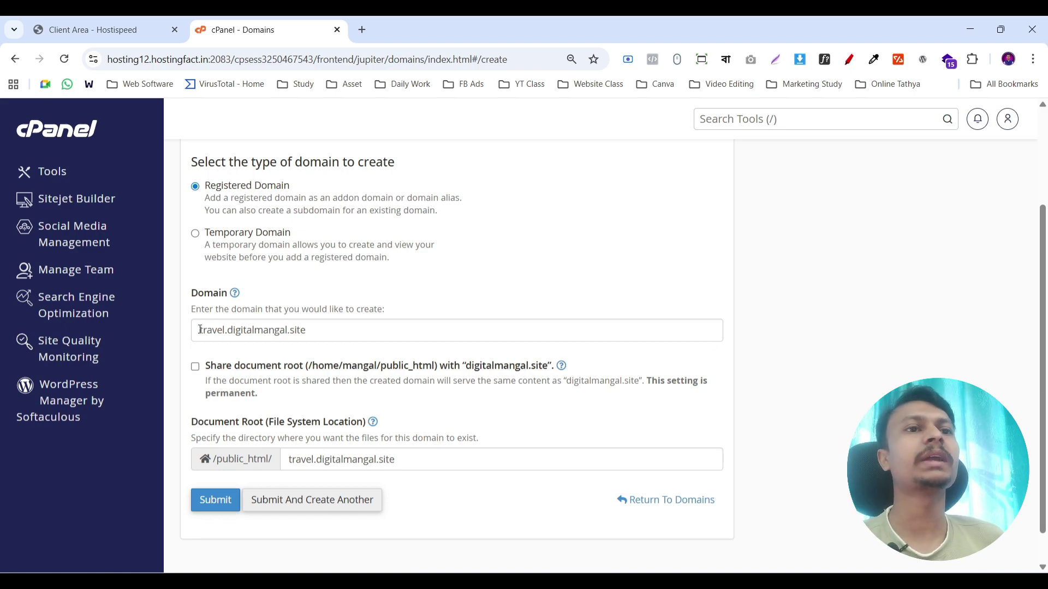
# - Review the full travel.digitalmangal.site domain name and submit the new domain
pyautogui.moveTo(199, 330); pyautogui.dragTo(324, 331)
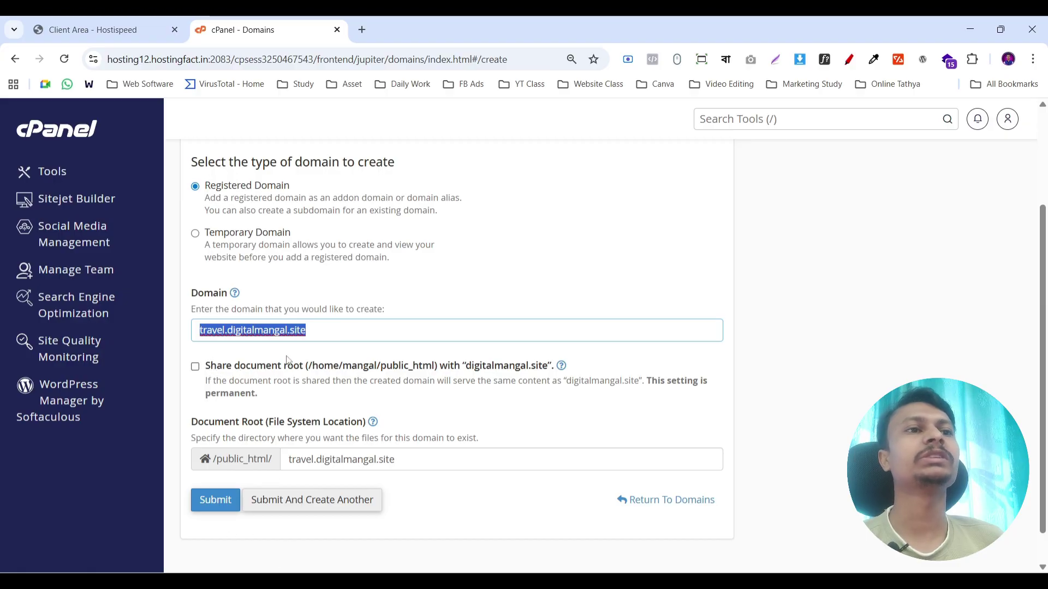
pyautogui.click(802, 335)
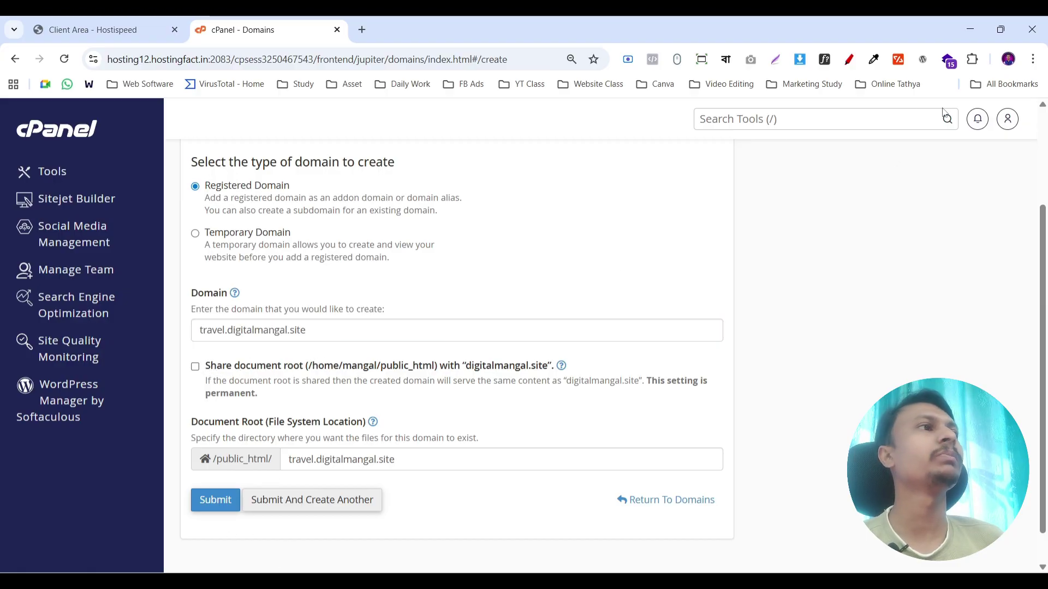
pyautogui.click(849, 59)
pyautogui.moveTo(208, 367); pyautogui.dragTo(427, 313)
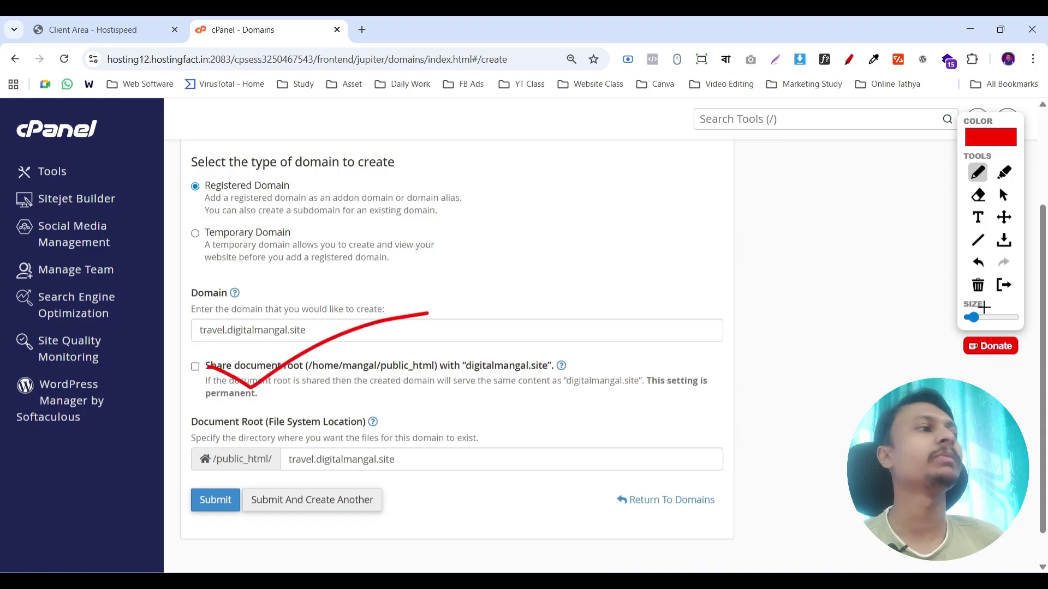
pyautogui.click(1003, 284)
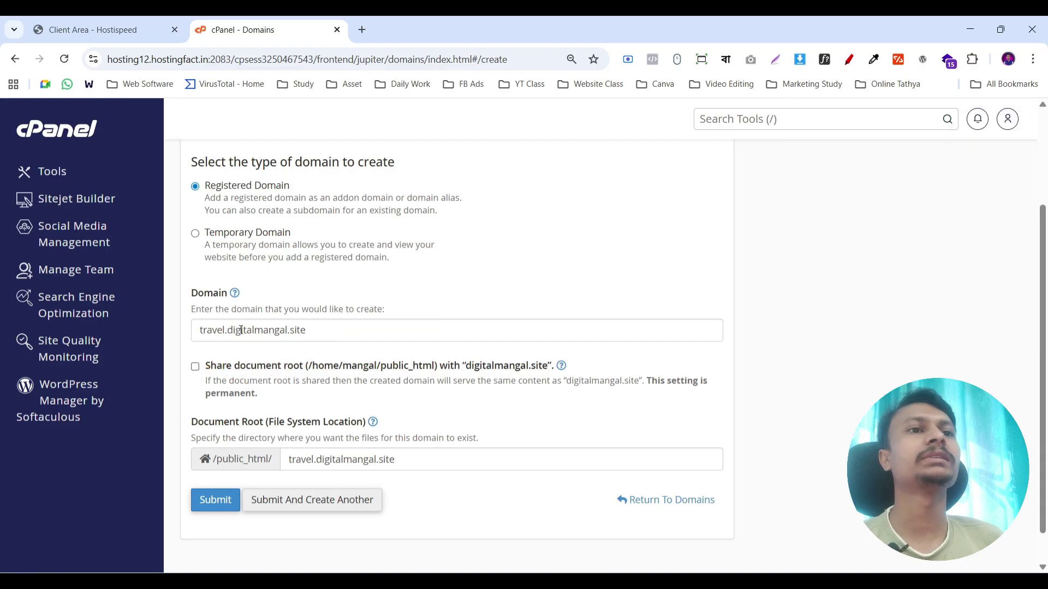
pyautogui.moveTo(228, 330); pyautogui.dragTo(341, 325)
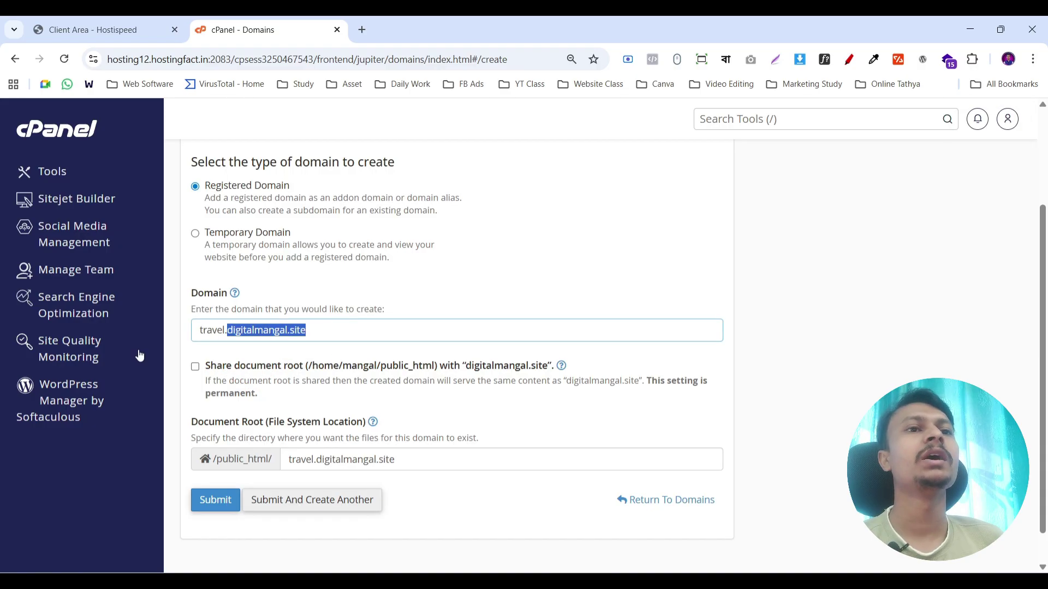
pyautogui.click(195, 333)
pyautogui.moveTo(198, 330); pyautogui.dragTo(306, 332)
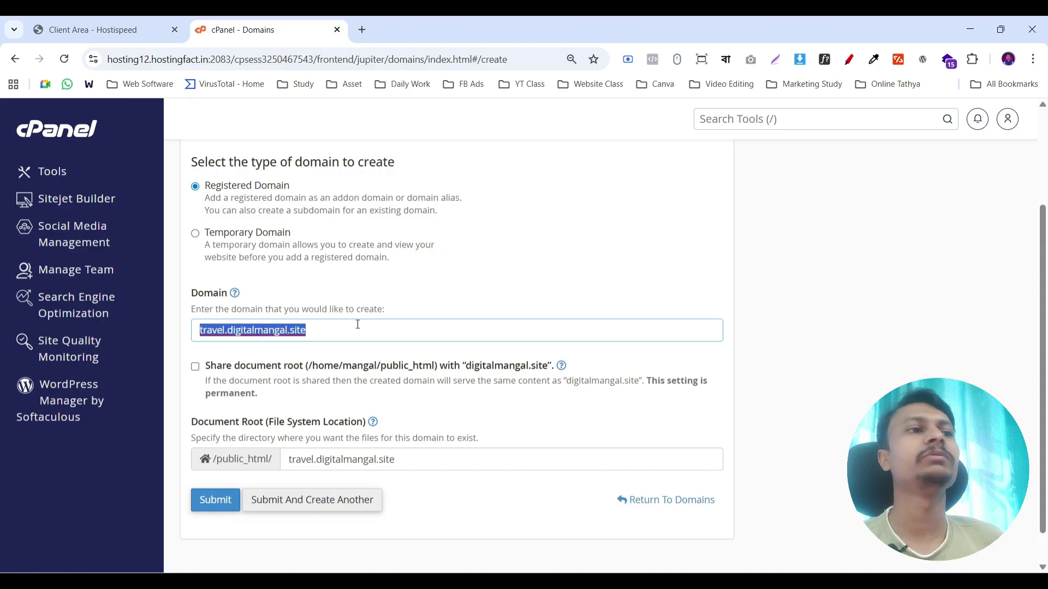
pyautogui.click(813, 296)
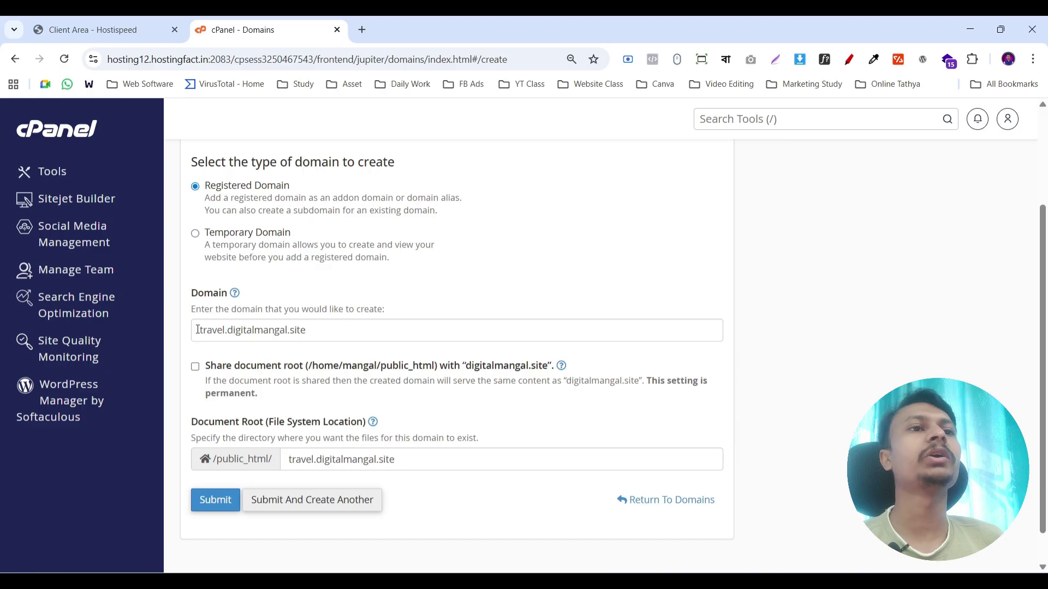
pyautogui.moveTo(197, 330); pyautogui.dragTo(313, 327)
pyautogui.click(245, 334)
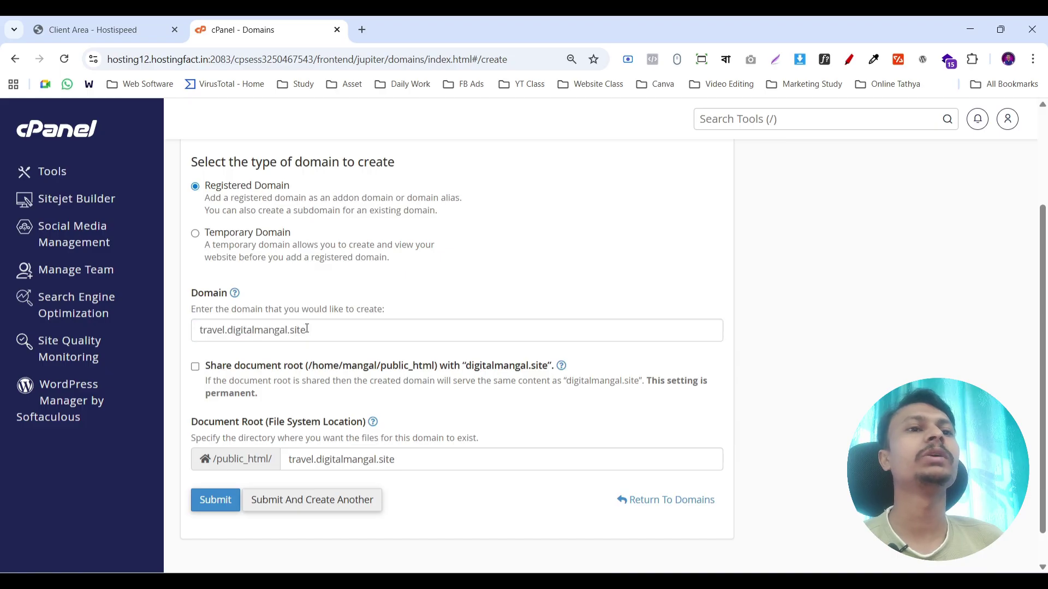
pyautogui.click(222, 503)
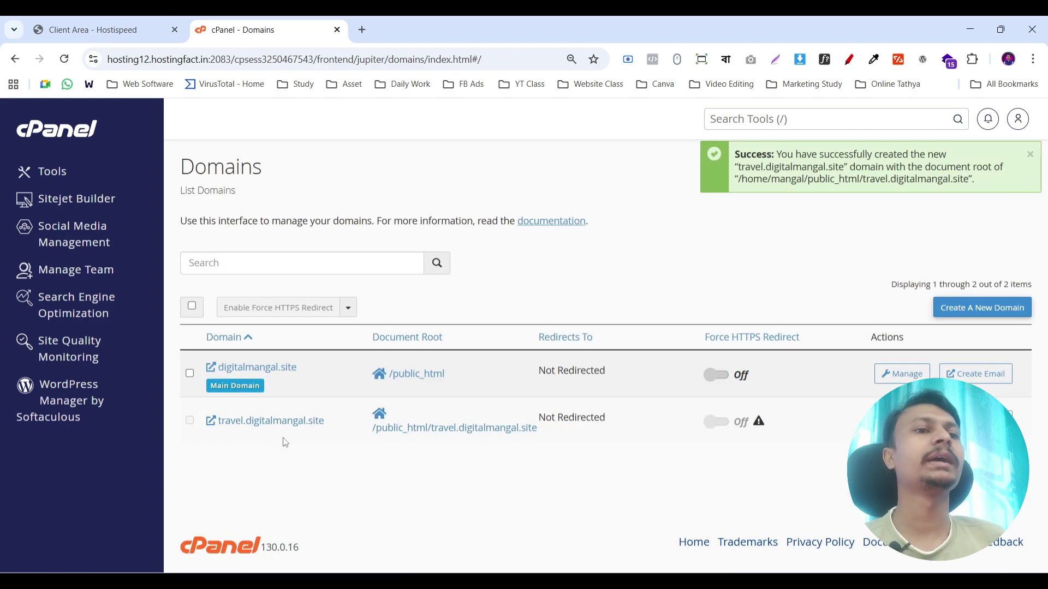
# - Open travel.digitalmangal.site past the security warning, then go back to cPanel's Domains list
pyautogui.click(255, 427)
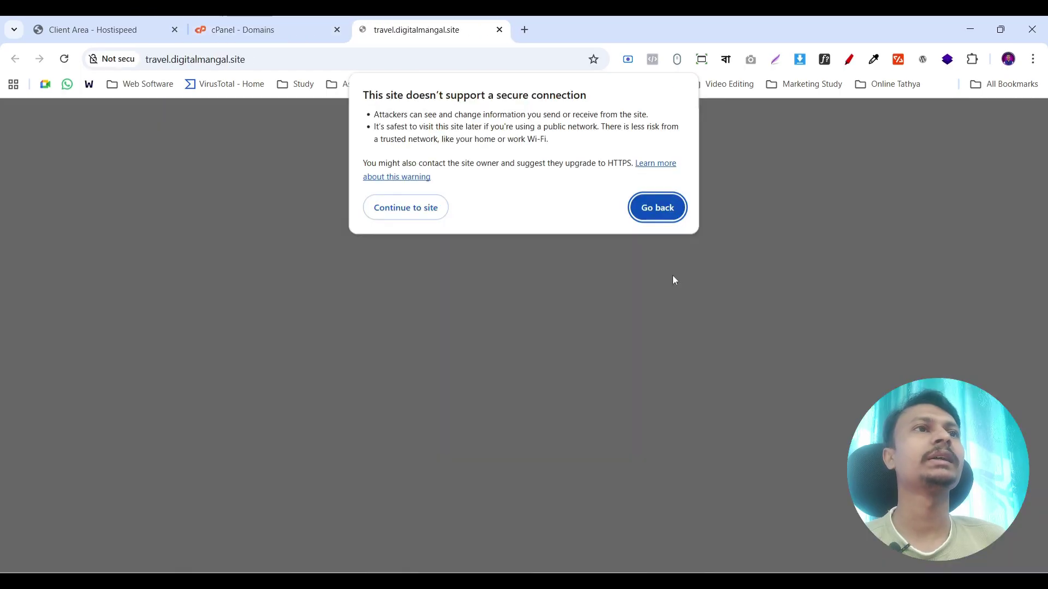
pyautogui.click(412, 209)
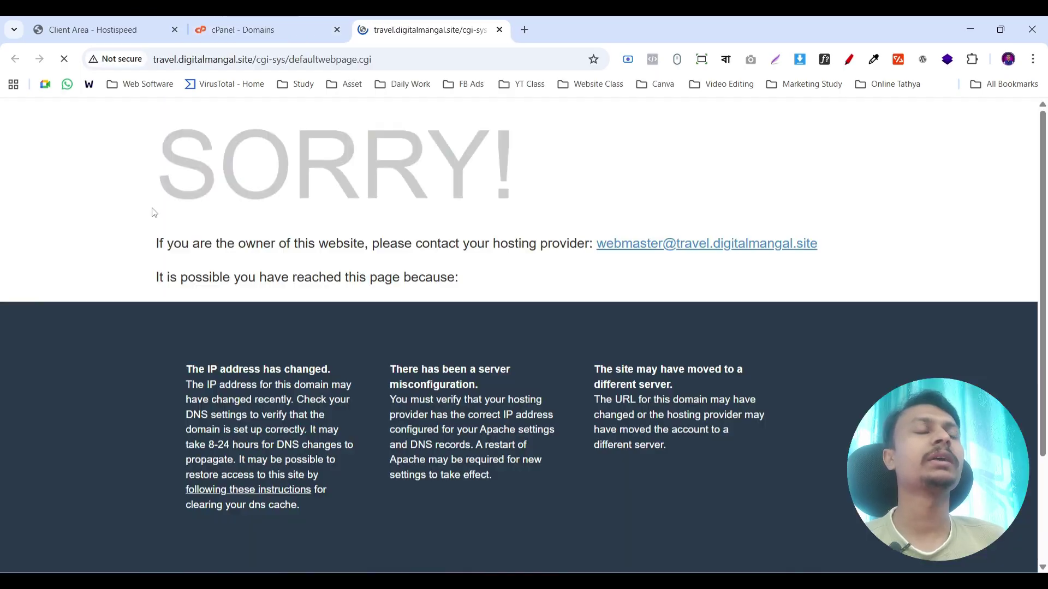
pyautogui.click(322, 30)
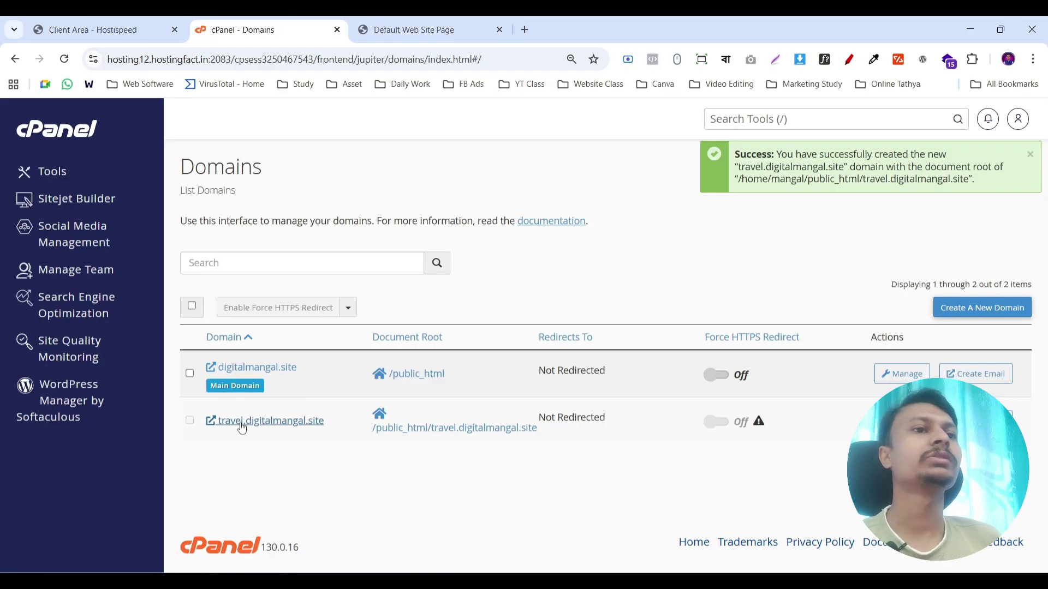
pyautogui.click(751, 121)
# - Search cPanel tools for 'ssl' and check the travel subdomain's connection security
pyautogui.write('ssl')
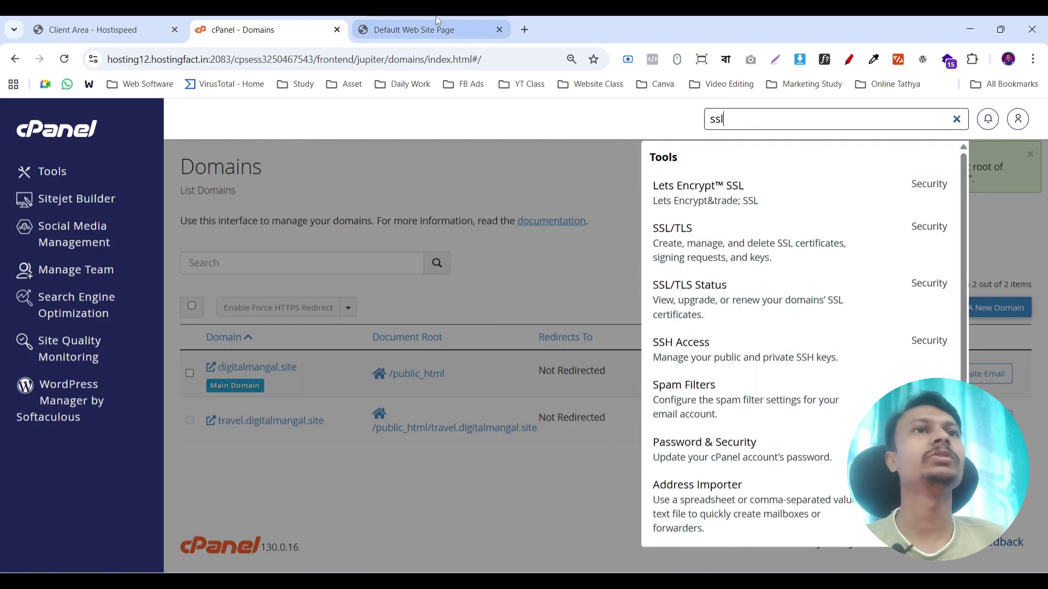
pyautogui.click(415, 30)
pyautogui.click(112, 60)
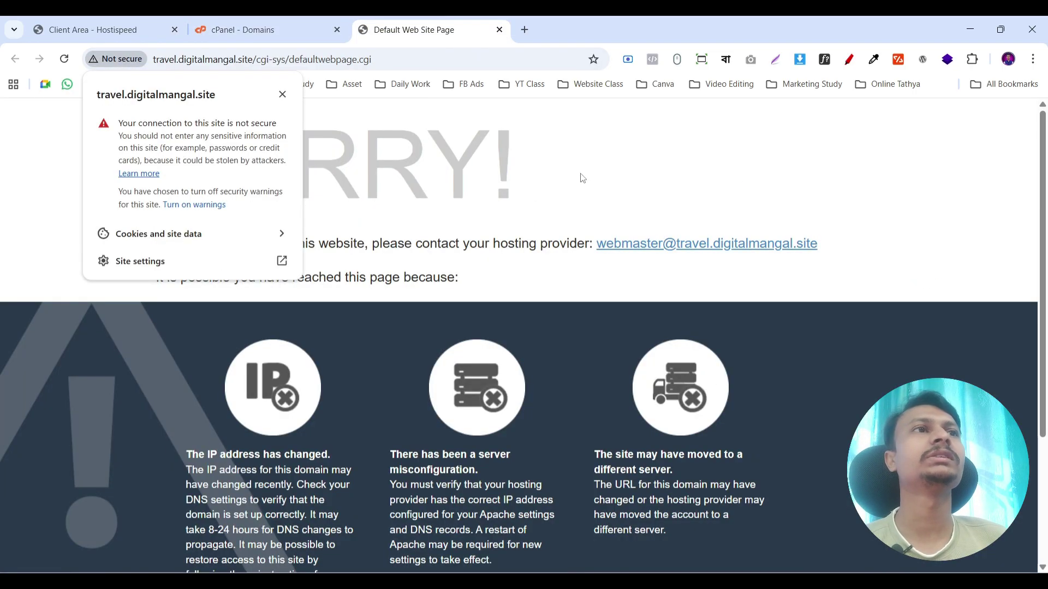
pyautogui.click(268, 29)
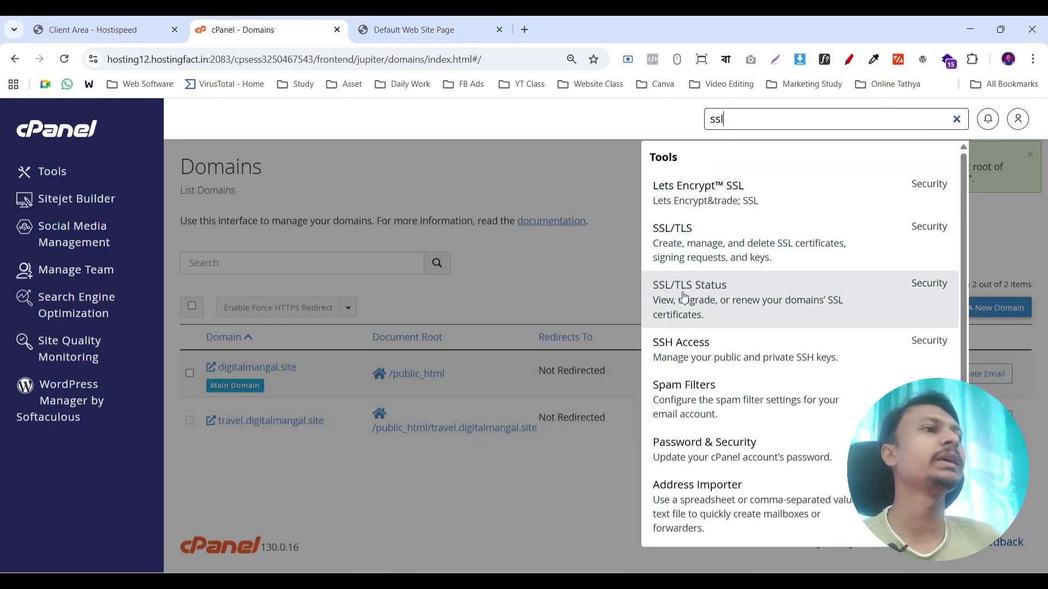
# - Open SSL/TLS Status and select all domains to run AutoSSL
pyautogui.click(780, 309)
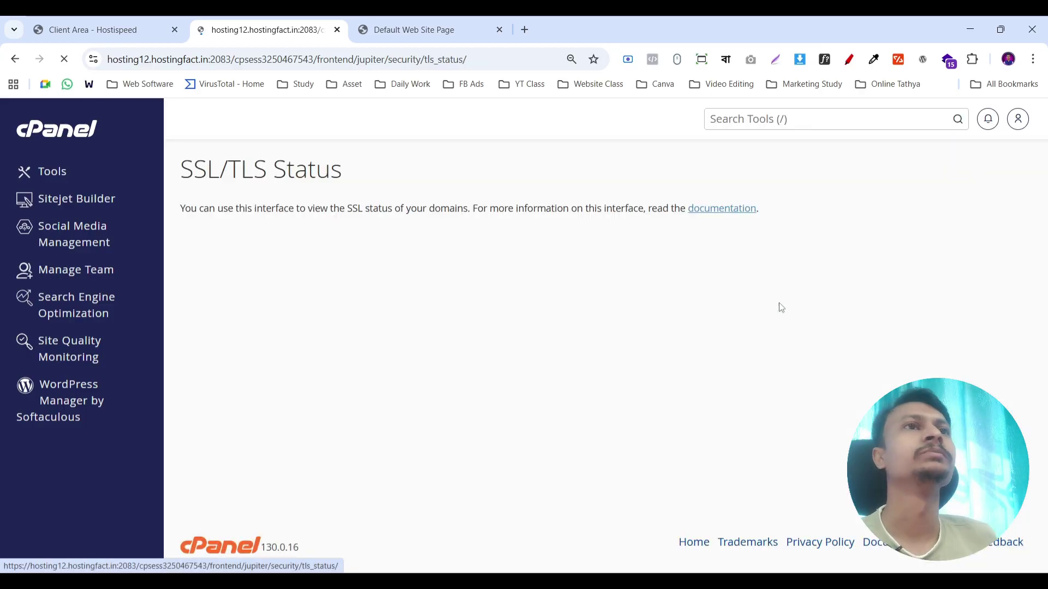
pyautogui.scroll(-3, 230, 273)
pyautogui.scroll(-7, 231, 274)
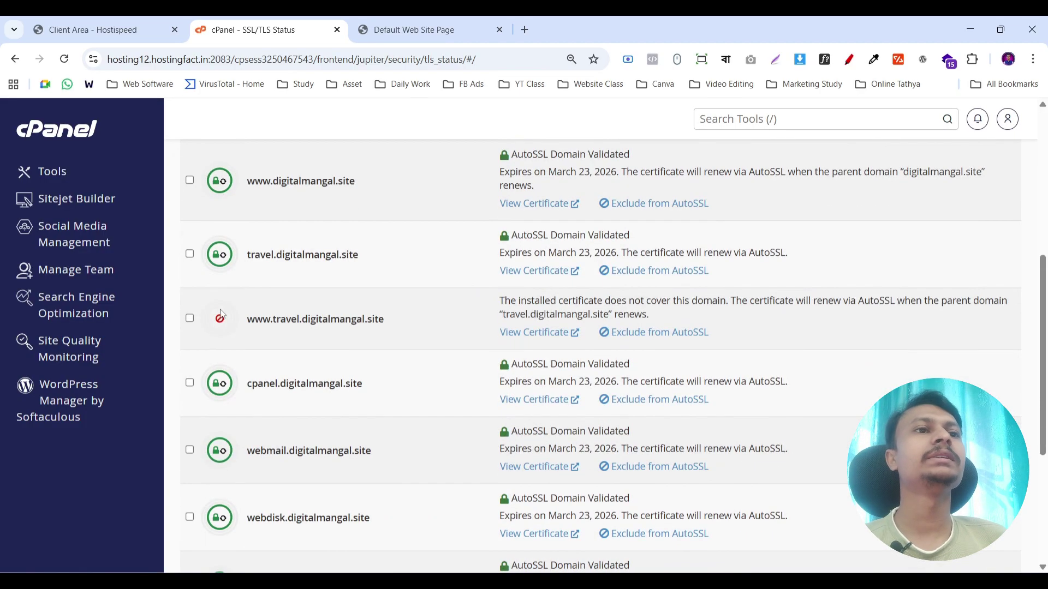
pyautogui.scroll(8, 234, 316)
pyautogui.scroll(3, 231, 325)
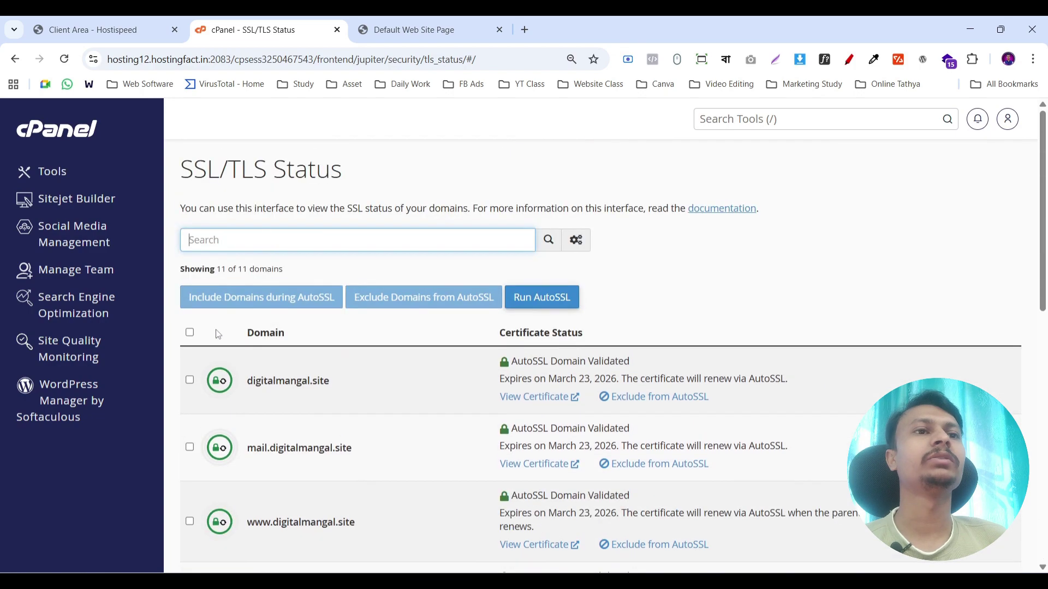
pyautogui.click(190, 333)
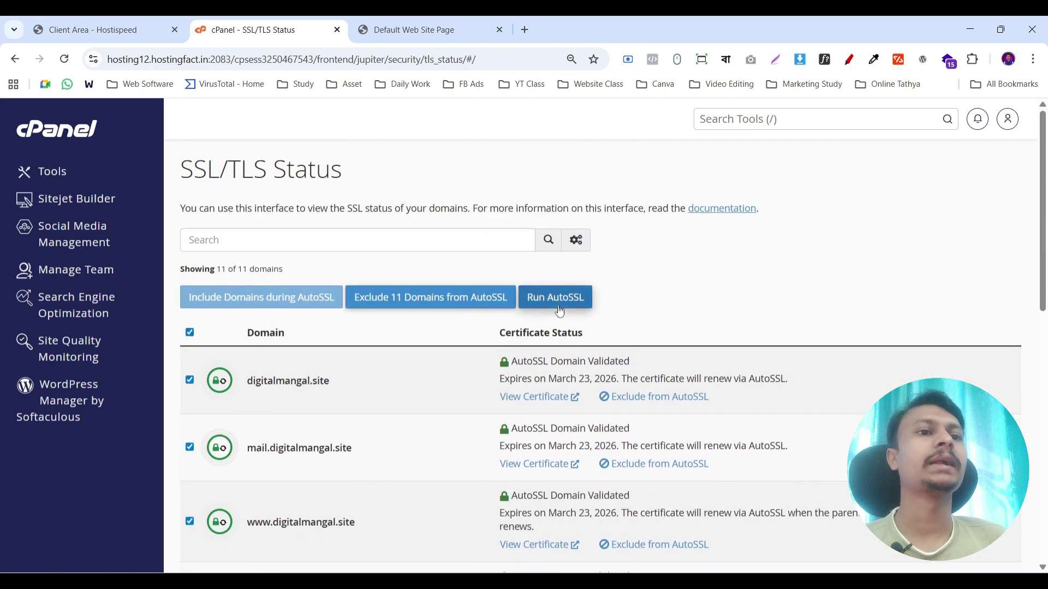
pyautogui.scroll(-5, 355, 256)
pyautogui.scroll(-2, 358, 251)
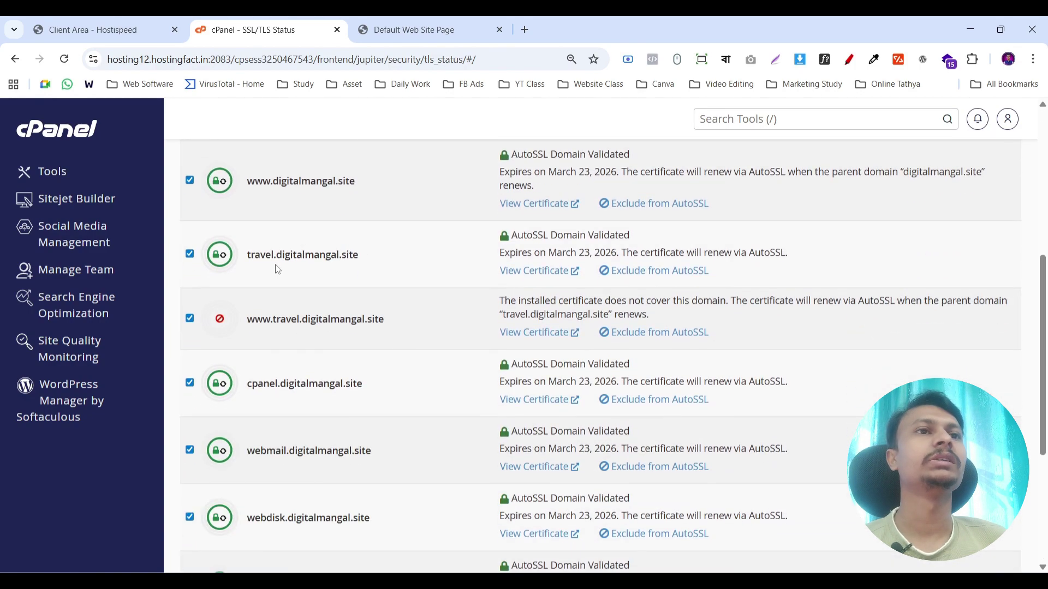
pyautogui.scroll(5, 431, 289)
pyautogui.scroll(-2, 328, 309)
pyautogui.scroll(-2, 235, 328)
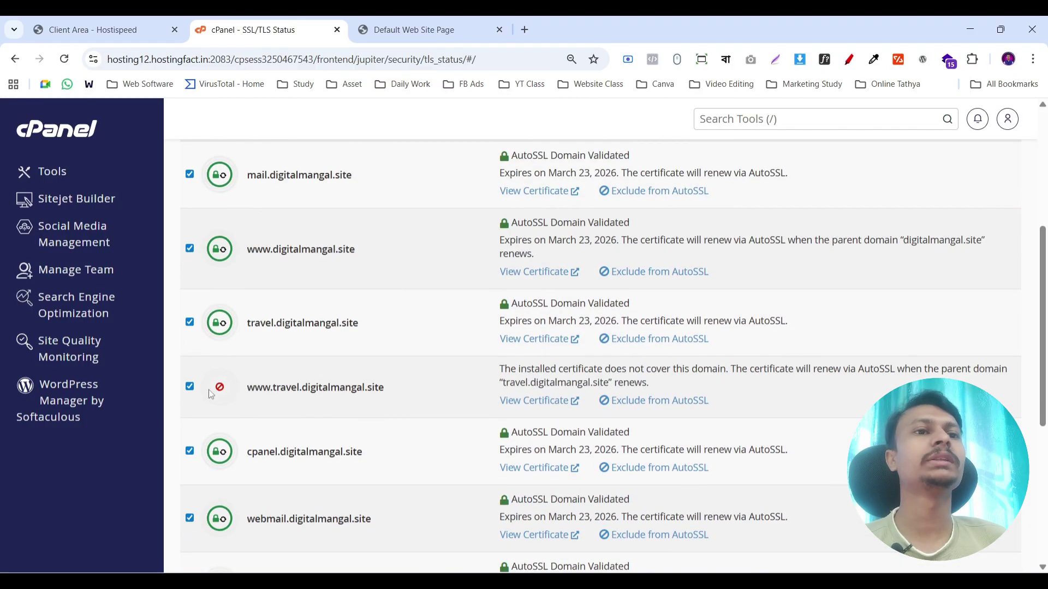
pyautogui.scroll(-3, 208, 390)
pyautogui.scroll(7, 191, 371)
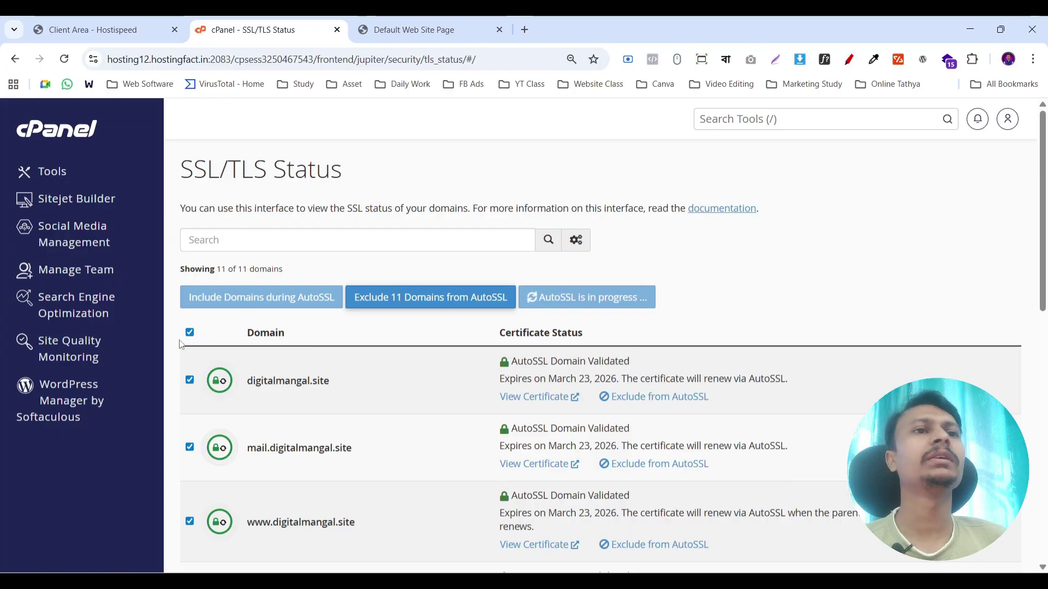
# - Mark the select-all checkbox and AutoSSL progress, then go back to the travel subdomain page
pyautogui.click(849, 59)
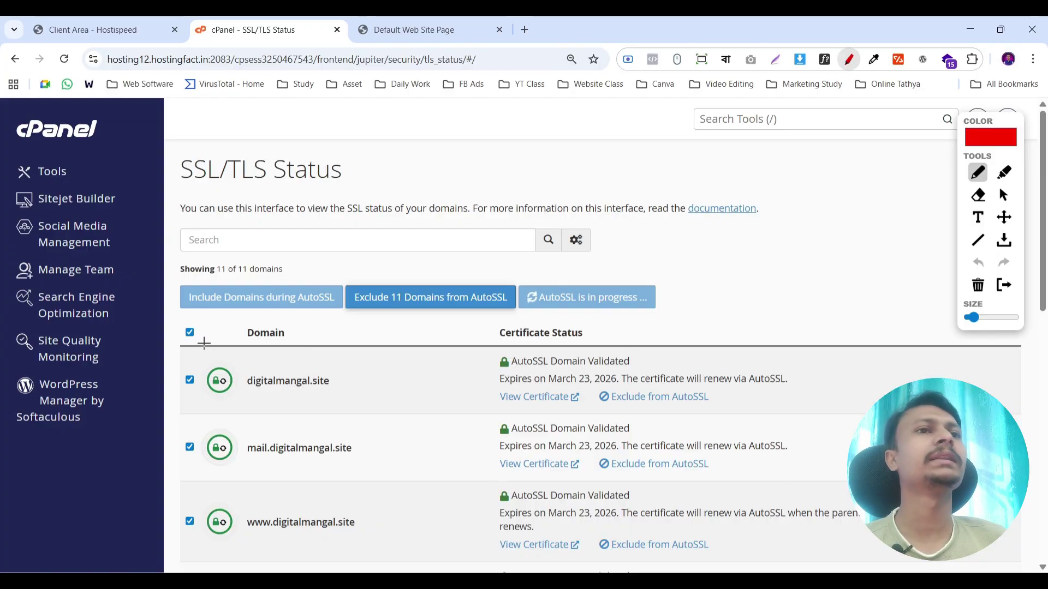
pyautogui.moveTo(187, 349)
pyautogui.mouseDown()
pyautogui.moveTo(198, 332)
pyautogui.moveTo(190, 345)
pyautogui.mouseUp()
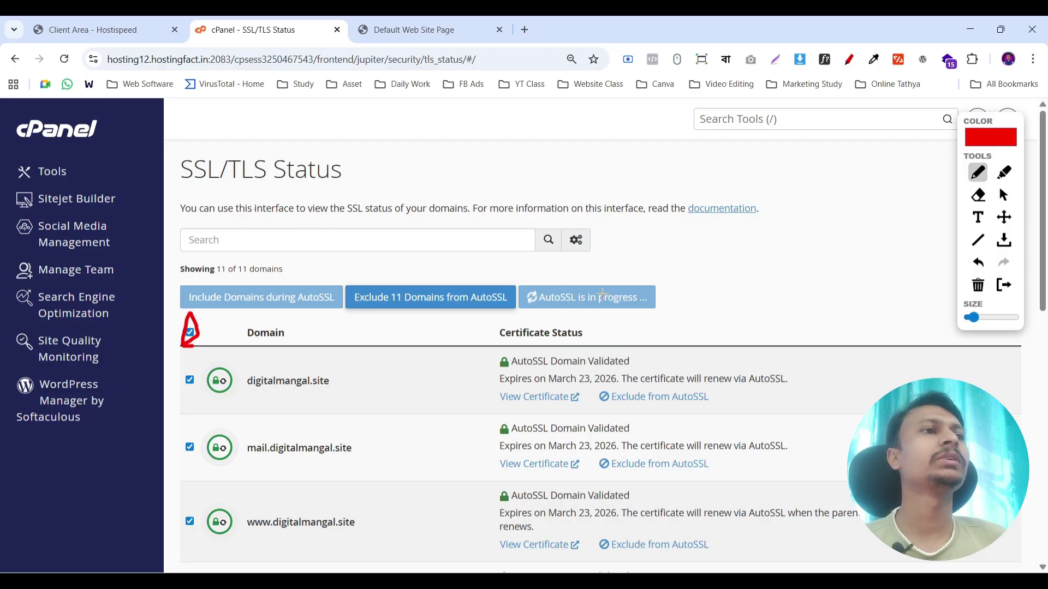
pyautogui.moveTo(570, 298); pyautogui.dragTo(791, 228)
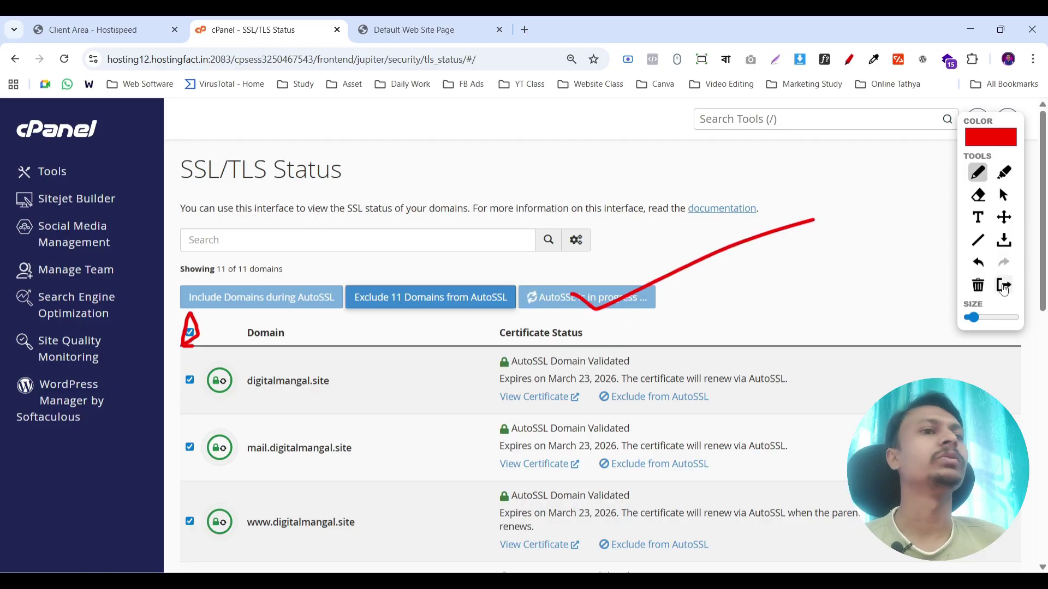
pyautogui.click(1004, 284)
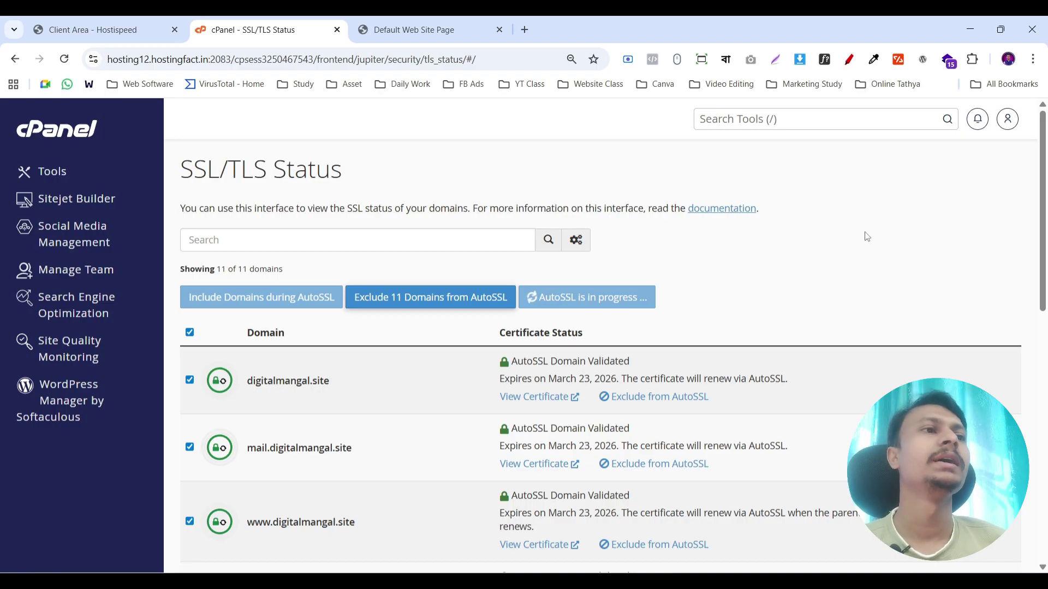
pyautogui.scroll(-5, 805, 319)
pyautogui.scroll(4, 730, 236)
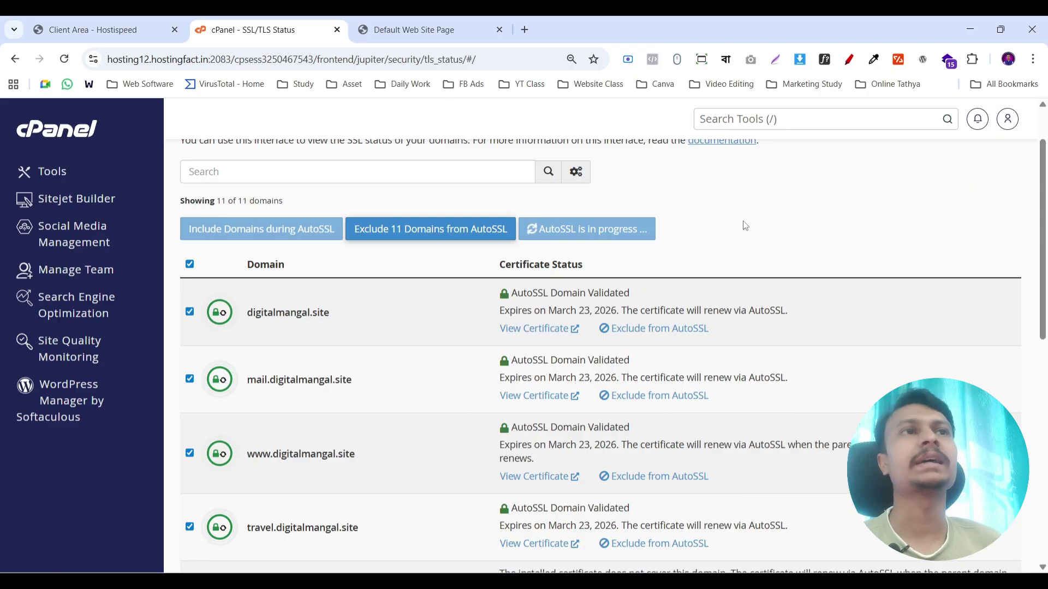
pyautogui.hotkey('ctrl', 'Tab')
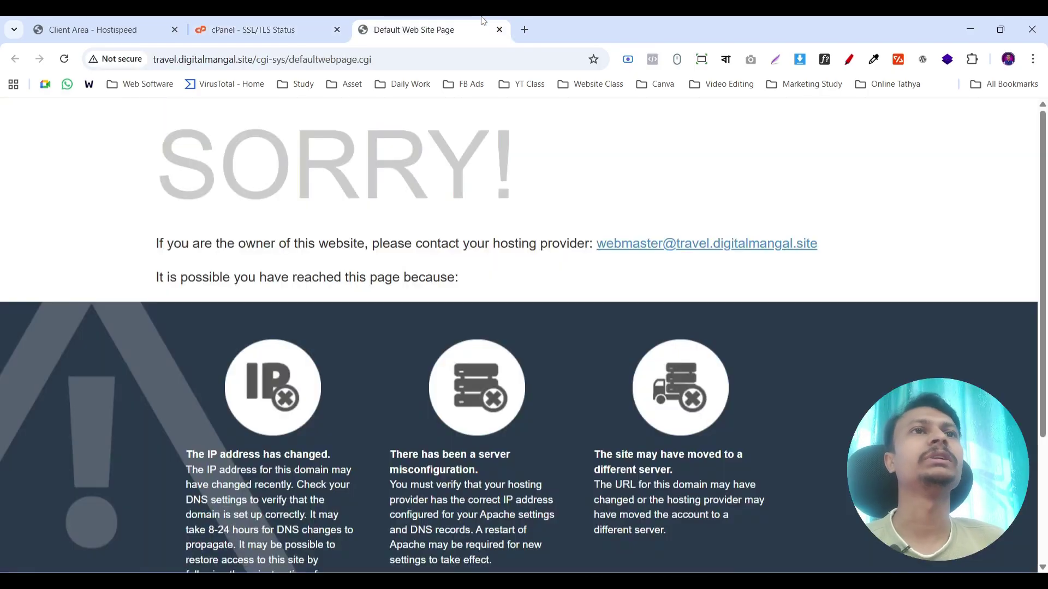
# - Strip the page path, copy 'digitalmangal.site', and load the main site in a new tab
pyautogui.doubleClick(179, 58)
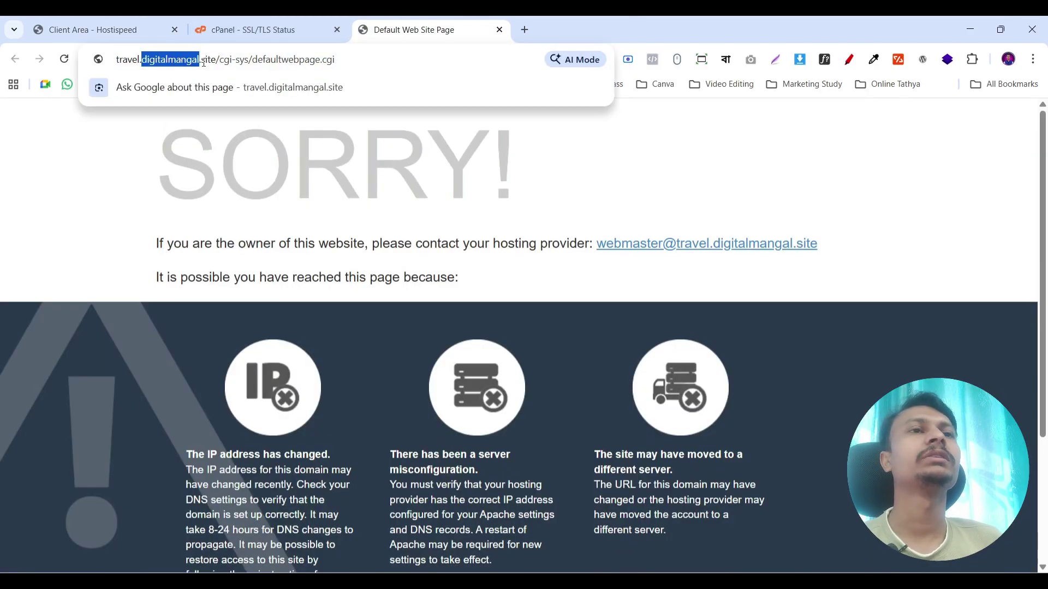
pyautogui.moveTo(218, 59); pyautogui.dragTo(336, 59)
pyautogui.press('BackSpace')
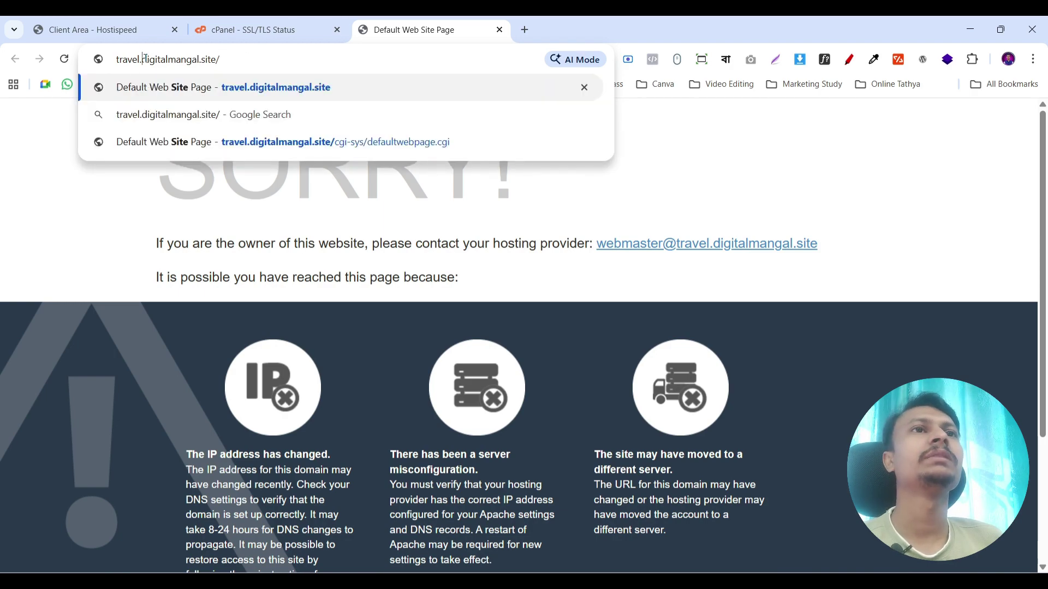
pyautogui.moveTo(143, 58); pyautogui.dragTo(224, 56)
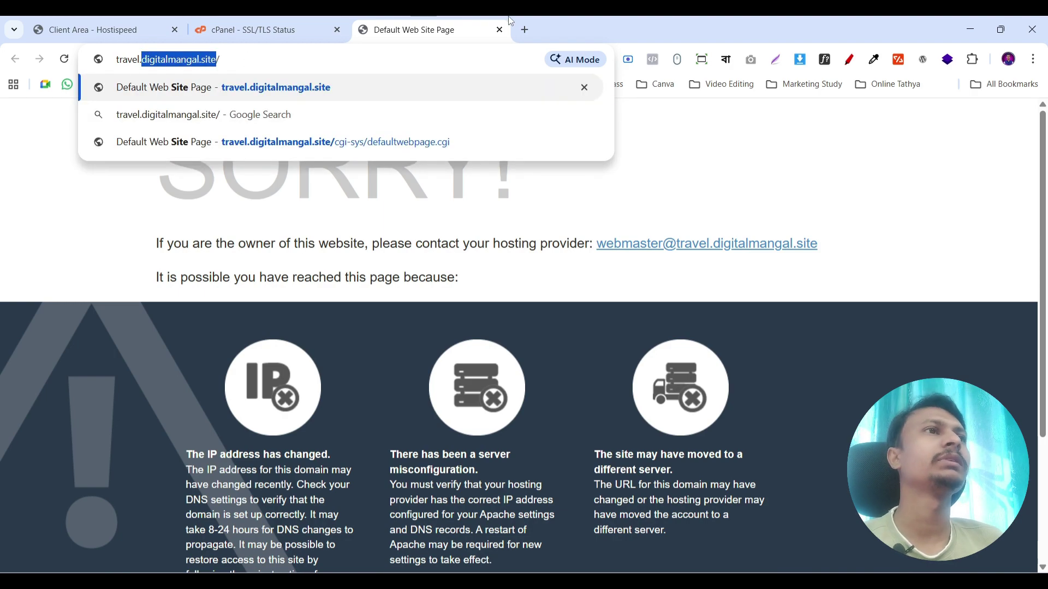
pyautogui.hotkey('ctrl', 'c')
pyautogui.click(525, 30)
pyautogui.hotkey('ctrl', 'v')
pyautogui.press('Return')
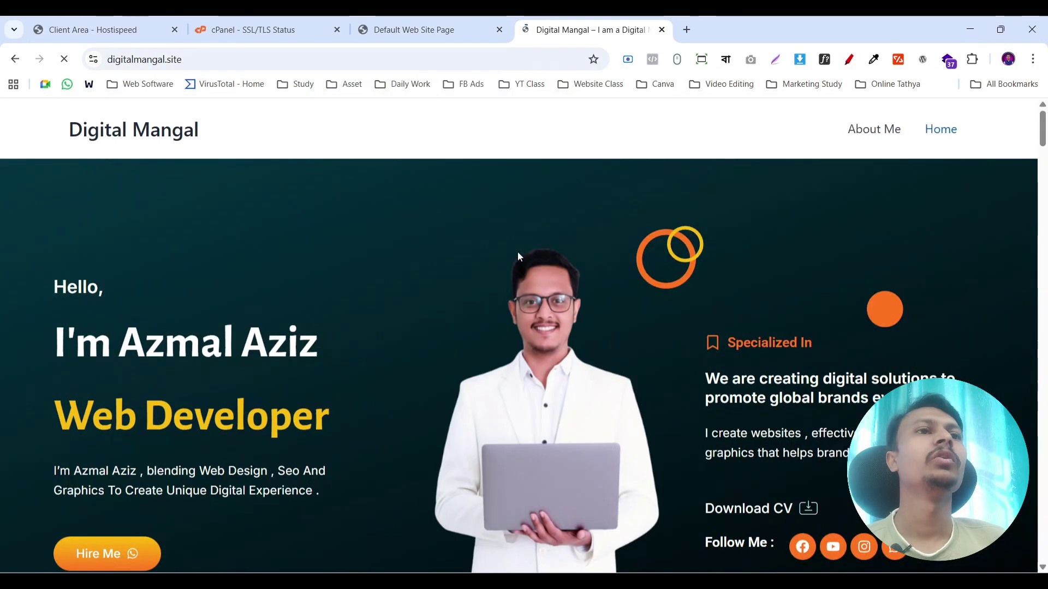
pyautogui.scroll(-15, 499, 197)
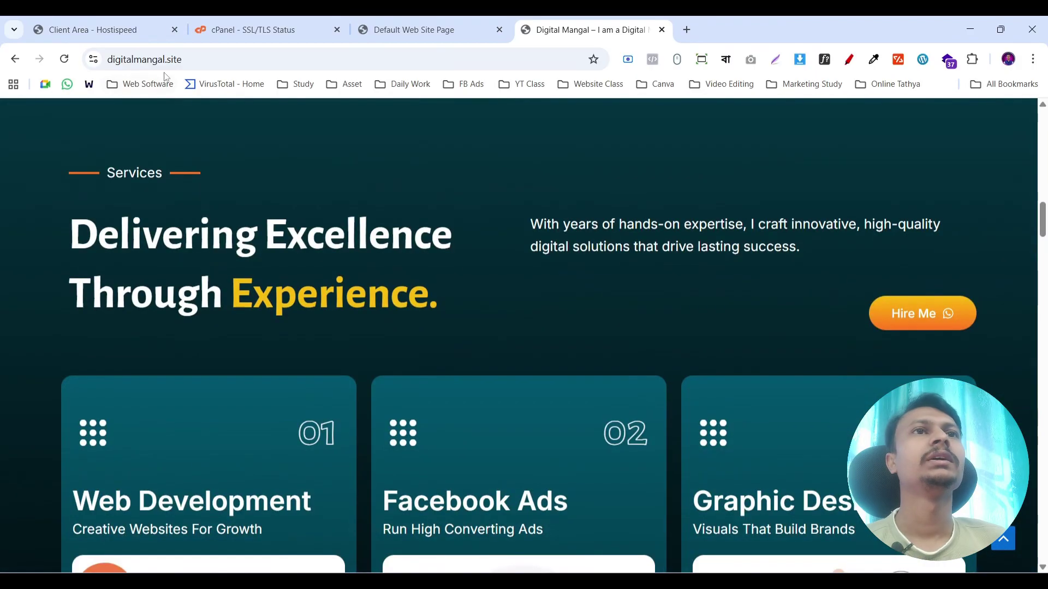
# - Inspect the travel.digitalmangal.site address in the travel subdomain tab
pyautogui.click(150, 59)
pyautogui.click(150, 59)
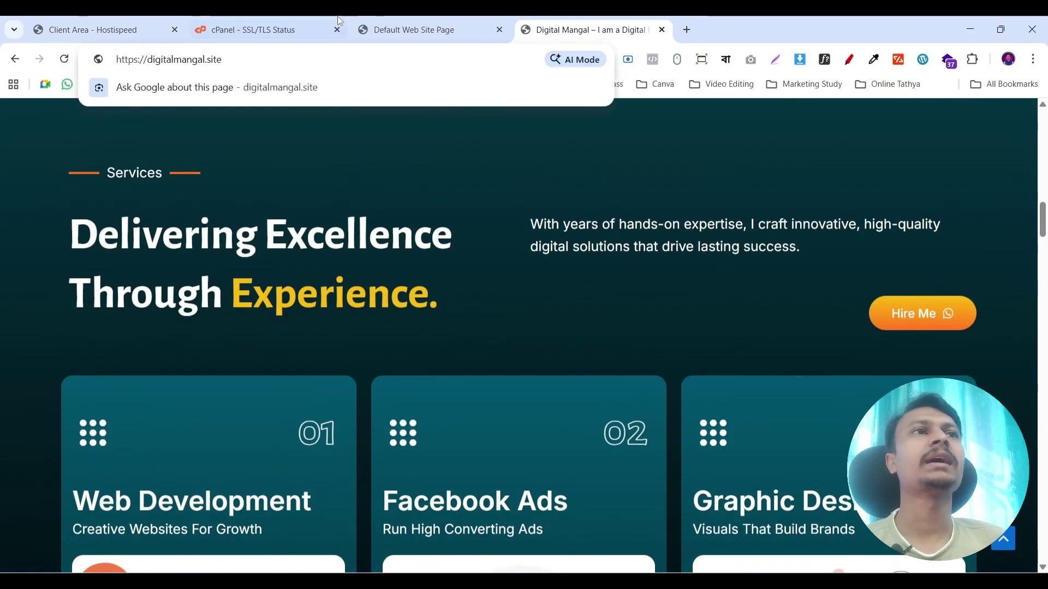
pyautogui.click(413, 29)
pyautogui.doubleClick(118, 59)
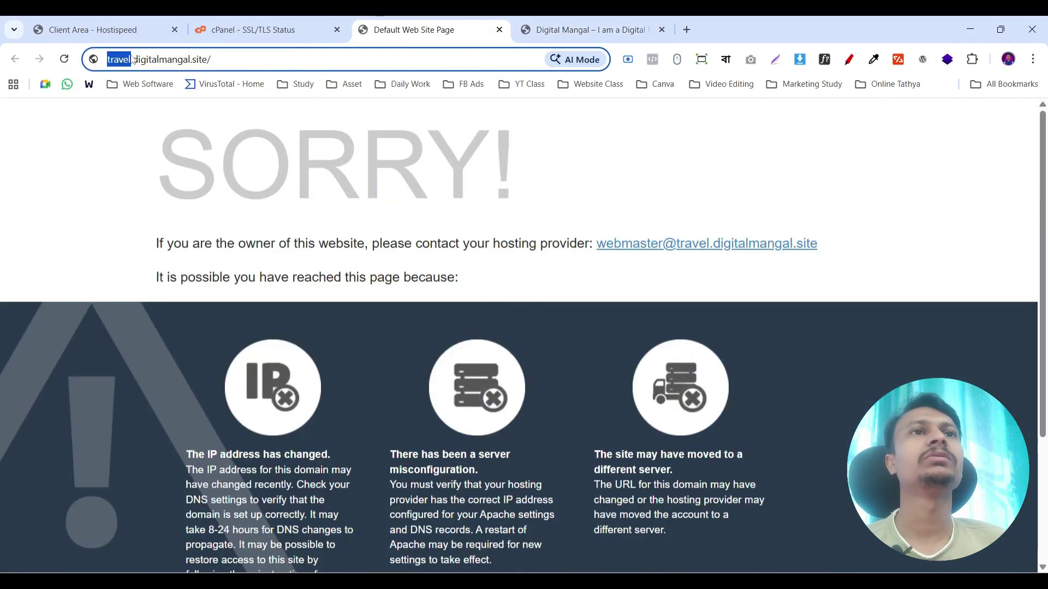
pyautogui.click(132, 60)
pyautogui.tripleClick(119, 59)
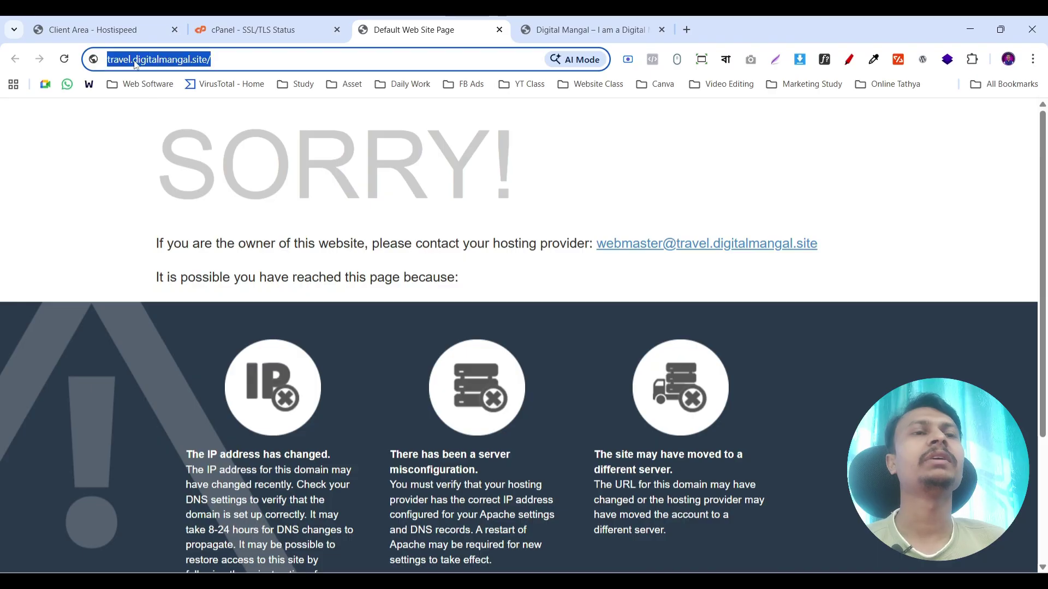
pyautogui.click(112, 60)
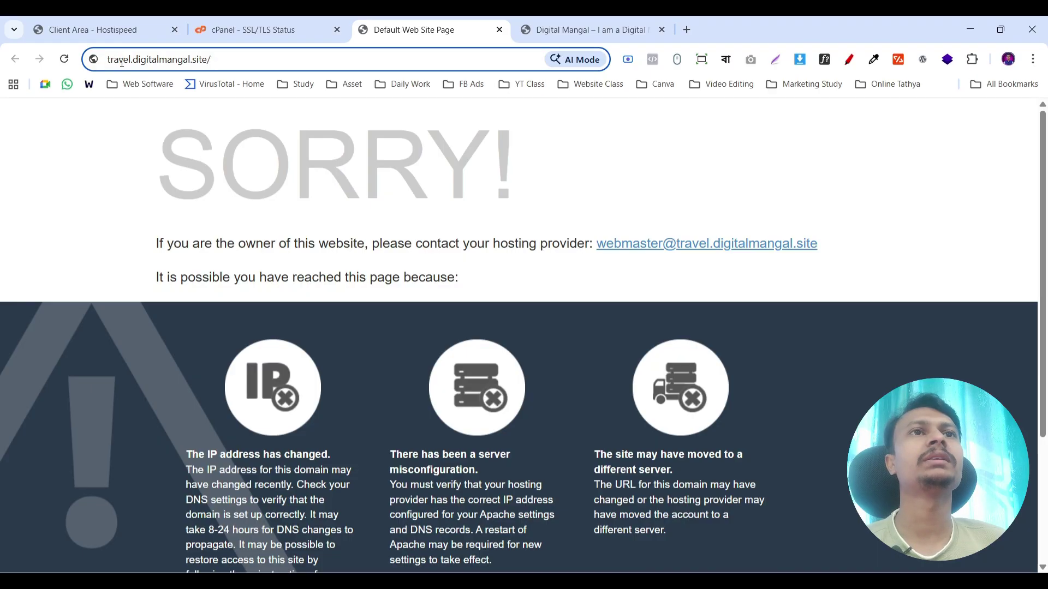
pyautogui.moveTo(132, 60); pyautogui.dragTo(118, 59)
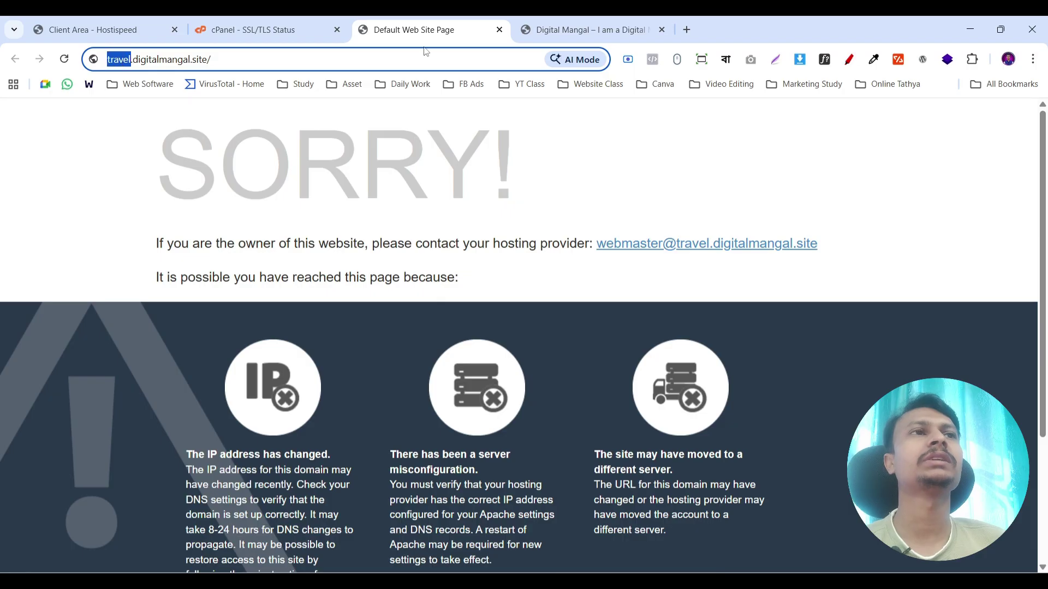
# - Check the SSL/TLS status list, reload the travel subdomain page, and return to the list
pyautogui.click(298, 25)
pyautogui.scroll(-9, 404, 289)
pyautogui.scroll(10, 319, 310)
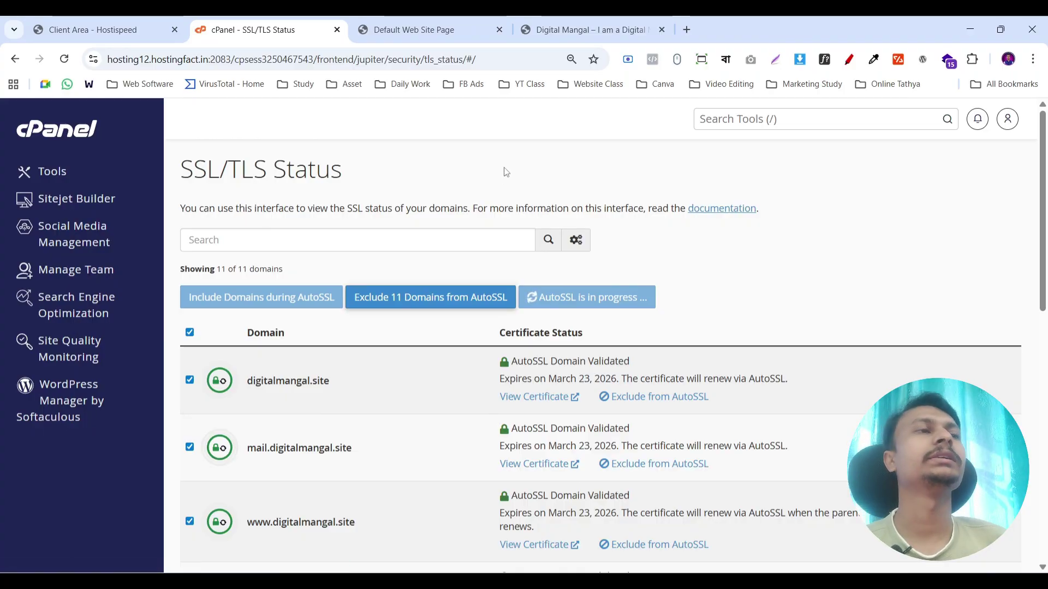
pyautogui.click(413, 29)
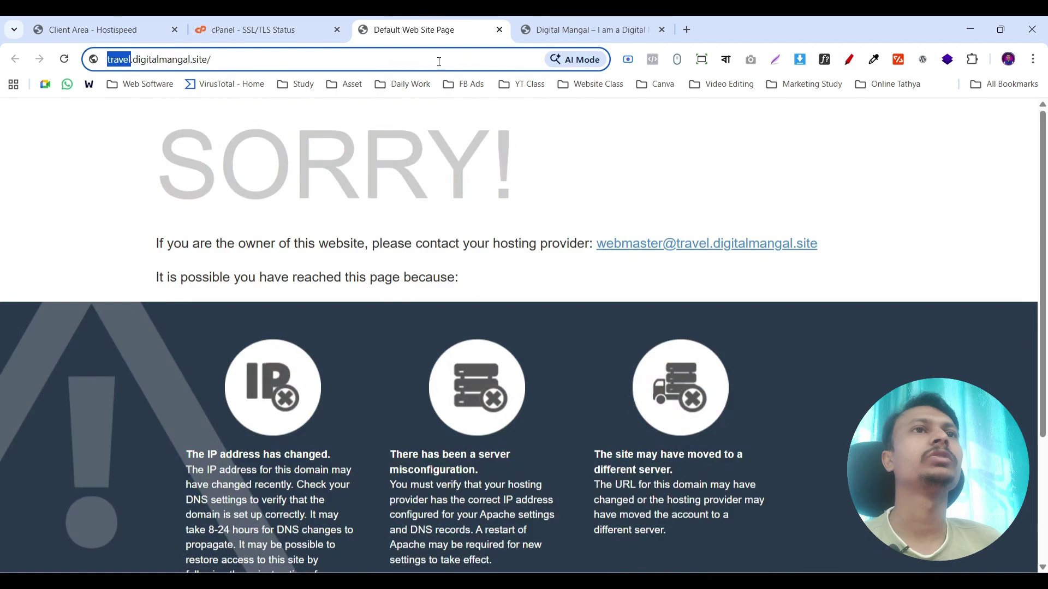
pyautogui.click(64, 59)
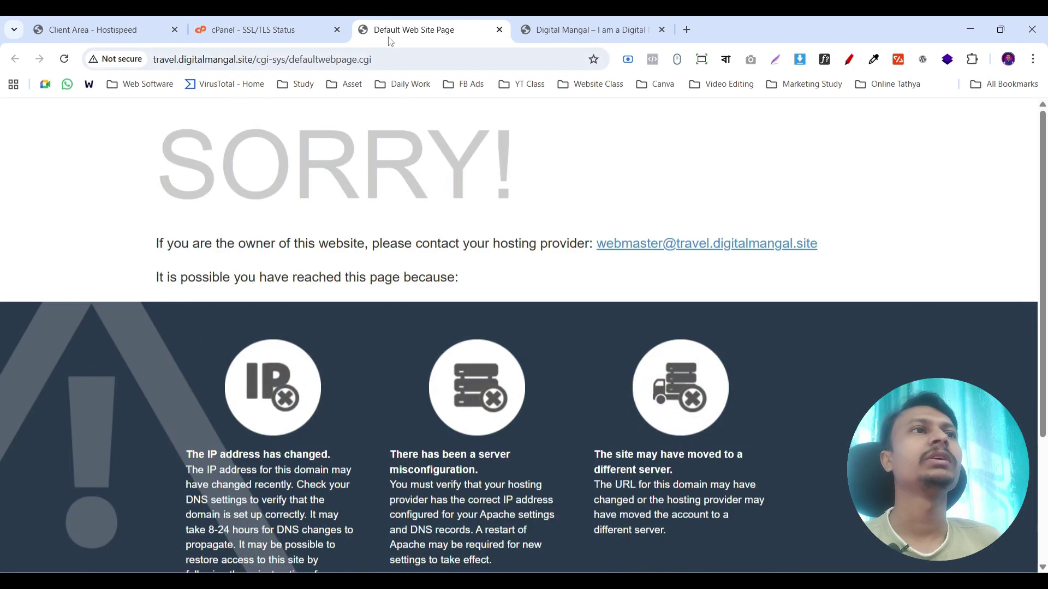
pyautogui.click(262, 29)
# - Load travel.digitalmangal.site without its path, showing an empty 'Index of /' listing
pyautogui.scroll(-3, 332, 316)
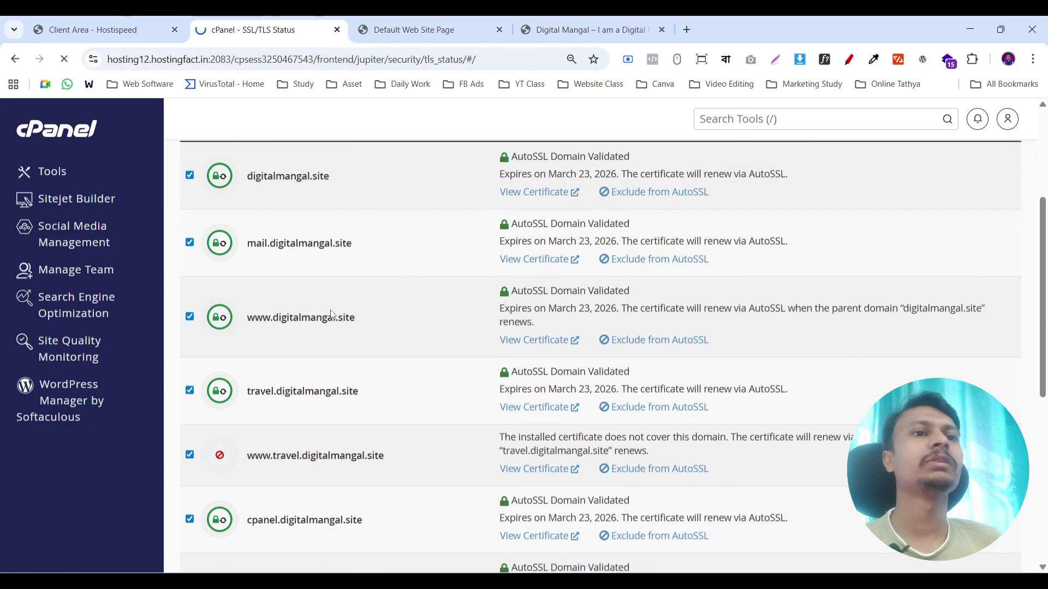
pyautogui.scroll(-3, 332, 316)
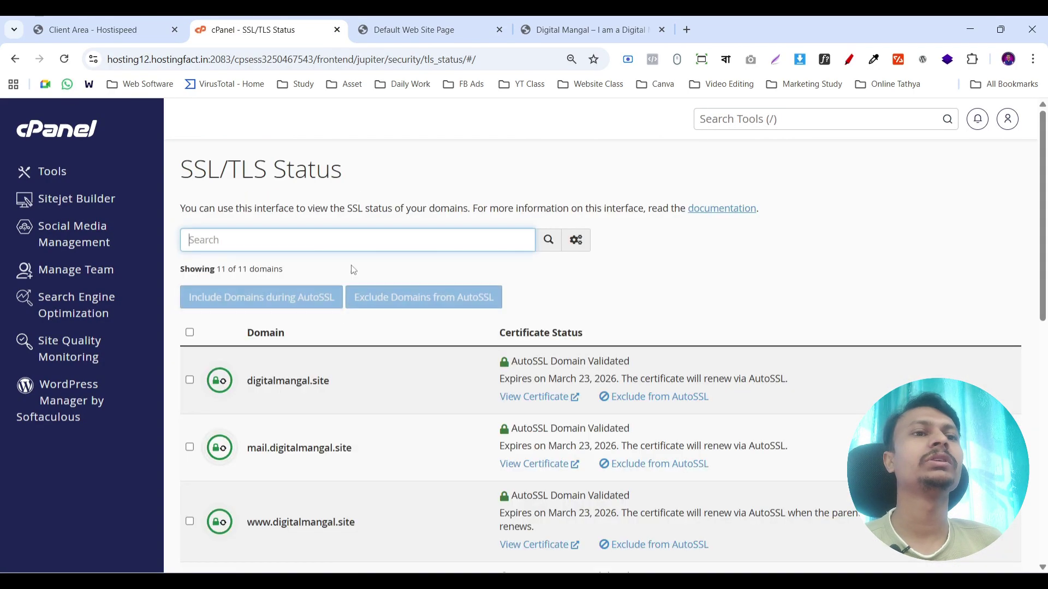
pyautogui.scroll(-10, 327, 305)
pyautogui.scroll(8, 227, 295)
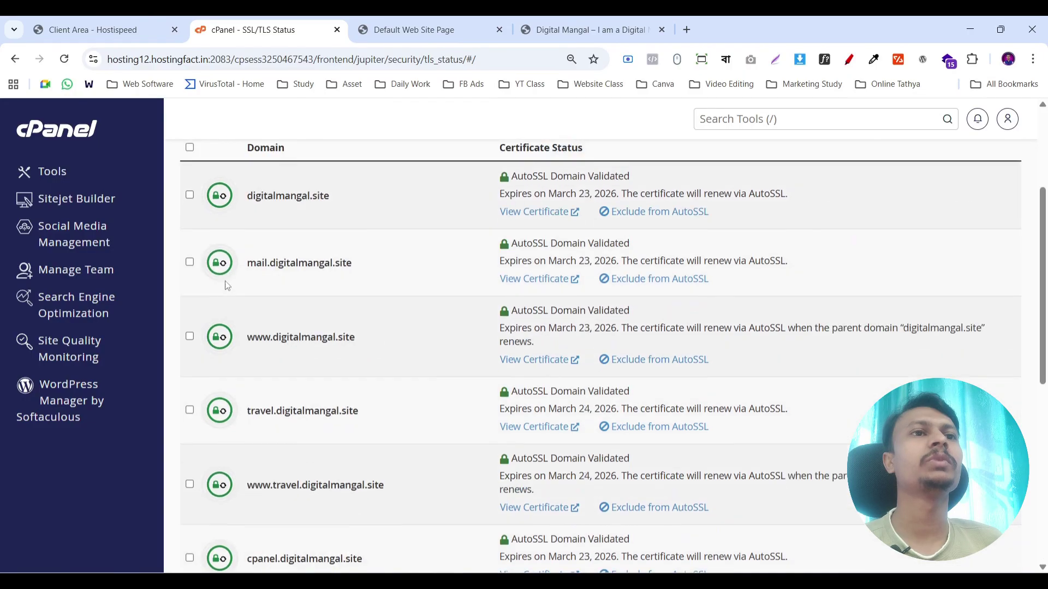
pyautogui.scroll(1, 227, 286)
pyautogui.scroll(-4, 221, 491)
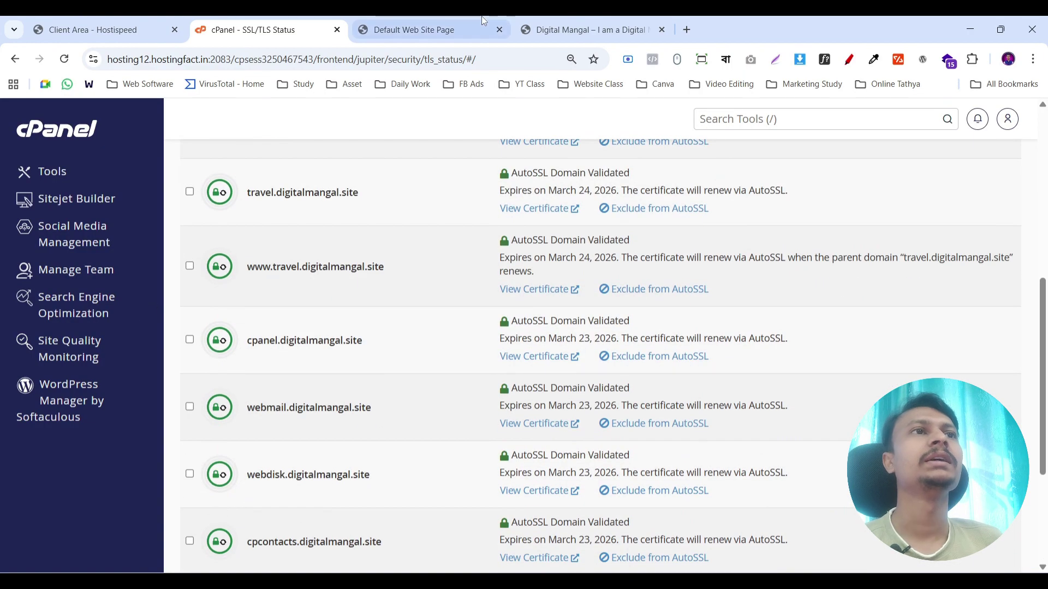
pyautogui.click(483, 22)
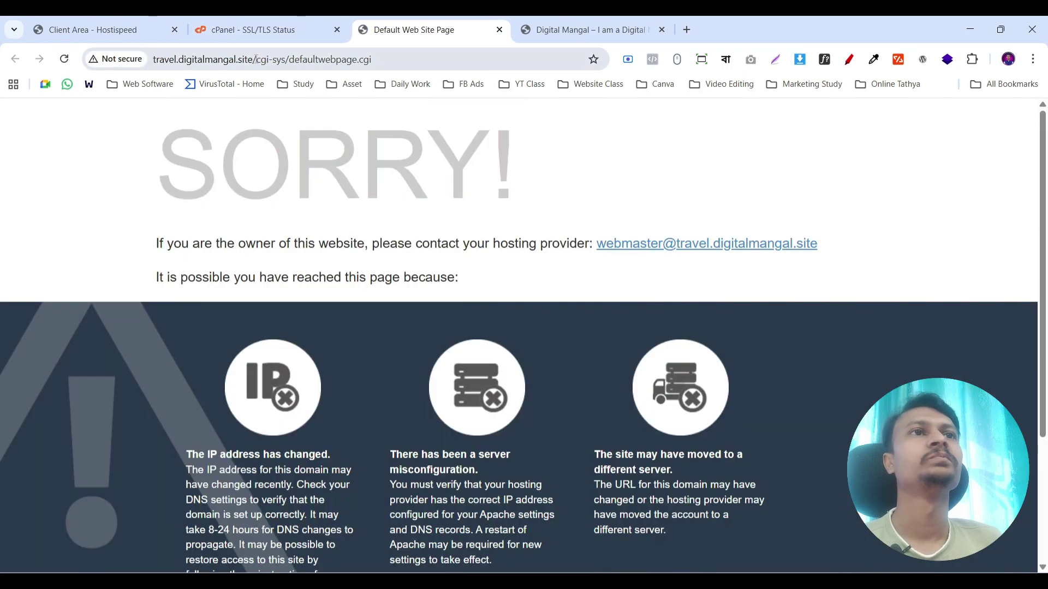
pyautogui.moveTo(256, 59); pyautogui.dragTo(372, 59)
pyautogui.press('BackSpace')
pyautogui.press('Return')
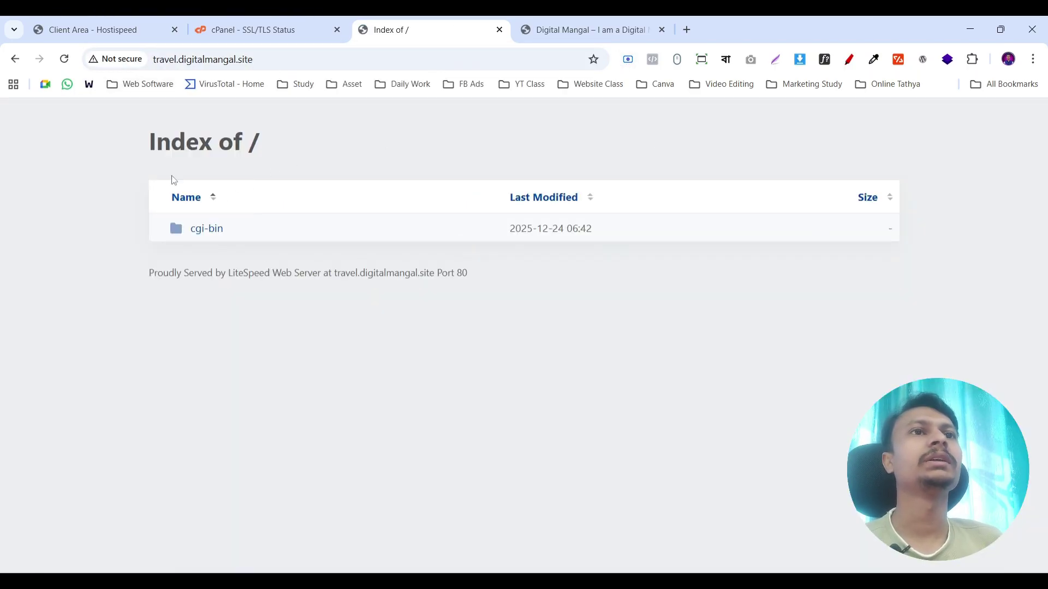
pyautogui.click(256, 29)
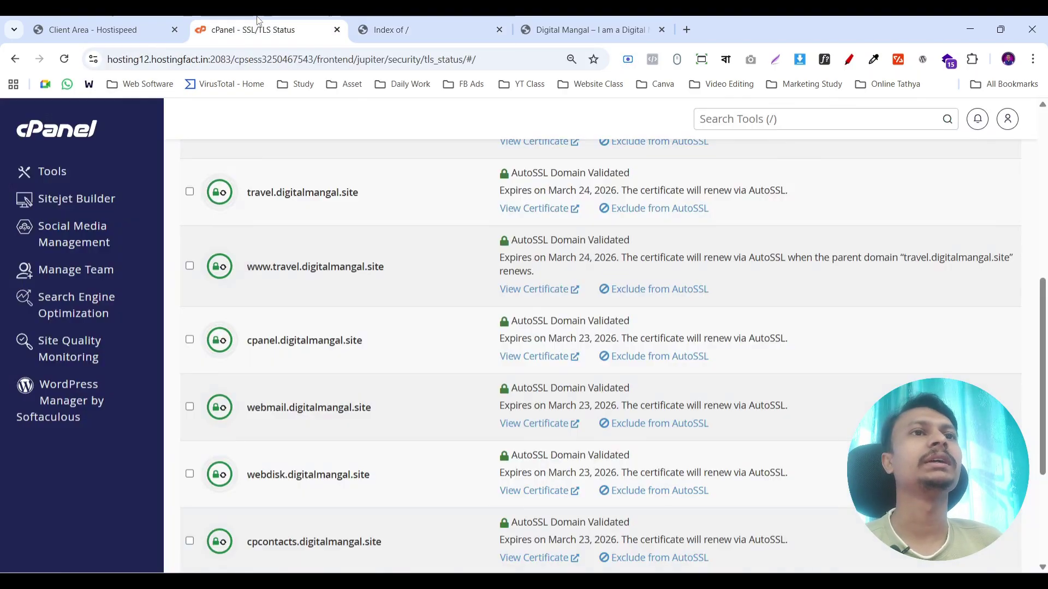
pyautogui.scroll(6, 233, 195)
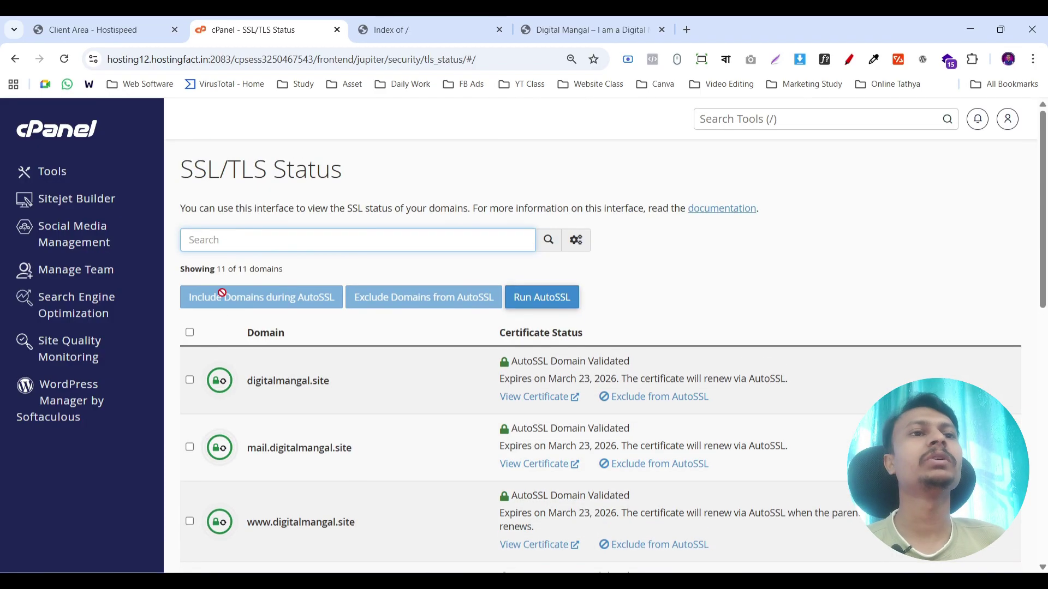
pyautogui.scroll(-7, 219, 263)
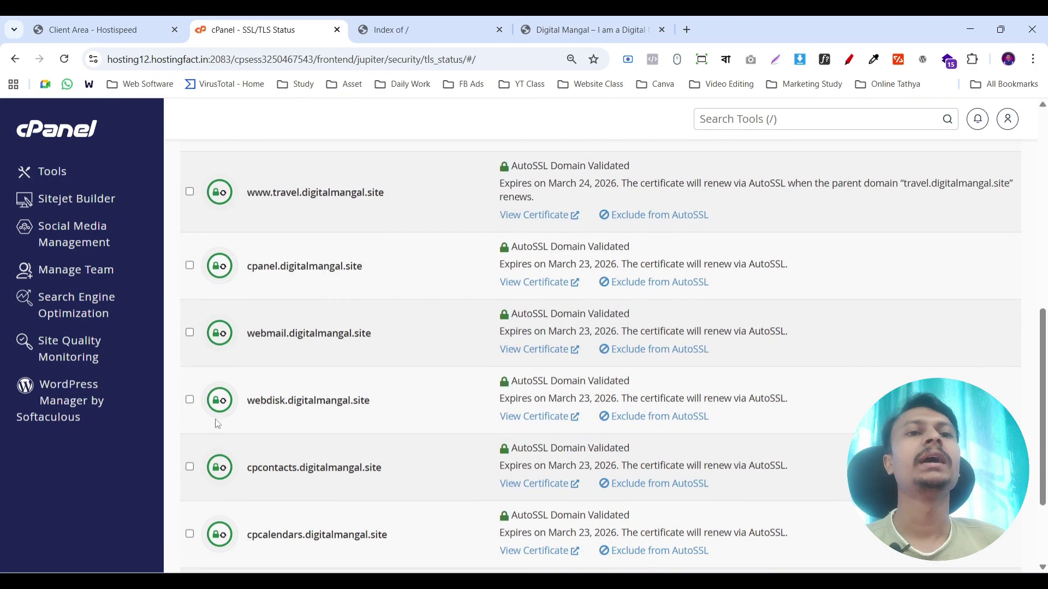
pyautogui.scroll(-3, 218, 423)
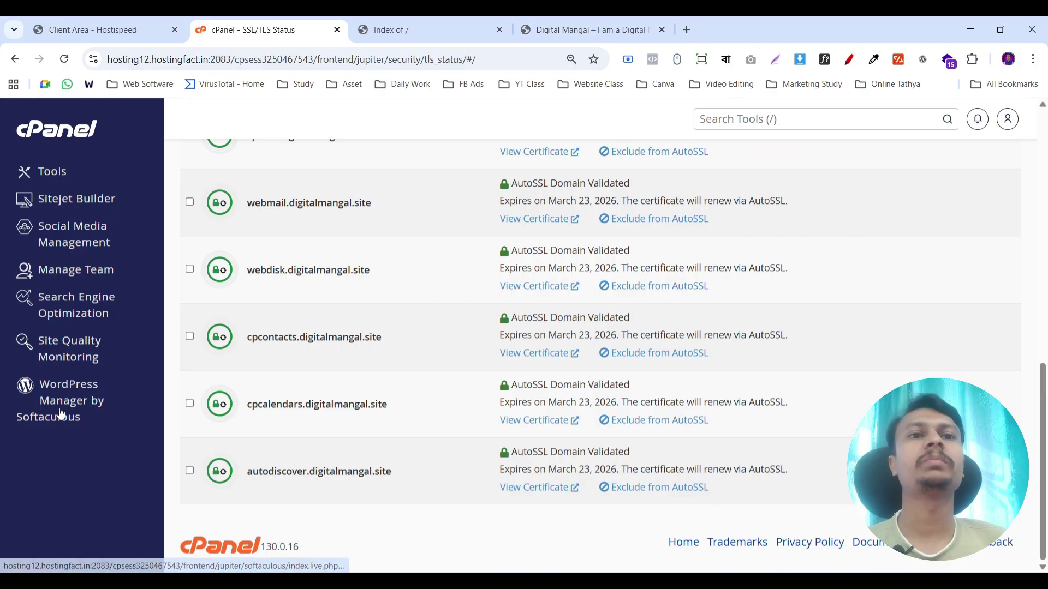
# - Open WordPress Manager by Softaculous to list the digitalmangal.site installation, glancing at the live site
pyautogui.click(50, 411)
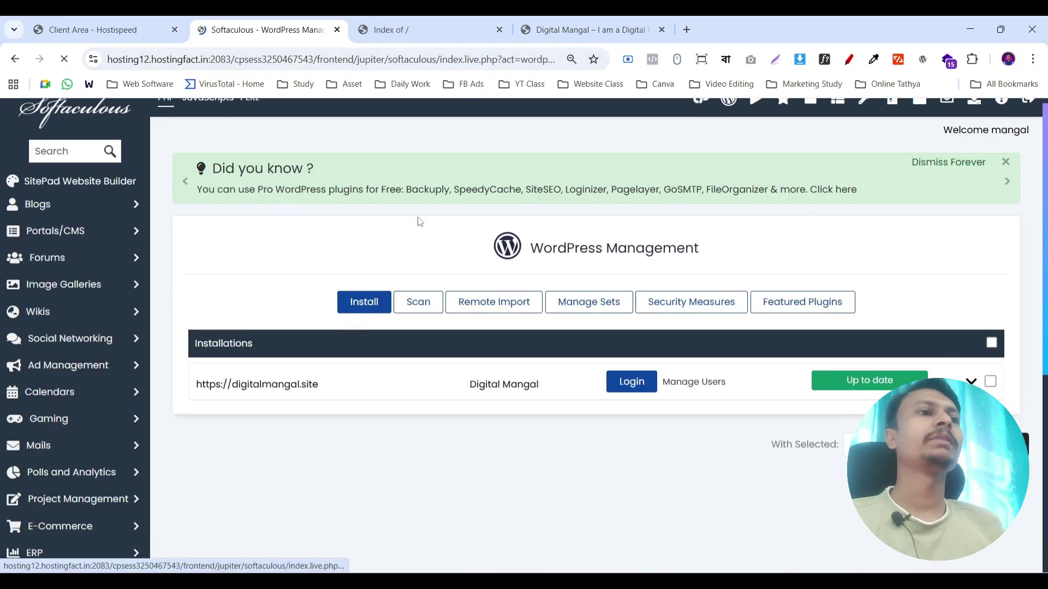
pyautogui.scroll(-2, 257, 297)
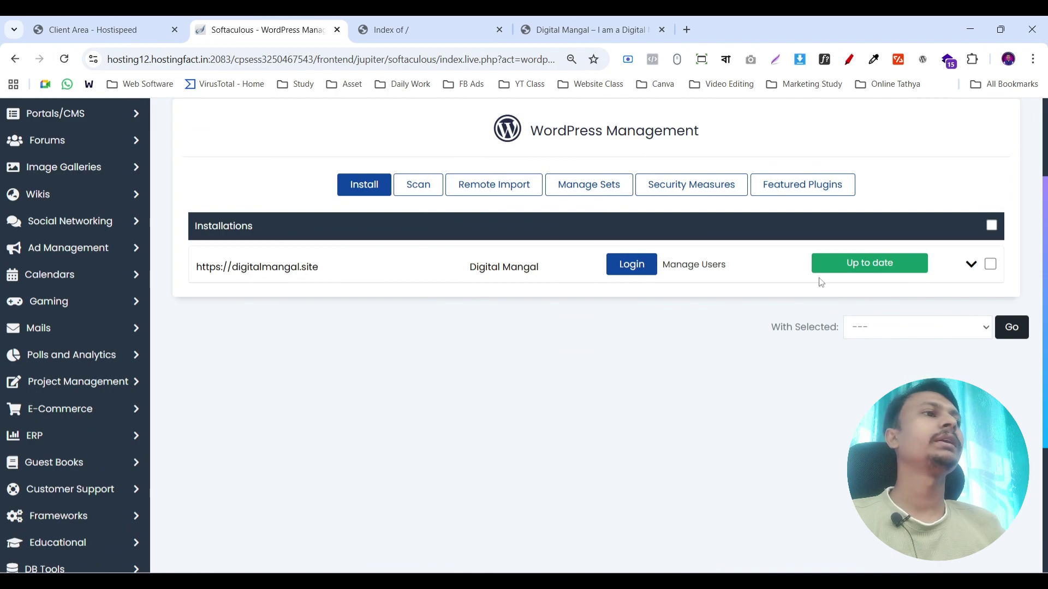
pyautogui.click(589, 29)
pyautogui.scroll(-12, 982, 251)
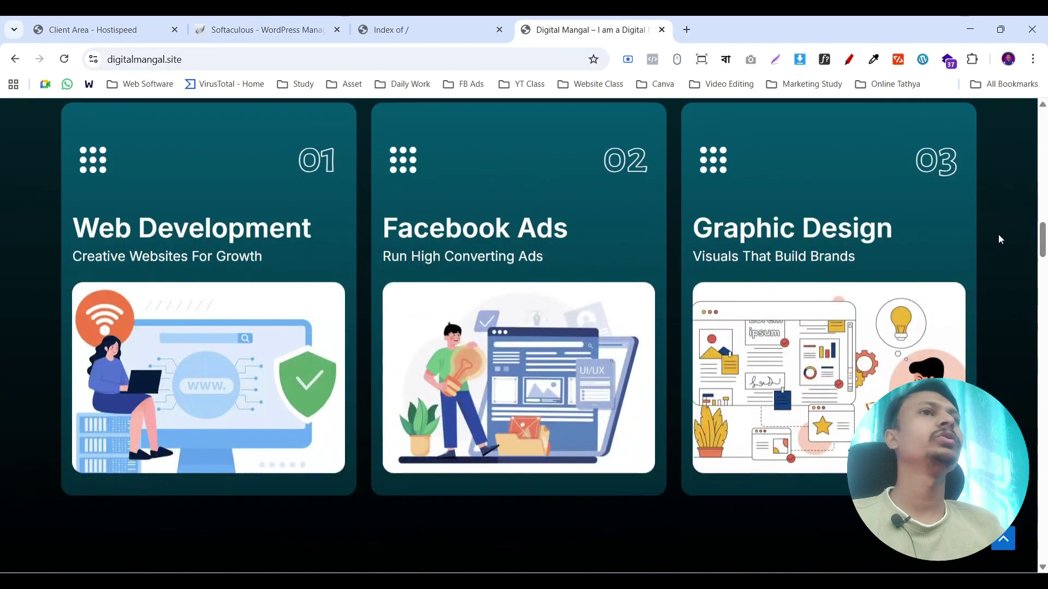
pyautogui.scroll(-20, 1006, 297)
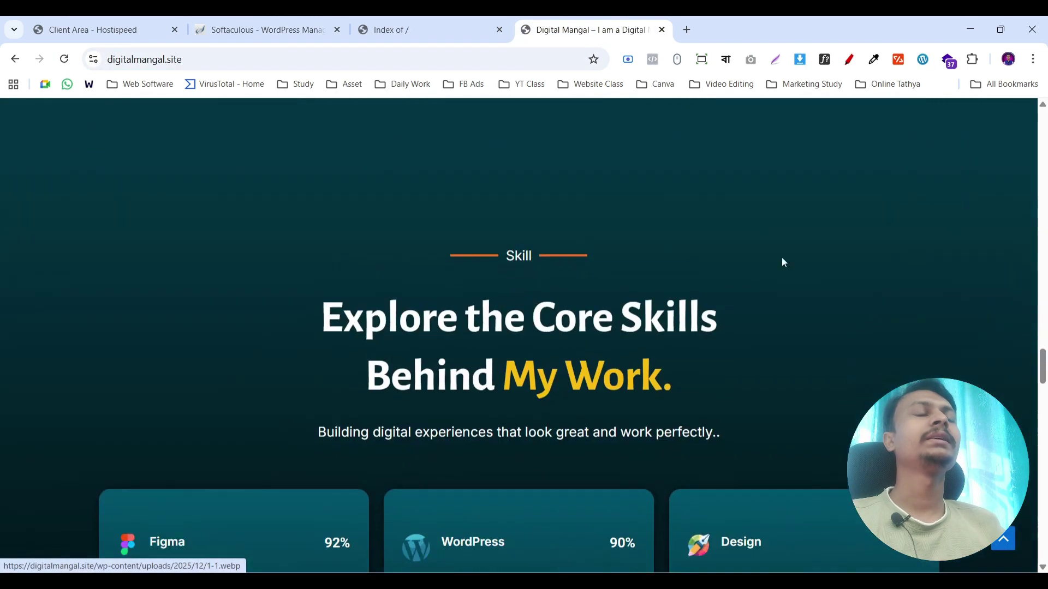
pyautogui.scroll(-18, 852, 262)
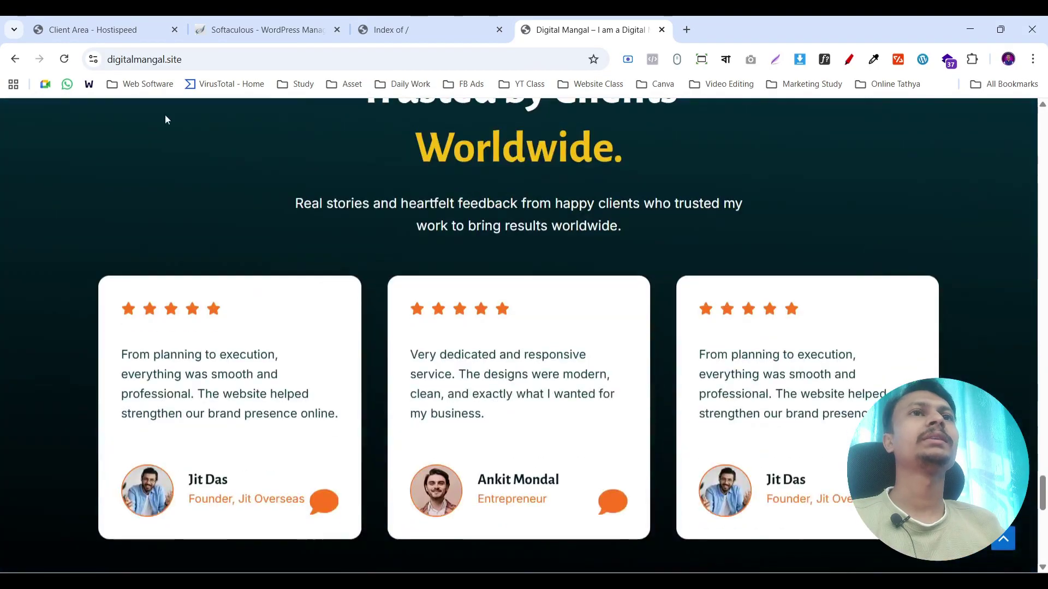
pyautogui.scroll(-7, 895, 265)
pyautogui.scroll(8, 246, 256)
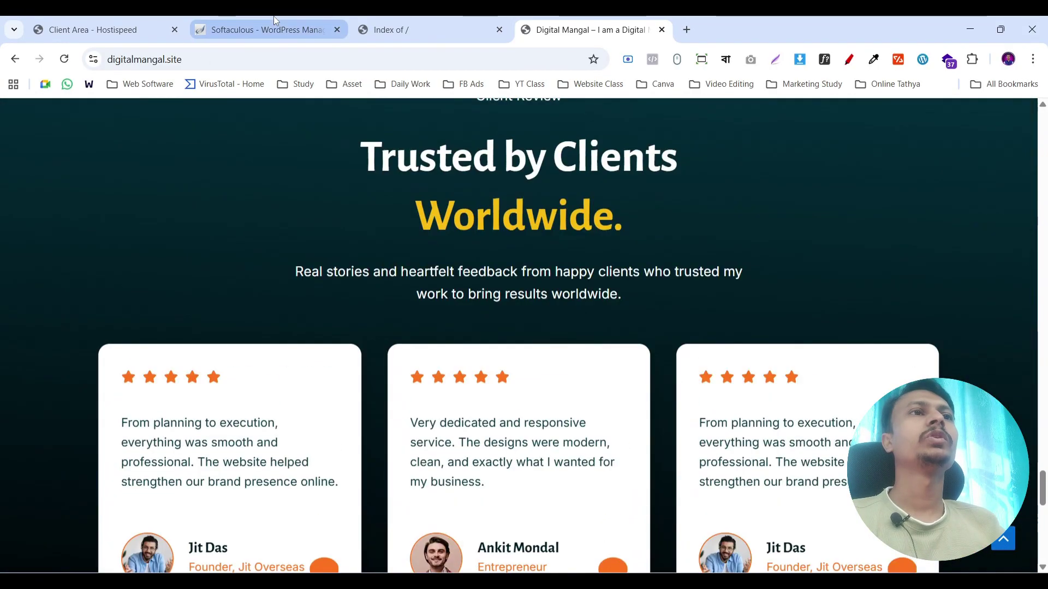
pyautogui.click(273, 20)
pyautogui.scroll(3, 464, 359)
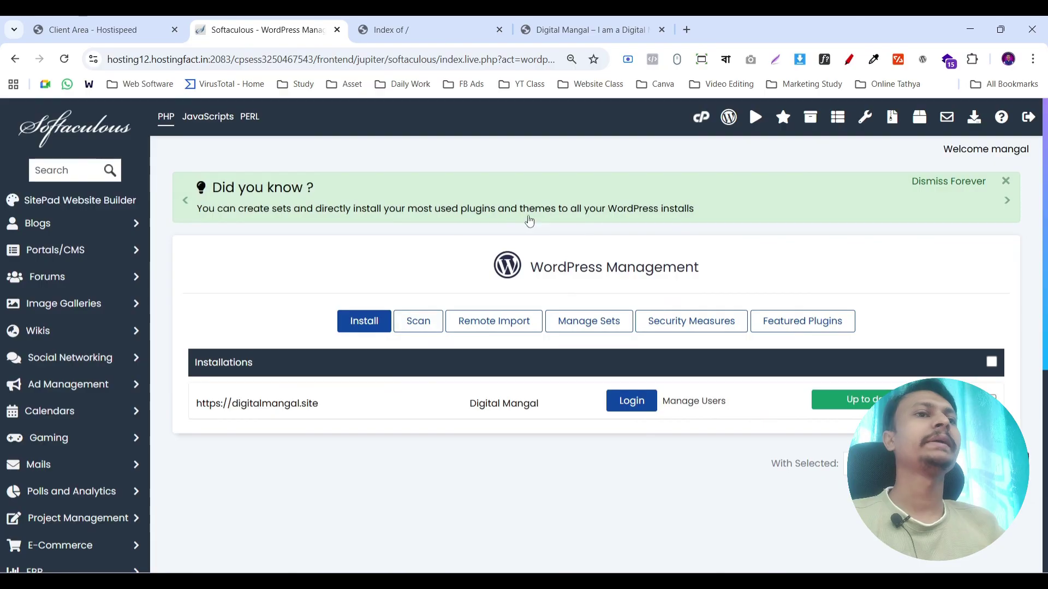
pyautogui.scroll(-3, 404, 326)
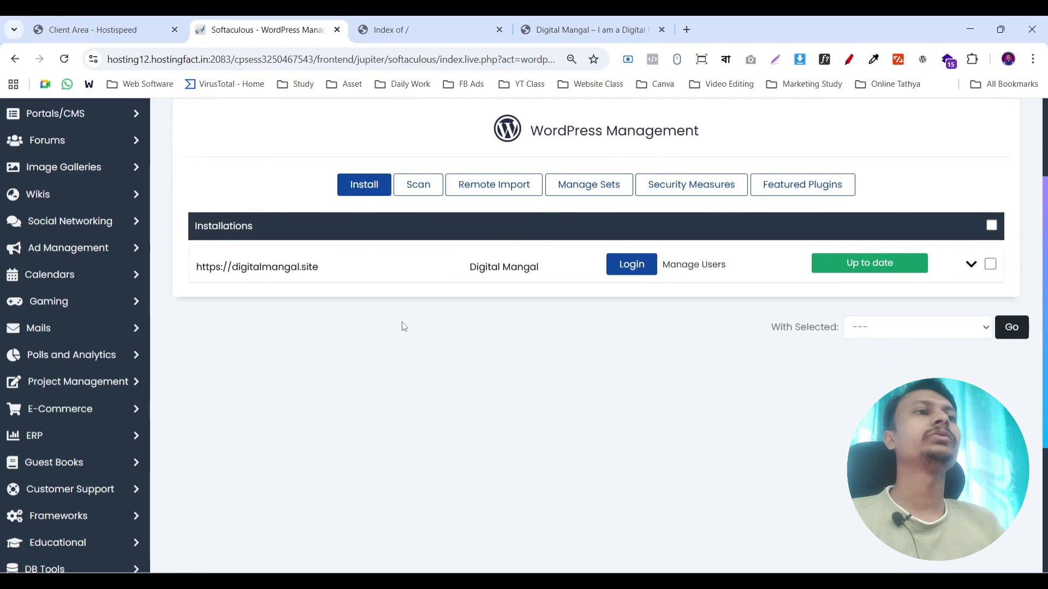
pyautogui.click(369, 195)
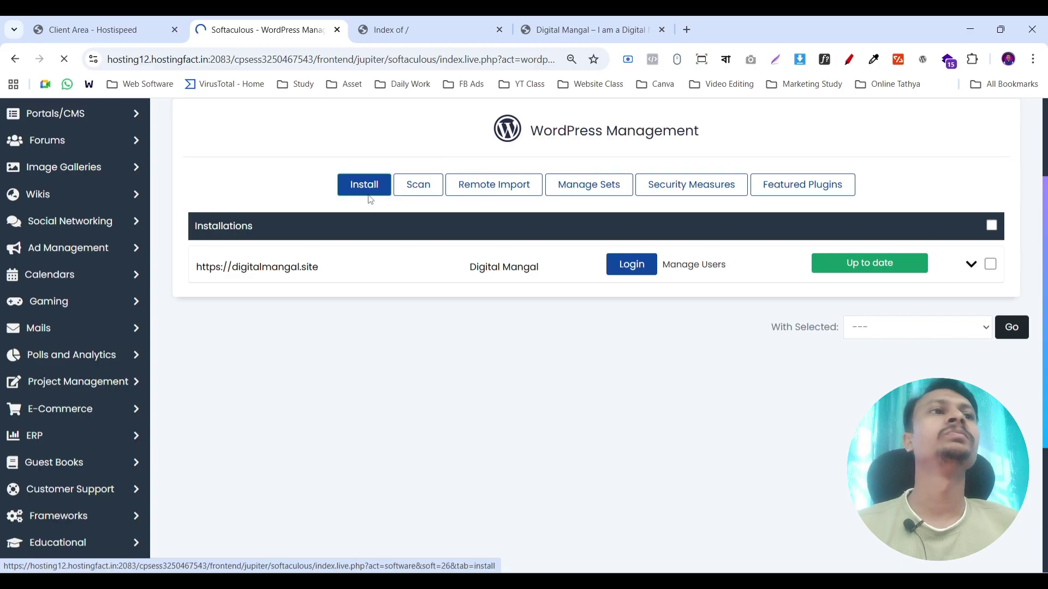
pyautogui.scroll(-3, 444, 187)
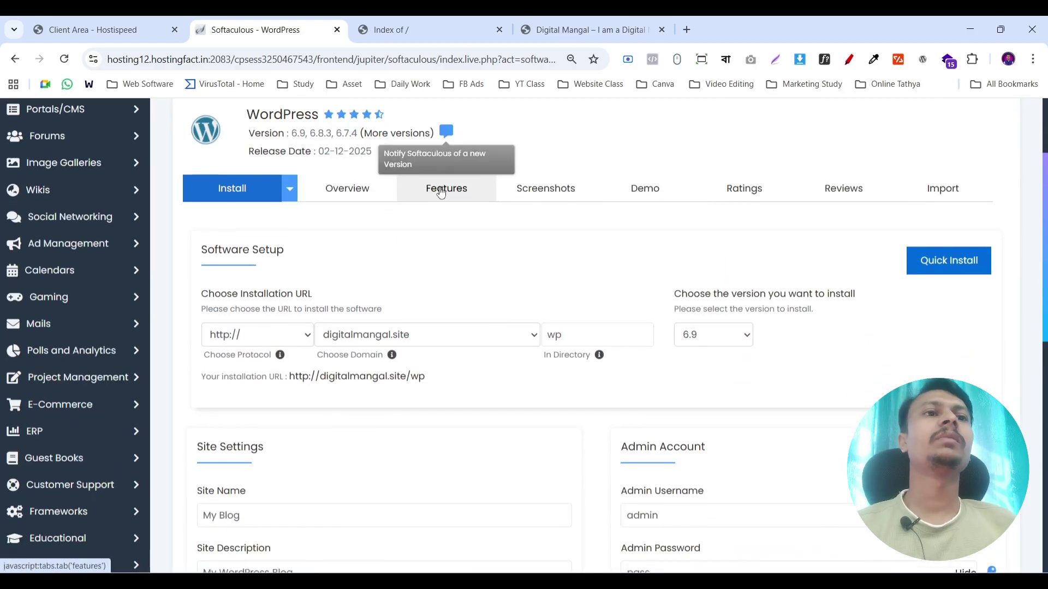
pyautogui.click(262, 278)
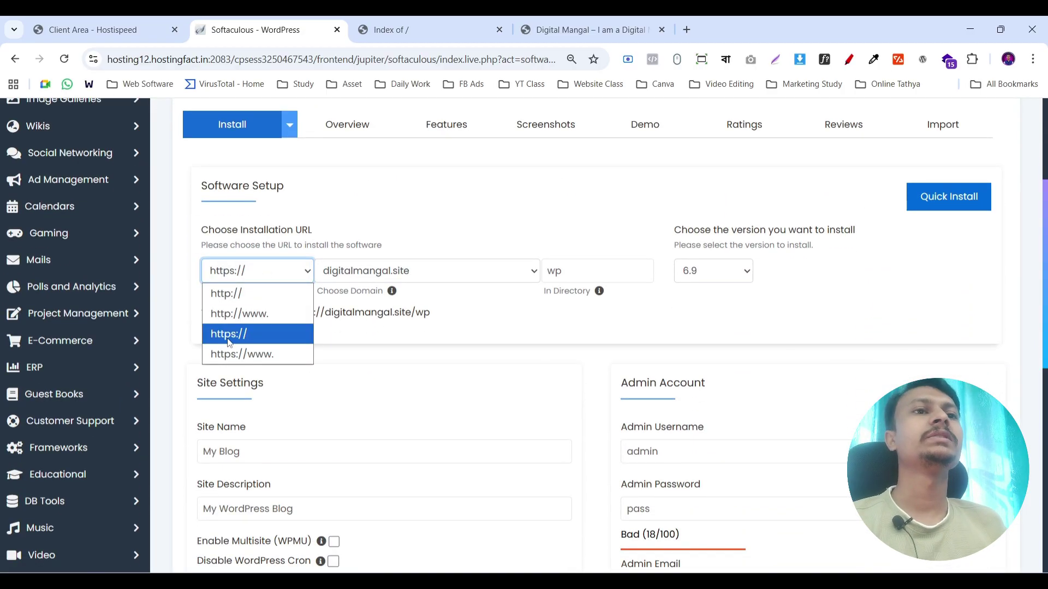
pyautogui.click(224, 337)
pyautogui.click(479, 273)
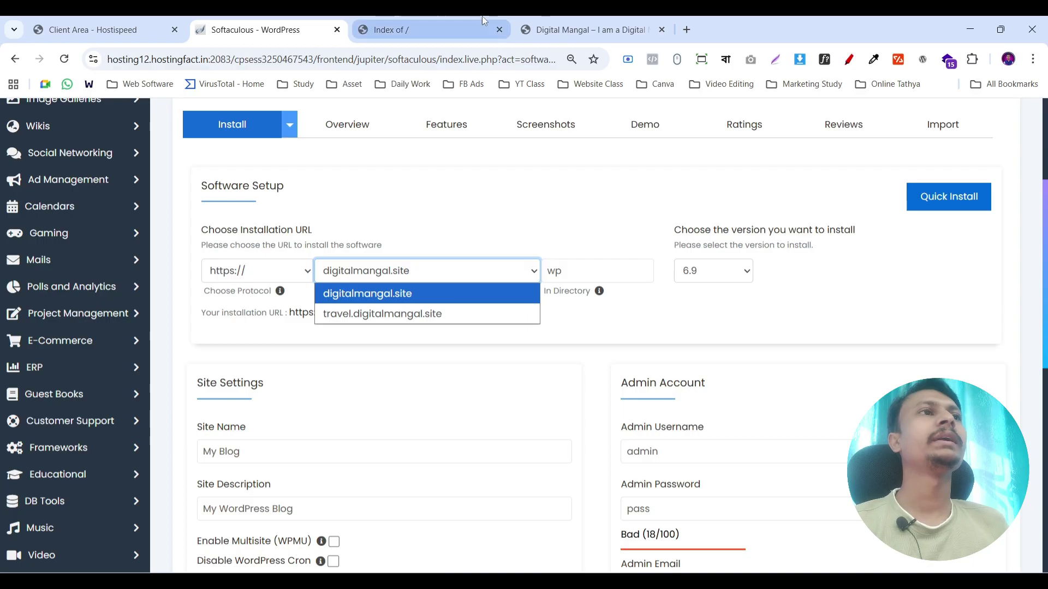
pyautogui.click(375, 302)
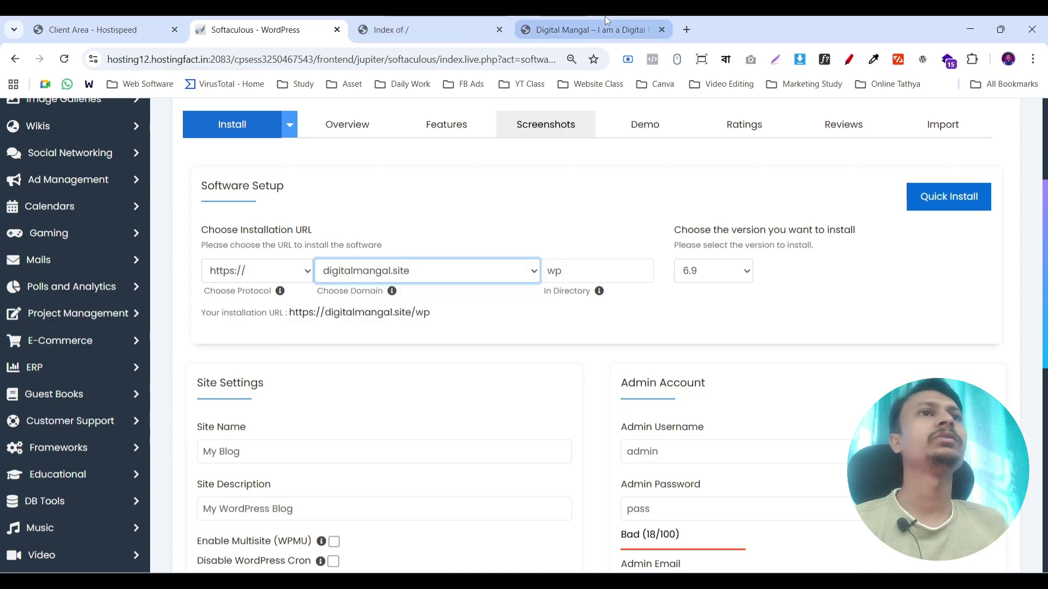
pyautogui.click(604, 22)
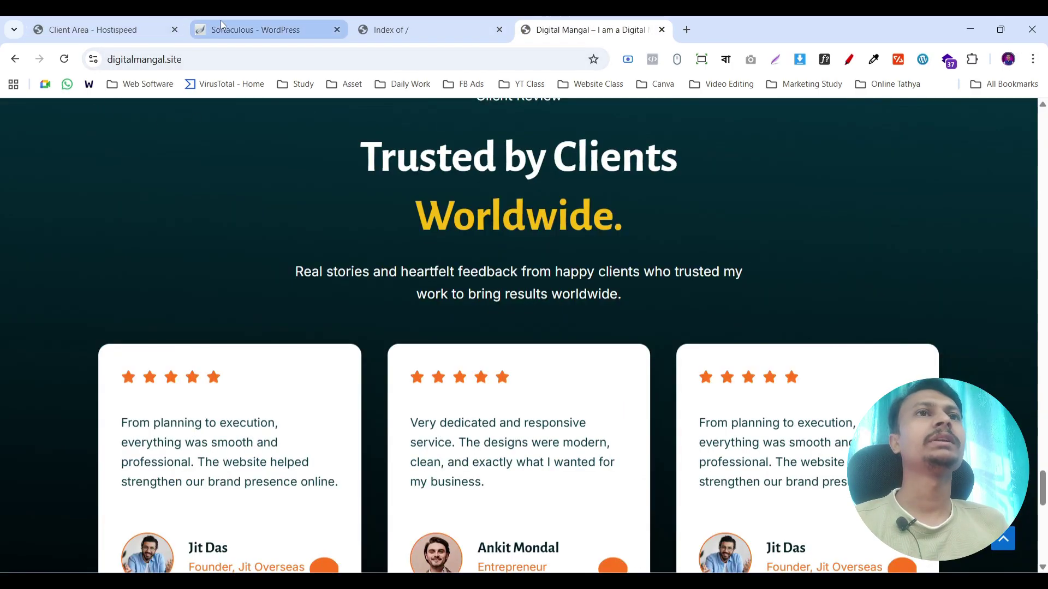
pyautogui.click(126, 25)
pyautogui.click(292, 21)
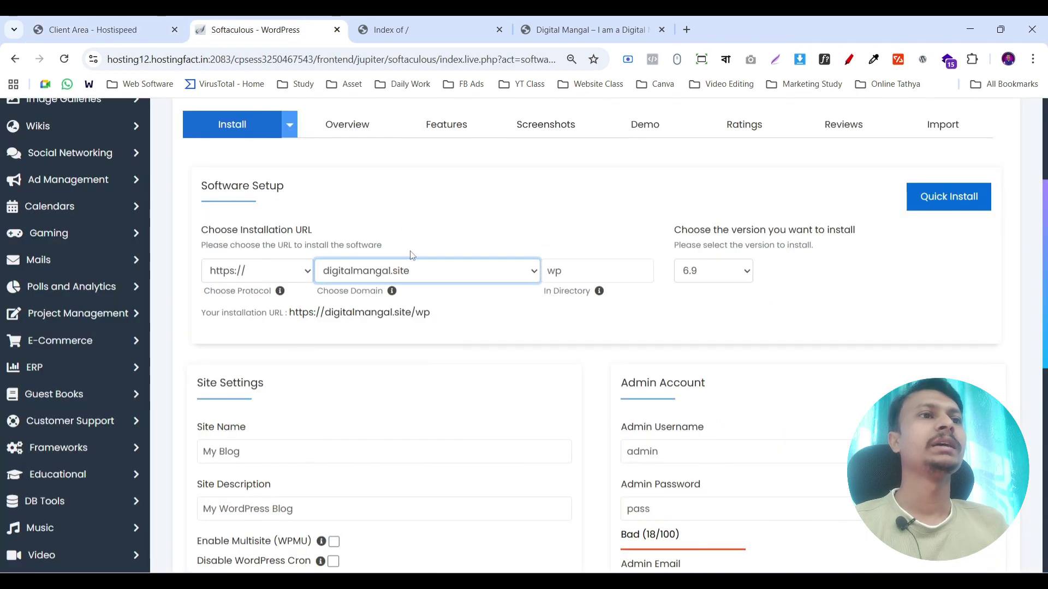
pyautogui.click(414, 273)
pyautogui.click(383, 314)
pyautogui.click(387, 29)
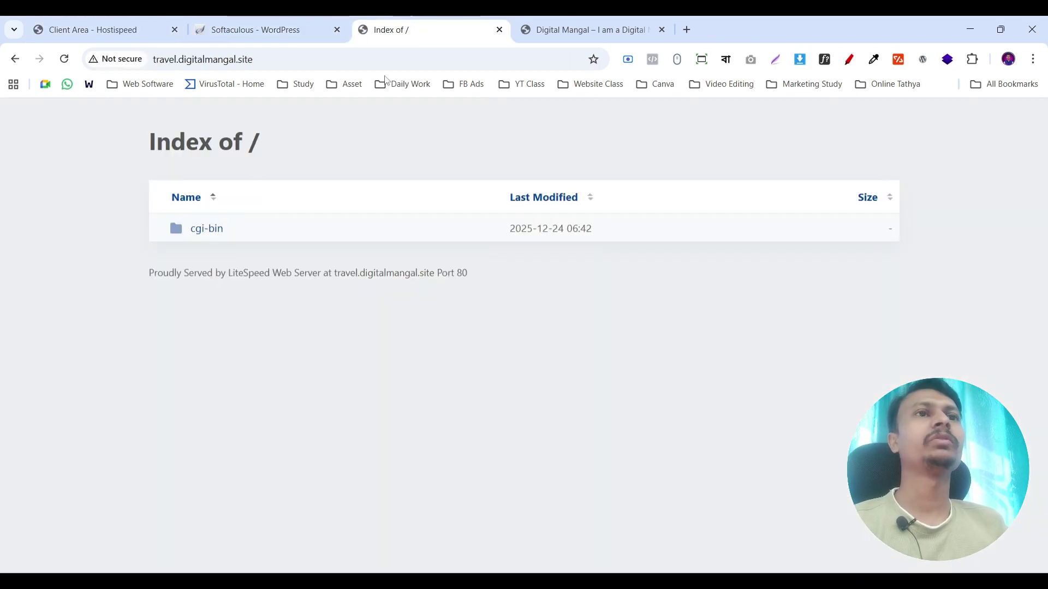
pyautogui.click(255, 30)
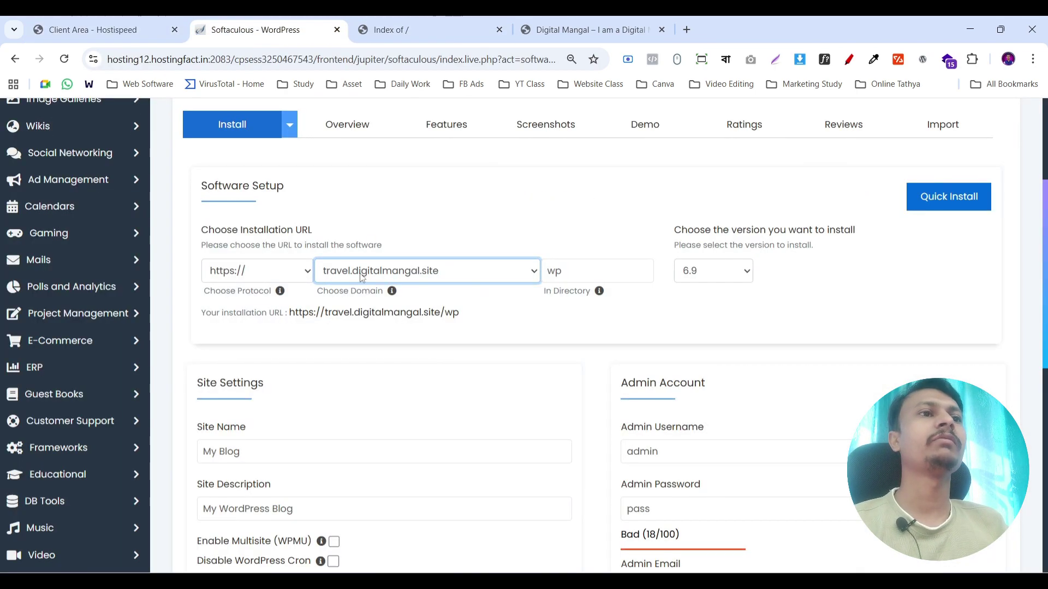
# - Clear the 'wp' install directory so WordPress installs at the subdomain root
pyautogui.click(603, 267)
pyautogui.doubleClick(603, 267)
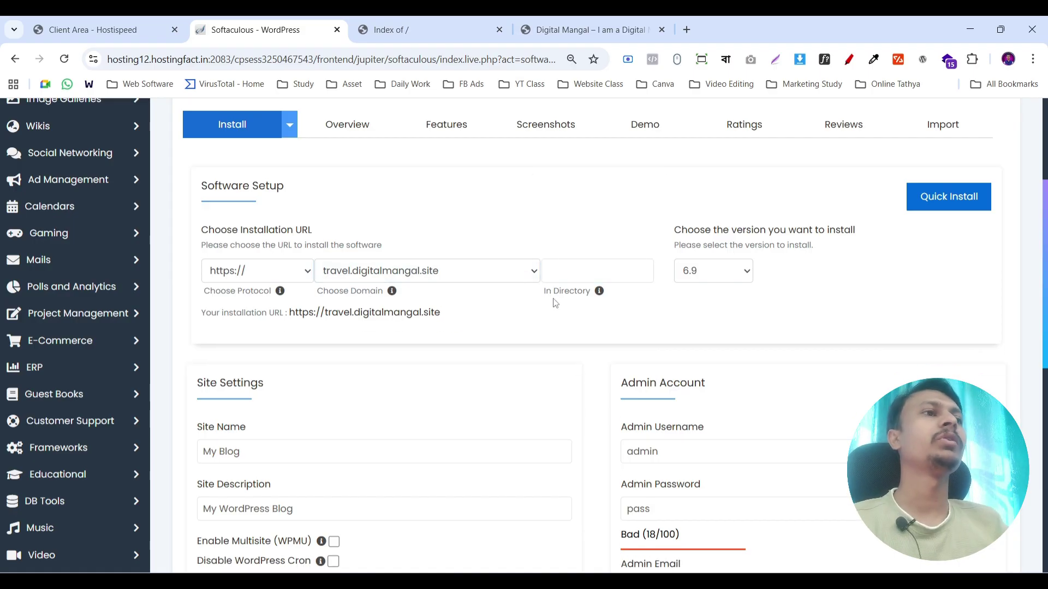
pyautogui.click(849, 59)
pyautogui.moveTo(550, 244); pyautogui.dragTo(626, 311)
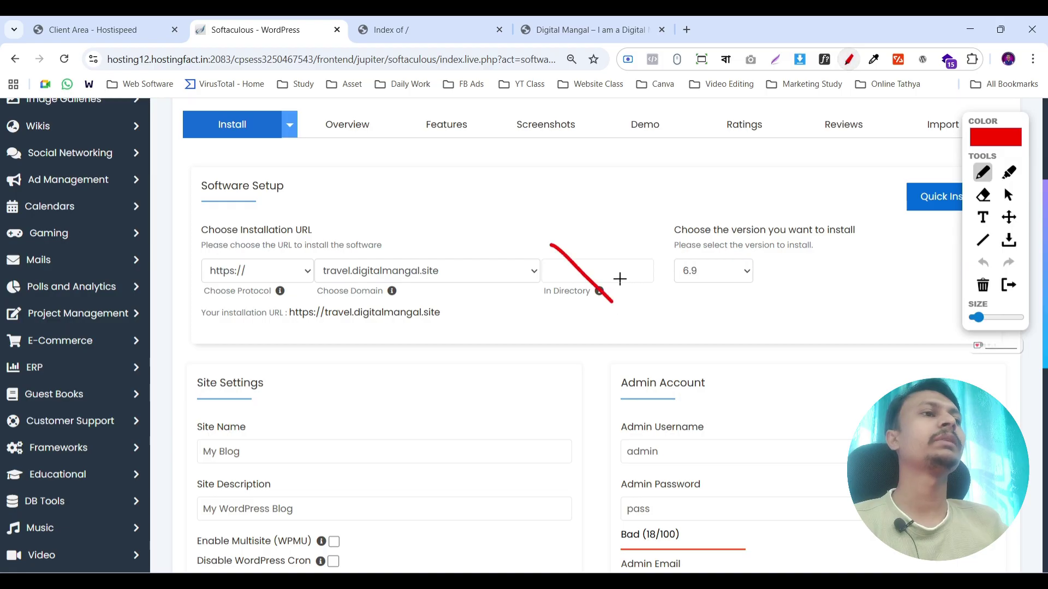
pyautogui.moveTo(607, 236); pyautogui.dragTo(553, 314)
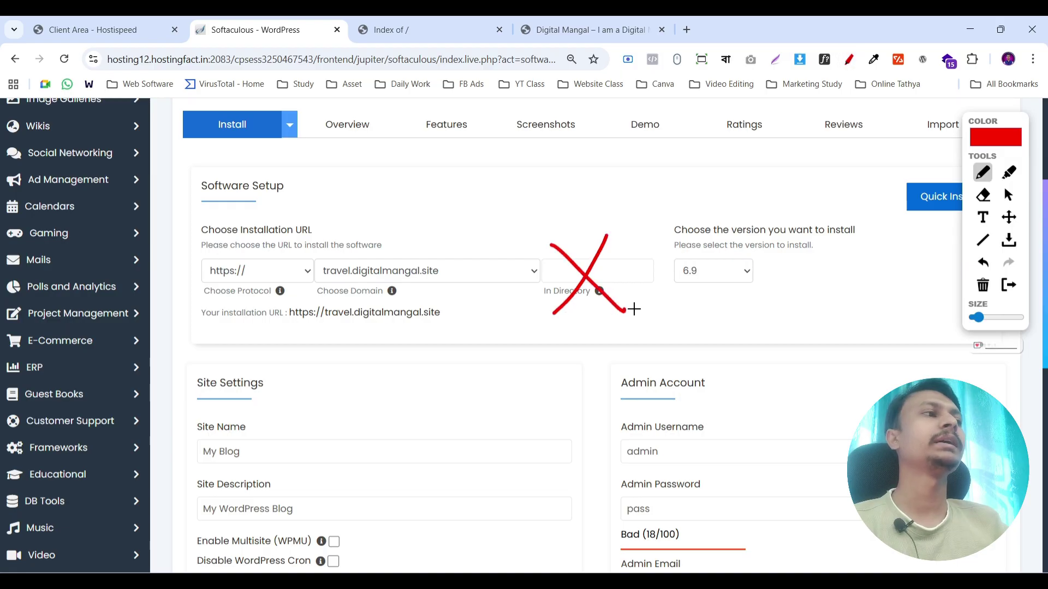
pyautogui.click(1008, 287)
pyautogui.click(597, 205)
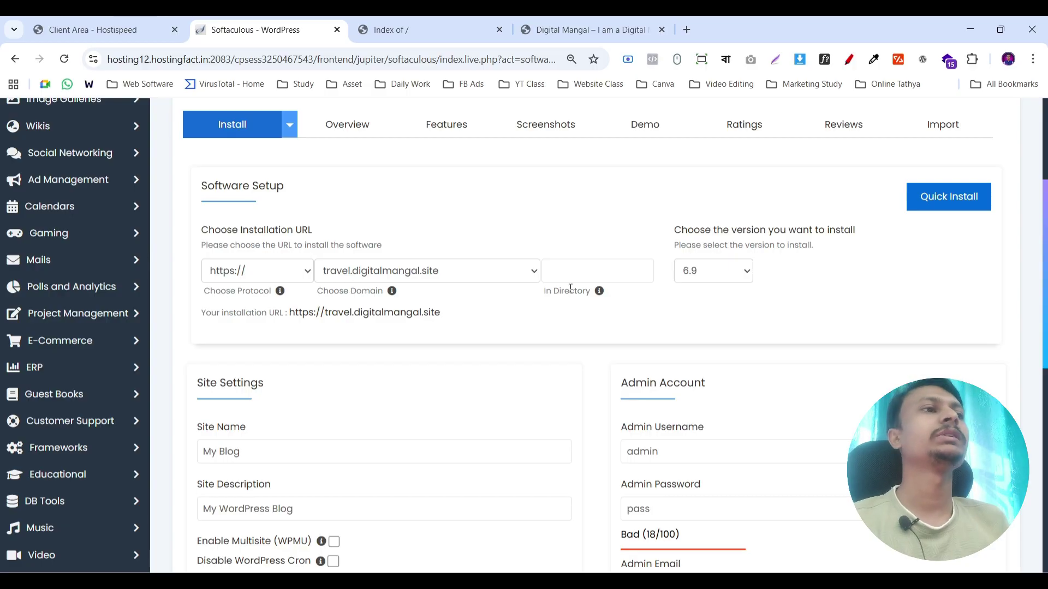
# - Set the Site Name to 'Travel Digital mangal'
pyautogui.scroll(-3, 428, 236)
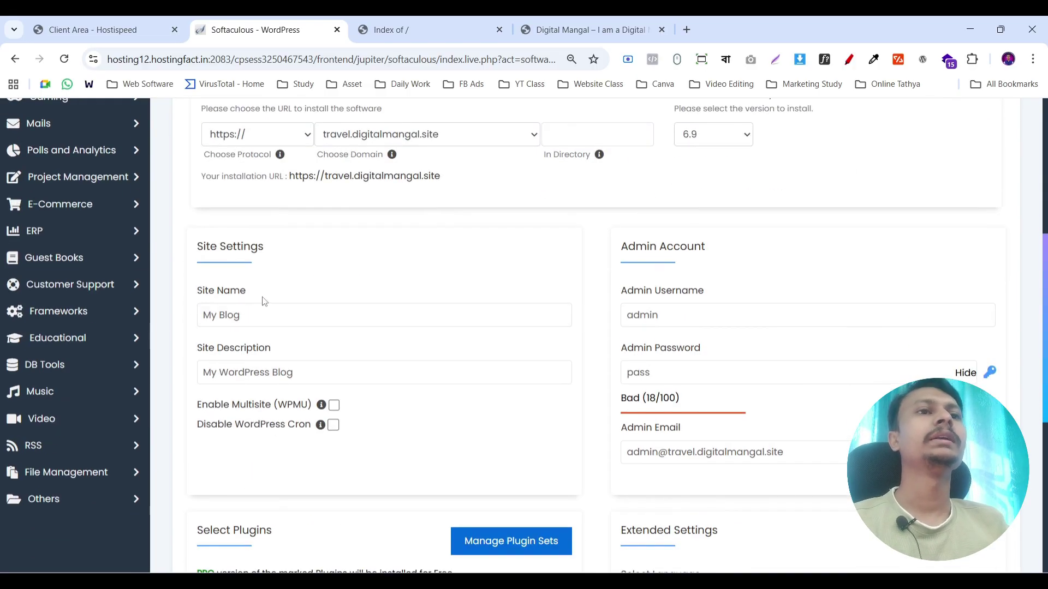
pyautogui.click(241, 321)
pyautogui.hotkey('ctrl', 'a')
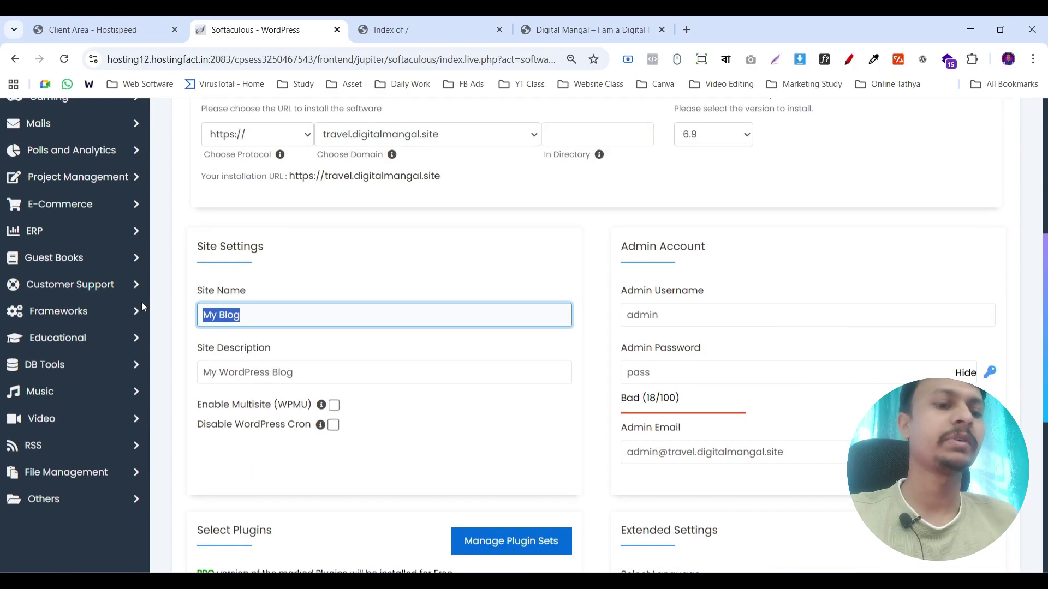
pyautogui.write('Travel D')
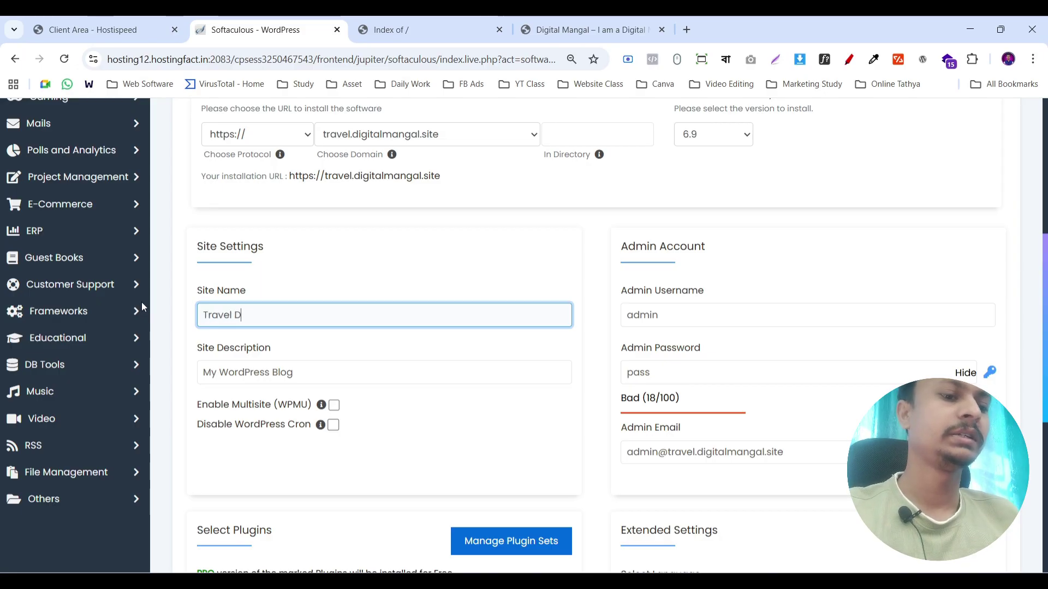
pyautogui.write('igital ma')
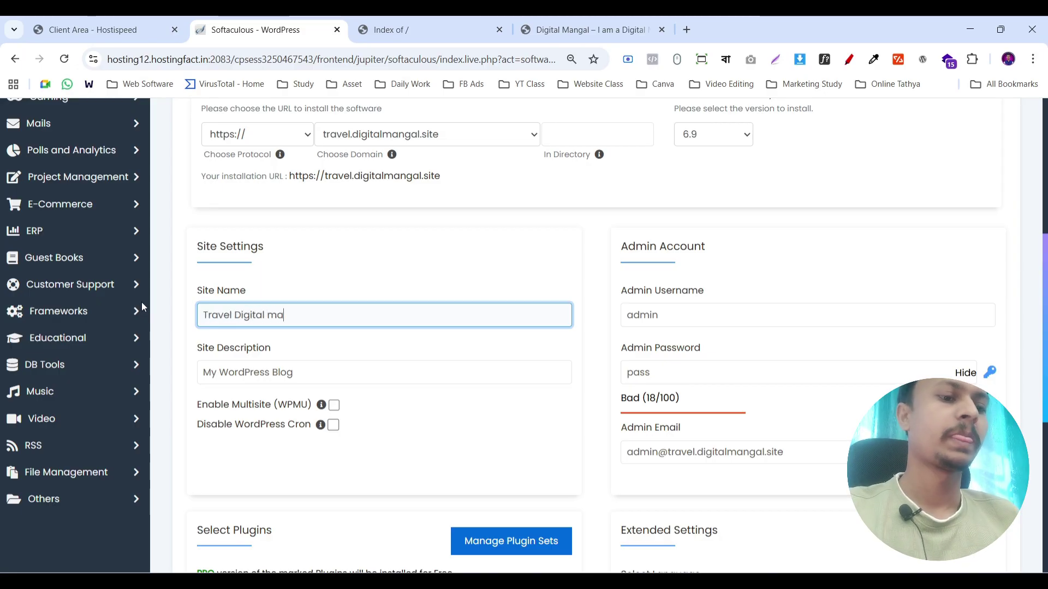
pyautogui.write('ngal')
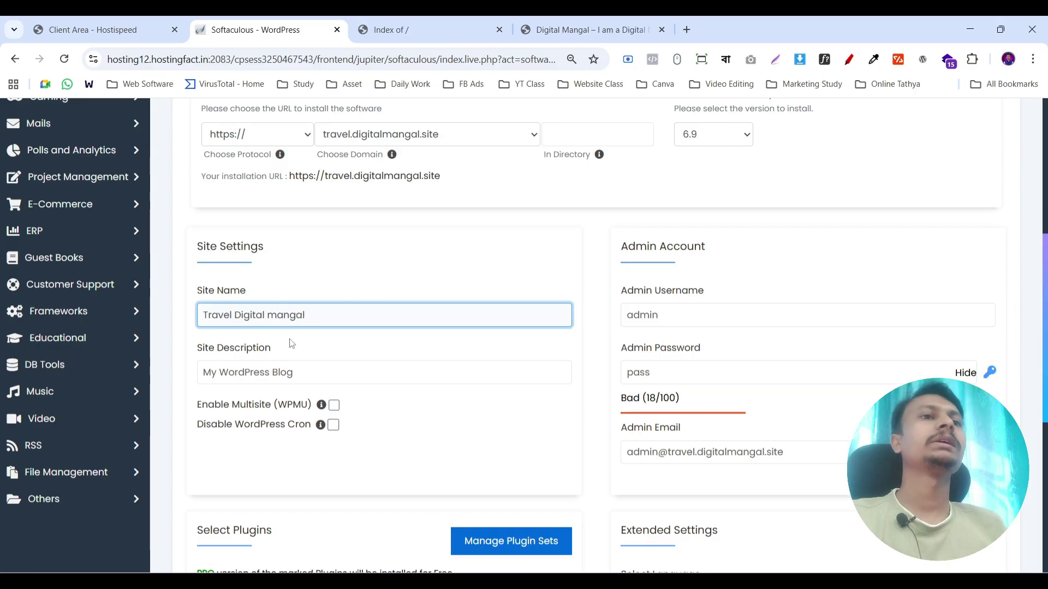
pyautogui.click(334, 281)
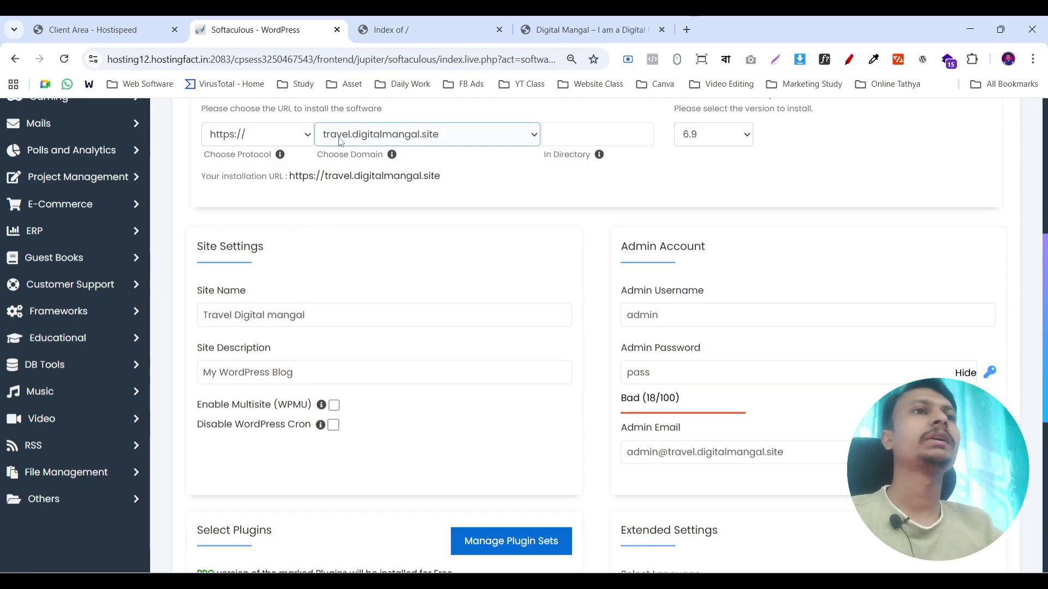
# - Paste a strong password into the Admin Password field
pyautogui.scroll(-3, 444, 322)
pyautogui.click(674, 186)
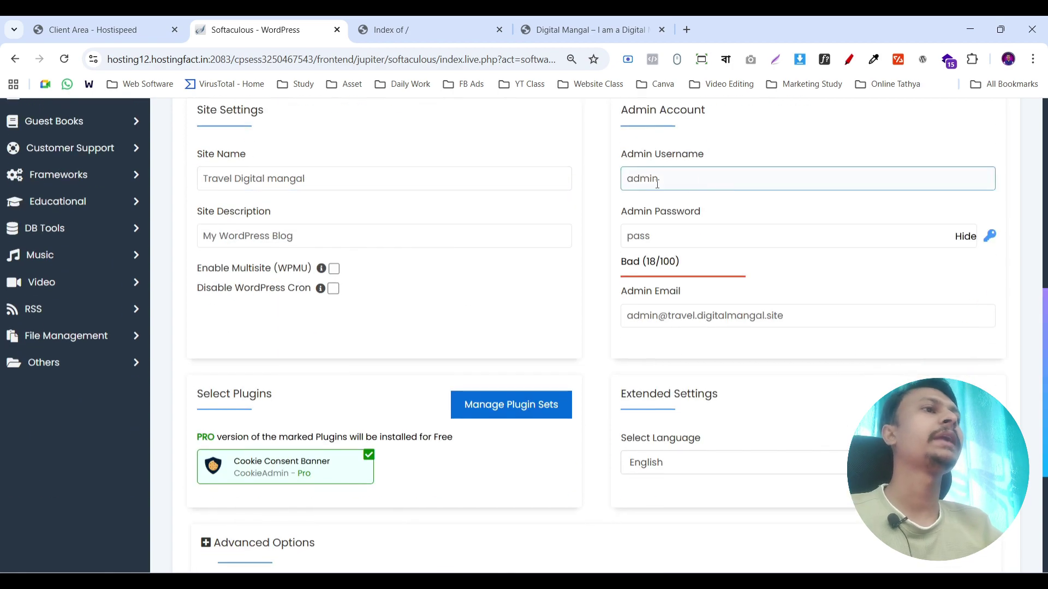
pyautogui.press('Tab')
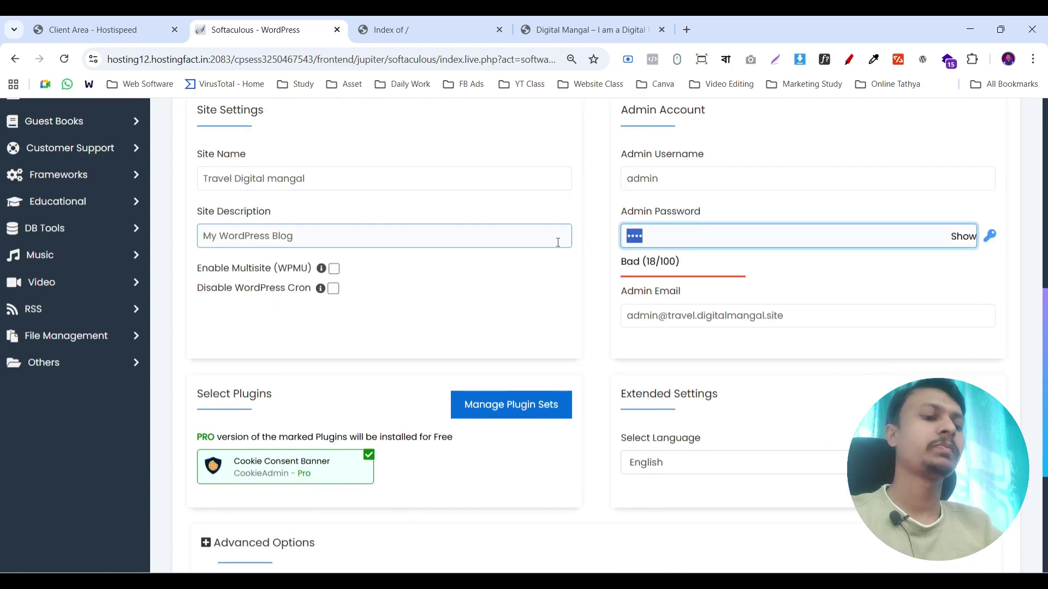
pyautogui.hotkey('ctrl', 'v')
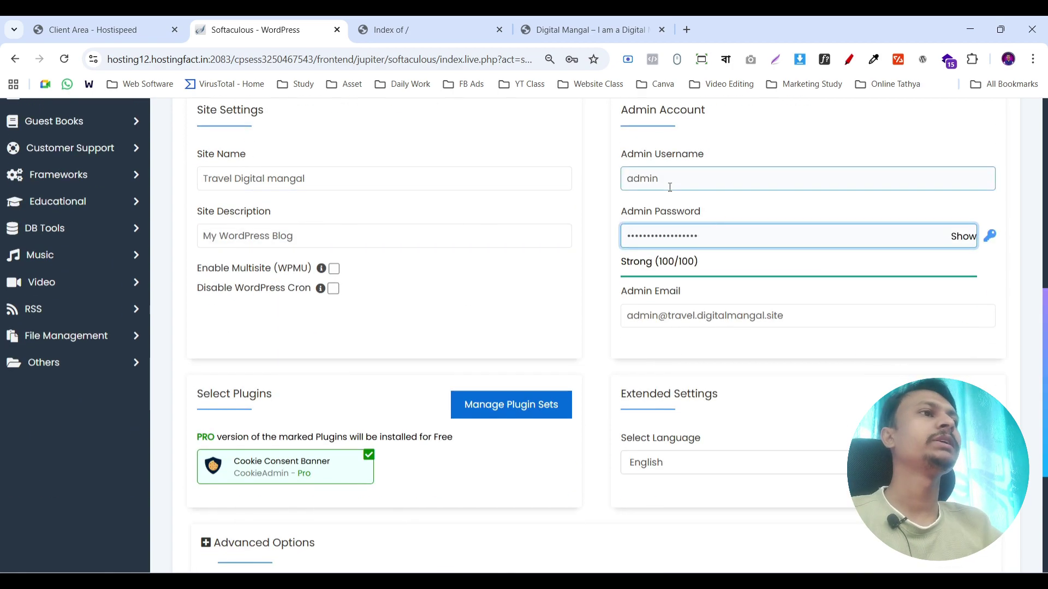
# - Uncheck the Cookie Consent Banner plugin
pyautogui.scroll(2, 566, 249)
pyautogui.scroll(-2, 613, 232)
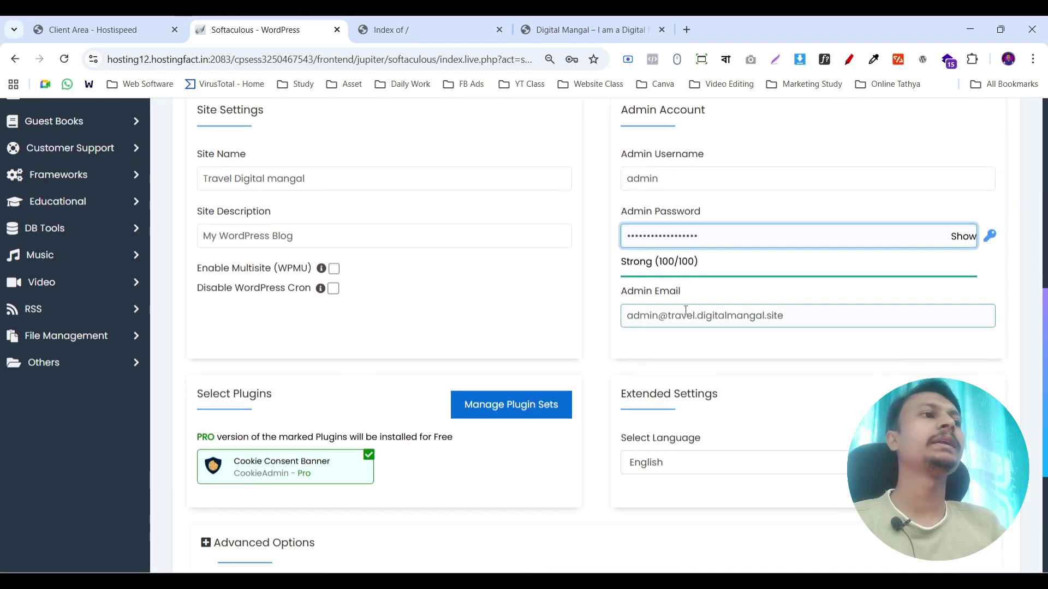
pyautogui.scroll(-2, 349, 327)
pyautogui.moveTo(291, 392)
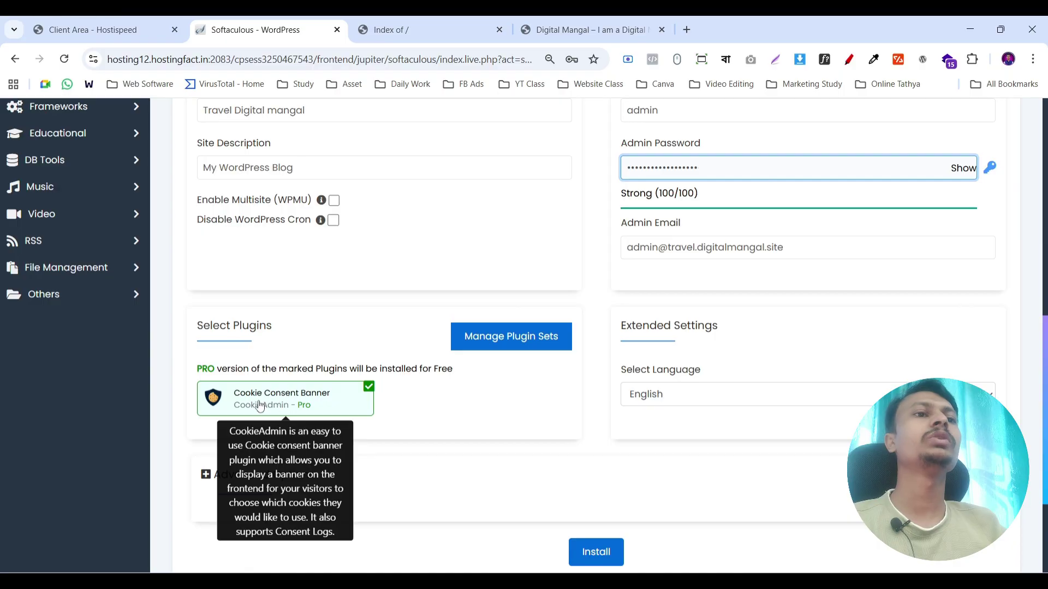
pyautogui.click(262, 411)
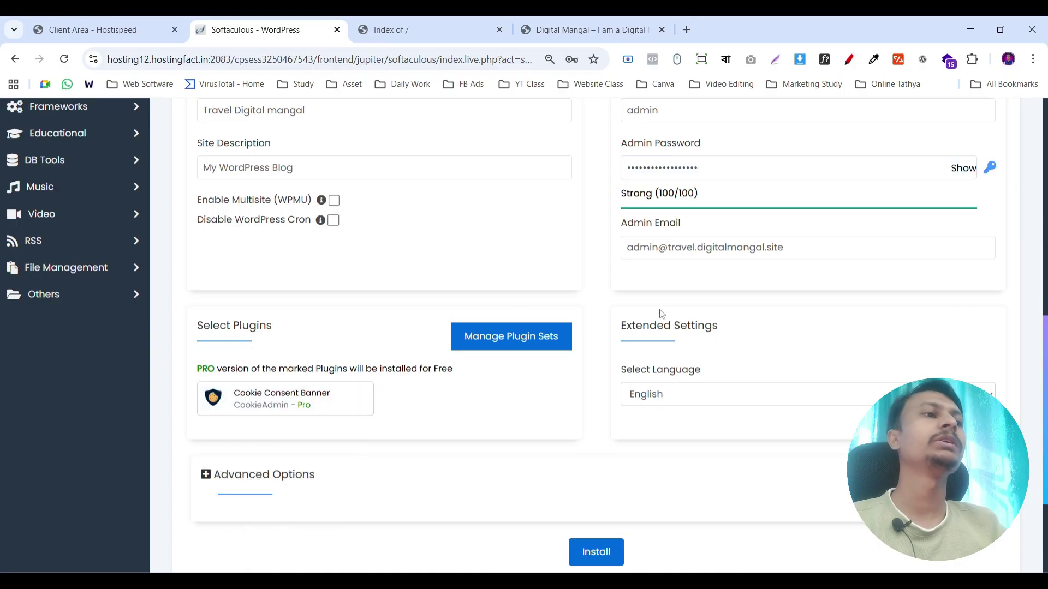
# - Confirm travel.digitalmangal.site with no subdirectory and run the installation
pyautogui.scroll(-2, 654, 309)
pyautogui.scroll(6, 650, 303)
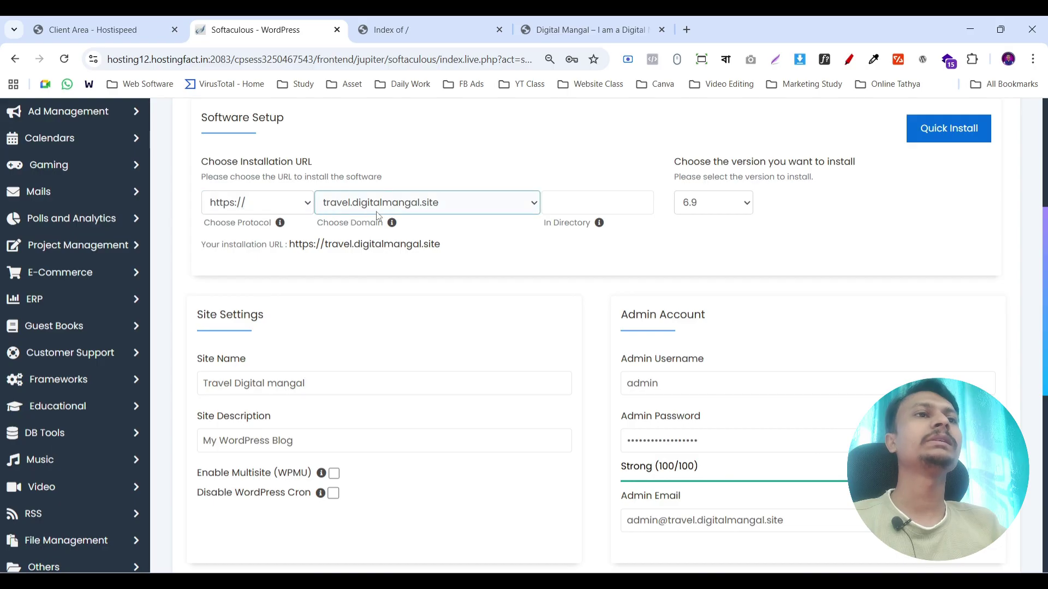
pyautogui.click(384, 204)
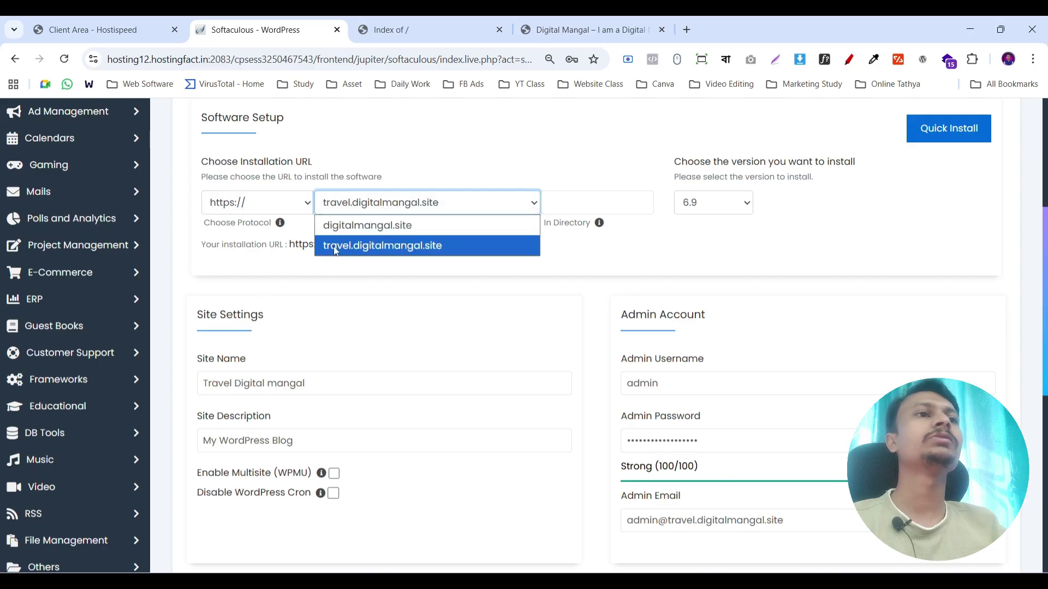
pyautogui.click(366, 245)
pyautogui.click(564, 202)
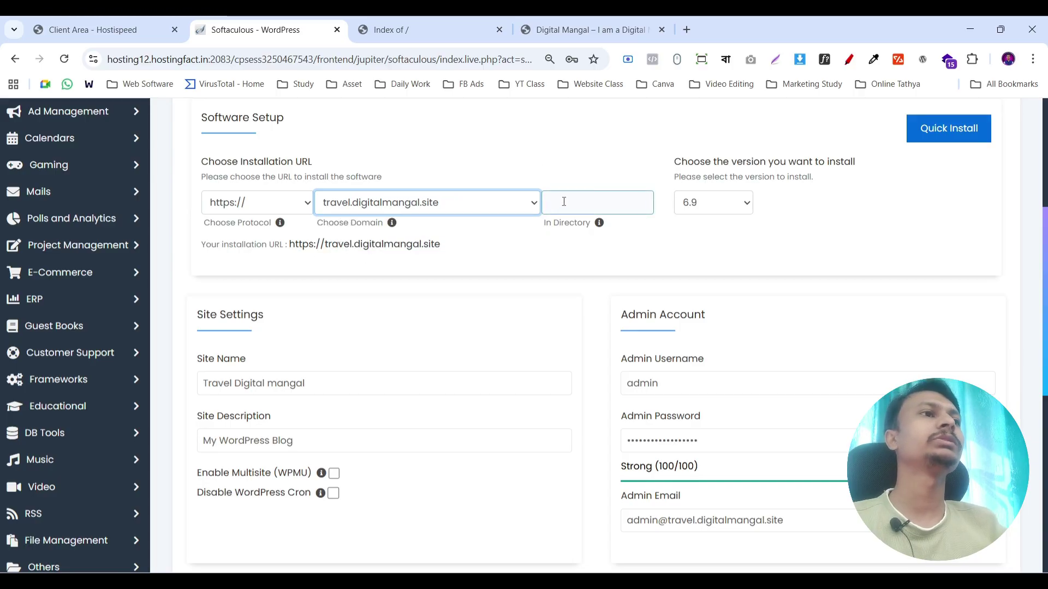
pyautogui.scroll(-8, 571, 200)
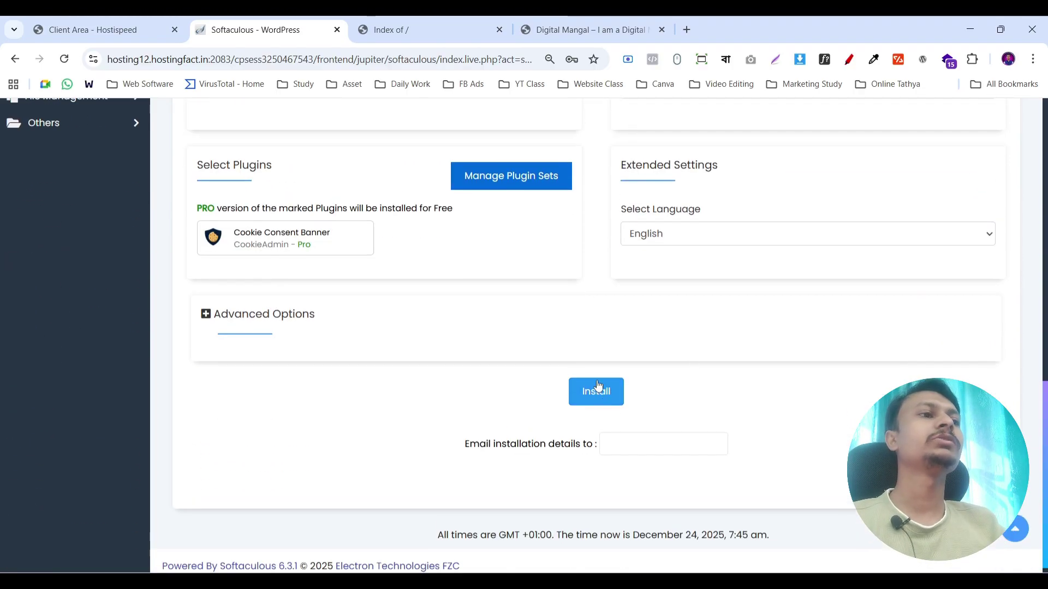
pyautogui.click(598, 387)
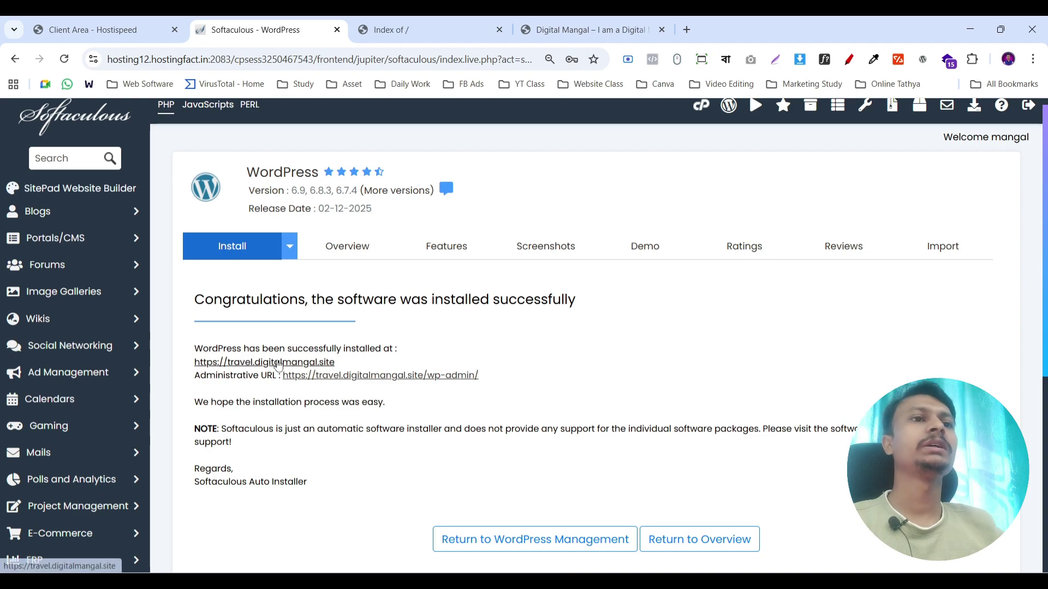
# - Reload the travel.digitalmangal.site tab and open the newly installed site
pyautogui.click(557, 26)
pyautogui.click(383, 22)
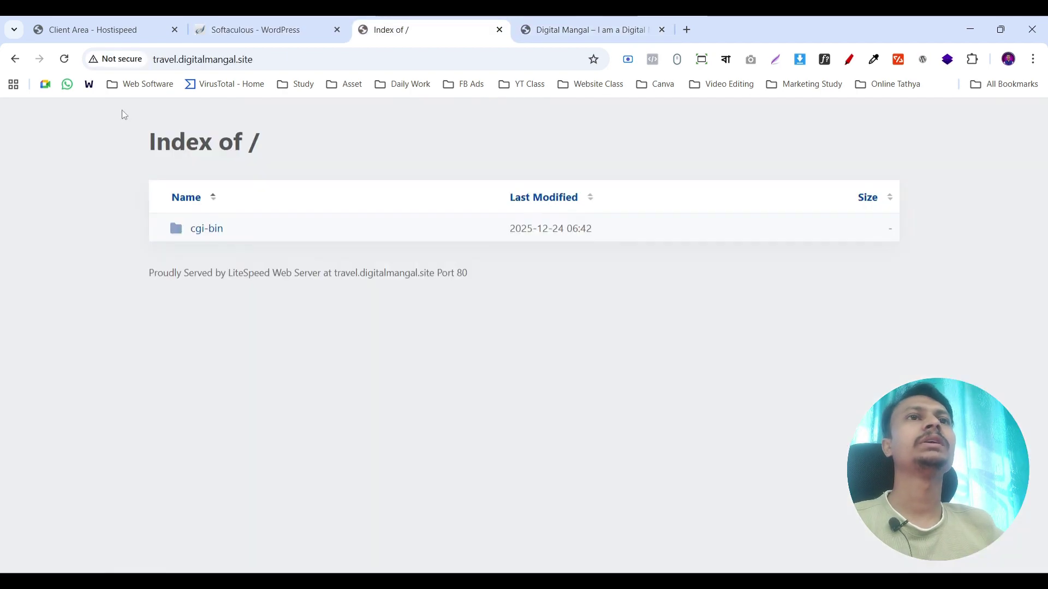
pyautogui.click(67, 63)
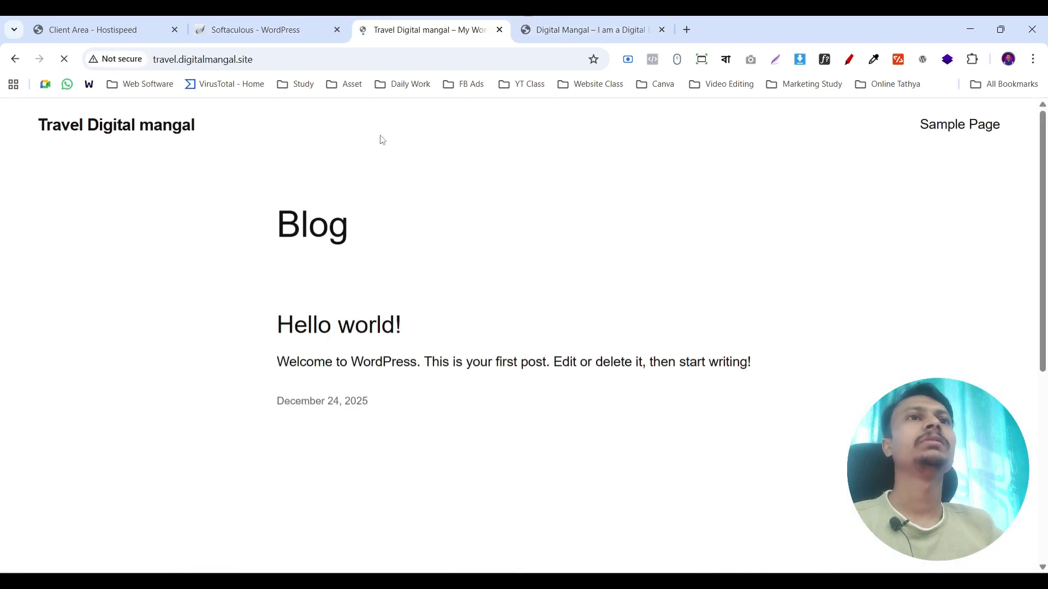
pyautogui.click(334, 36)
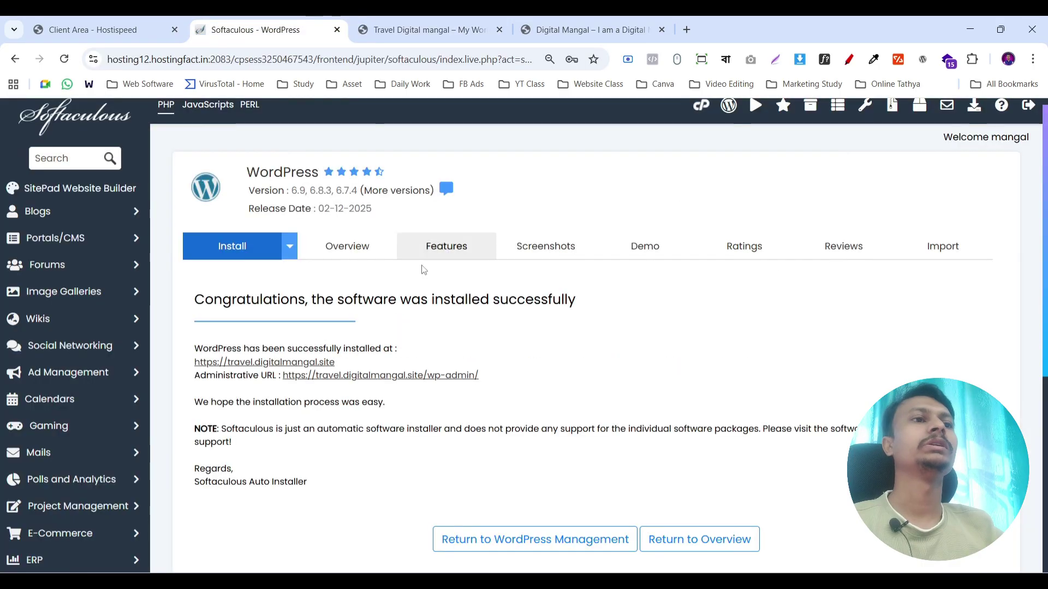
pyautogui.click(293, 364)
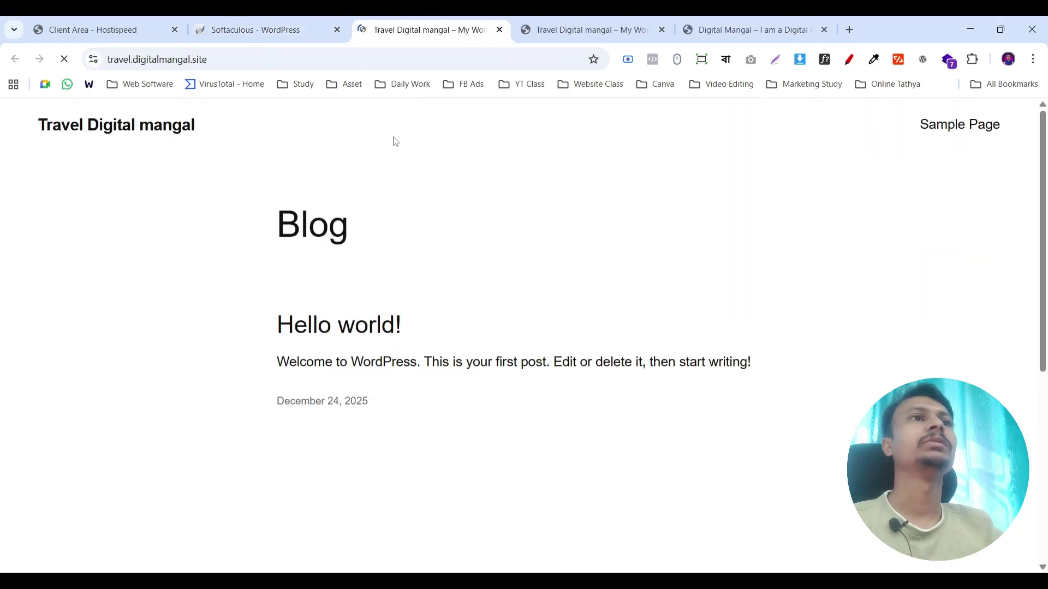
# - Check the site's web address and close the Softaculous installation tab
pyautogui.doubleClick(163, 60)
pyautogui.click(151, 61)
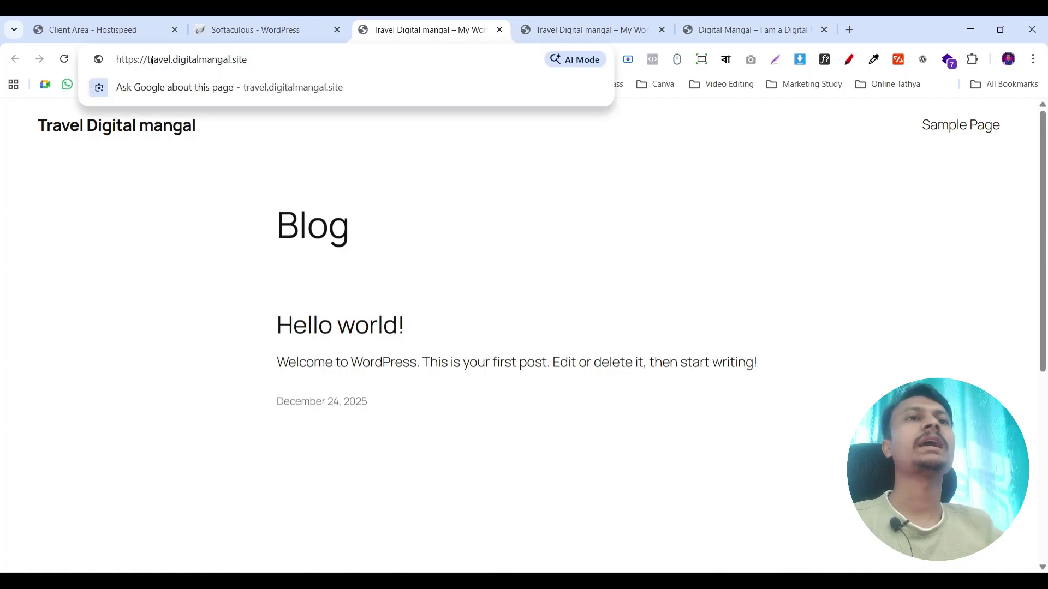
pyautogui.click(391, 243)
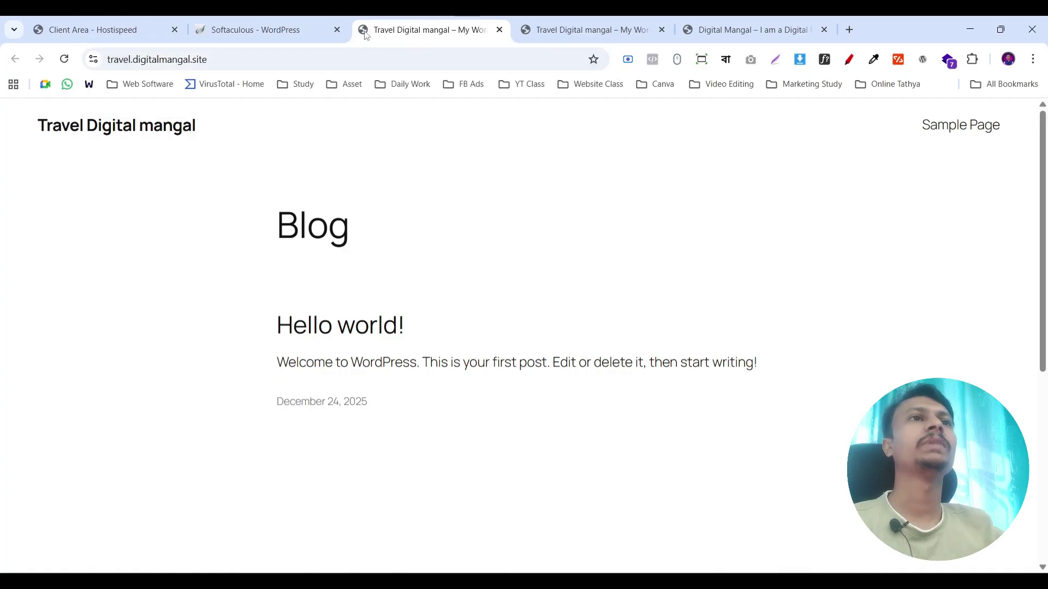
pyautogui.click(305, 30)
pyautogui.click(337, 30)
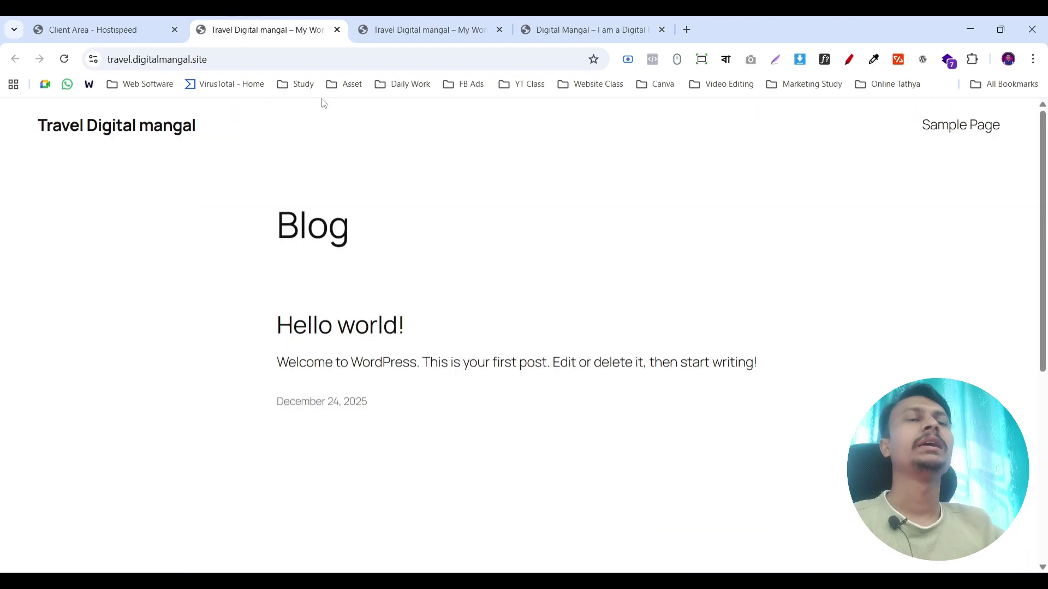
# - Close the duplicate Travel Digital mangal tab, keeping one blog tab open
pyautogui.click(93, 22)
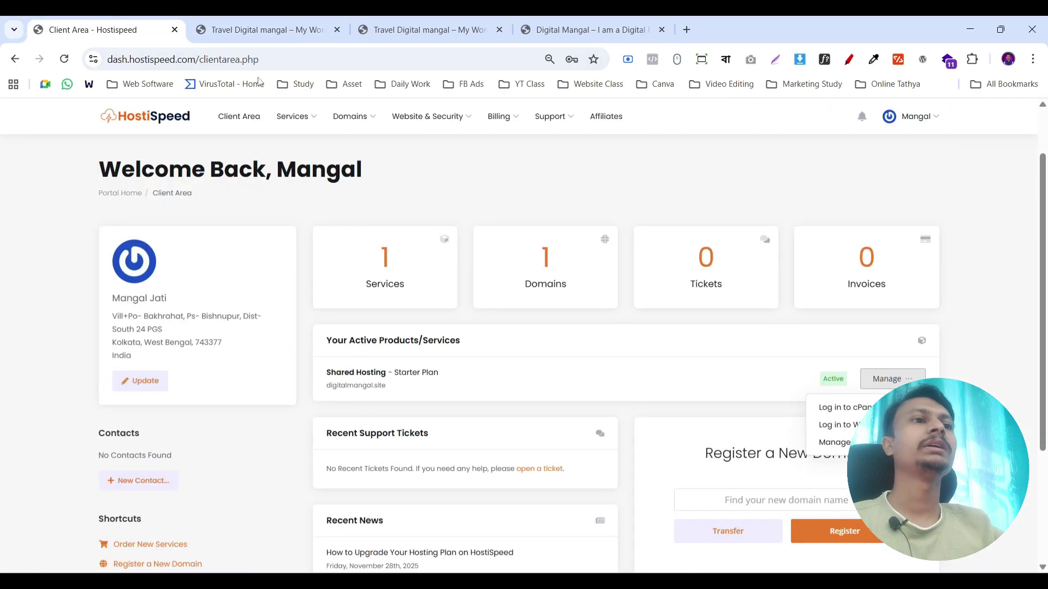
pyautogui.click(251, 22)
pyautogui.click(459, 19)
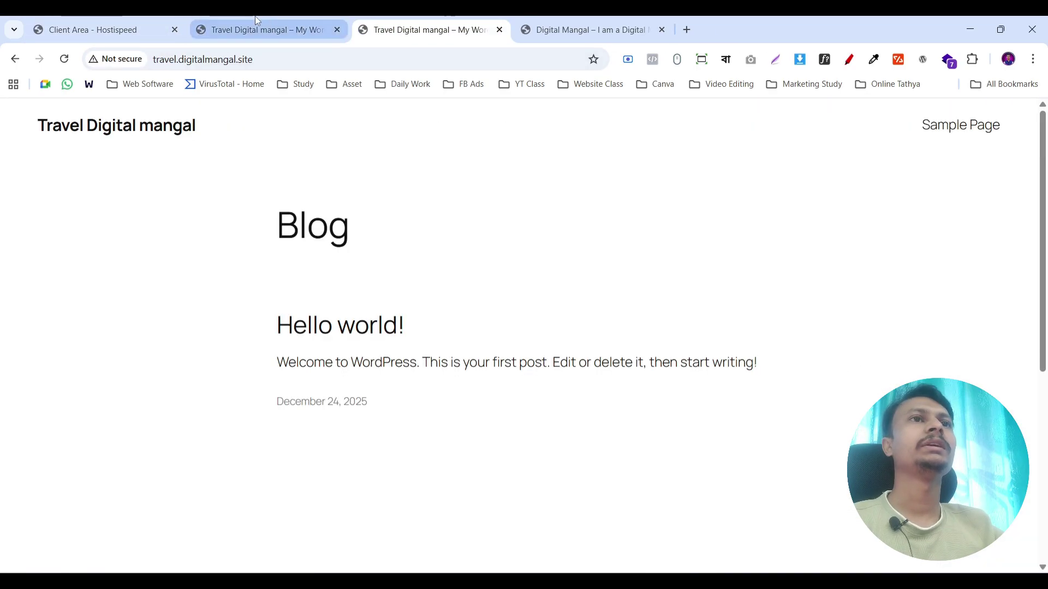
pyautogui.click(126, 21)
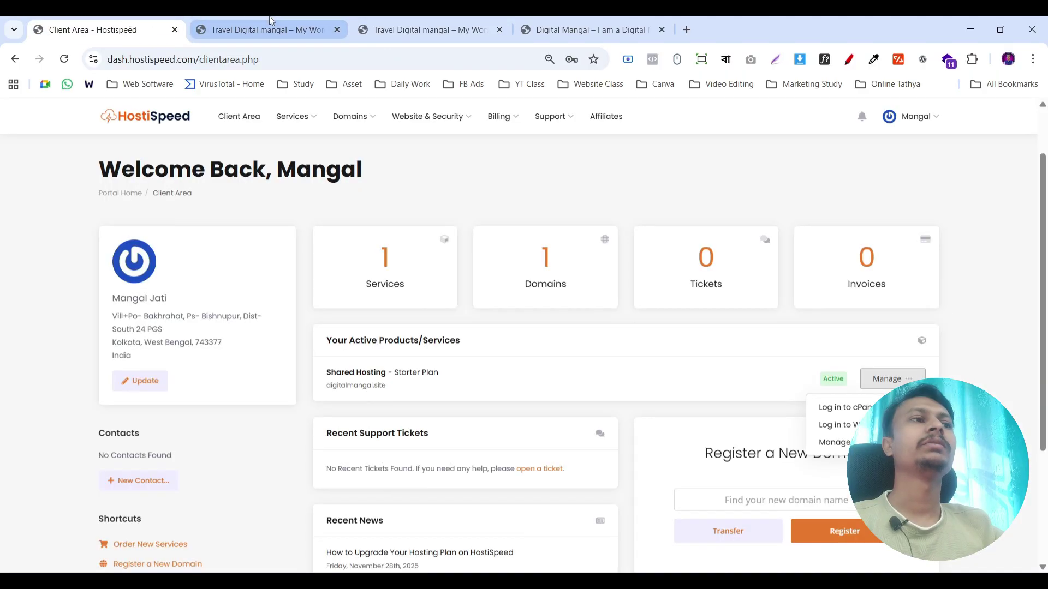
pyautogui.click(269, 21)
pyautogui.click(452, 30)
pyautogui.click(178, 60)
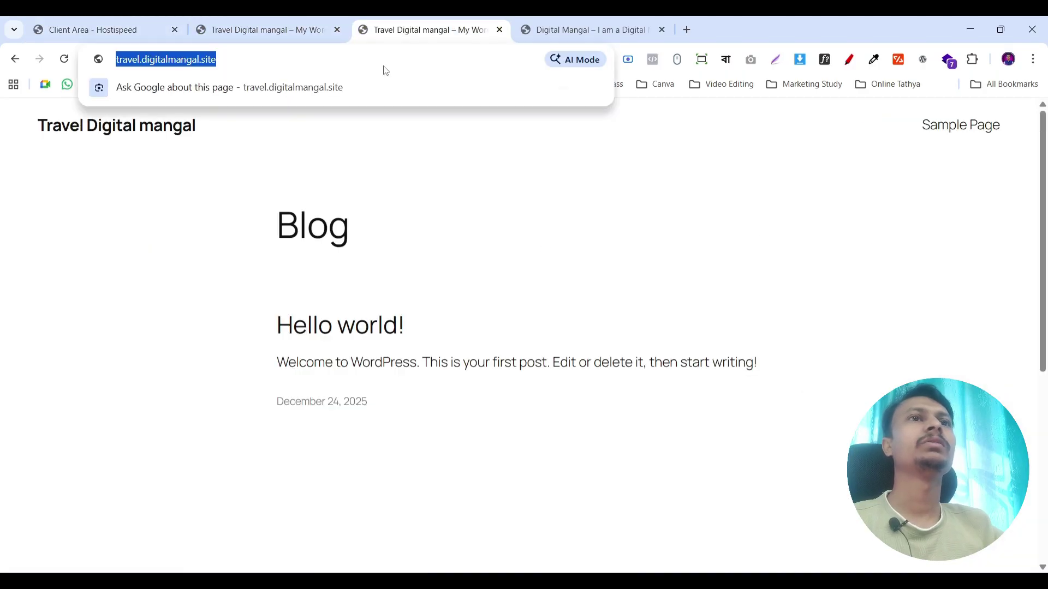
pyautogui.click(268, 30)
pyautogui.click(506, 34)
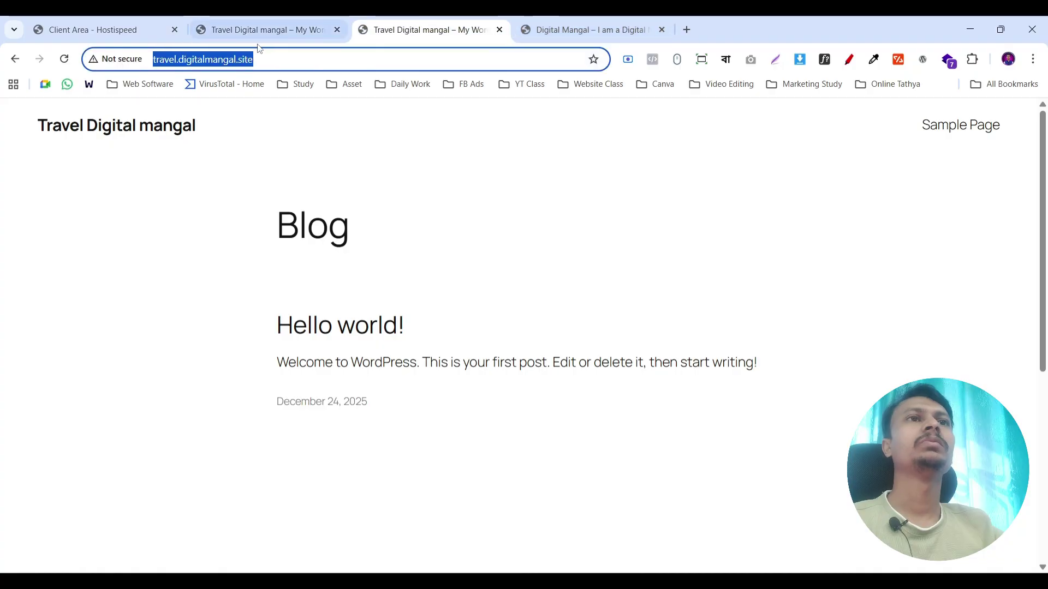
pyautogui.click(499, 30)
pyautogui.click(257, 22)
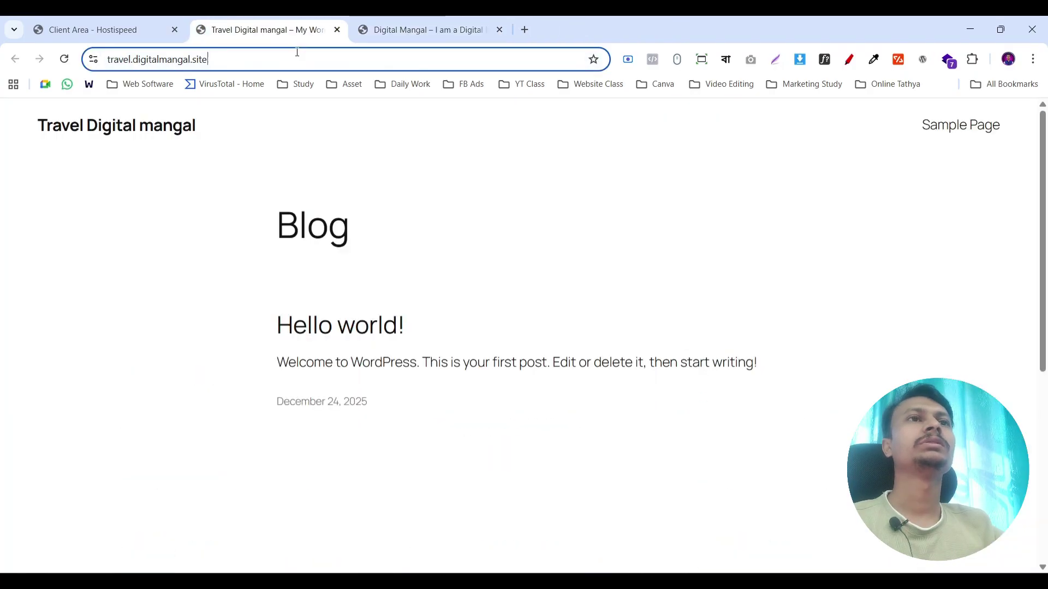
# - Go to the site's admin login by appending /wp-admin to the URL
pyautogui.click(333, 57)
pyautogui.write('/wp')
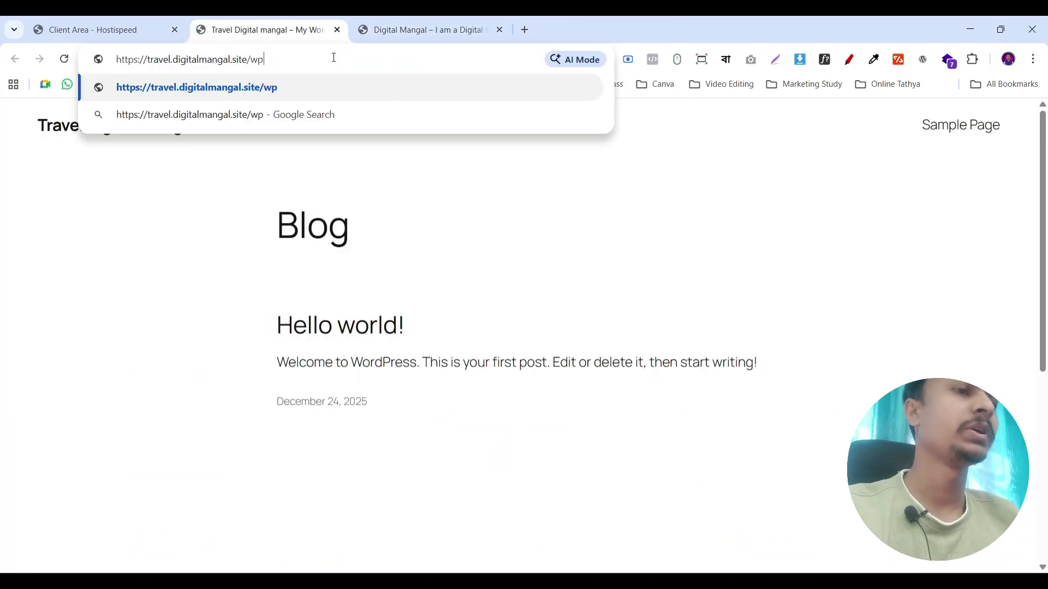
pyautogui.write('-adm')
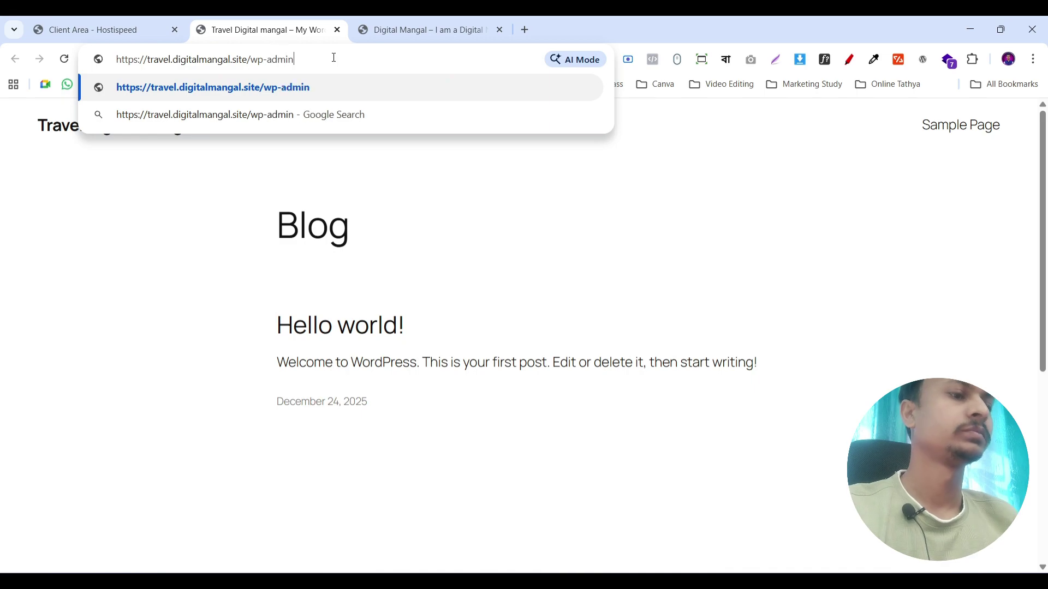
pyautogui.write('in')
pyautogui.press('Return')
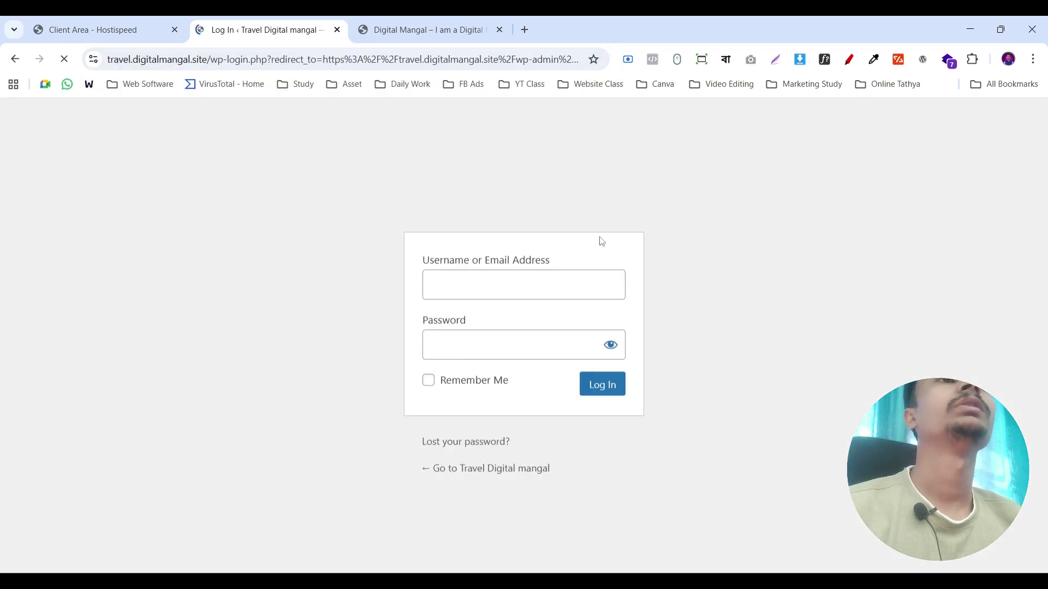
# - Log in with the admin username and the pasted account password
pyautogui.click(459, 279)
pyautogui.write('admin')
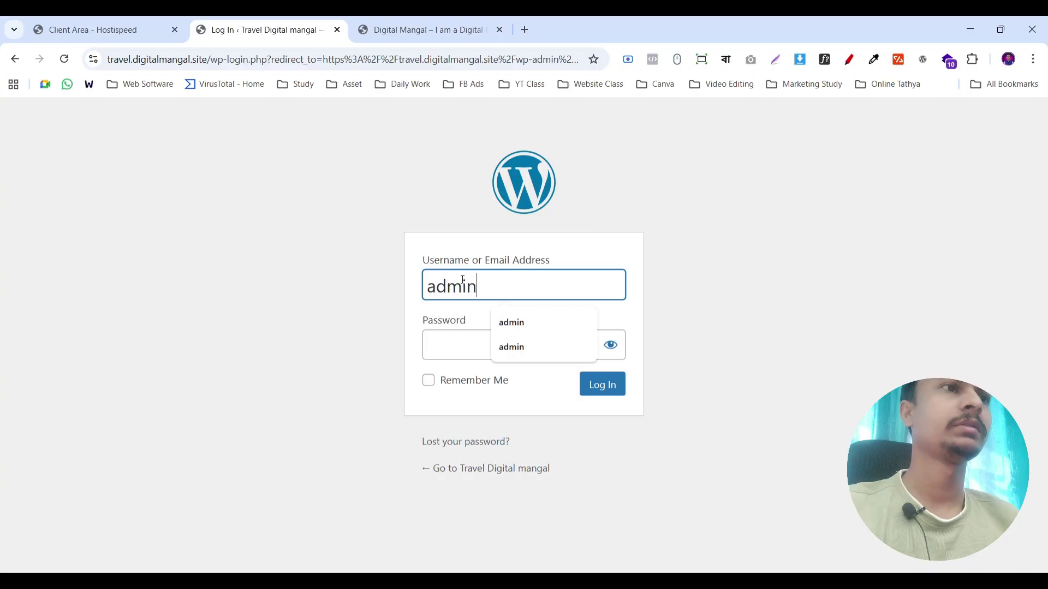
pyautogui.press('Tab')
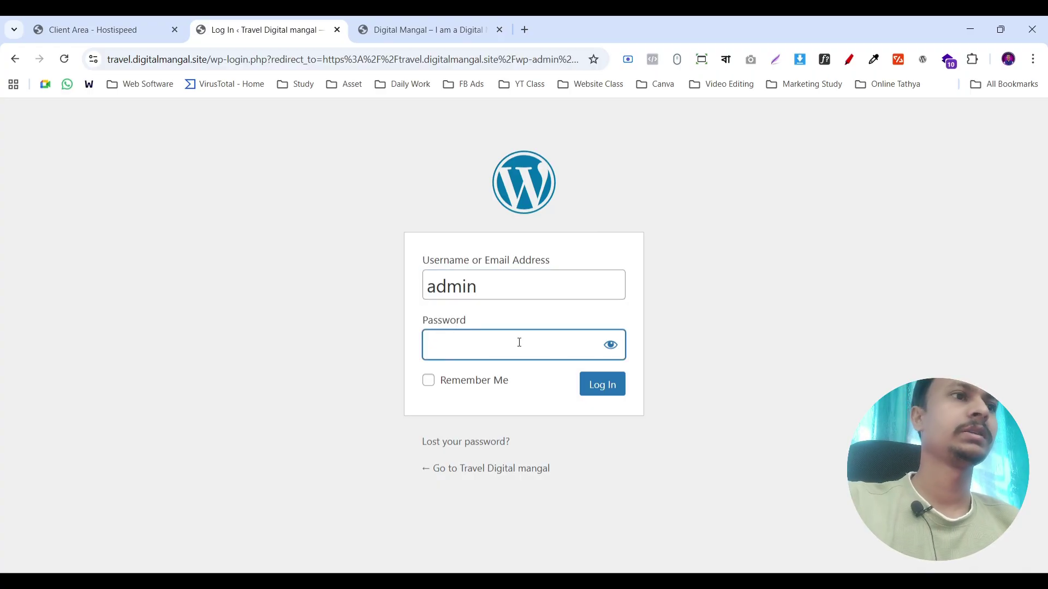
pyautogui.hotkey('ctrl', 'v')
pyautogui.click(618, 391)
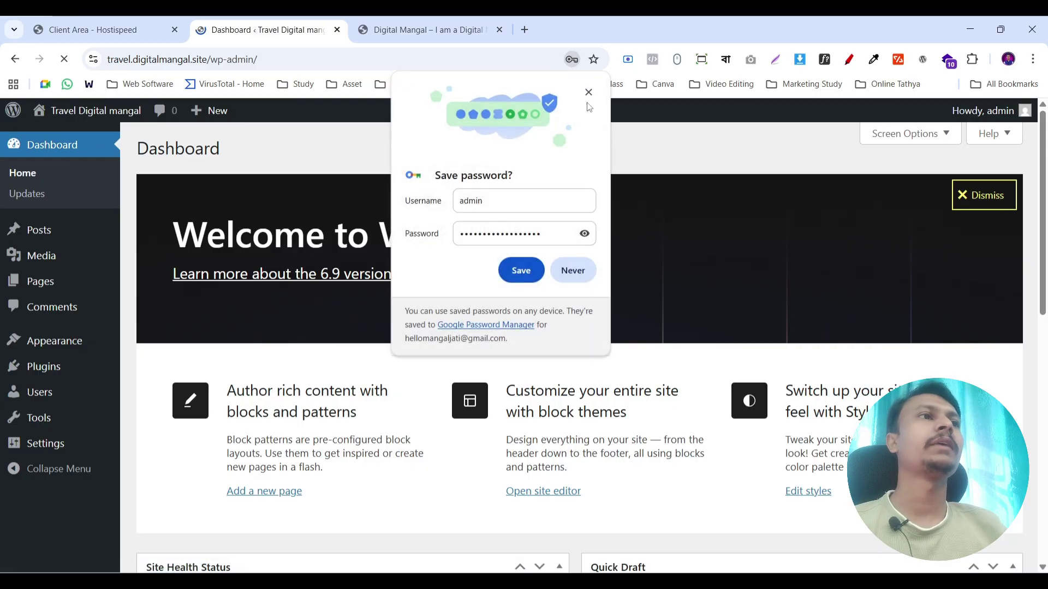
# - Dismiss the save-password prompt and Dashboard welcome panel, then open Settings
pyautogui.click(586, 97)
pyautogui.click(981, 195)
pyautogui.scroll(-5, 524, 273)
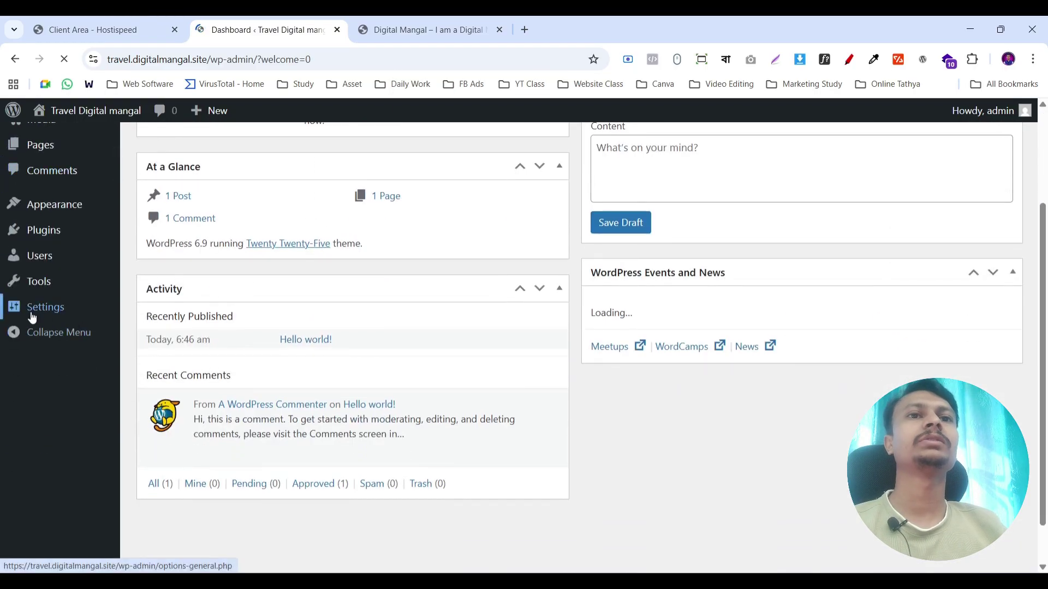
pyautogui.moveTo(58, 318)
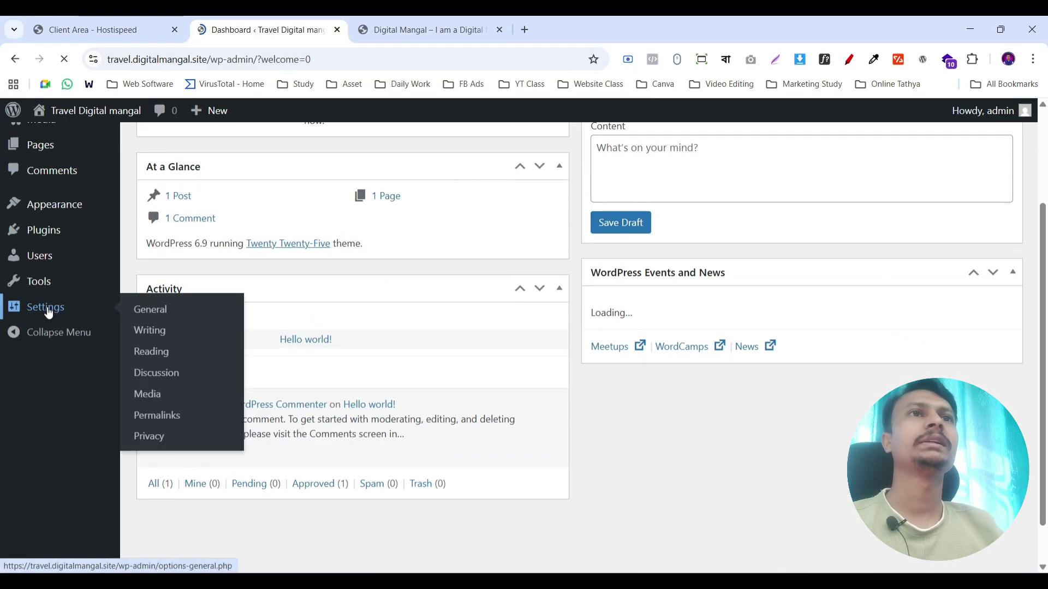
pyautogui.click(48, 308)
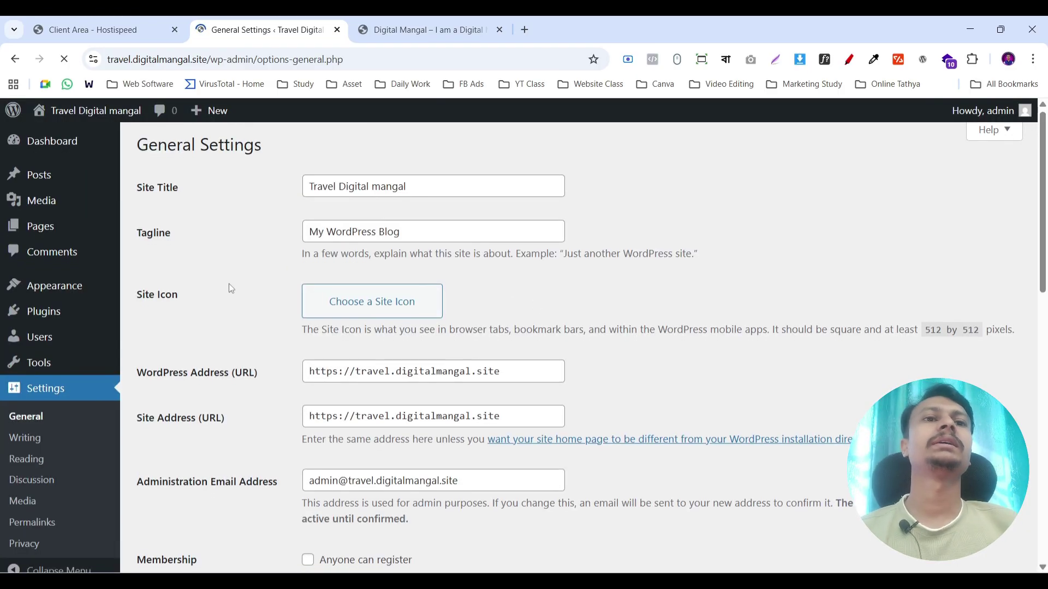
pyautogui.scroll(-5, 228, 284)
pyautogui.scroll(1, 229, 283)
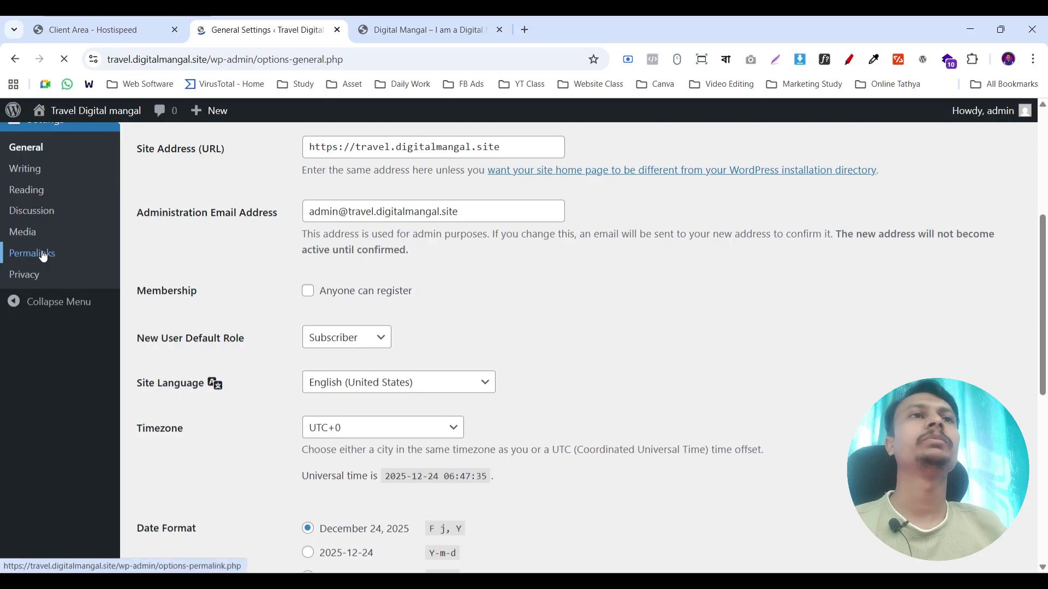
# - Set the permalink structure to Post name and save the changes
pyautogui.click(44, 255)
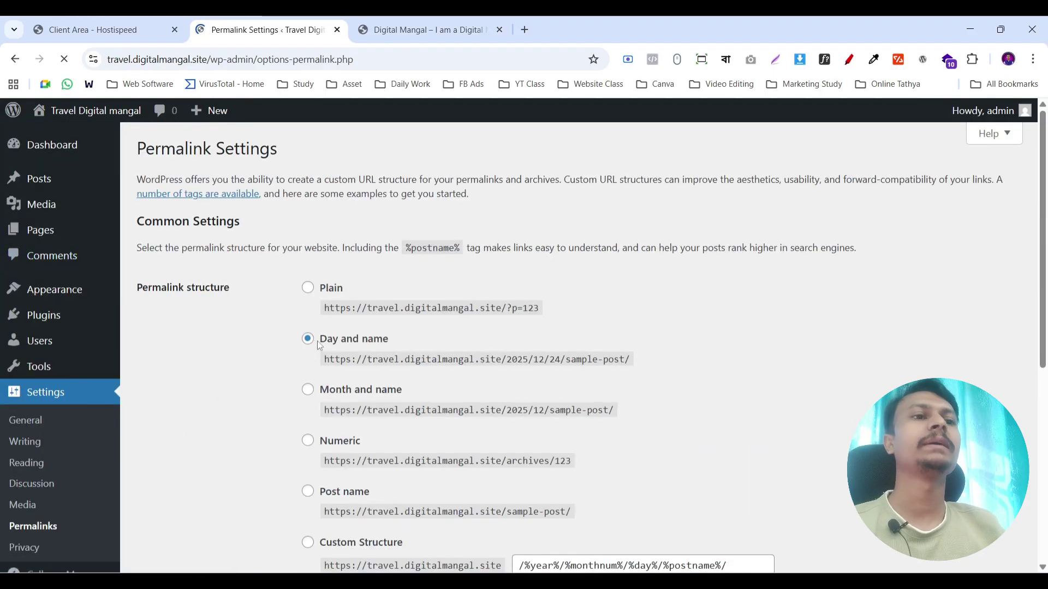
pyautogui.scroll(-2, 546, 382)
pyautogui.click(309, 358)
pyautogui.scroll(-4, 308, 382)
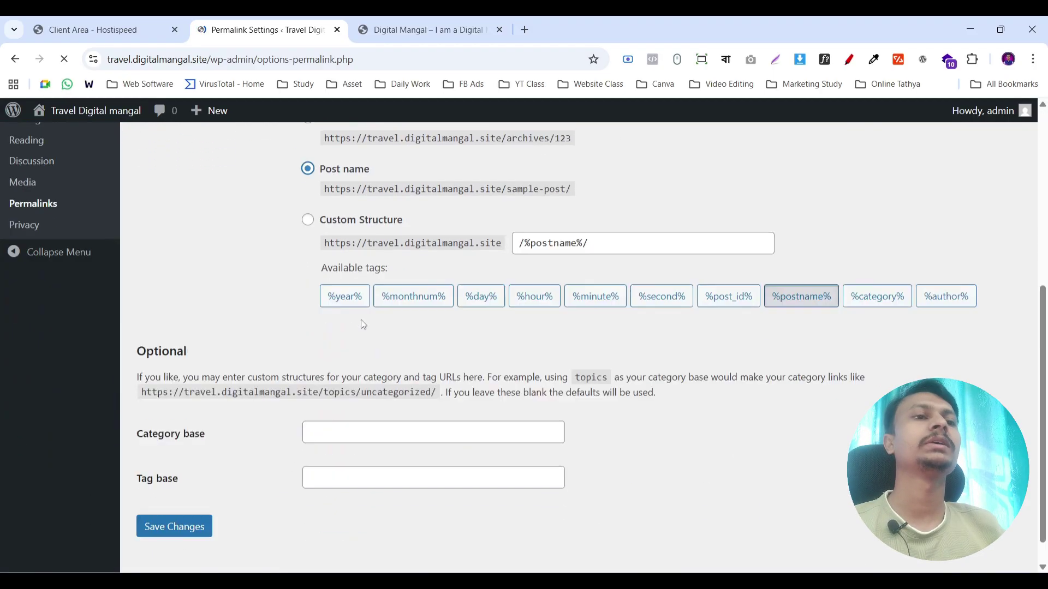
pyautogui.click(172, 495)
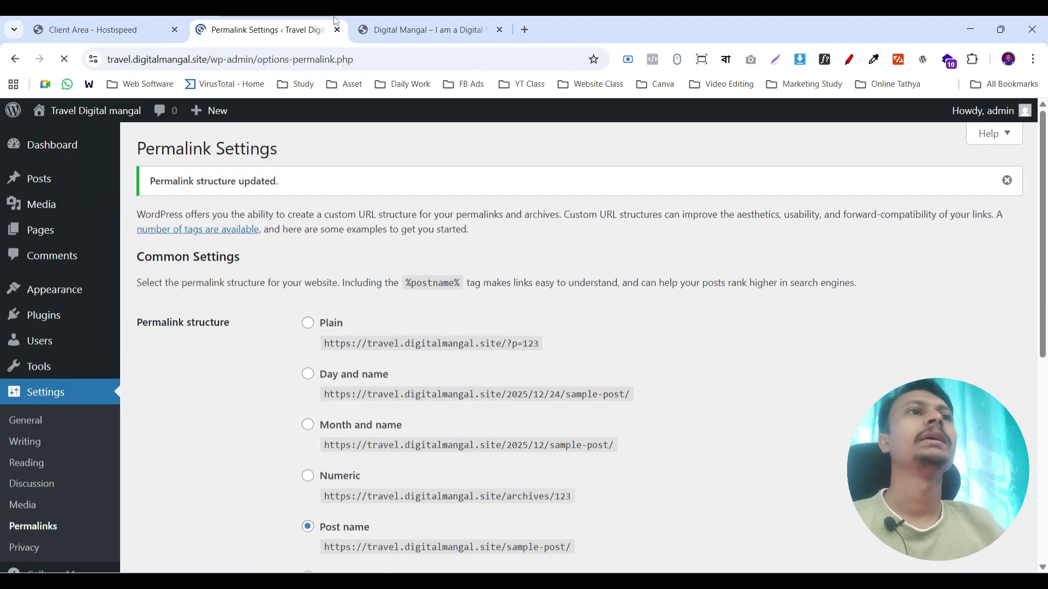
# - Check the Digital Mangal website tab, then return to the saved permalink settings
pyautogui.click(429, 30)
pyautogui.scroll(10, 397, 263)
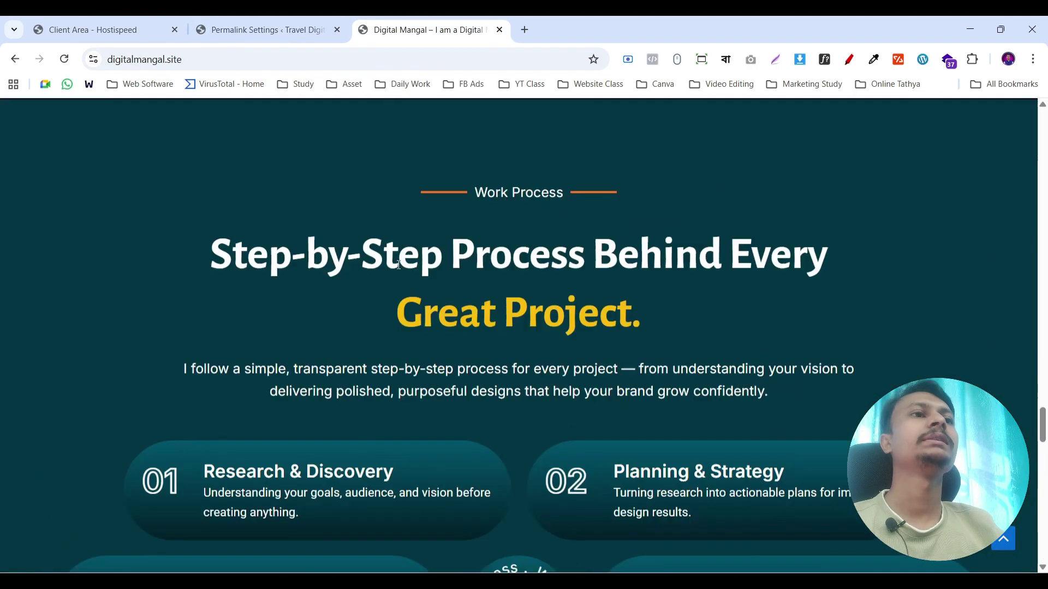
pyautogui.scroll(-6, 397, 264)
pyautogui.click(261, 30)
pyautogui.scroll(-4, 579, 296)
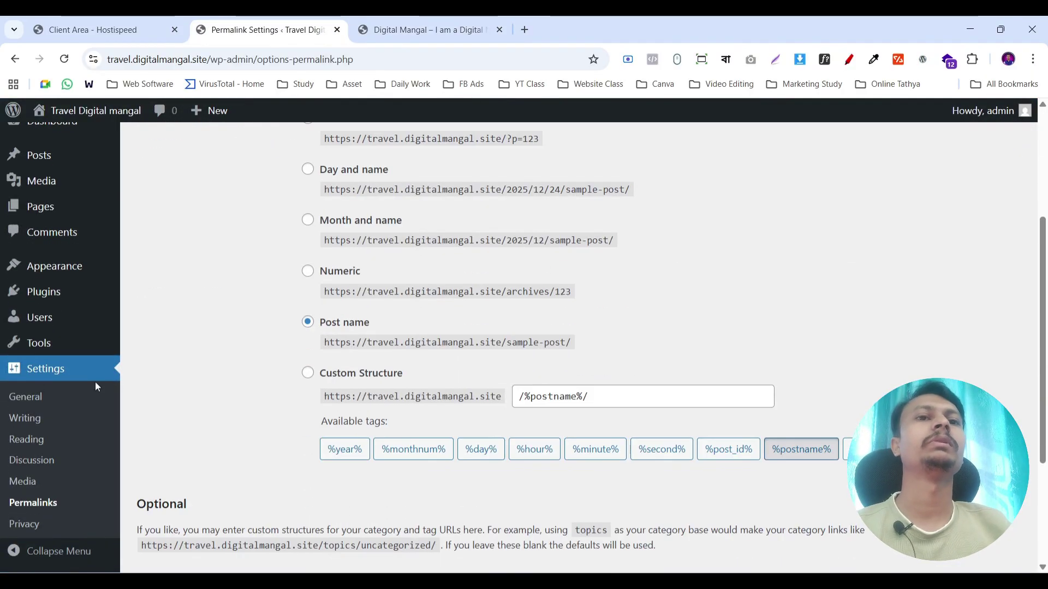
pyautogui.scroll(1, 95, 382)
pyautogui.moveTo(51, 289)
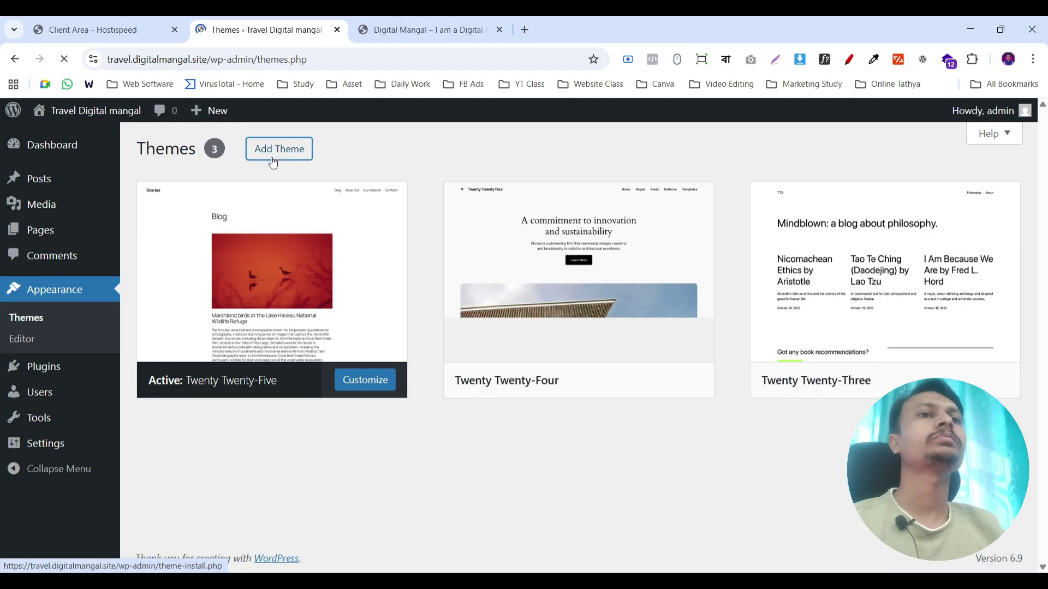
# - Add and activate the Astra theme
pyautogui.click(264, 163)
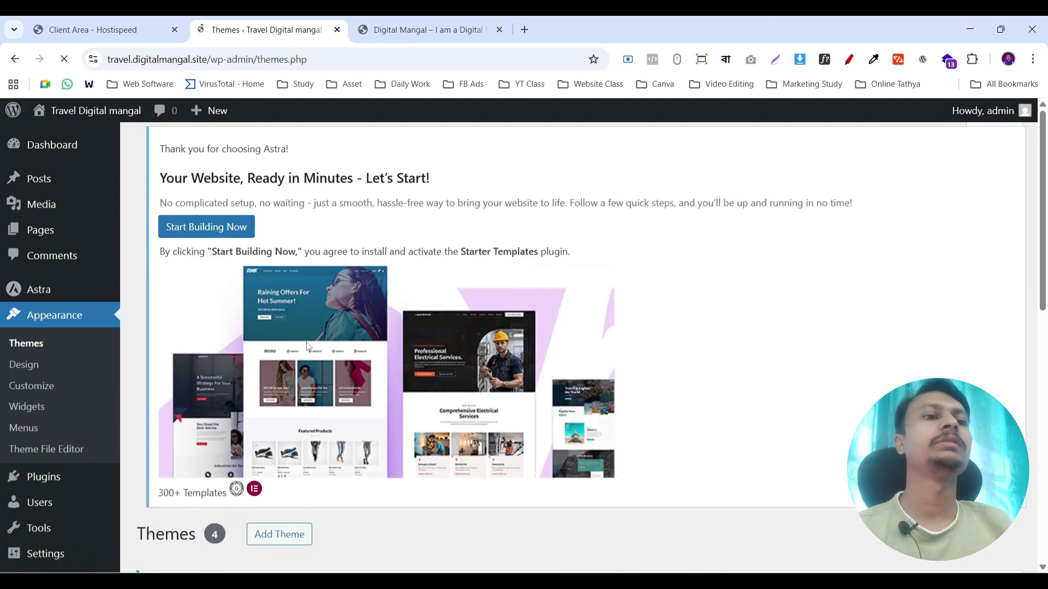
pyautogui.scroll(-4, 332, 323)
pyautogui.scroll(-5, 332, 323)
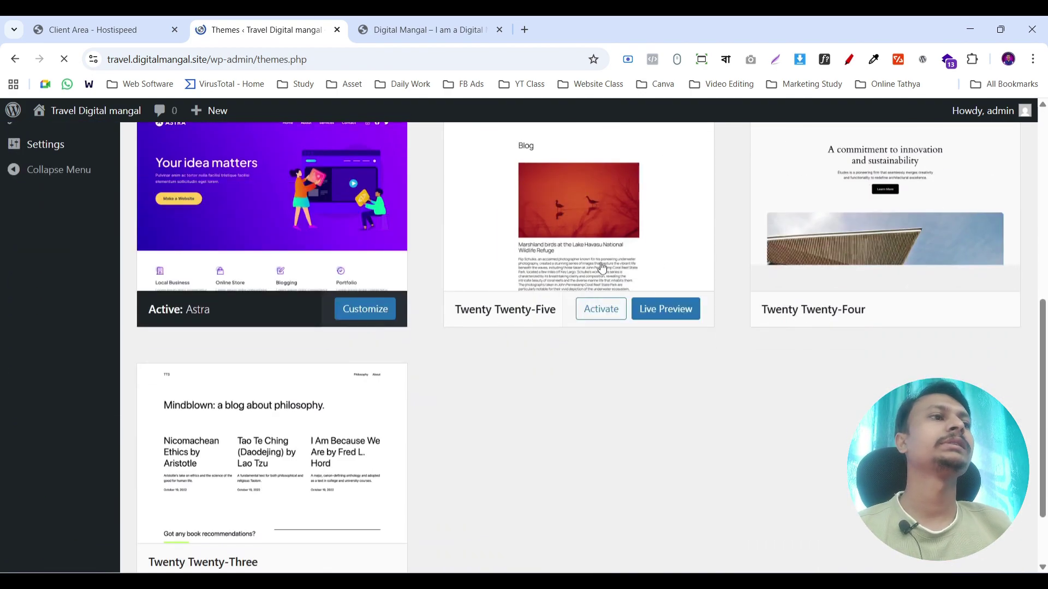
pyautogui.scroll(1, 568, 267)
pyautogui.scroll(-1, 627, 338)
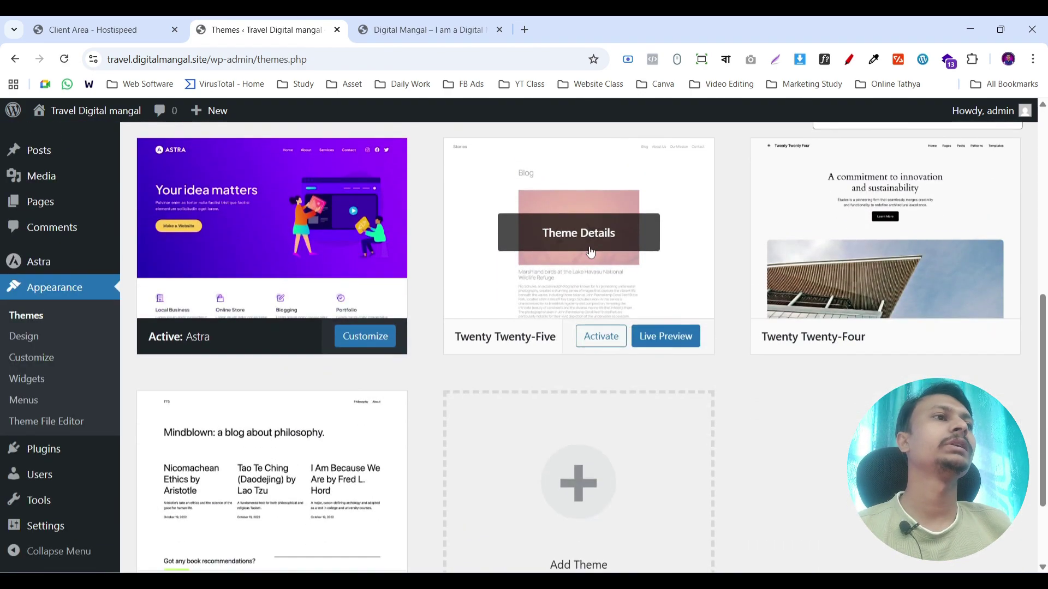
# - Delete the Twenty Twenty-Five, Twenty Twenty-Four and Twenty Twenty-Three themes
pyautogui.click(589, 253)
pyautogui.scroll(-2, 621, 328)
pyautogui.click(646, 540)
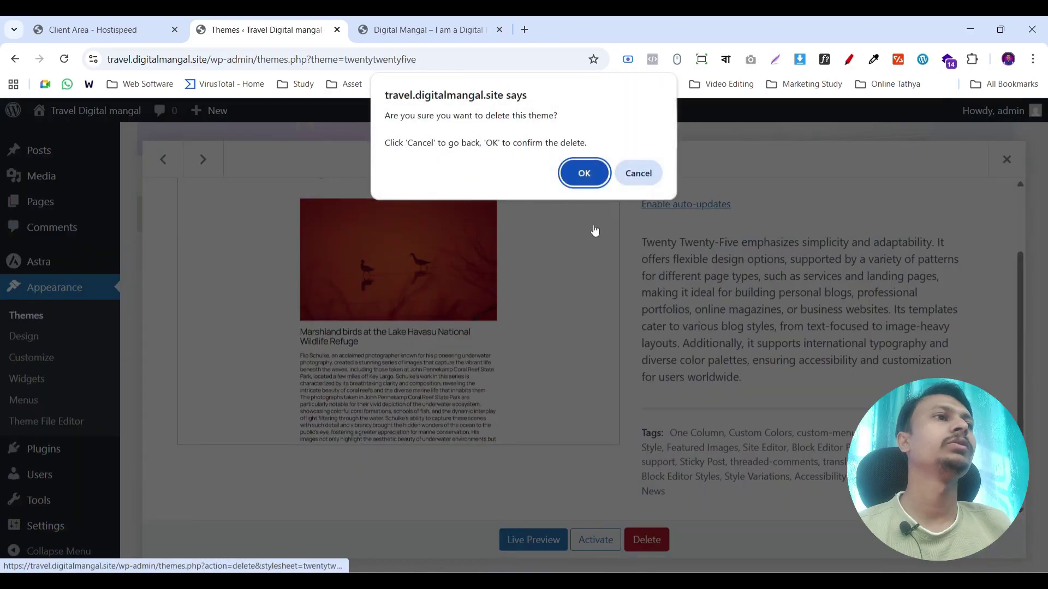
pyautogui.click(583, 168)
pyautogui.click(571, 191)
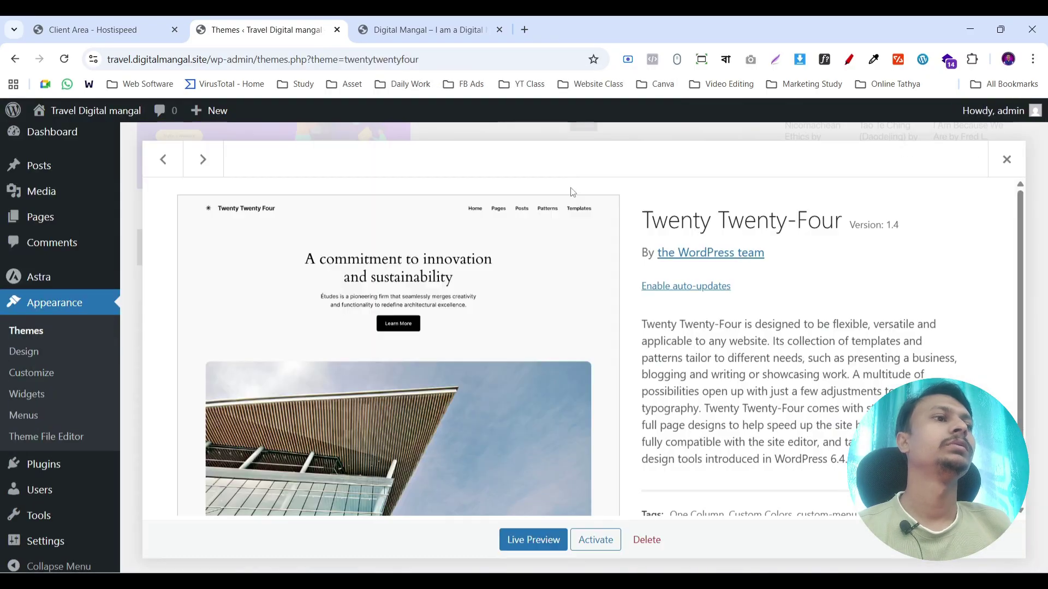
pyautogui.click(647, 540)
pyautogui.click(582, 173)
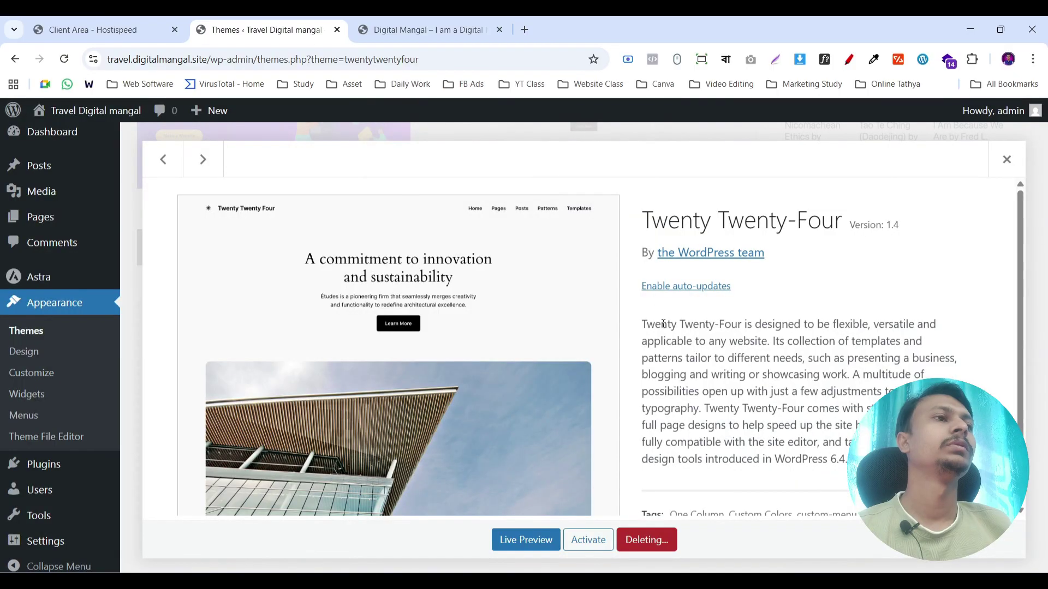
pyautogui.scroll(4, 638, 341)
pyautogui.click(593, 336)
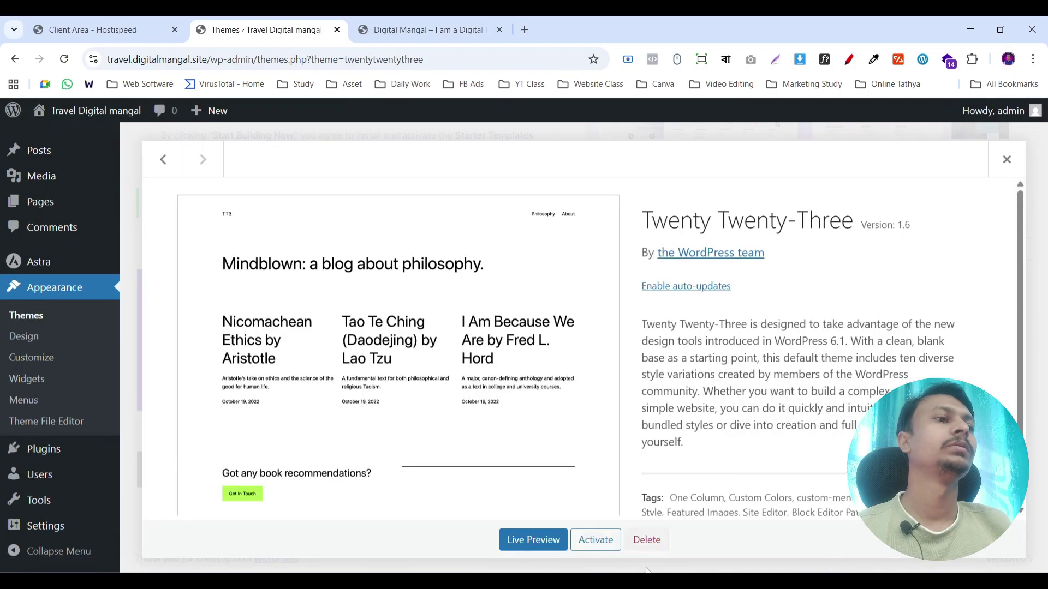
pyautogui.click(646, 540)
pyautogui.click(595, 186)
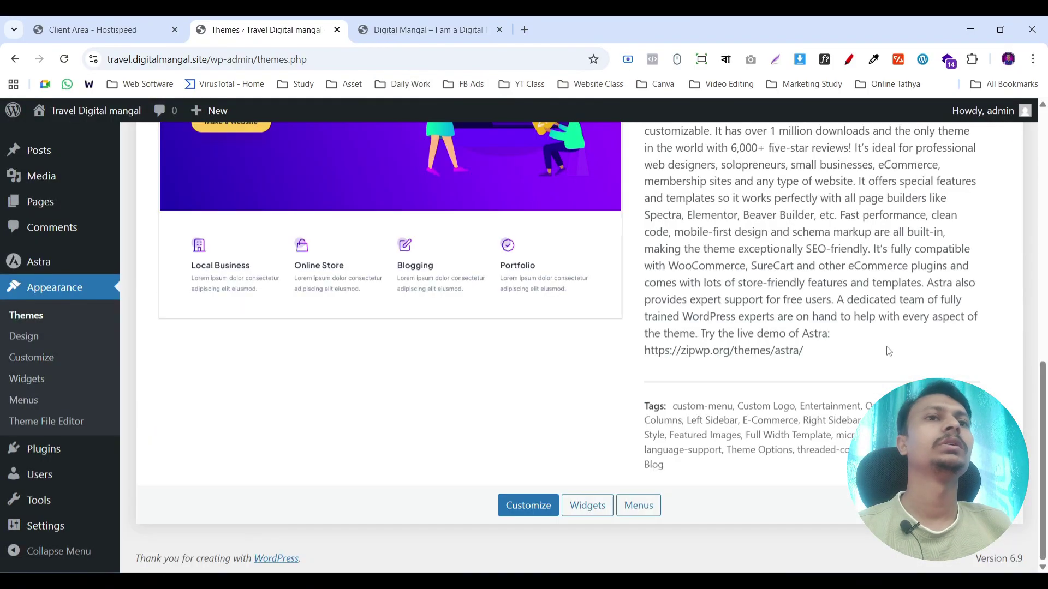
pyautogui.scroll(-3, 4, 343)
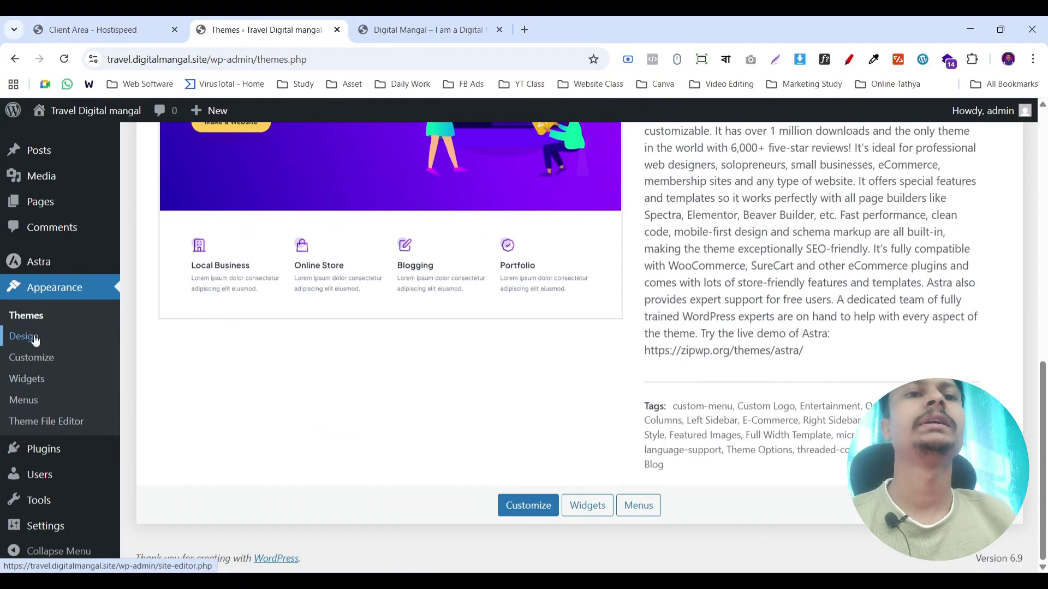
# - Delete the preinstalled Akismet Anti-spam and Hello Dolly plugins
pyautogui.click(34, 450)
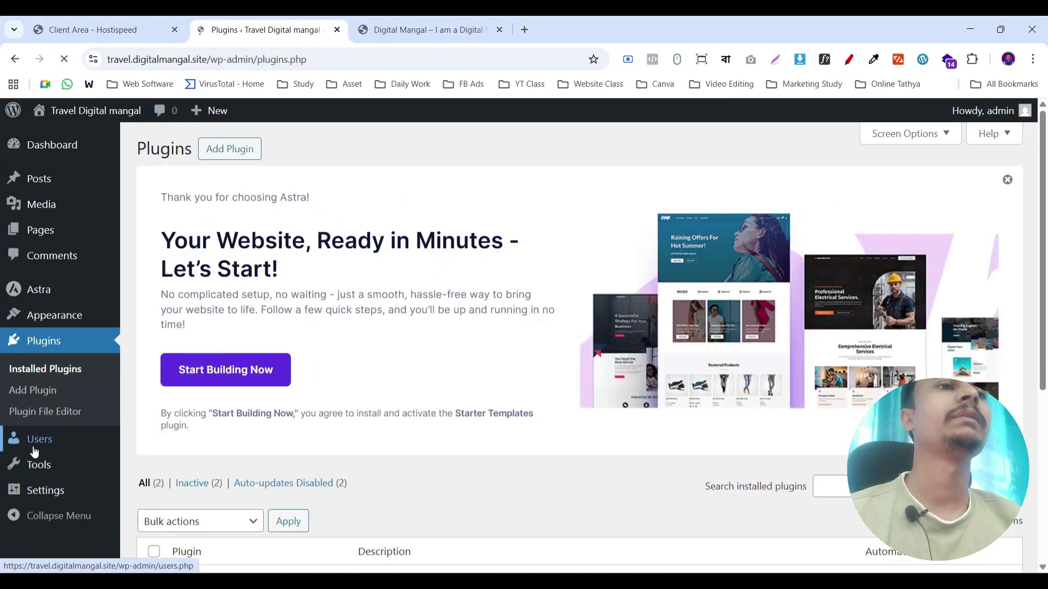
pyautogui.scroll(-5, 234, 325)
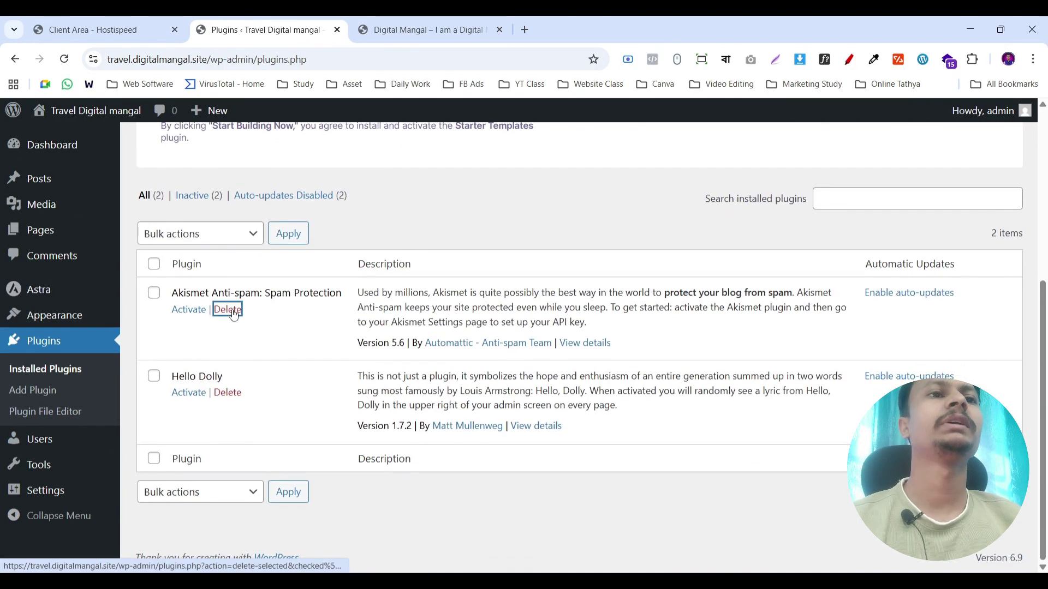
pyautogui.click(227, 310)
pyautogui.click(581, 159)
pyautogui.click(218, 395)
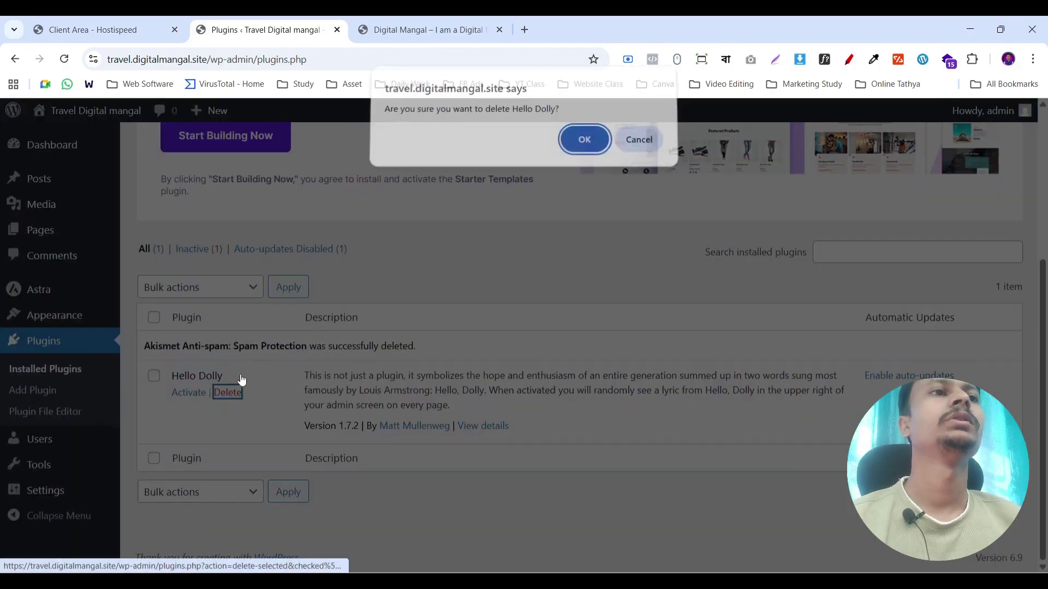
pyautogui.click(584, 145)
pyautogui.scroll(5, 397, 244)
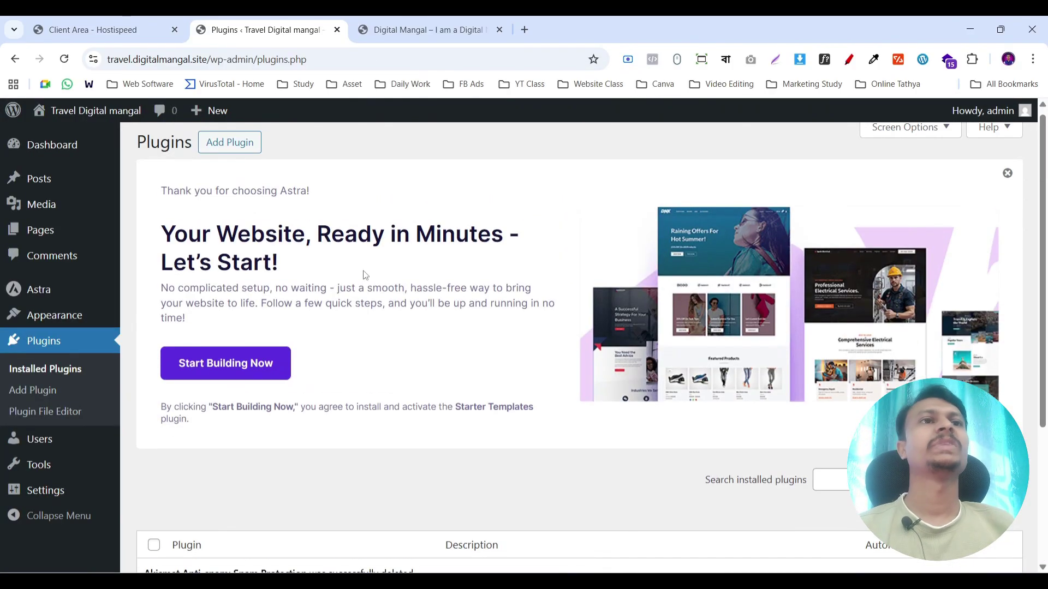
# - Search the plugin directory for 'elementor' and install and activate Elementor Website Builder
pyautogui.click(235, 148)
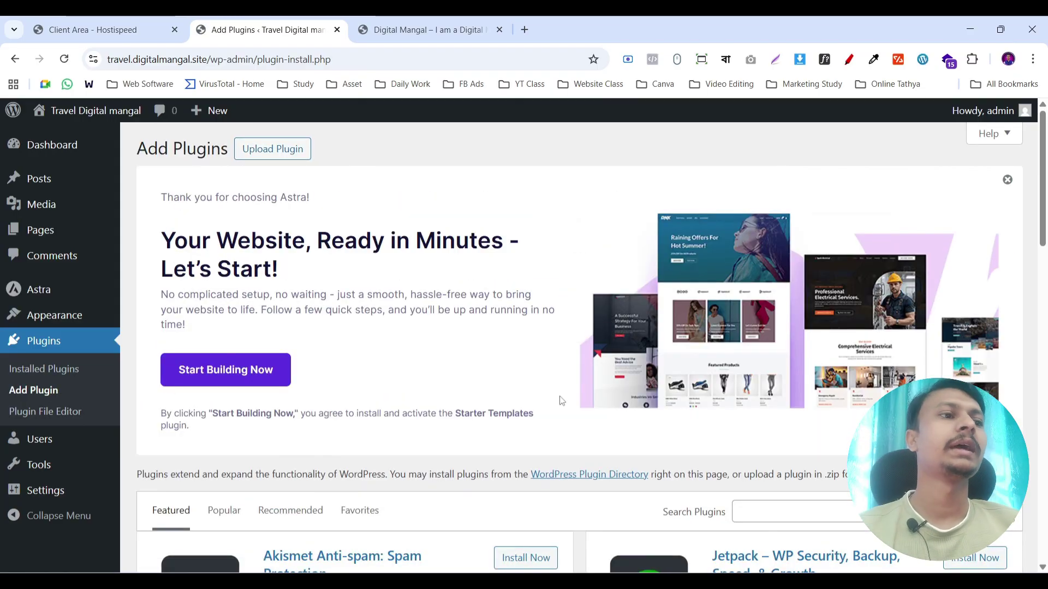
pyautogui.scroll(-3, 573, 382)
pyautogui.click(761, 374)
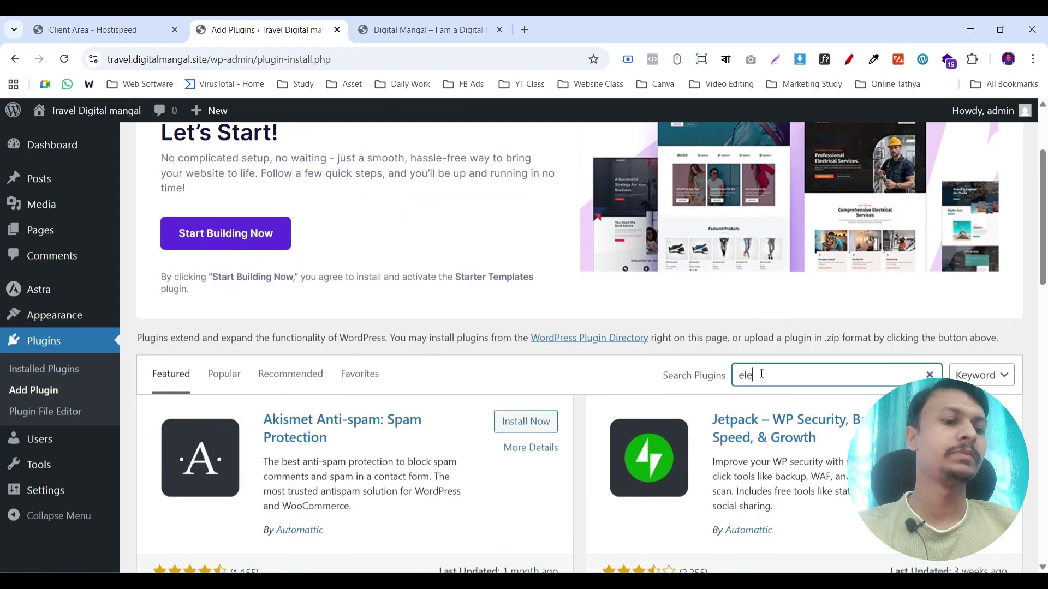
pyautogui.write('elemenyor')
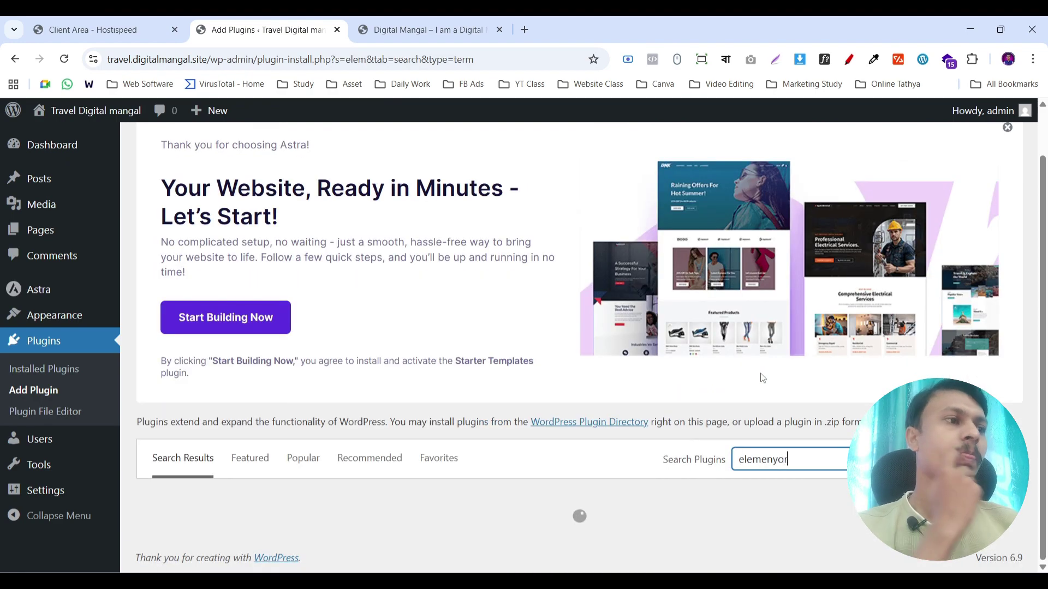
pyautogui.scroll(-2, 770, 437)
pyautogui.scroll(-2, 733, 493)
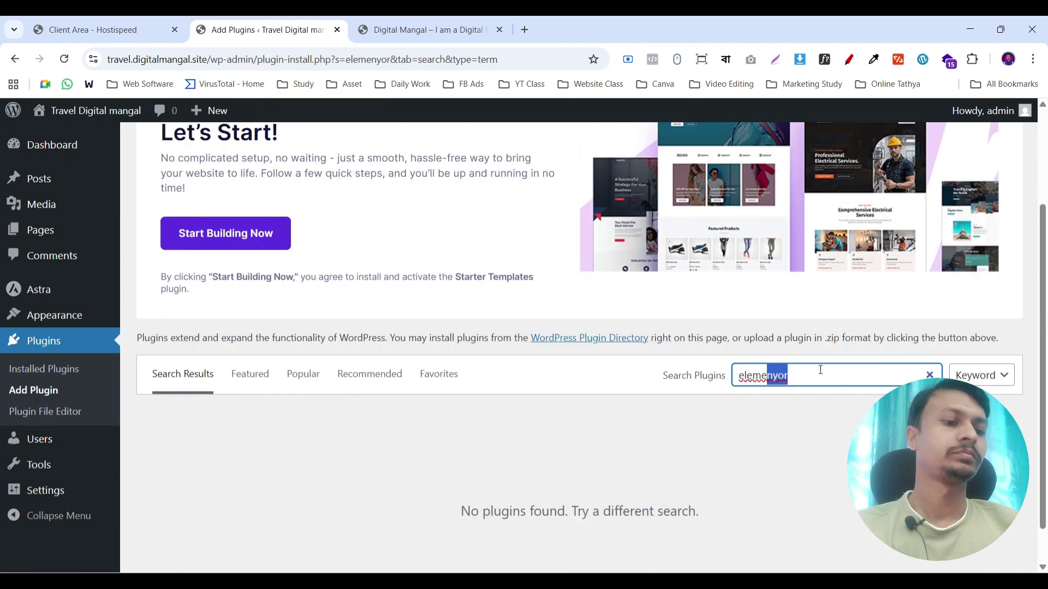
pyautogui.press('BackSpace')
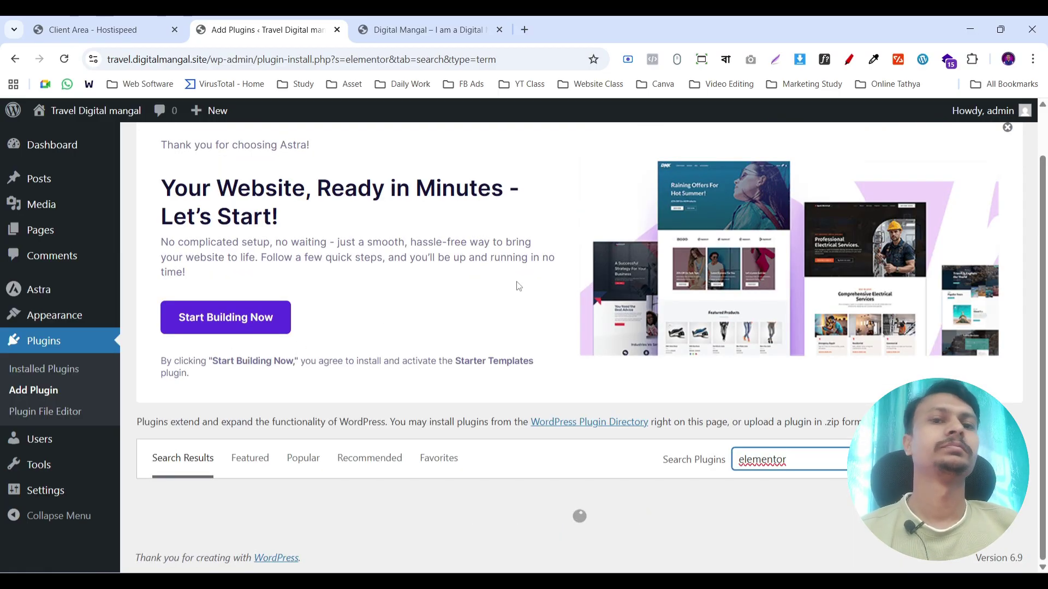
pyautogui.scroll(-4, 524, 290)
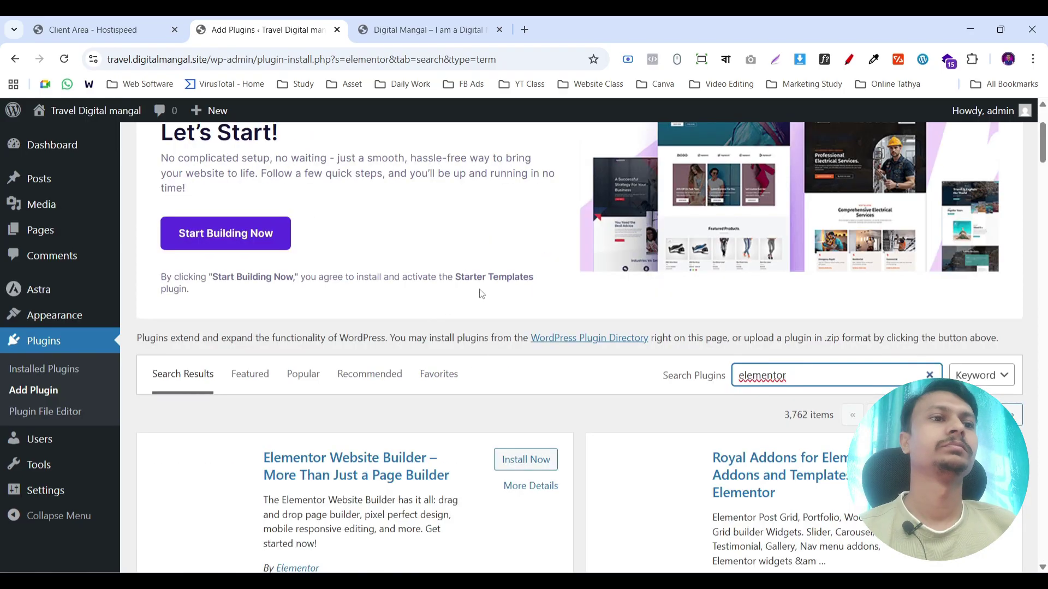
pyautogui.click(535, 324)
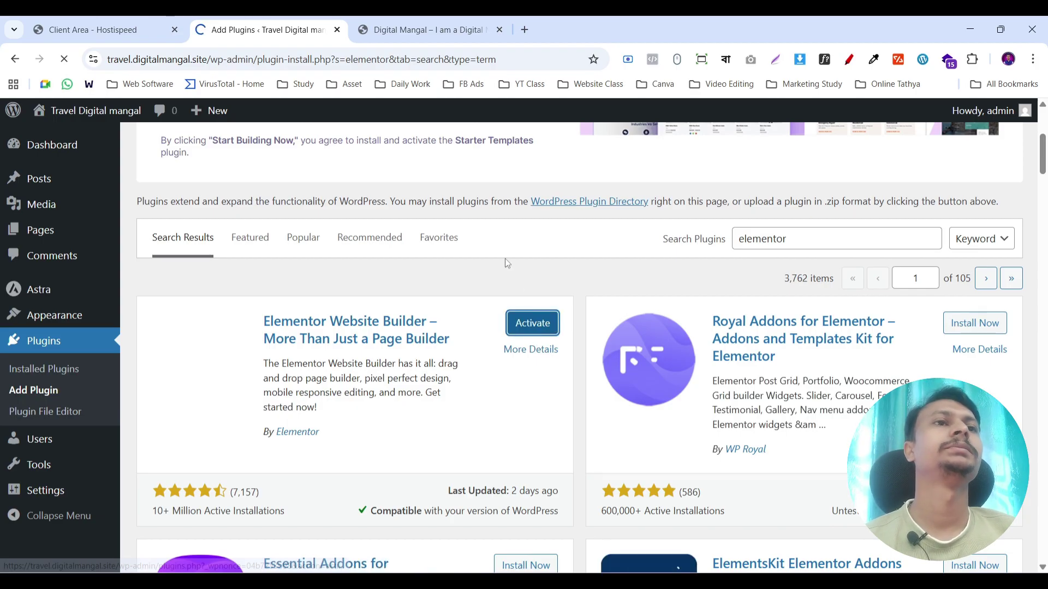
pyautogui.scroll(-3, 643, 256)
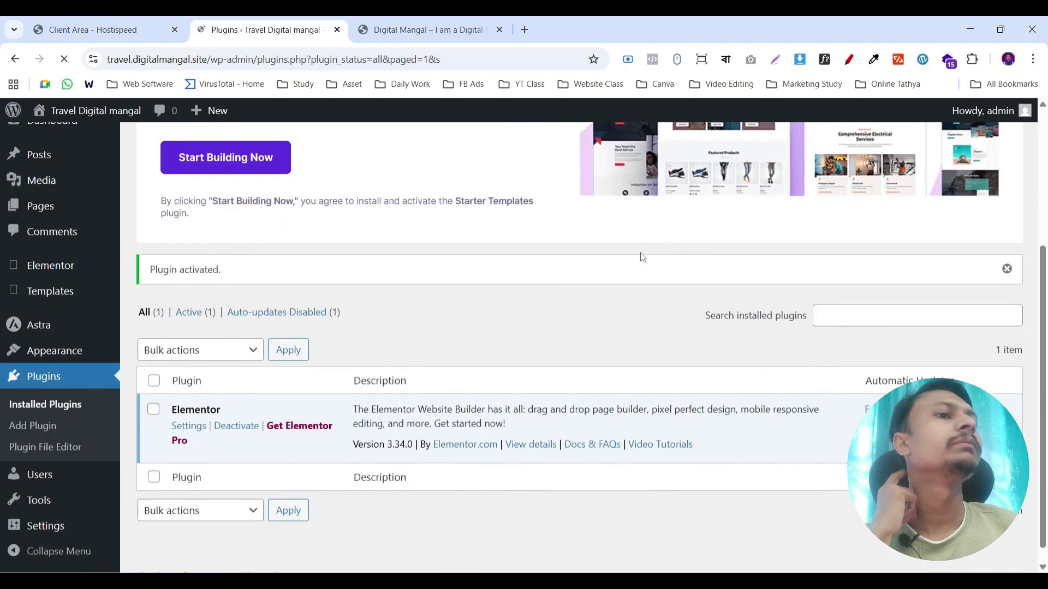
# - Search the plugin directory for 'ekit' and install and activate ElementsKit Elementor Addons
pyautogui.scroll(3, 241, 197)
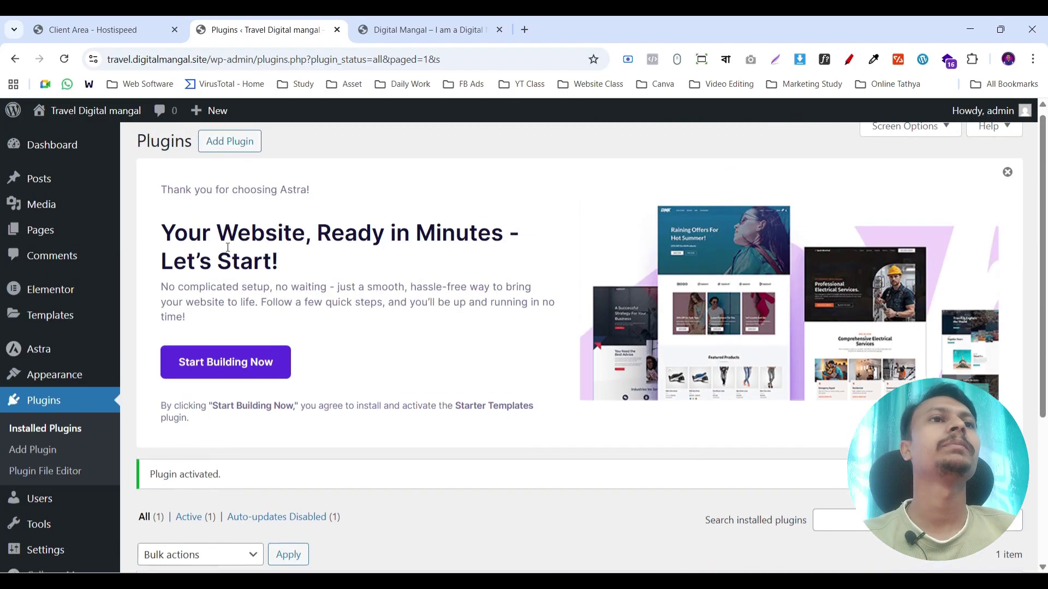
pyautogui.click(231, 156)
pyautogui.scroll(-2, 745, 406)
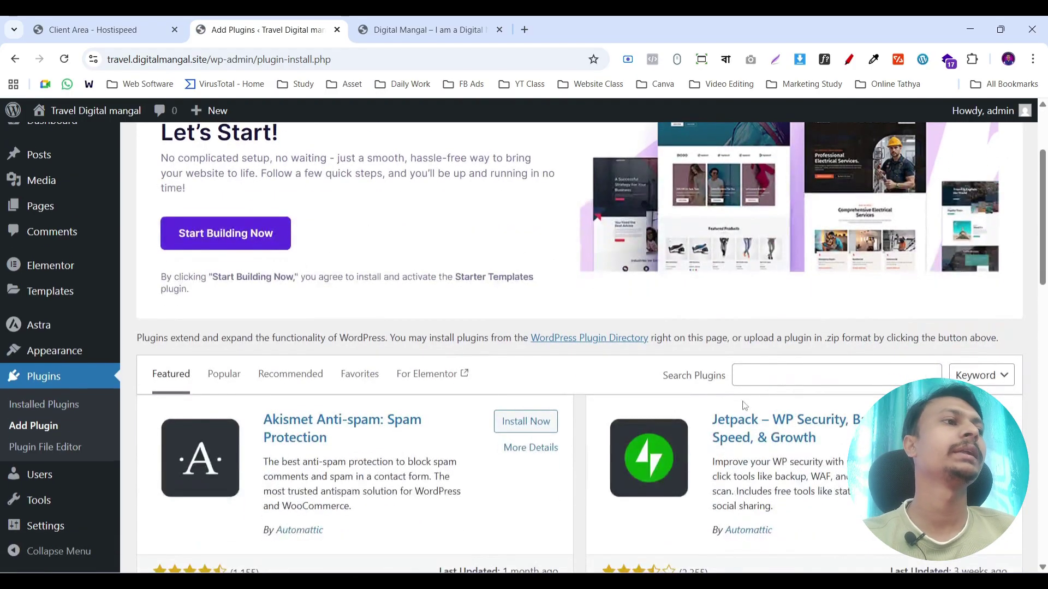
pyautogui.click(748, 373)
pyautogui.write('ekit')
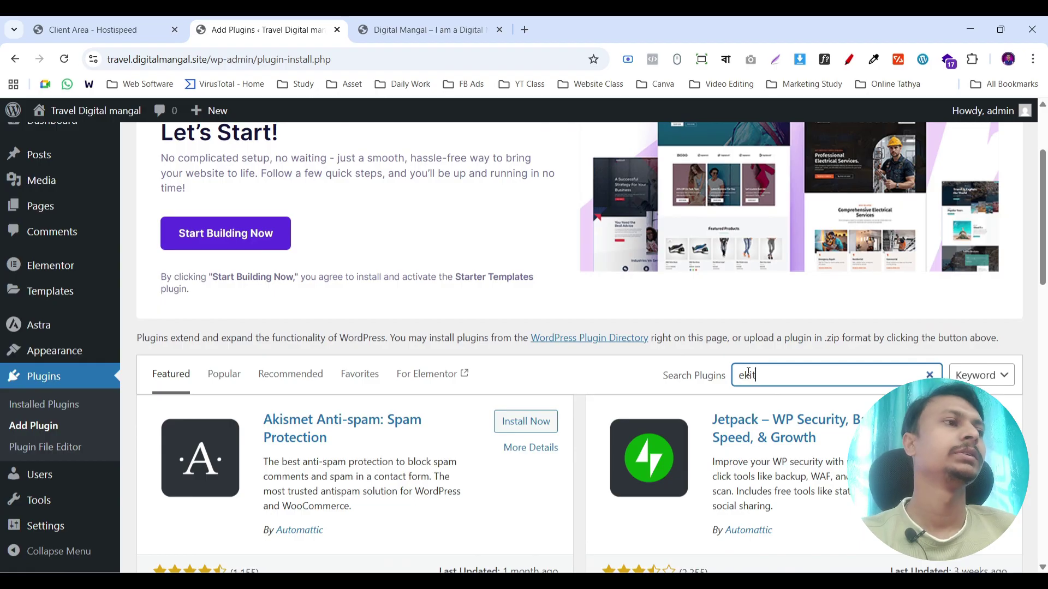
pyautogui.scroll(-5, 595, 372)
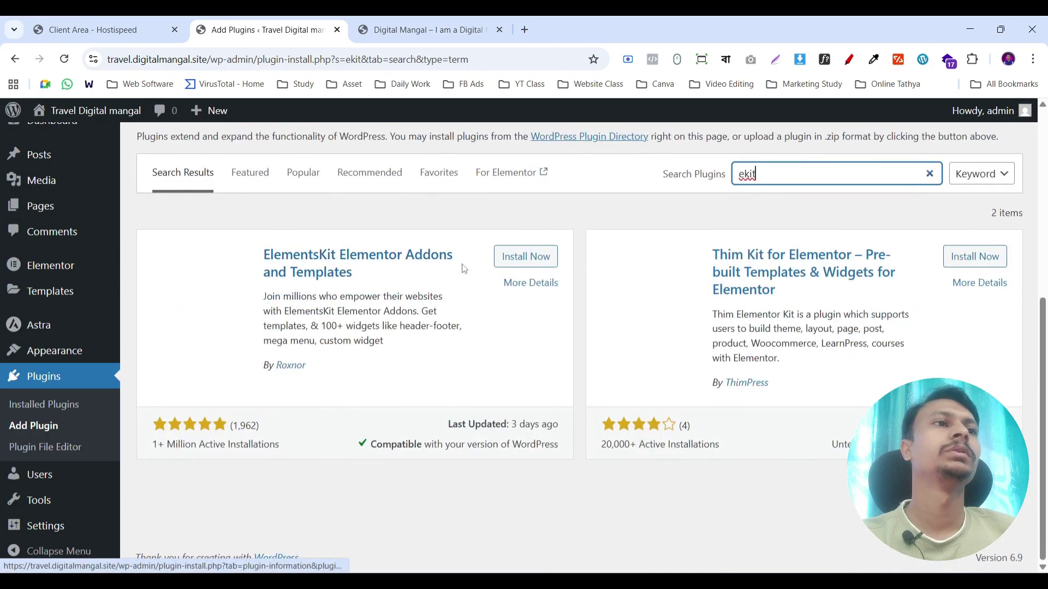
pyautogui.click(508, 260)
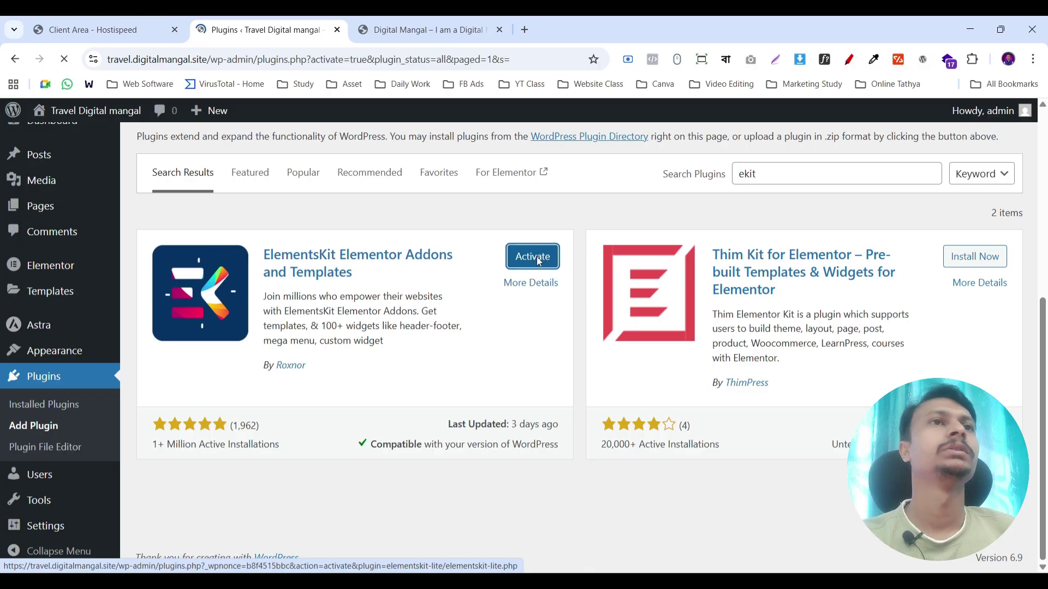
pyautogui.scroll(-5, 533, 281)
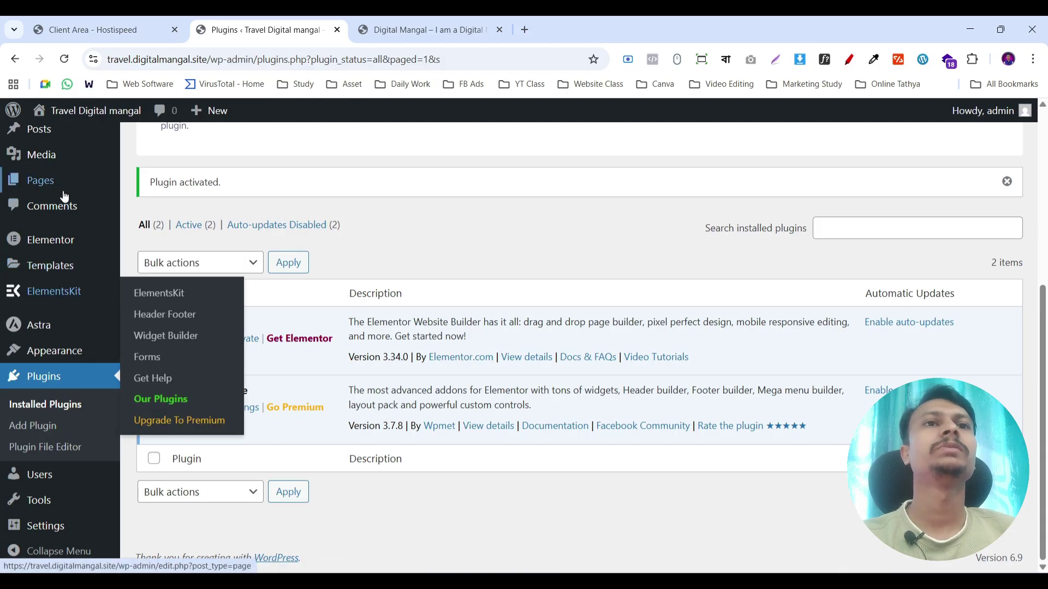
pyautogui.scroll(3, 44, 240)
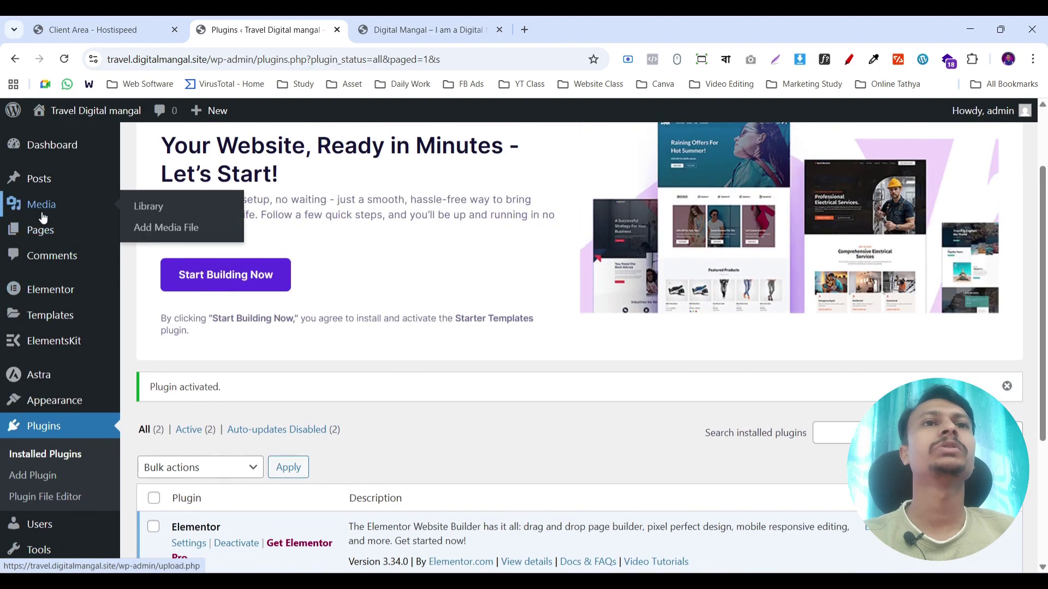
# - Move the default 'Hello world!' post to the Trash
pyautogui.click(31, 184)
pyautogui.scroll(-3, 235, 409)
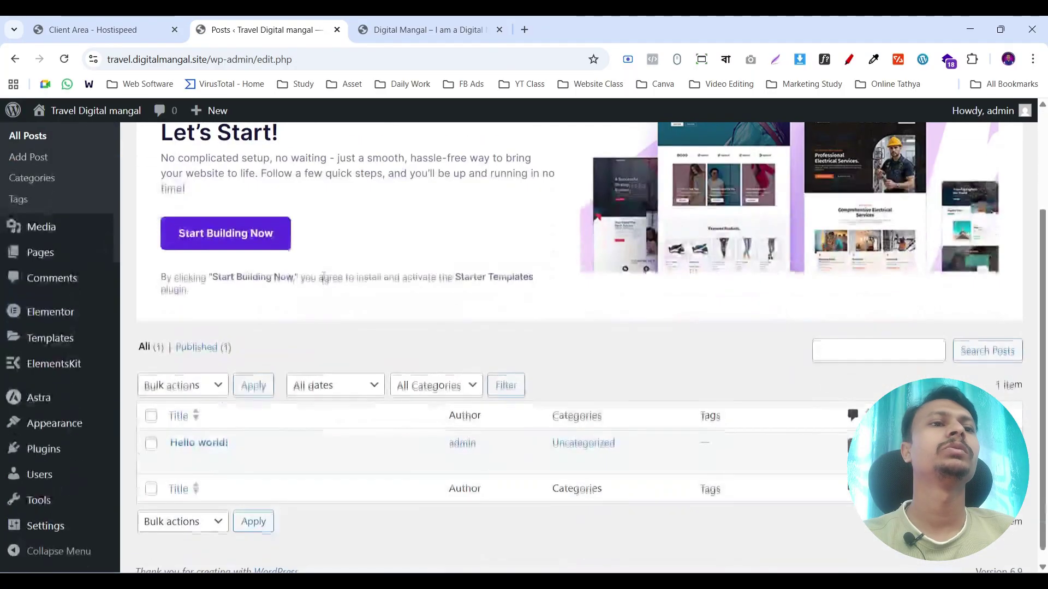
pyautogui.click(255, 448)
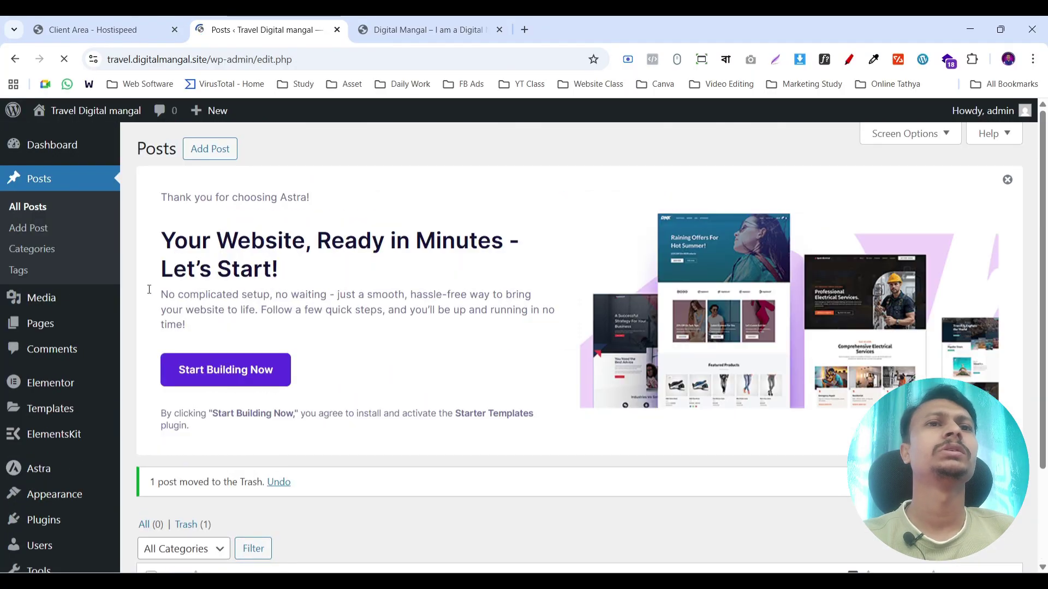
# - Bulk-trash the Privacy Policy and Sample Page pages and dismiss the confirmation notice
pyautogui.click(33, 323)
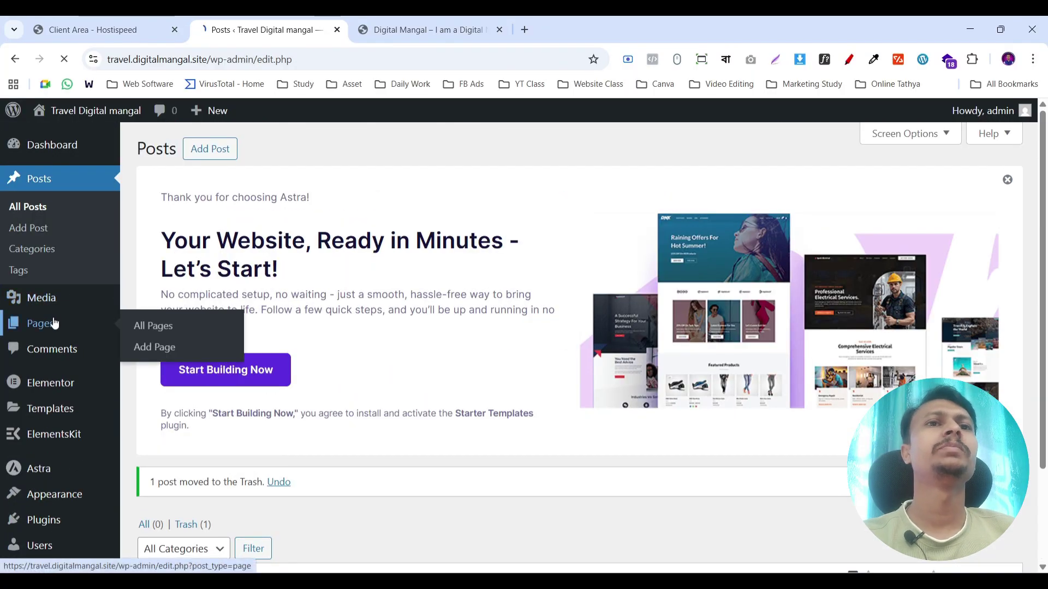
pyautogui.scroll(-5, 429, 255)
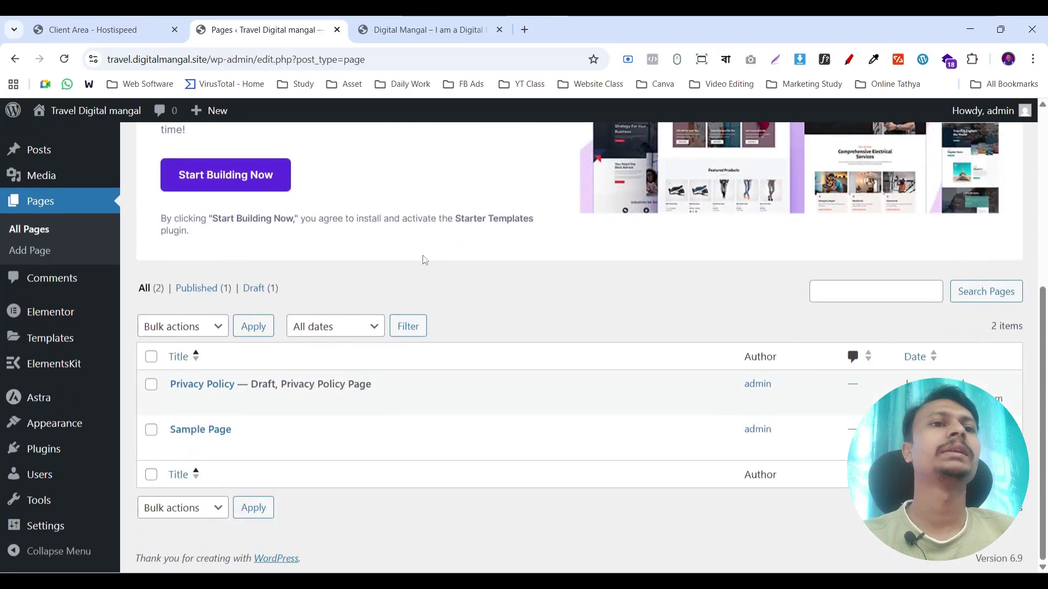
pyautogui.click(151, 357)
pyautogui.click(183, 327)
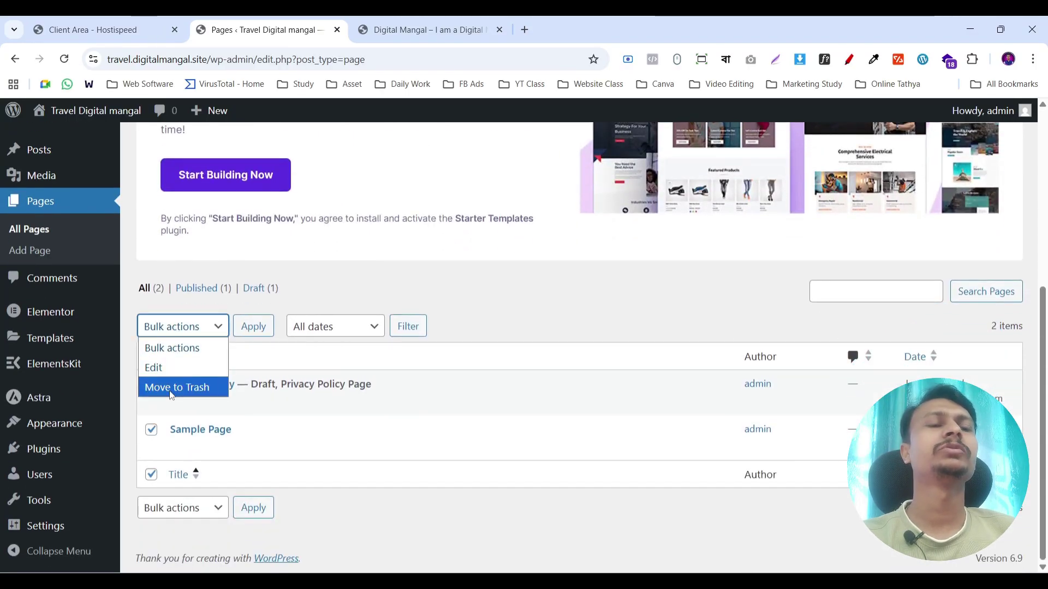
pyautogui.click(178, 386)
pyautogui.click(248, 327)
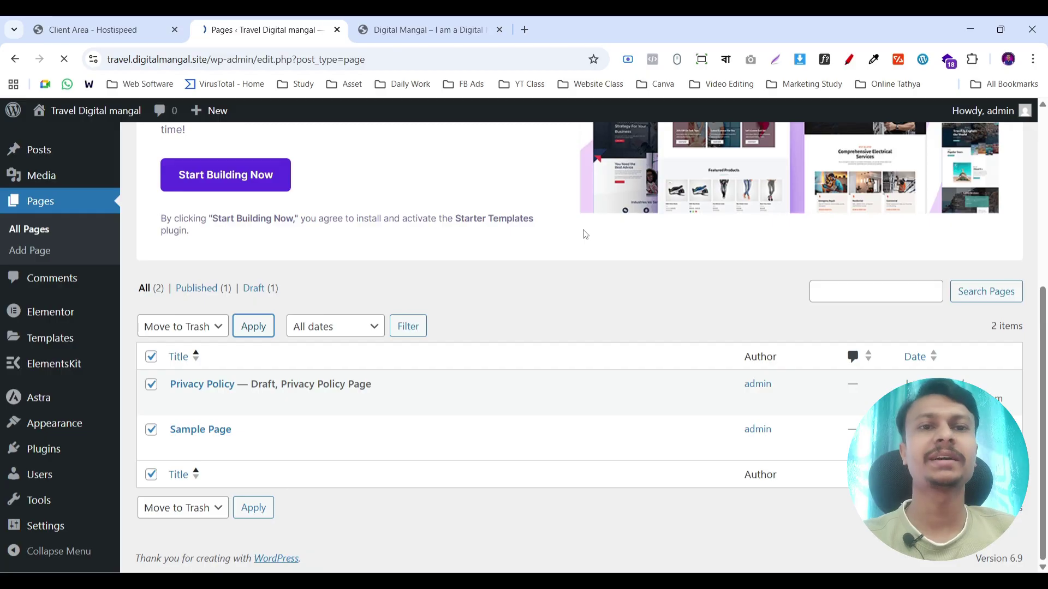
pyautogui.scroll(-3, 426, 284)
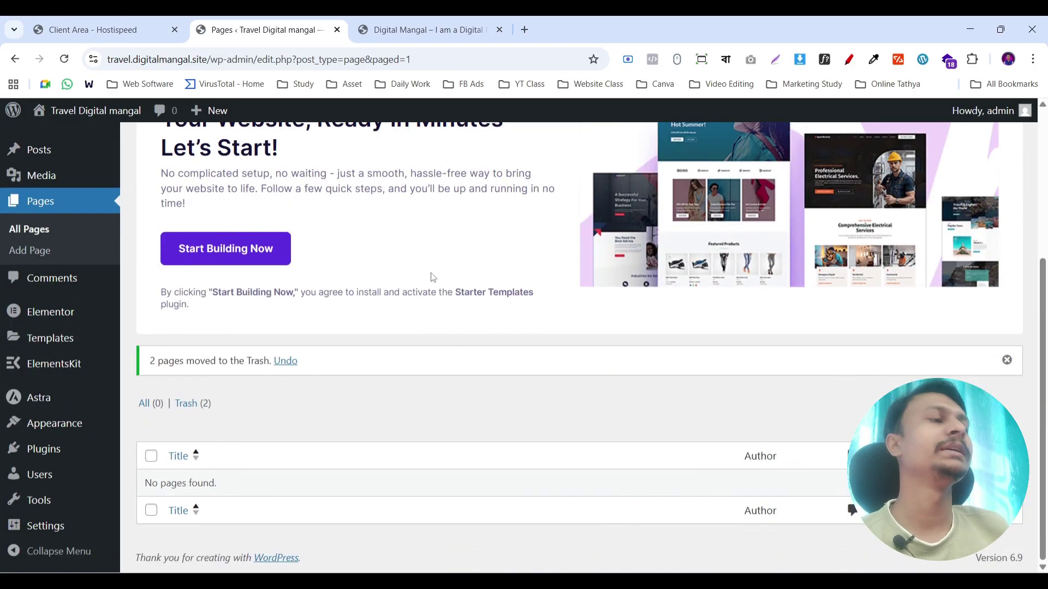
pyautogui.click(1016, 365)
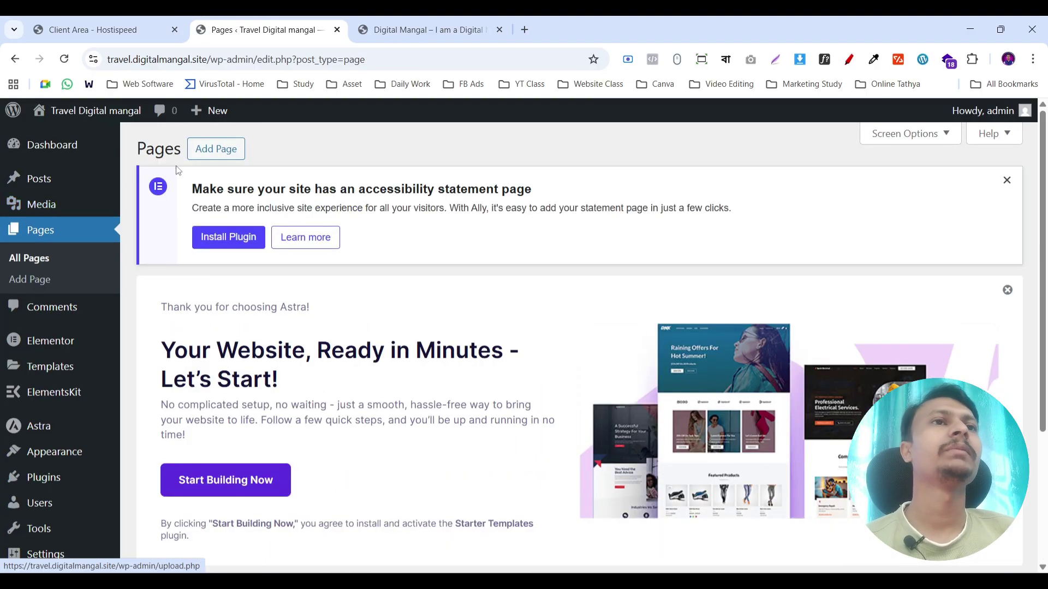
# - Create and publish a new page titled 'Home', then edit it with Elementor
pyautogui.click(220, 158)
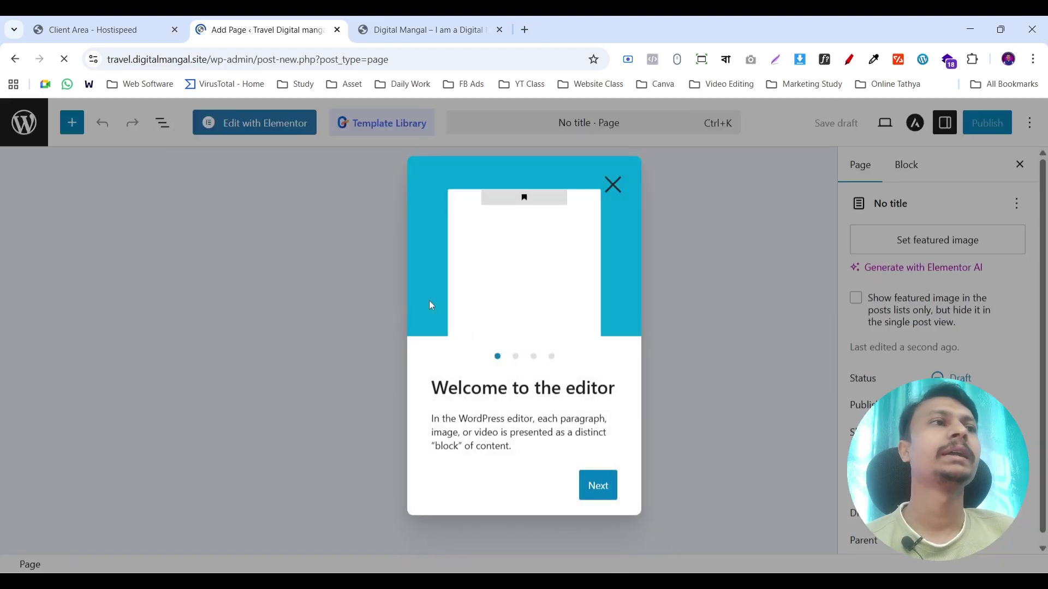
pyautogui.click(56, 228)
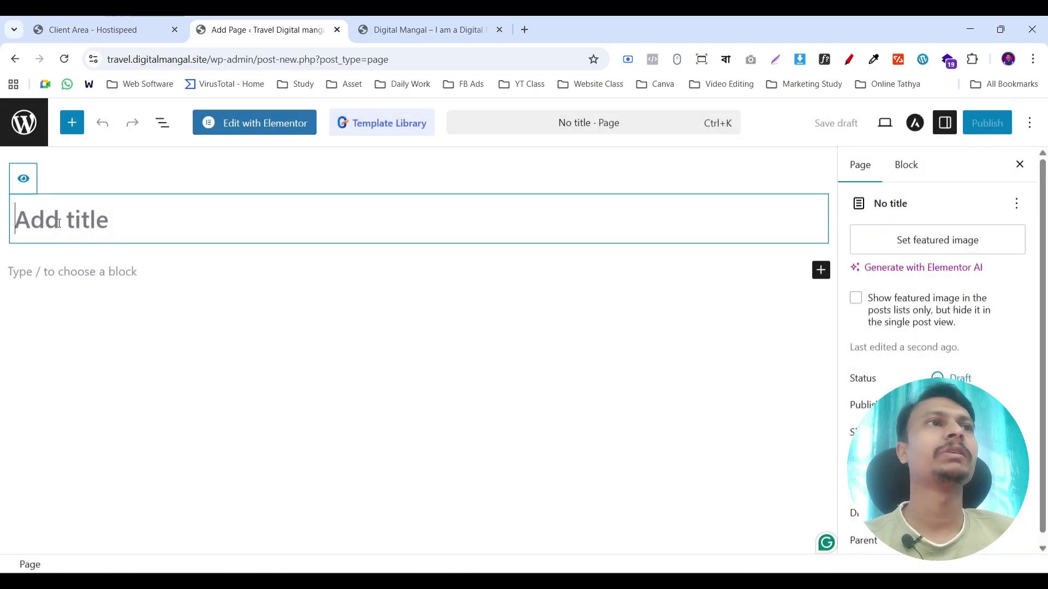
pyautogui.write('Home')
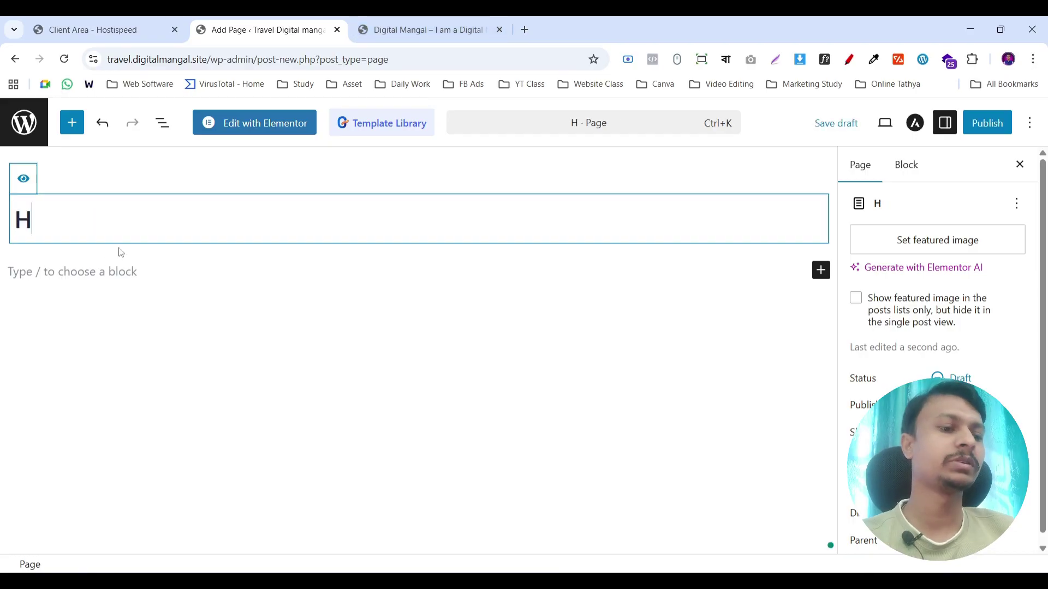
pyautogui.click(983, 126)
pyautogui.click(979, 125)
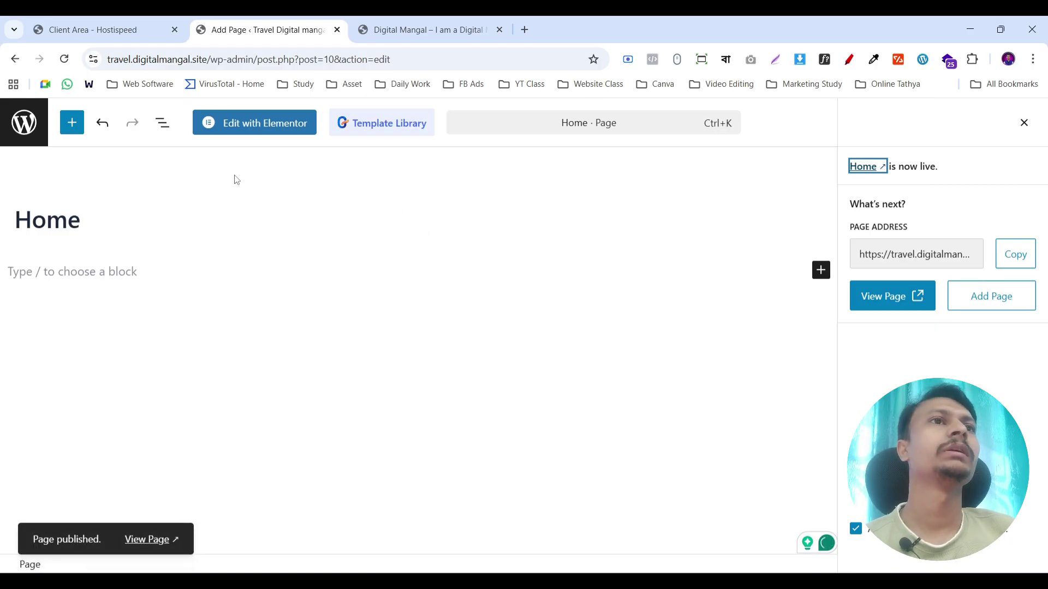
pyautogui.click(258, 132)
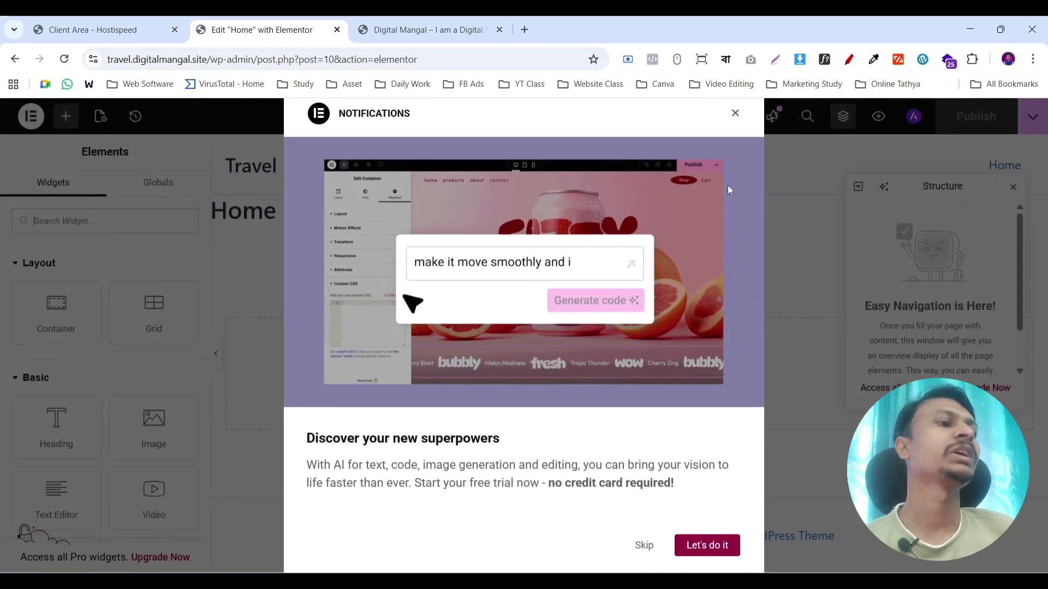
# - Preview the Home page, load the site's front page, and return to the Elementor editor
pyautogui.click(645, 545)
pyautogui.click(879, 116)
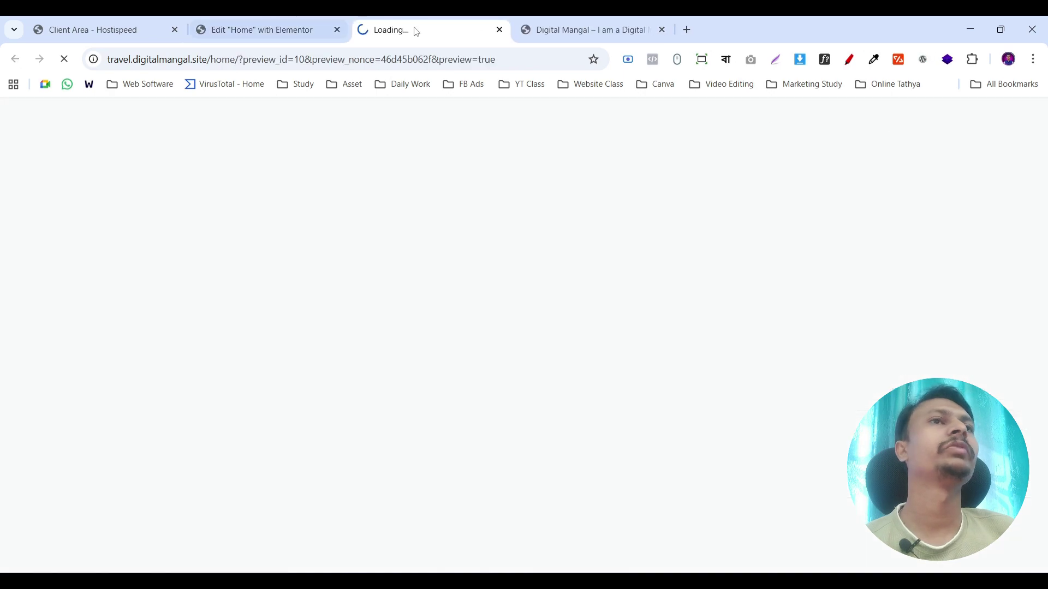
pyautogui.moveTo(206, 59); pyautogui.dragTo(546, 59)
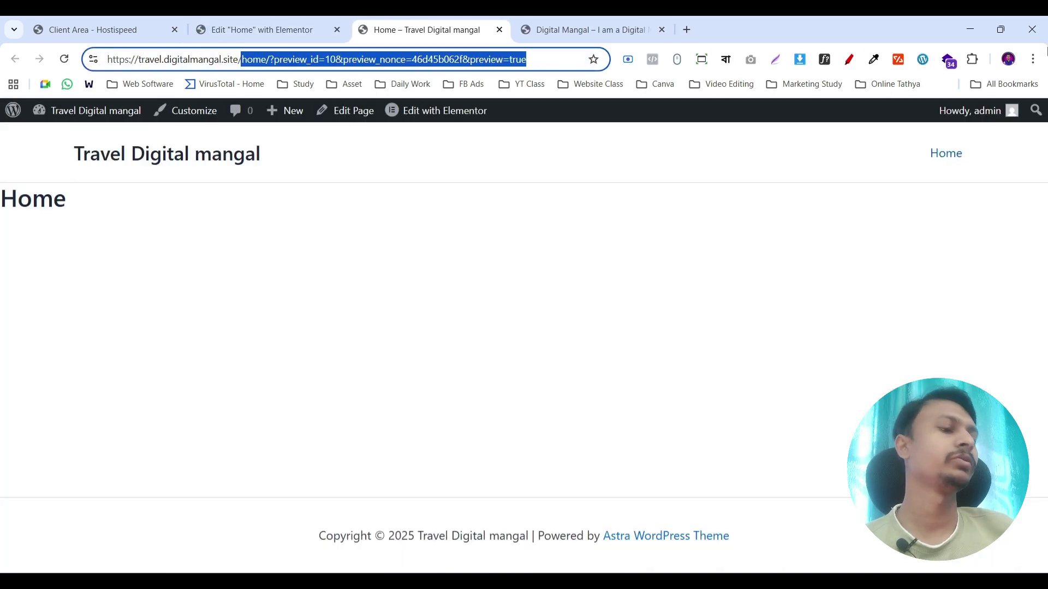
pyautogui.press('BackSpace')
pyautogui.press('Return')
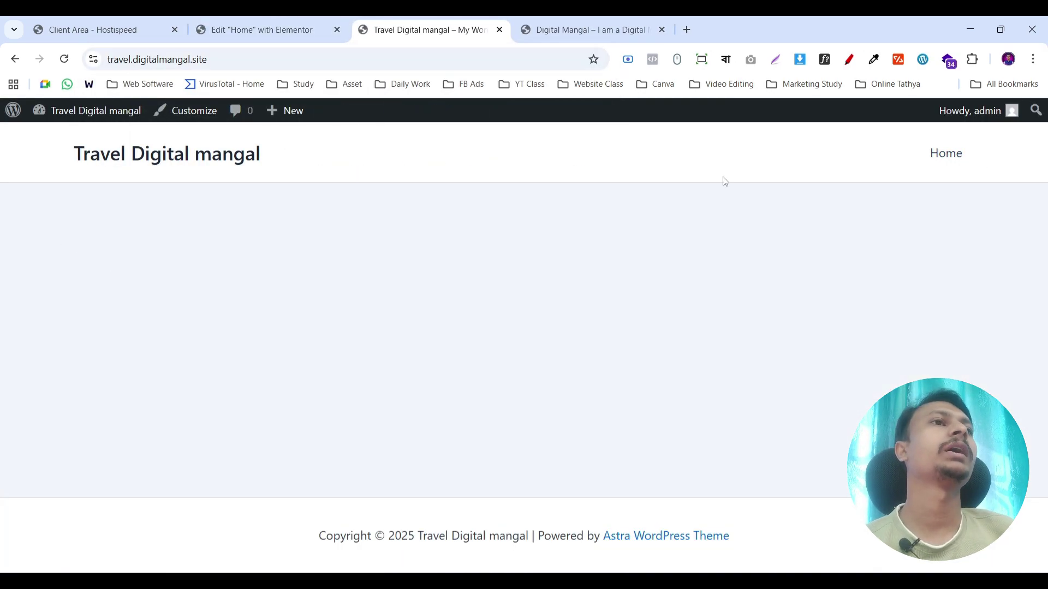
pyautogui.click(292, 22)
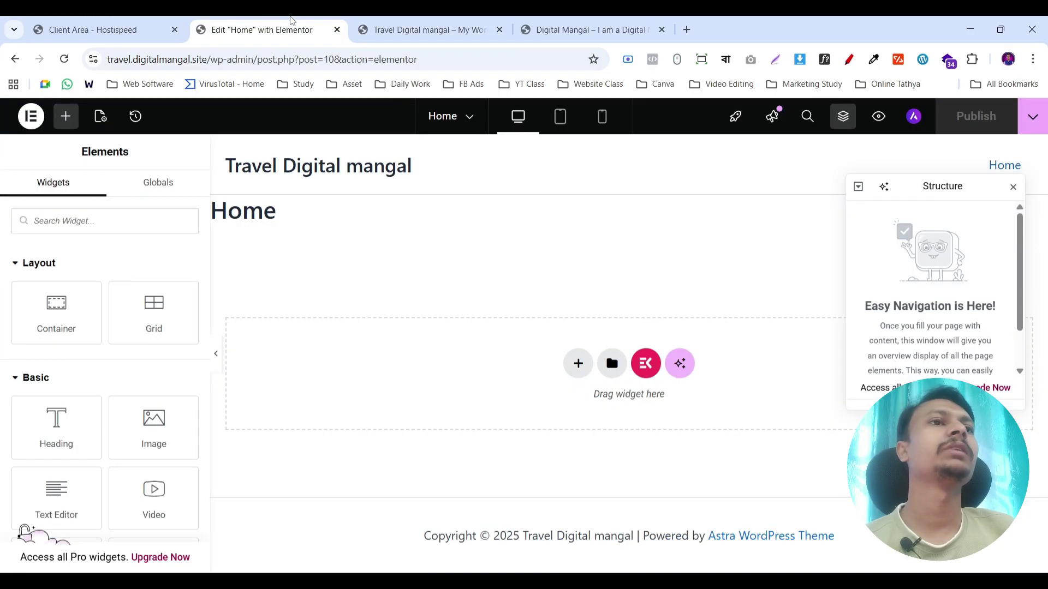
# - Switch Hide Title to Yes in the Home page settings and start a new section
pyautogui.scroll(-10, 197, 428)
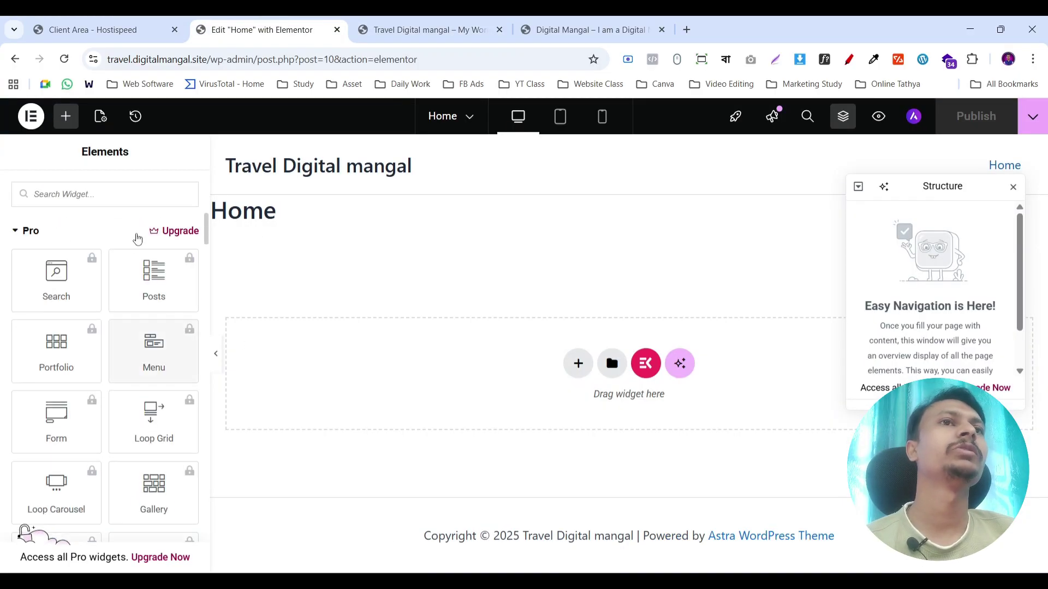
pyautogui.click(101, 116)
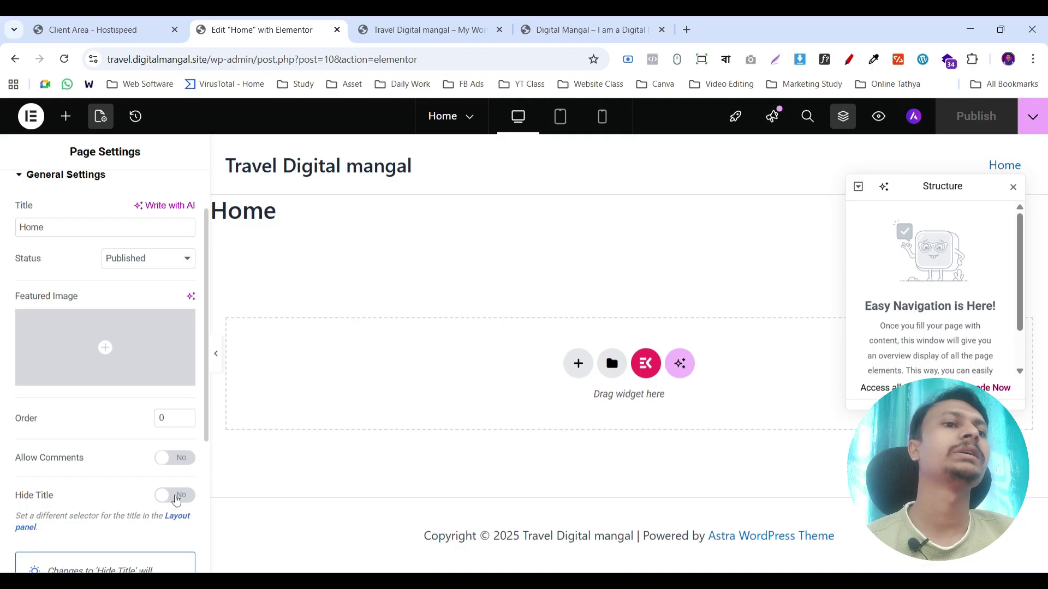
pyautogui.click(173, 495)
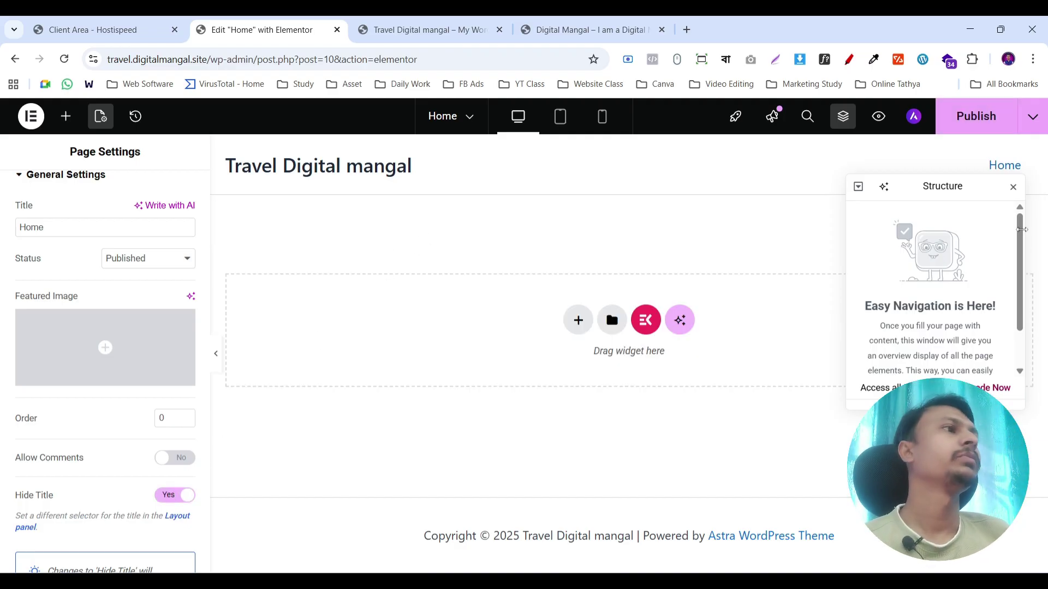
pyautogui.click(1013, 187)
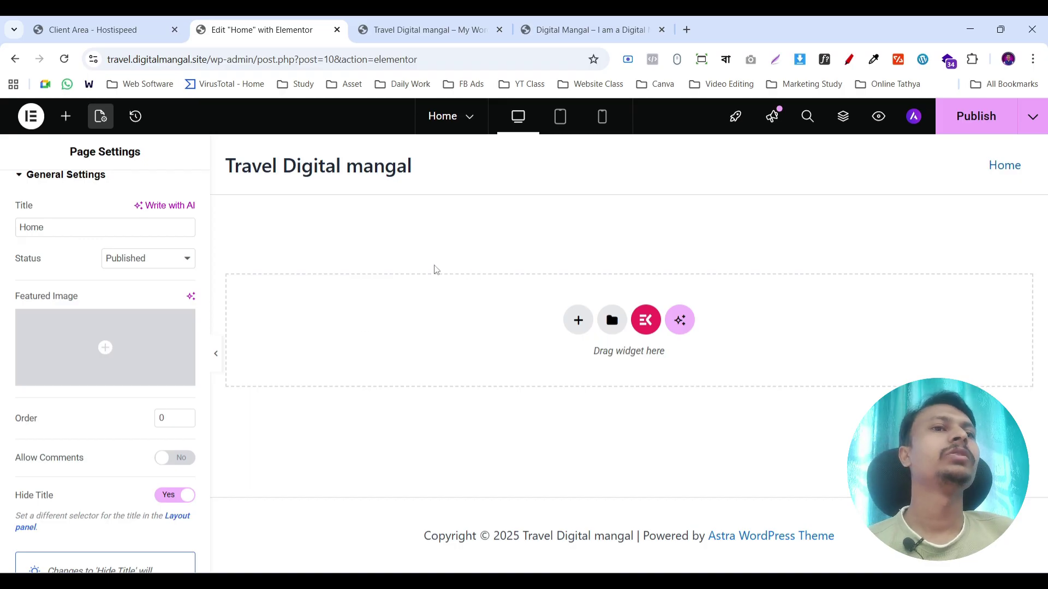
pyautogui.click(577, 322)
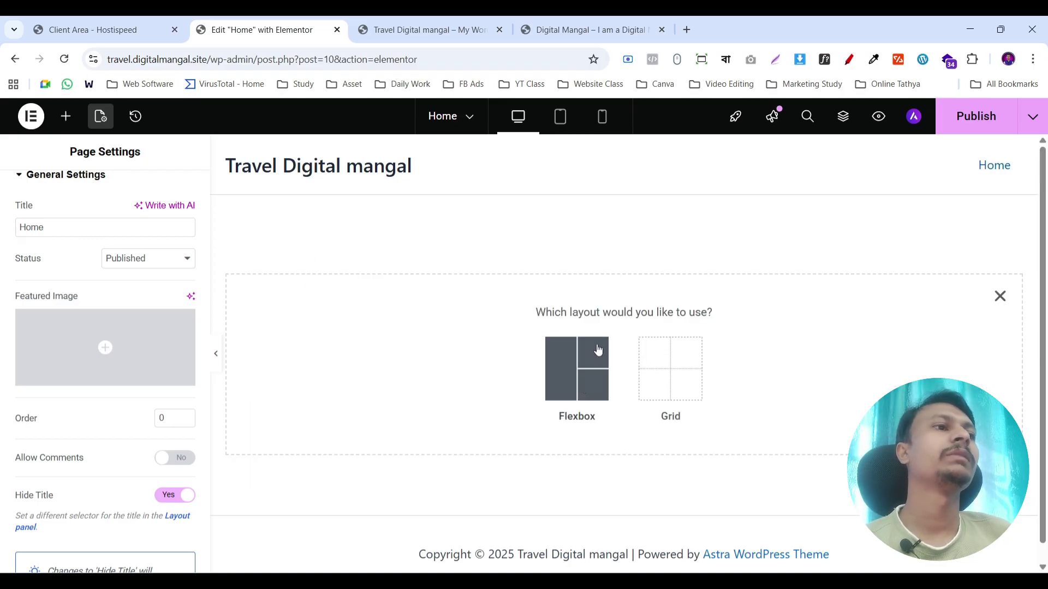
# - Add a Flexbox container holding a Heading widget that reads 'Mangal Jati'
pyautogui.click(580, 374)
pyautogui.click(417, 355)
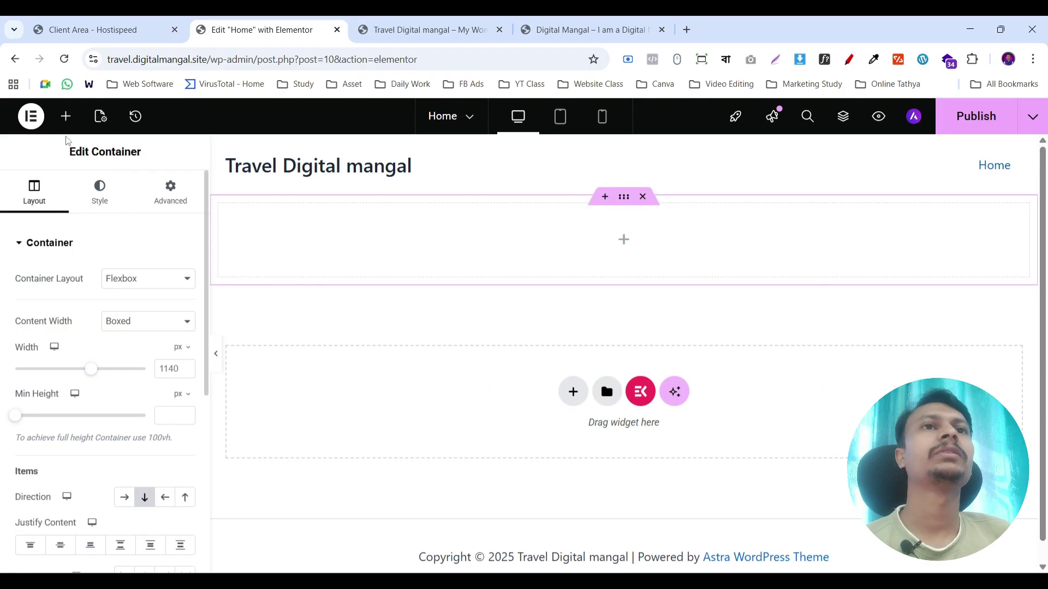
pyautogui.click(66, 116)
pyautogui.moveTo(56, 428); pyautogui.dragTo(480, 256)
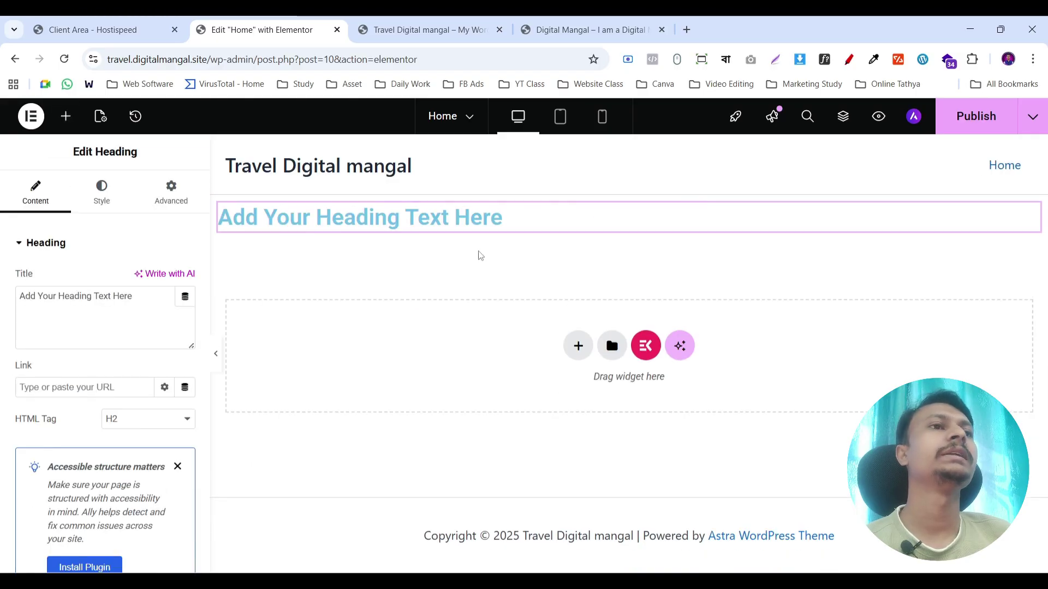
pyautogui.hotkey('ctrl', 'a')
pyautogui.write('Ma')
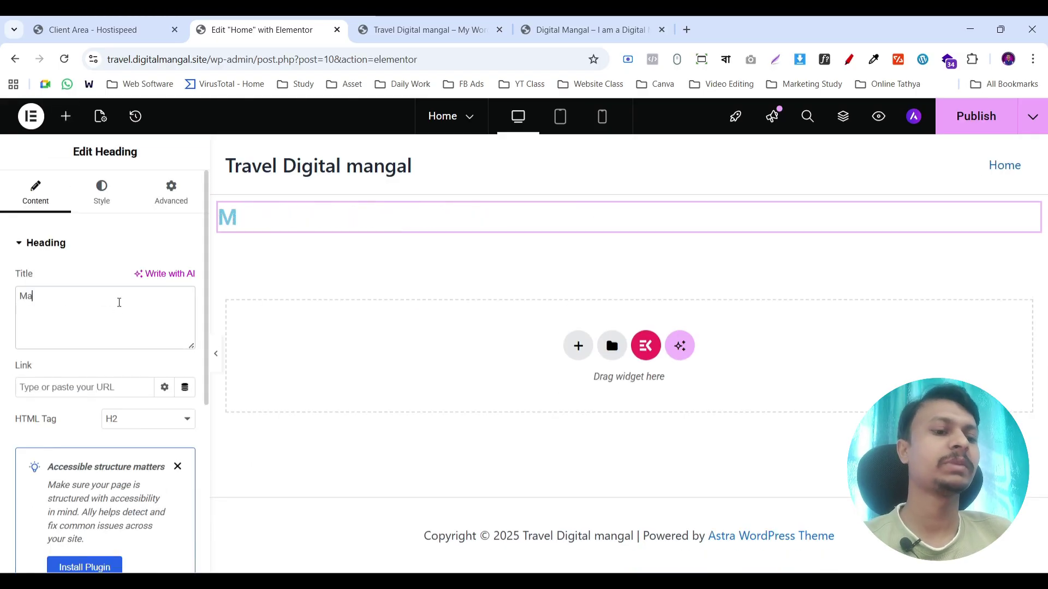
pyautogui.write('ngal Jati')
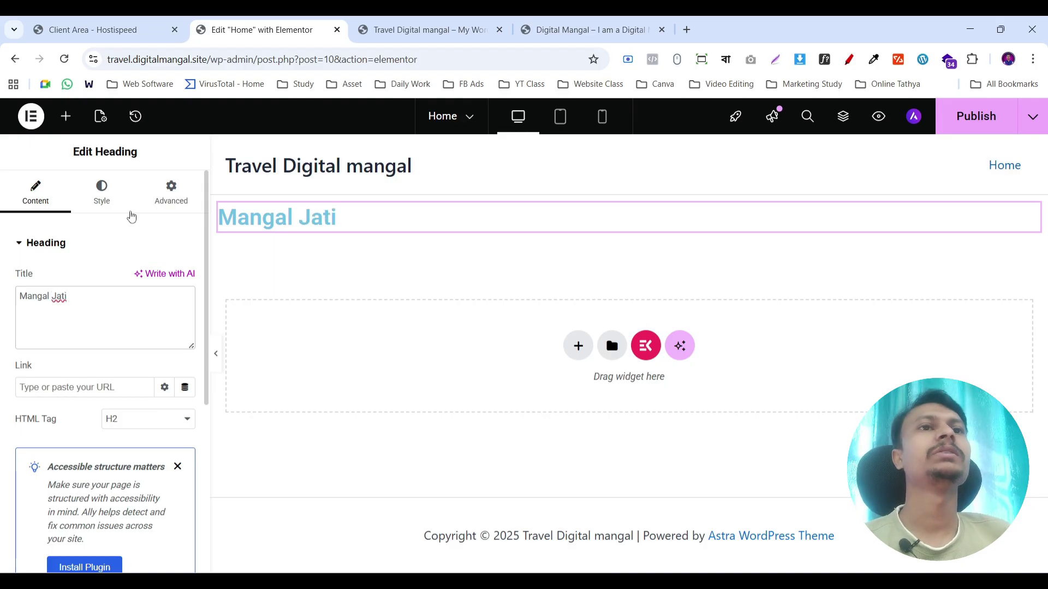
# - Style the heading centred, magenta #CF0FDA, about 72px, and publish the page
pyautogui.click(117, 199)
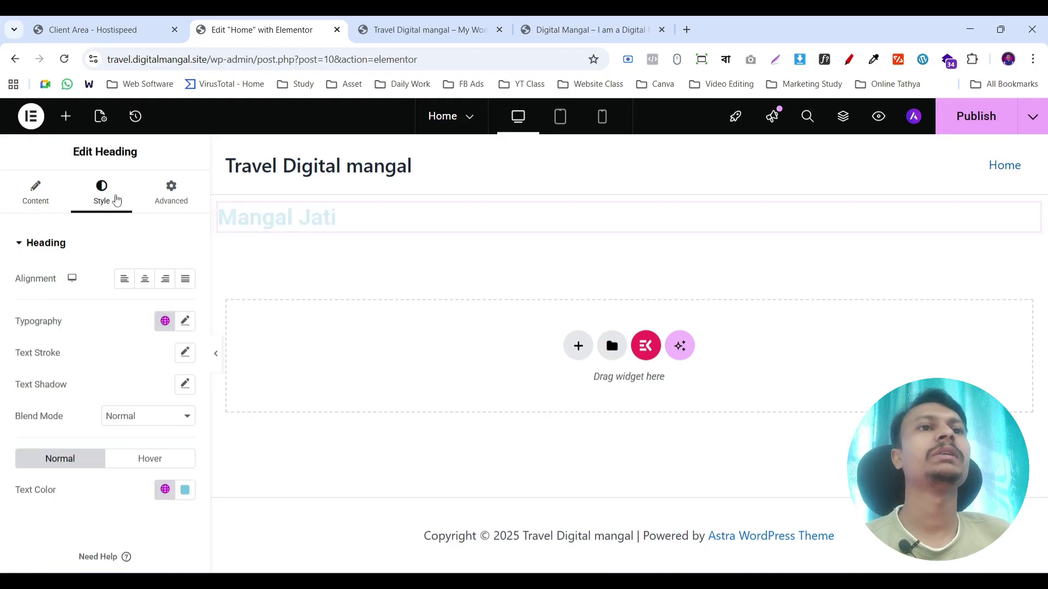
pyautogui.click(144, 279)
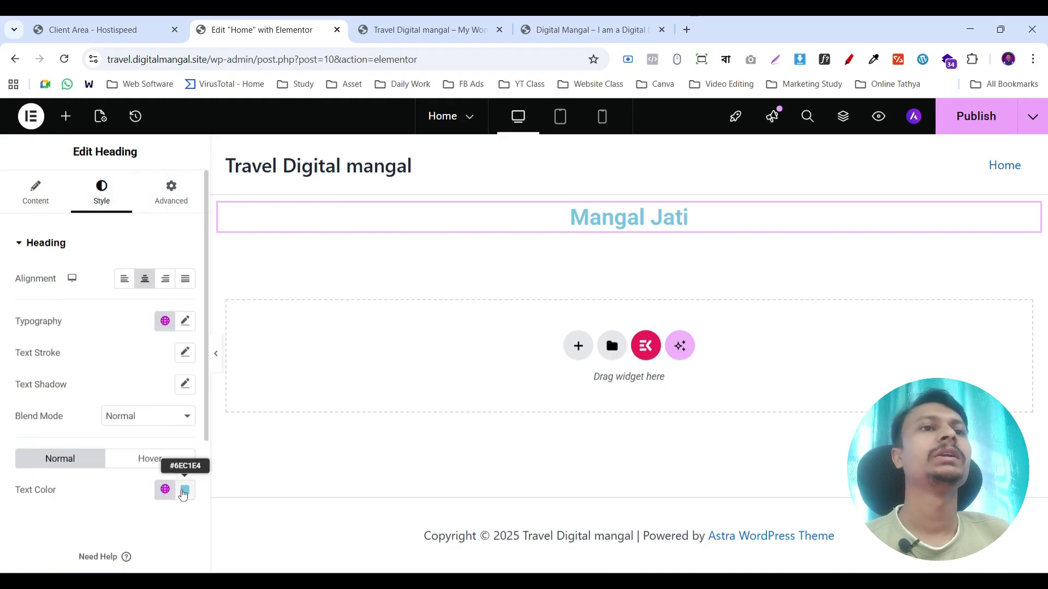
pyautogui.click(185, 489)
pyautogui.click(105, 308)
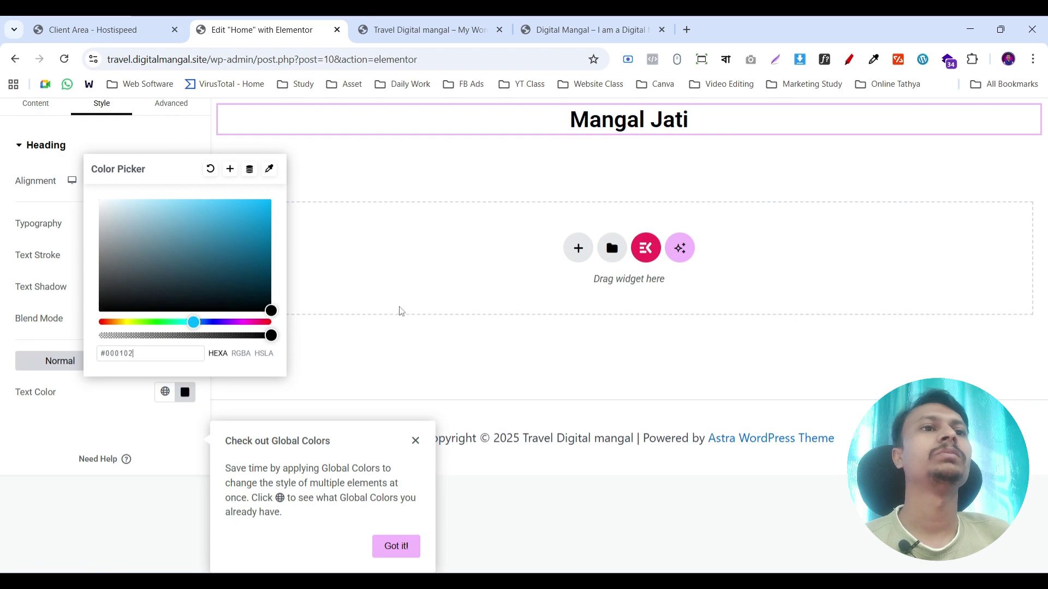
pyautogui.click(241, 322)
pyautogui.click(259, 214)
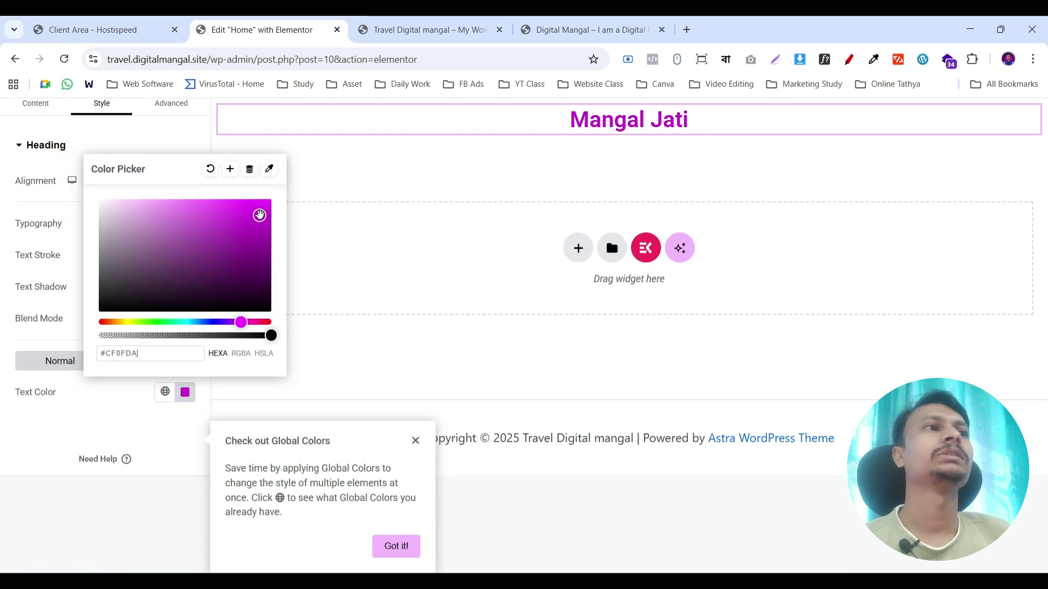
pyautogui.click(427, 206)
pyautogui.click(185, 322)
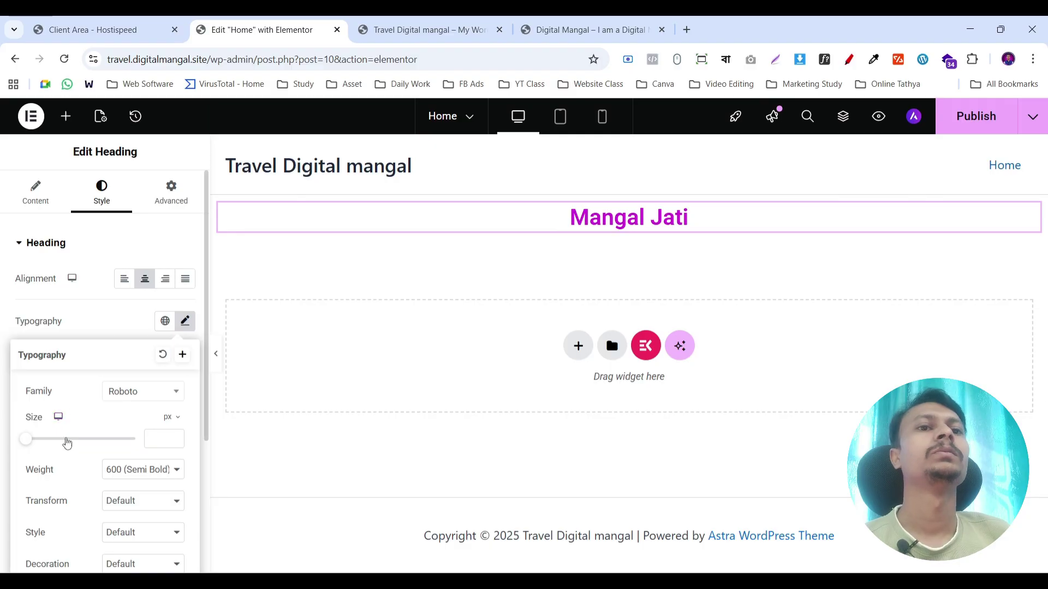
pyautogui.click(67, 440)
pyautogui.click(966, 118)
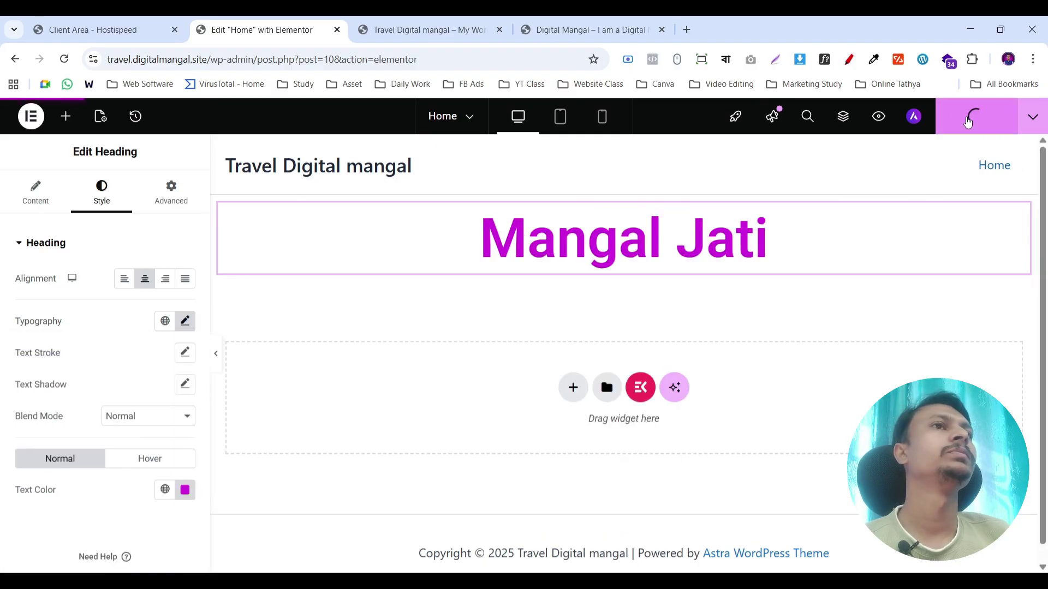
# - Load the live /home page in a new tab to check the Mangal Jati heading
pyautogui.click(879, 116)
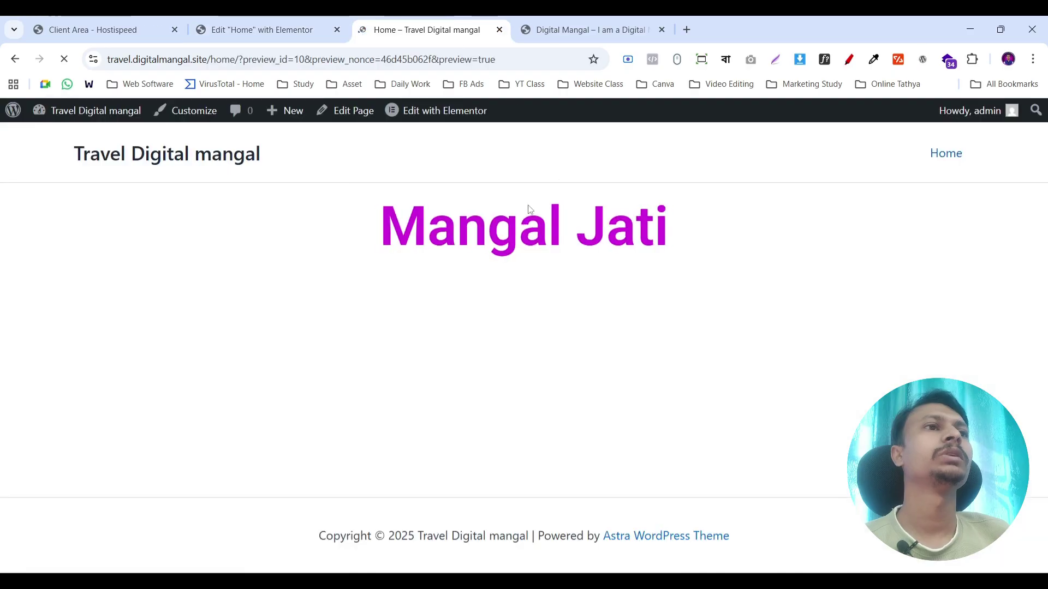
pyautogui.moveTo(204, 59); pyautogui.dragTo(932, 43)
pyautogui.press('BackSpace')
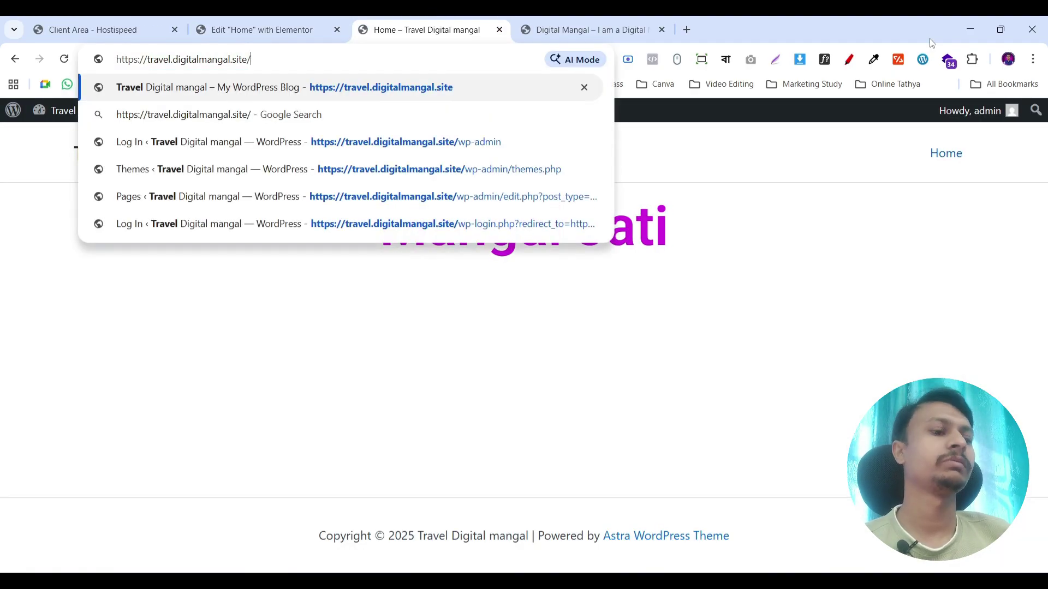
pyautogui.write('home')
pyautogui.press('Return')
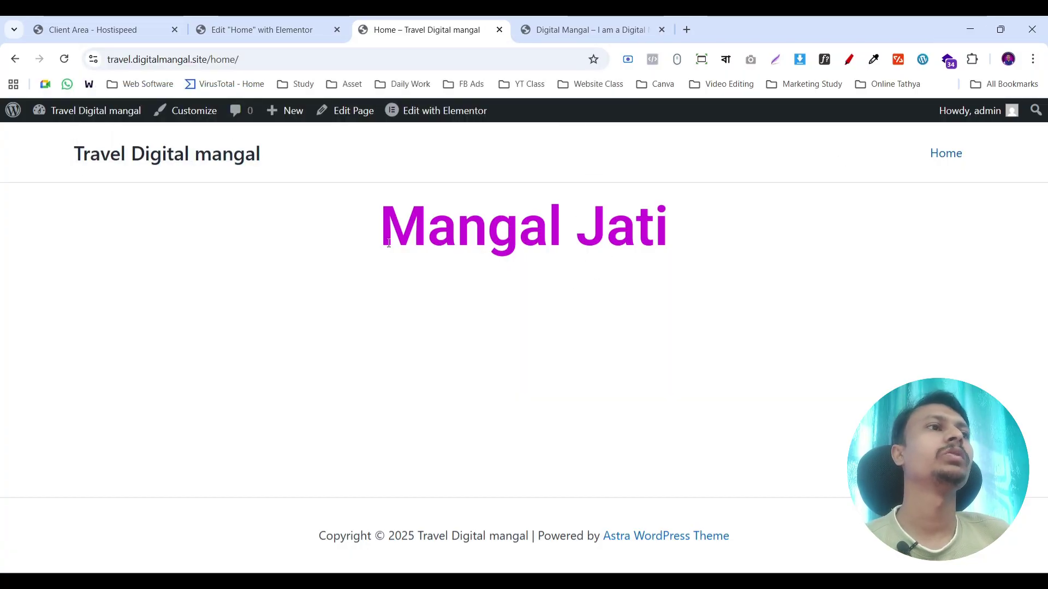
pyautogui.moveTo(388, 243); pyautogui.dragTo(746, 231)
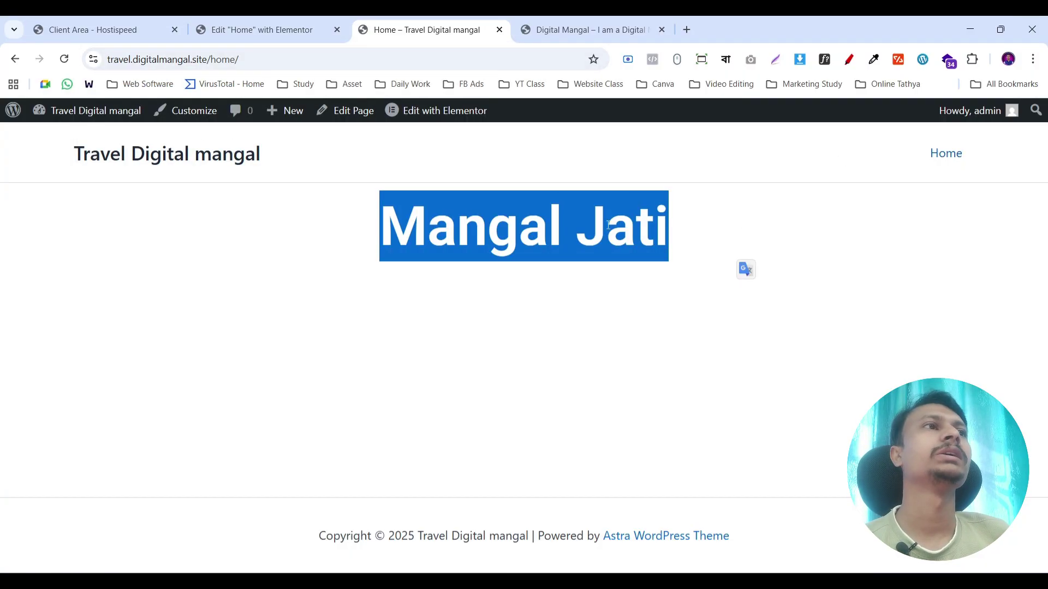
# - Look over the Digital Mangal reference site, then go back to the Elementor tab
pyautogui.hotkey('ctrl', 'Tab')
pyautogui.scroll(-4, 620, 264)
pyautogui.scroll(10, 620, 264)
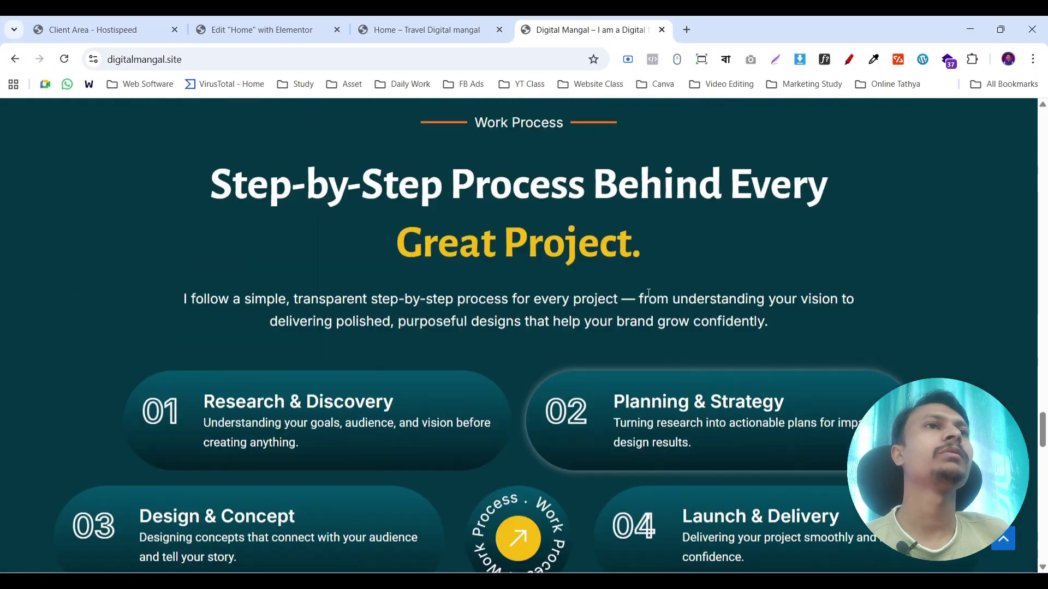
pyautogui.scroll(-7, 590, 291)
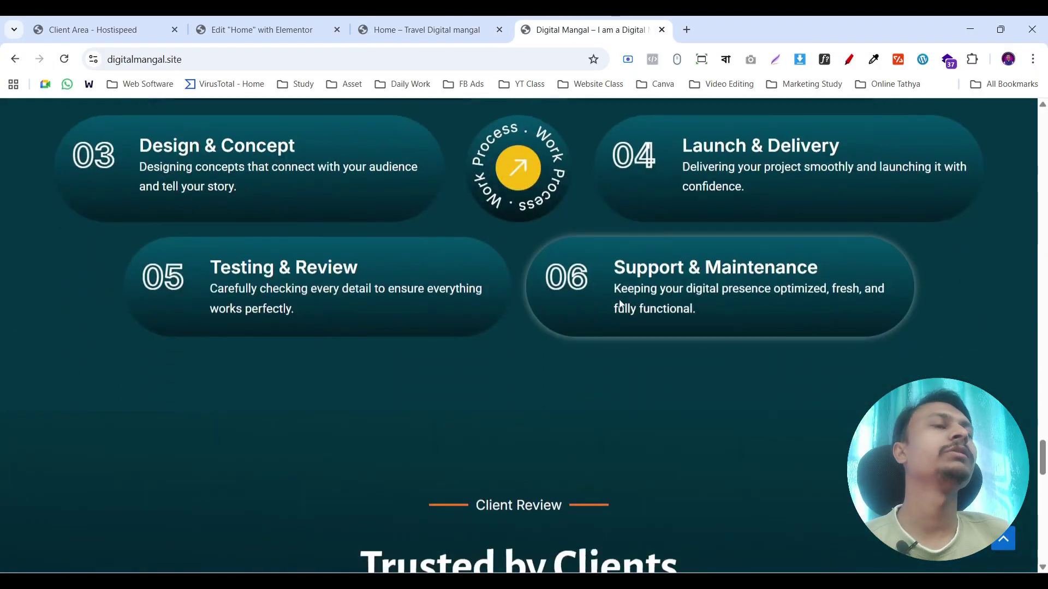
pyautogui.scroll(10, 619, 301)
pyautogui.scroll(-4, 618, 300)
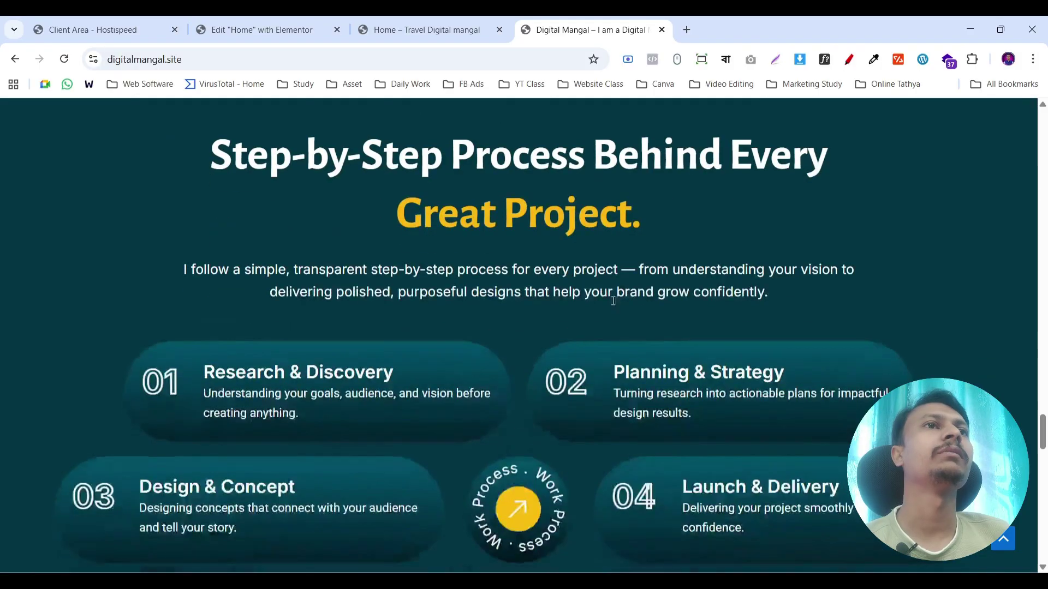
pyautogui.click(262, 30)
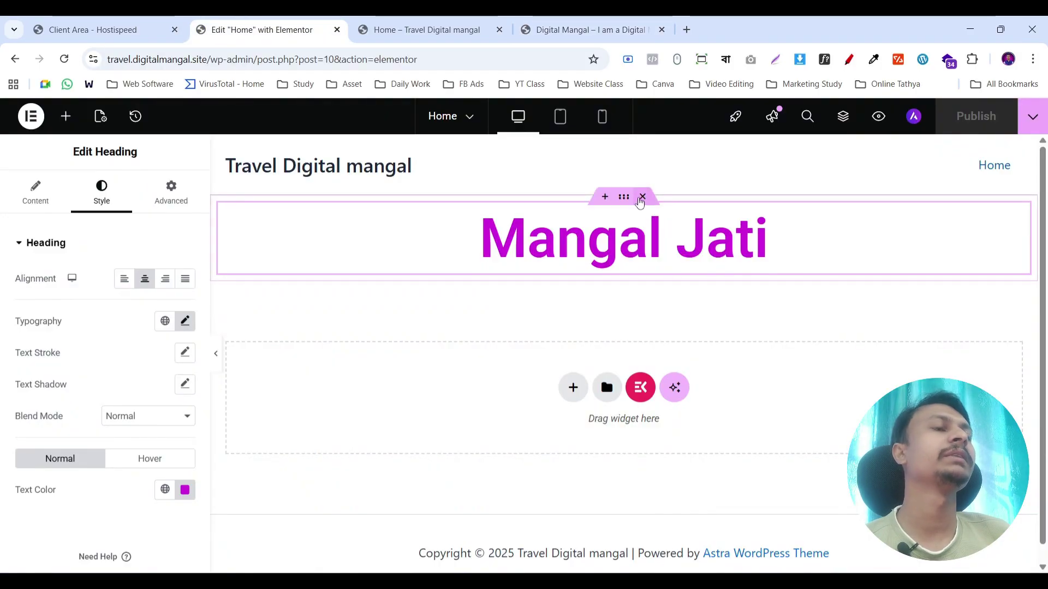
# - Delete the Mangal Jati heading container and show the library's saved templates
pyautogui.click(642, 197)
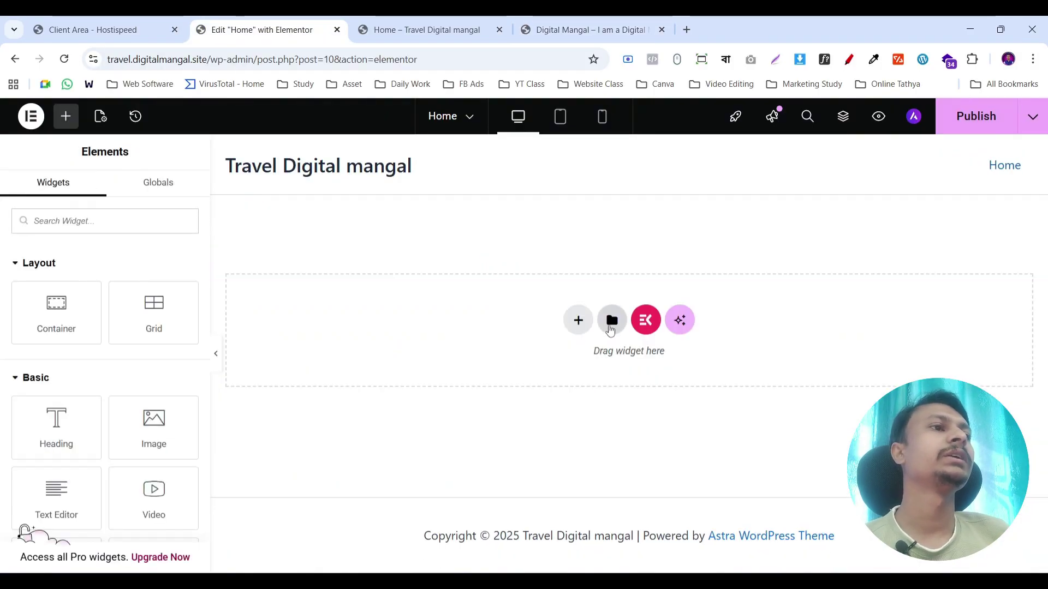
pyautogui.click(611, 322)
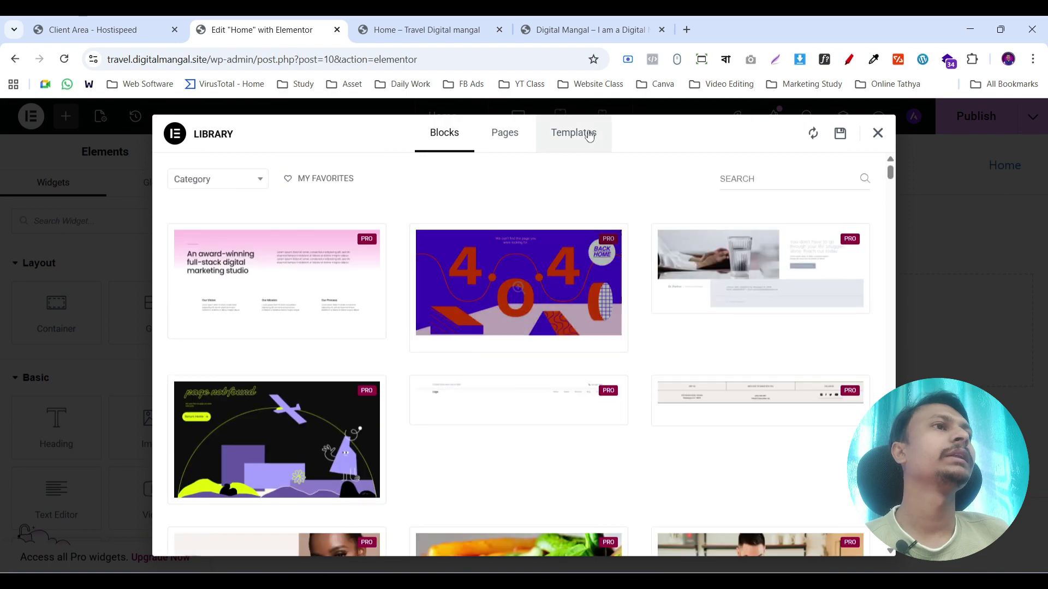
pyautogui.click(588, 136)
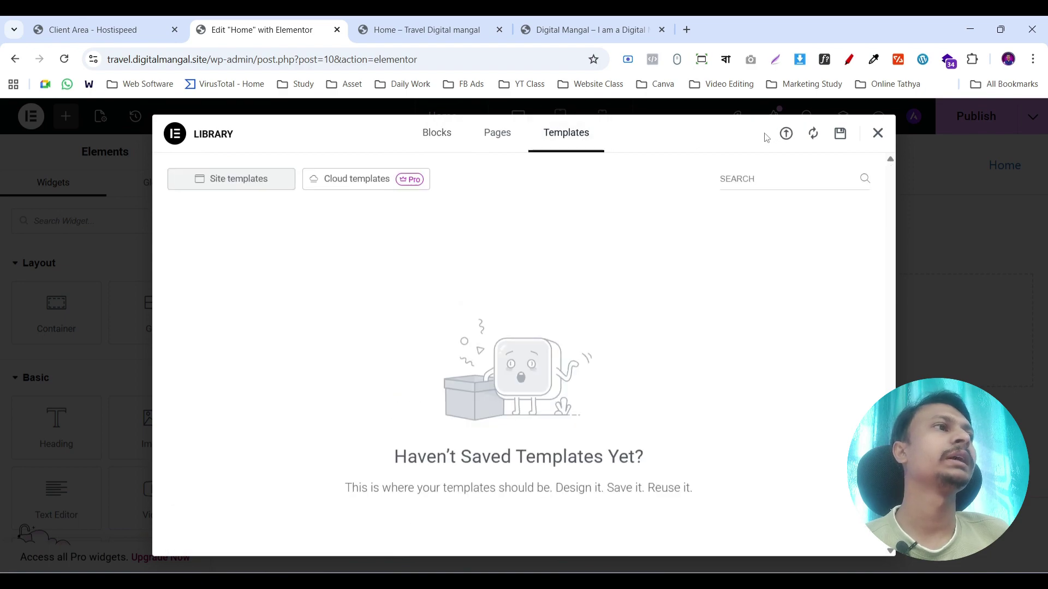
# - Import elementor-446-2025-12-23.json from the Desktop, enabling unfiltered uploads
pyautogui.click(786, 135)
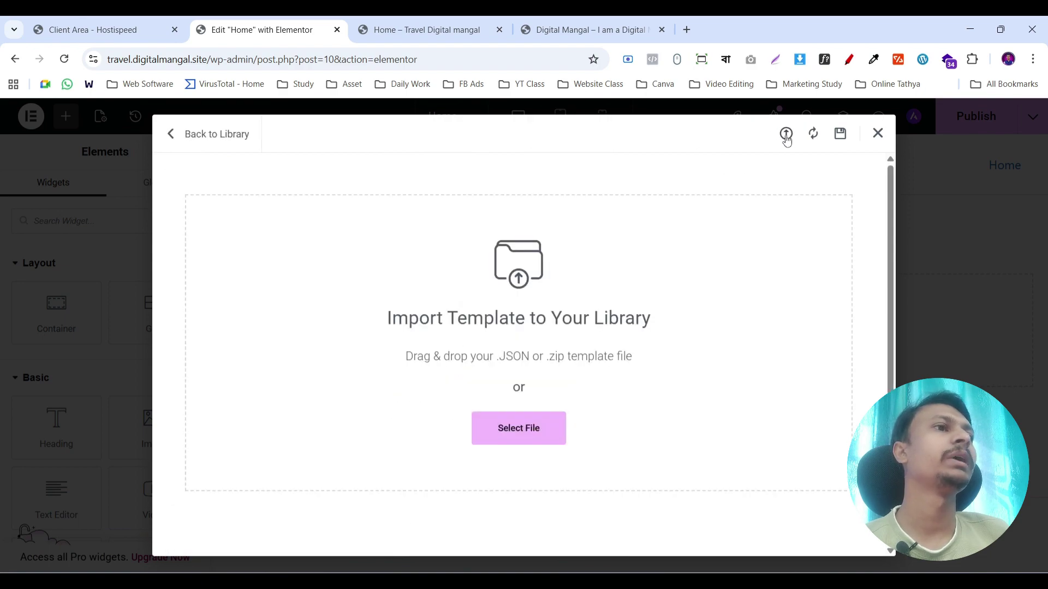
pyautogui.click(502, 428)
pyautogui.click(54, 148)
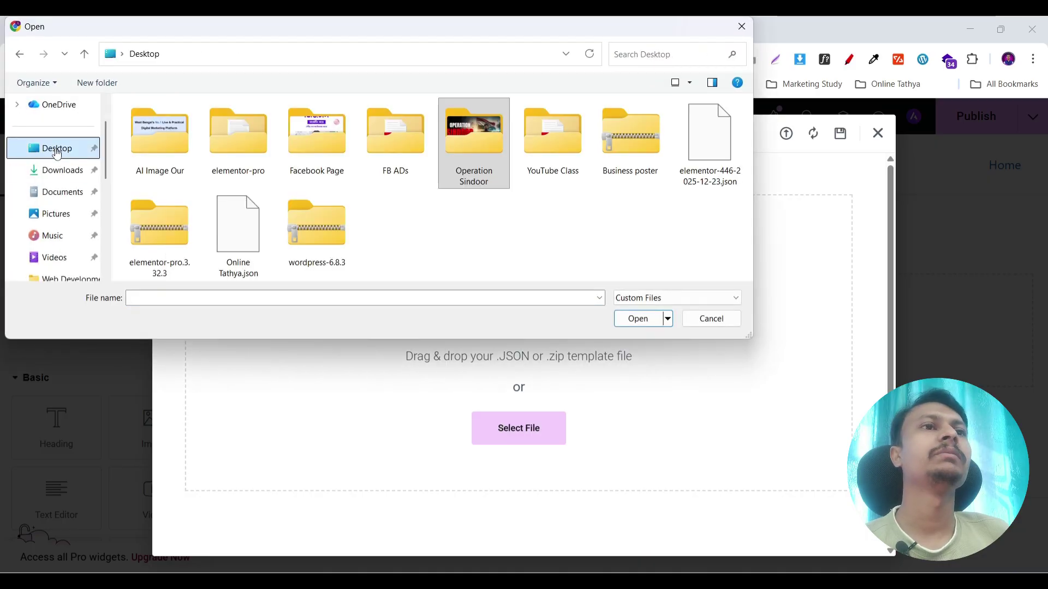
pyautogui.click(712, 148)
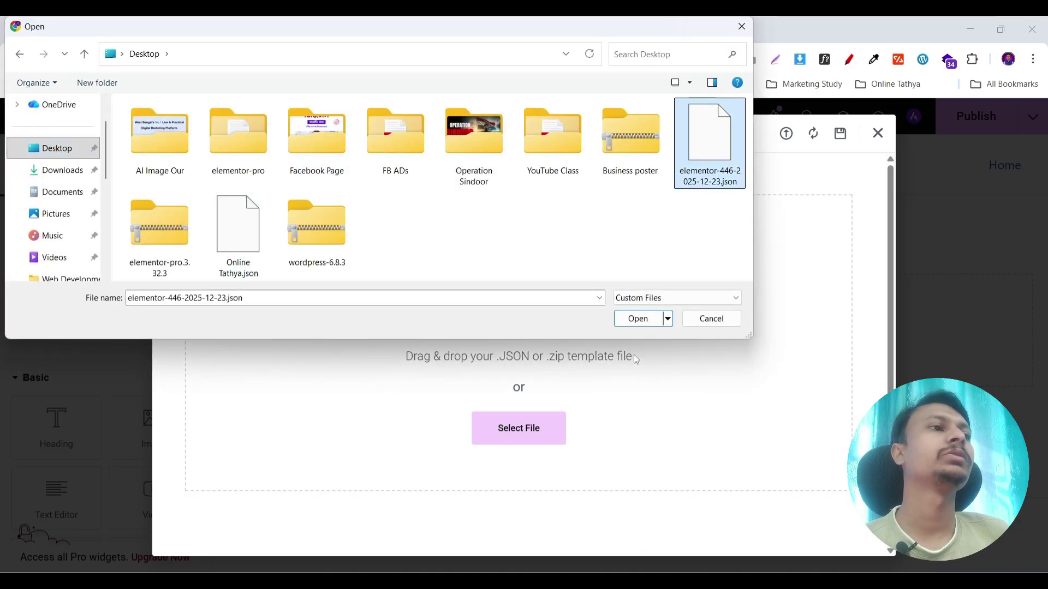
pyautogui.click(629, 322)
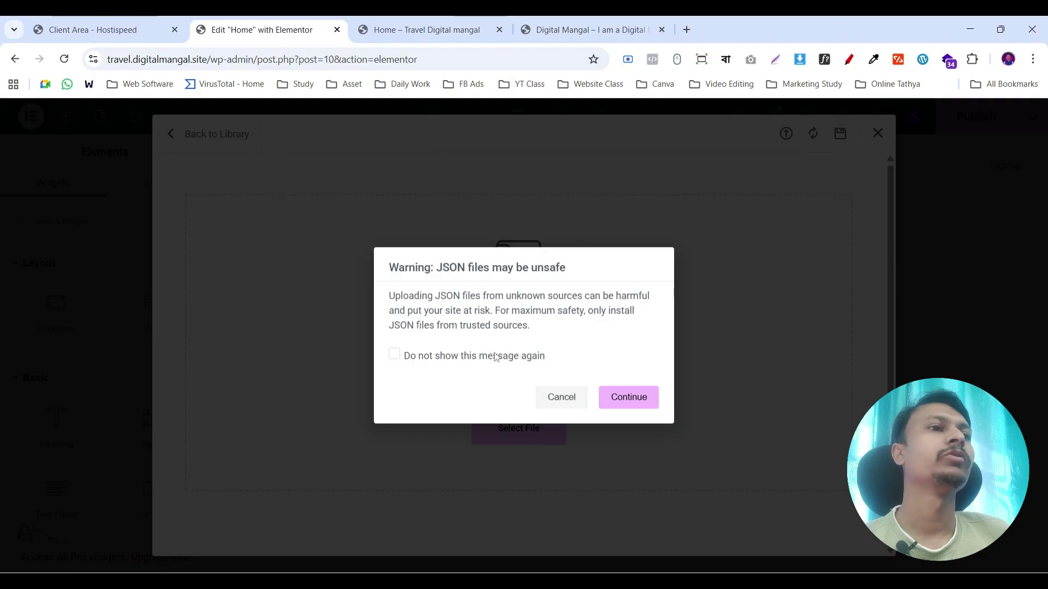
pyautogui.click(495, 357)
pyautogui.click(629, 397)
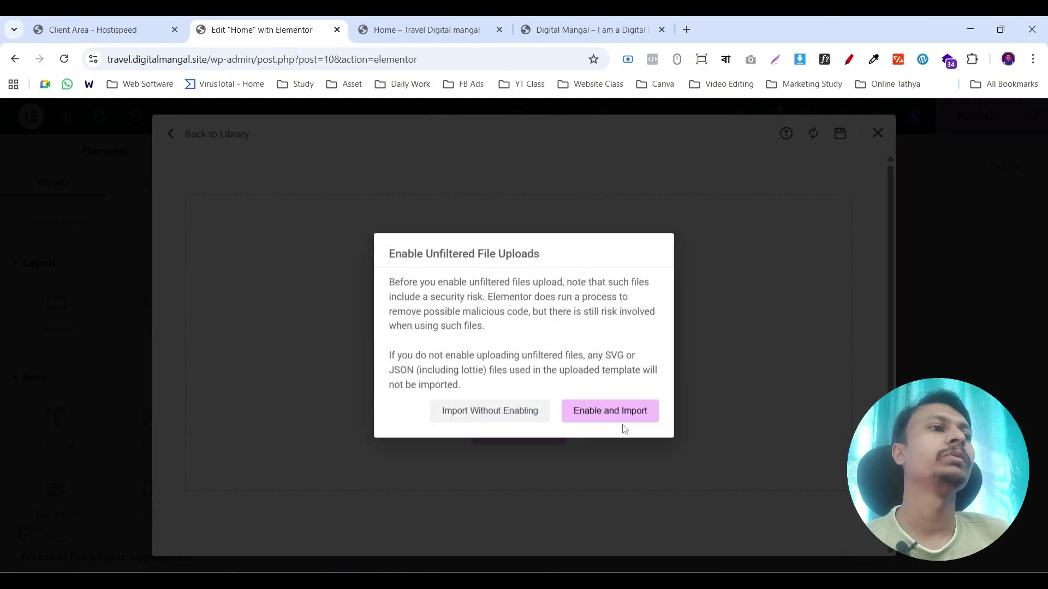
pyautogui.click(617, 420)
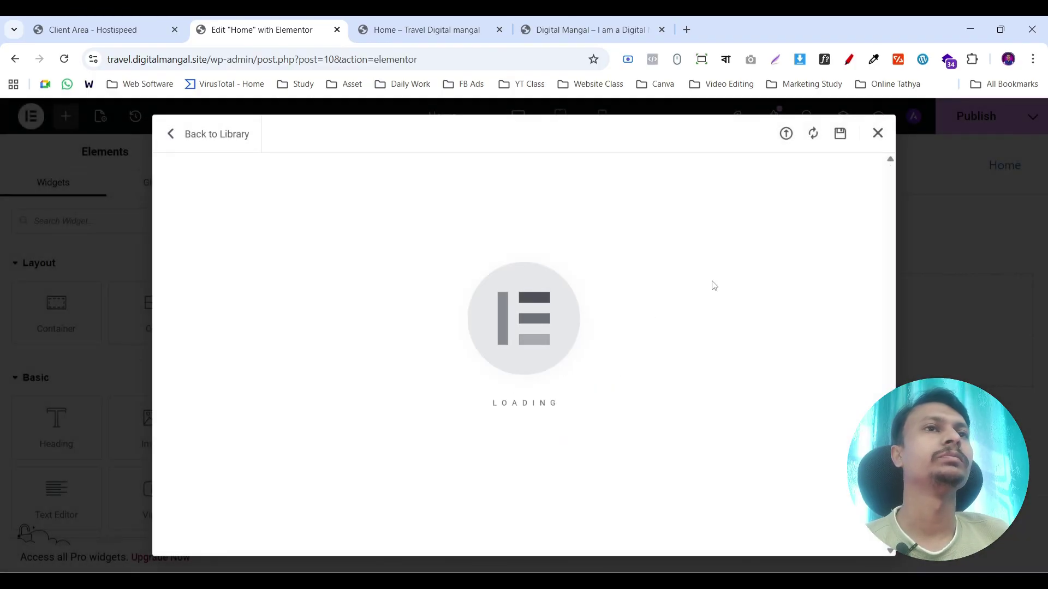
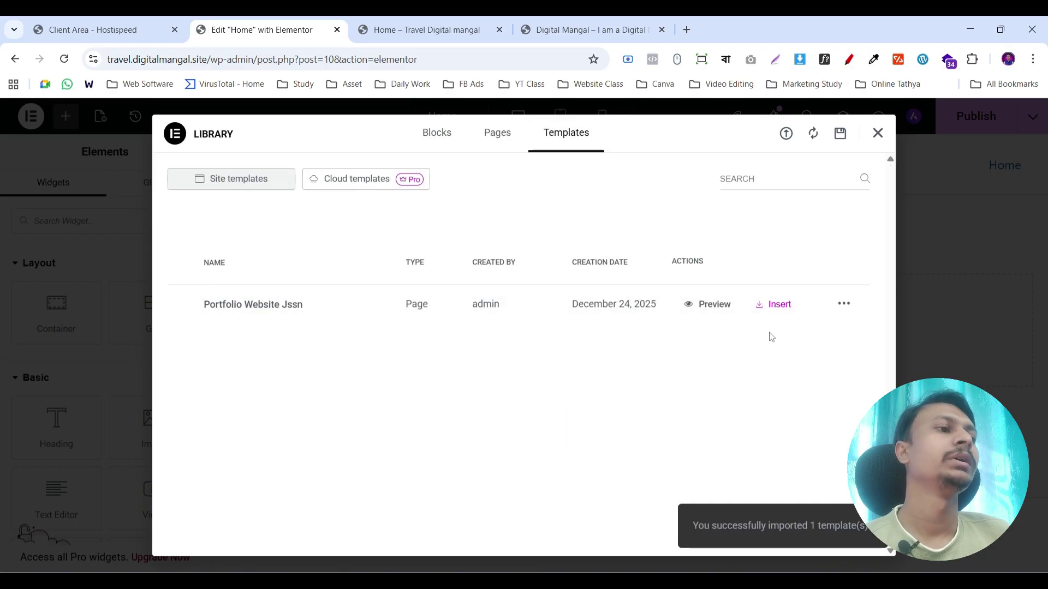
# - Insert the imported Portfolio Website Jssn template into the Home page from the Templates tab
pyautogui.click(775, 304)
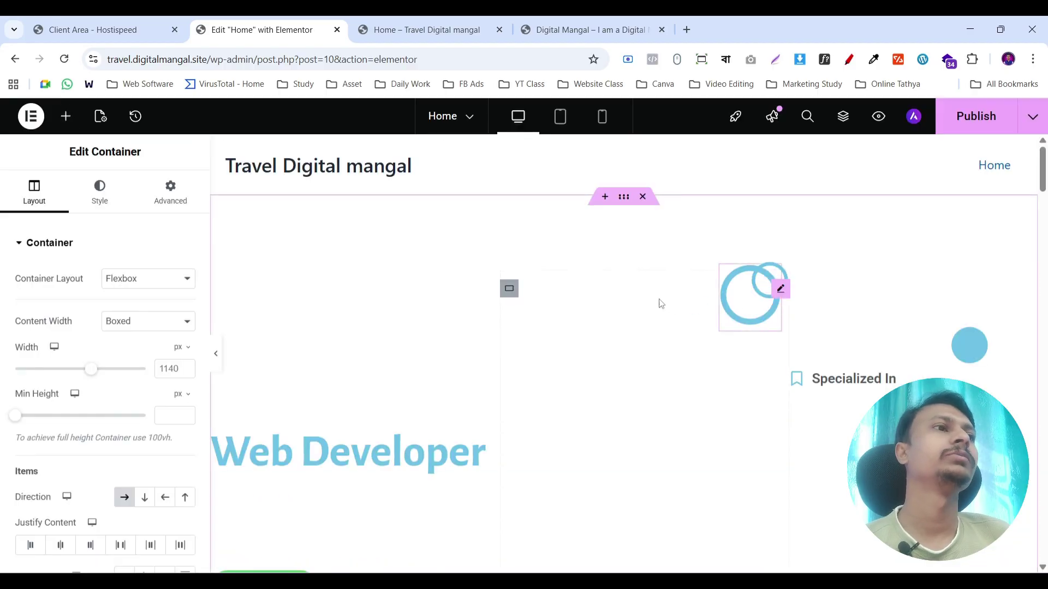
pyautogui.scroll(-10, 658, 302)
pyautogui.scroll(-12, 608, 311)
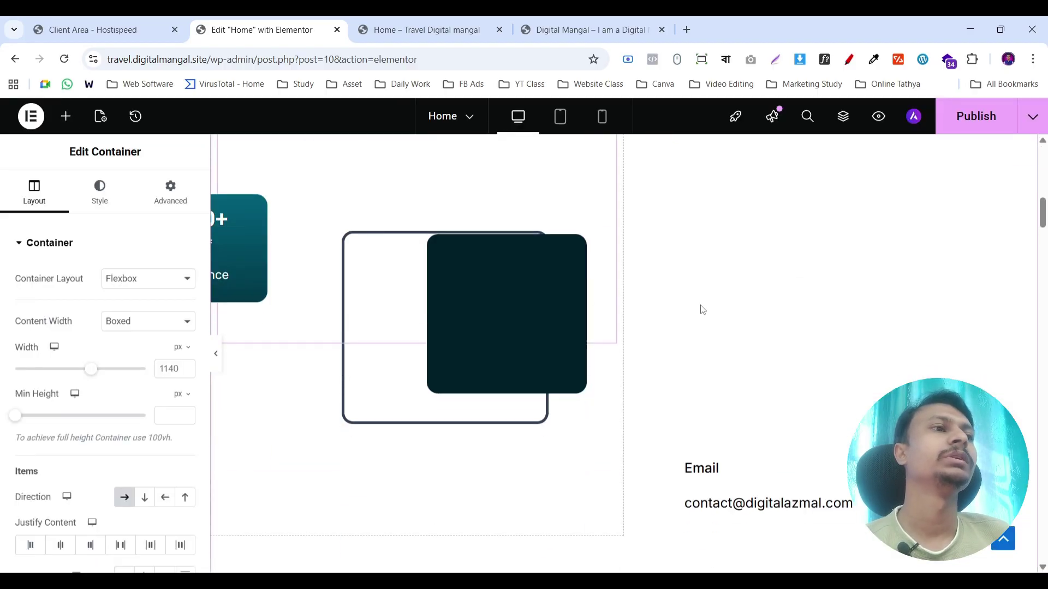
pyautogui.scroll(-10, 673, 309)
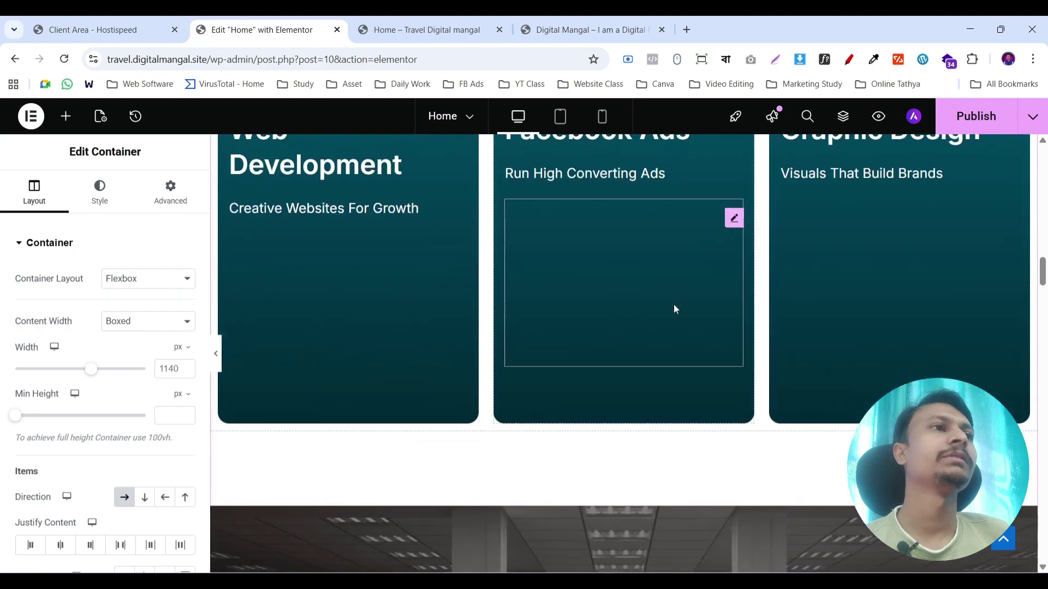
pyautogui.scroll(3, 731, 309)
pyautogui.scroll(2, 572, 309)
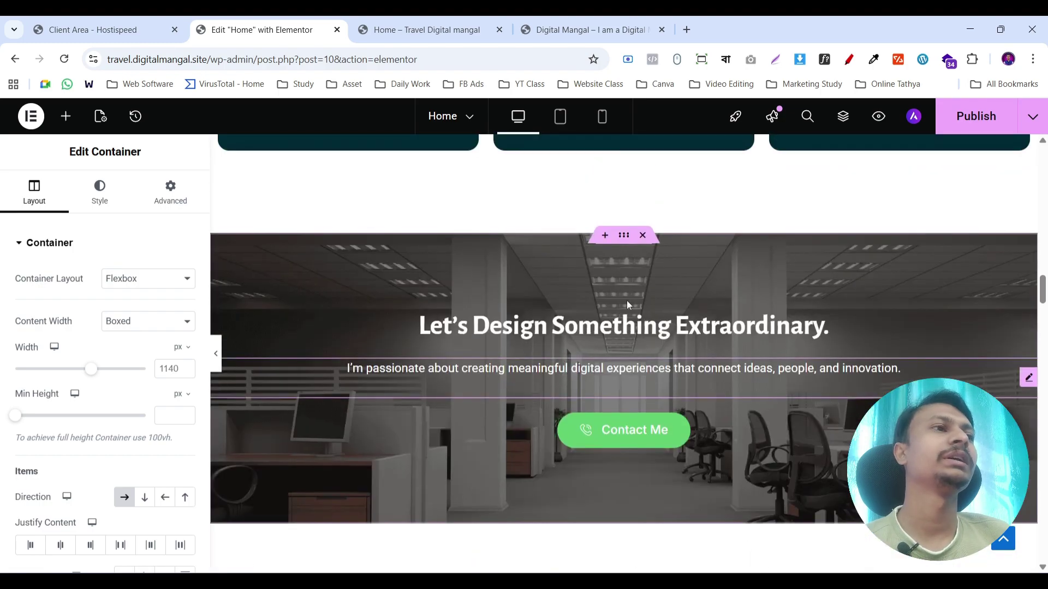
pyautogui.scroll(-10, 627, 300)
pyautogui.scroll(-10, 701, 317)
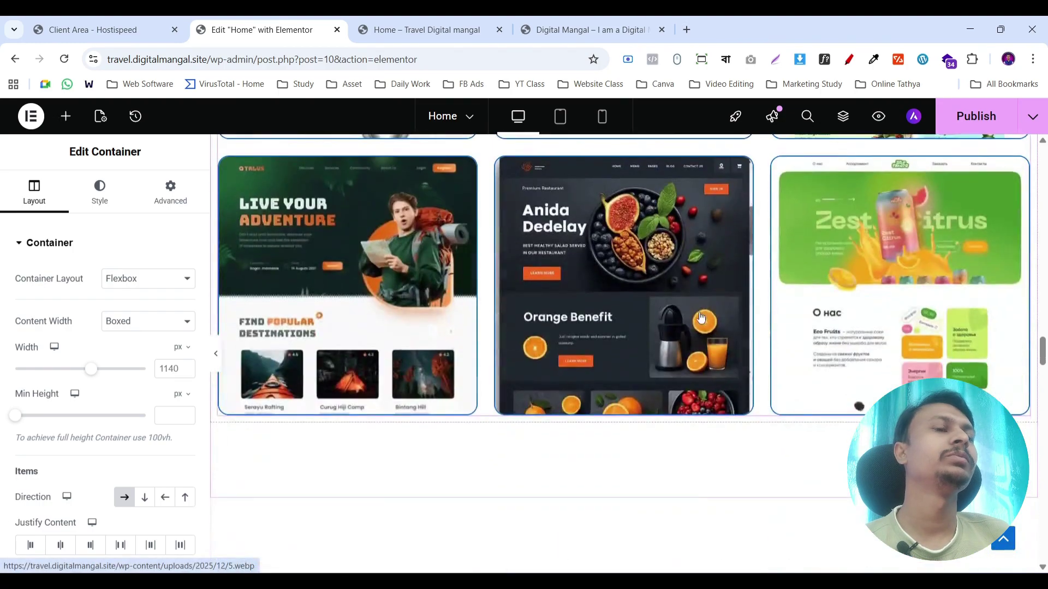
pyautogui.scroll(-15, 623, 337)
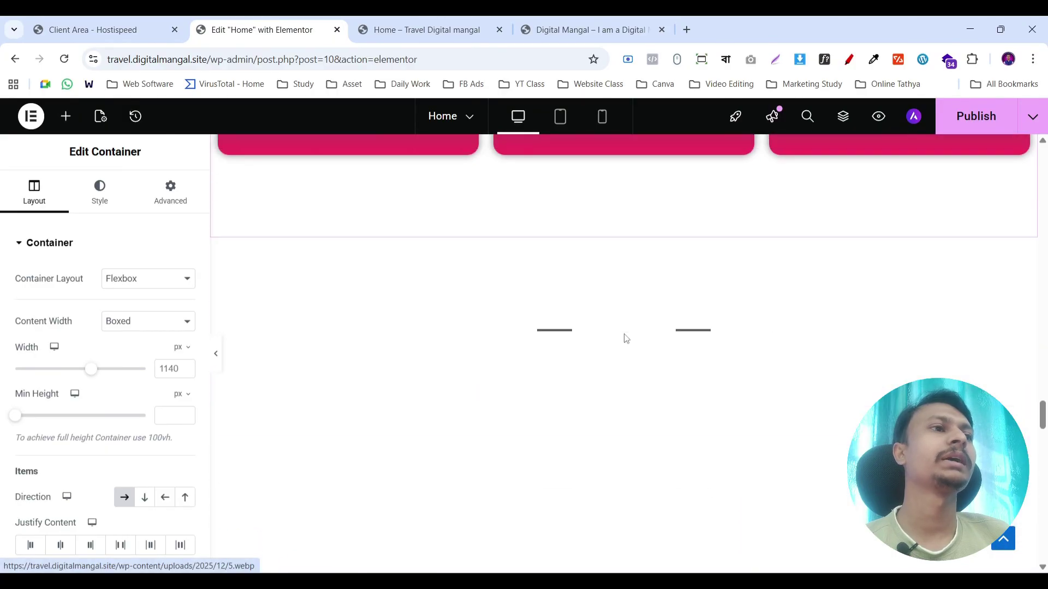
pyautogui.scroll(-15, 650, 342)
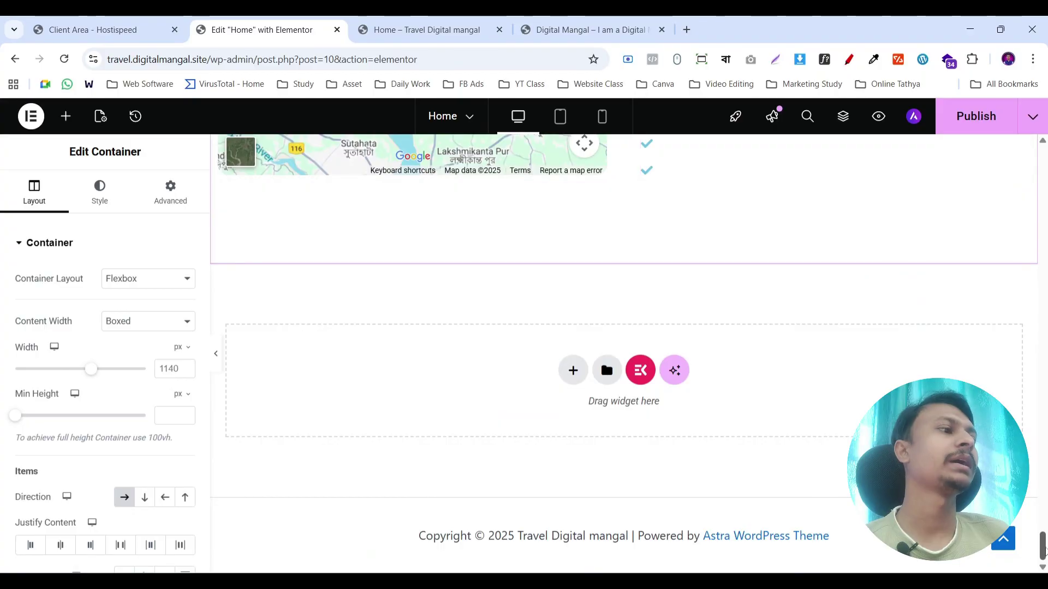
pyautogui.moveTo(1044, 548); pyautogui.dragTo(1043, 158)
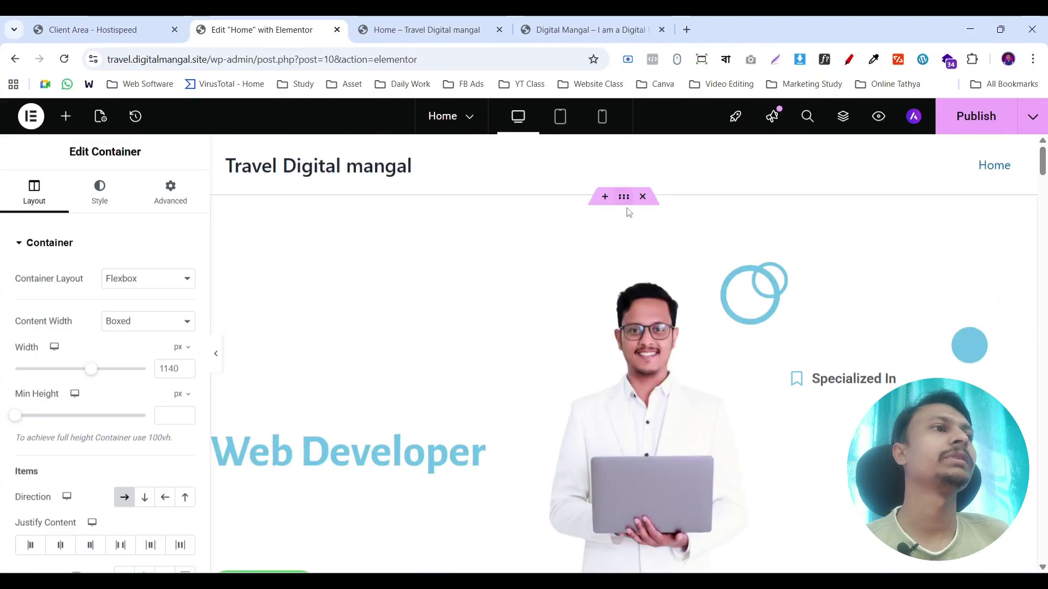
# - Replace the hero photo with the newly uploaded mmm image file
pyautogui.click(656, 336)
pyautogui.click(85, 348)
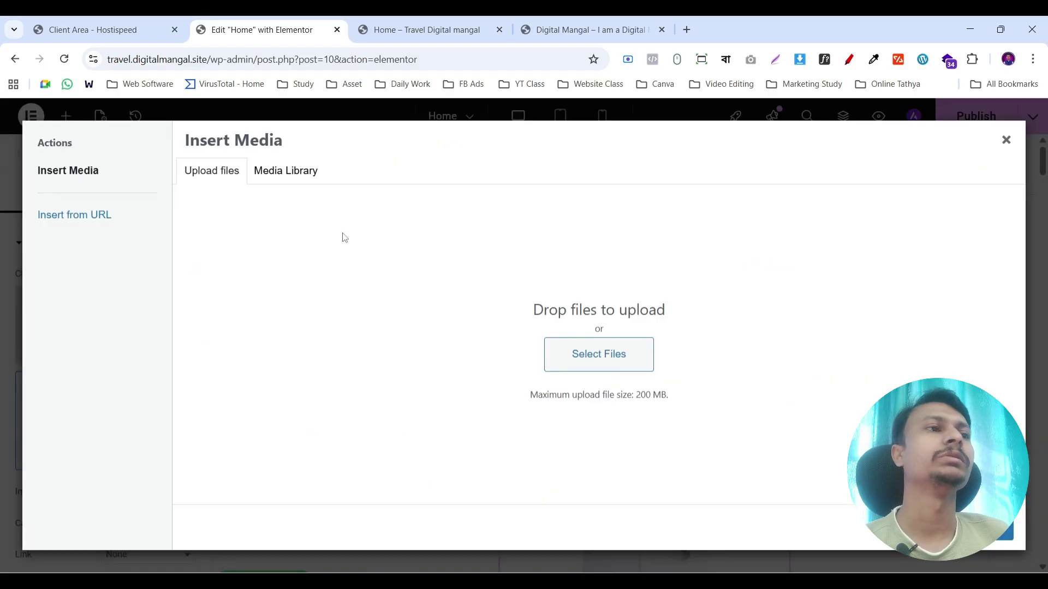
pyautogui.click(590, 355)
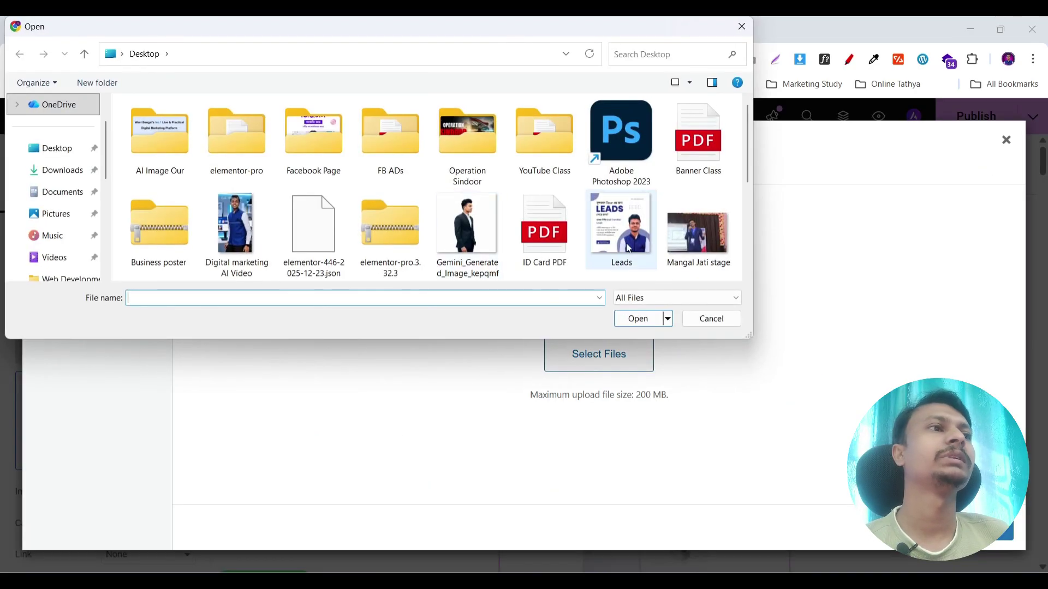
pyautogui.scroll(-5, 631, 217)
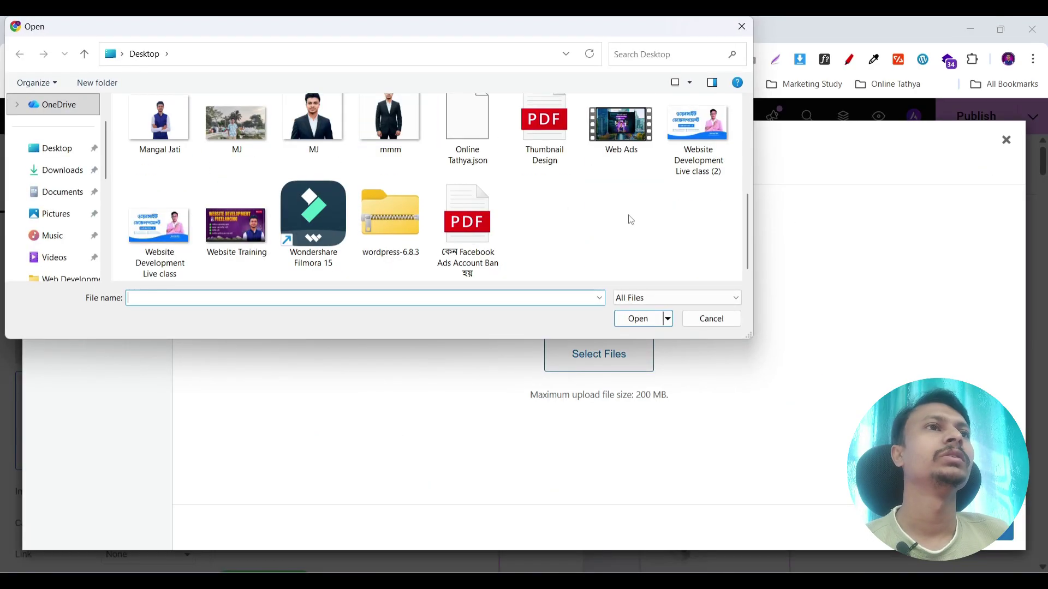
pyautogui.scroll(1, 631, 220)
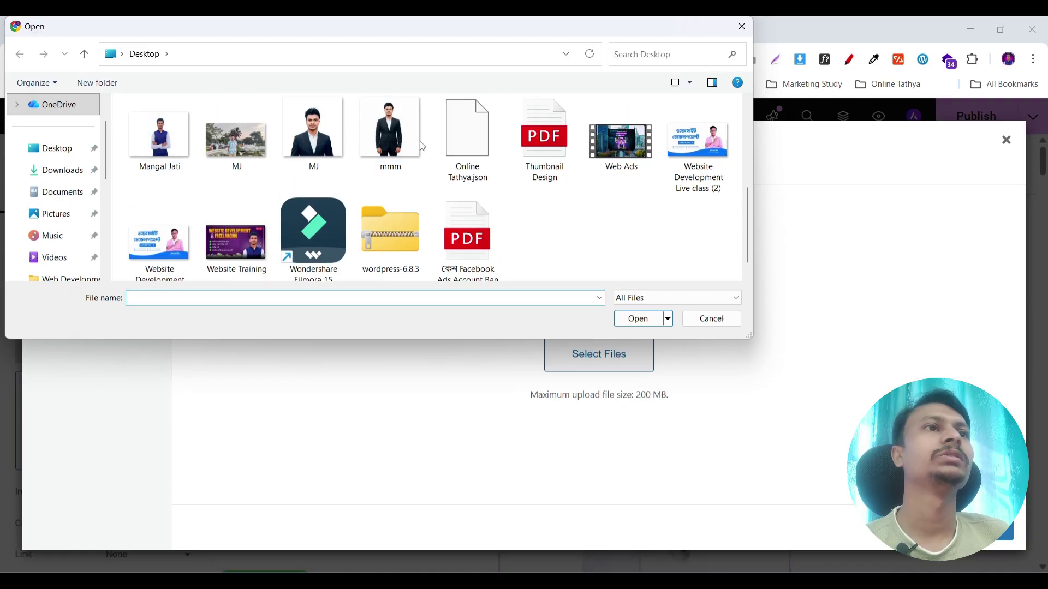
pyautogui.click(403, 130)
pyautogui.click(638, 319)
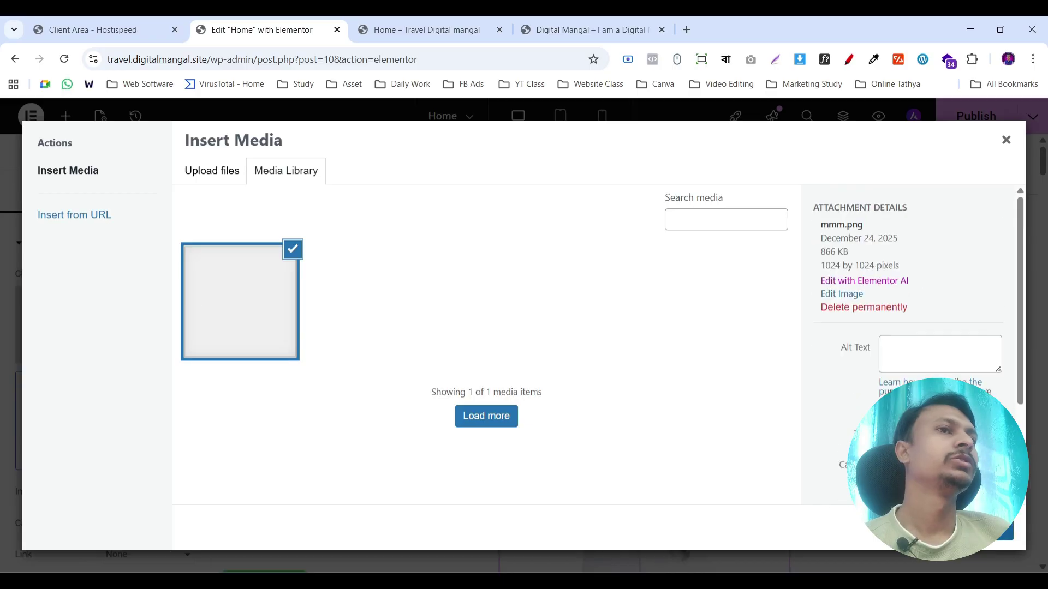
pyautogui.click(991, 528)
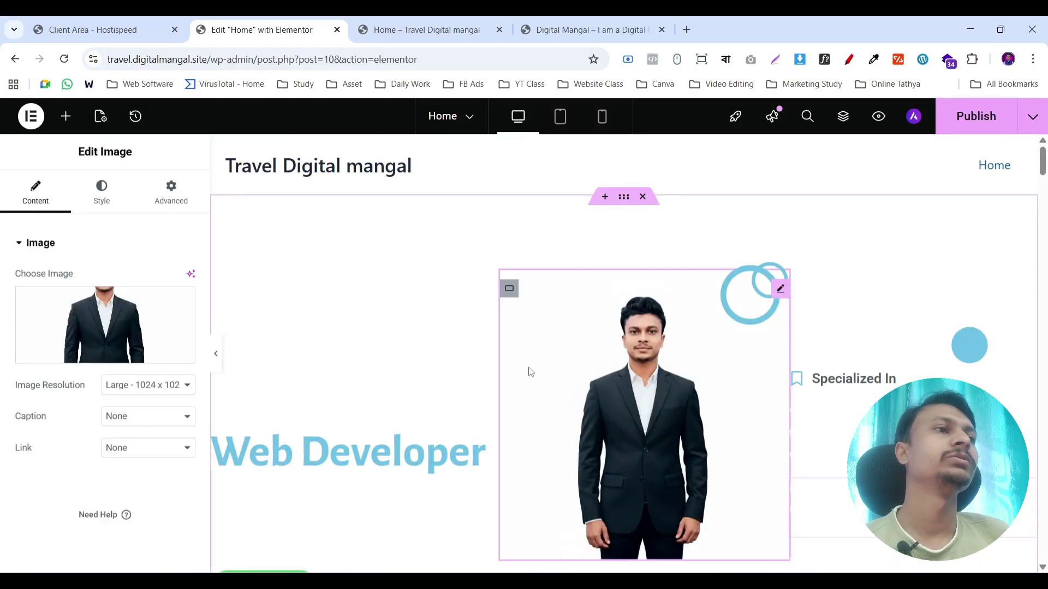
pyautogui.scroll(-2, 647, 336)
pyautogui.scroll(2, 622, 345)
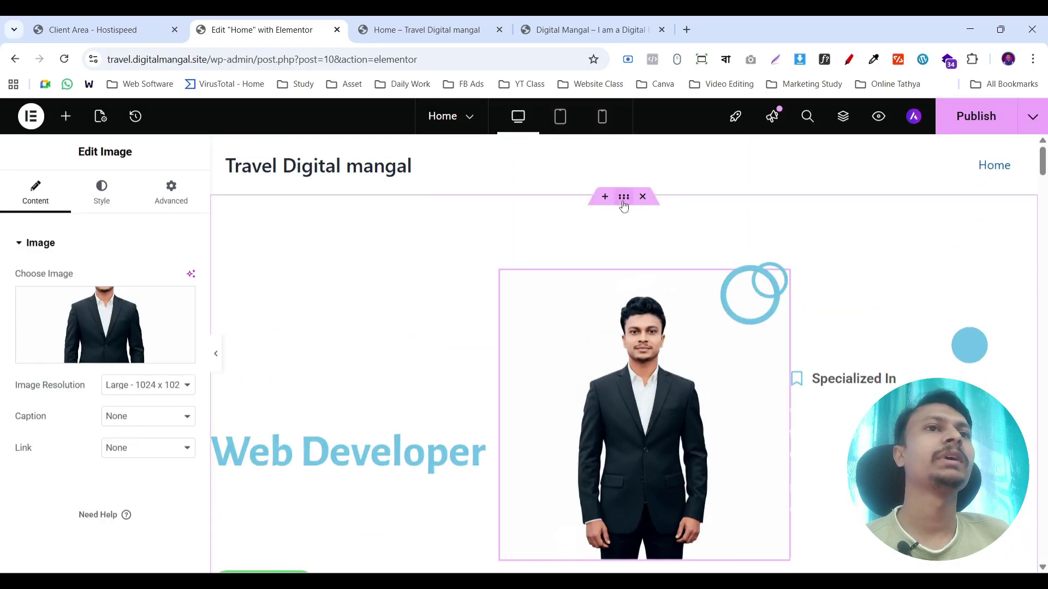
# - Darken the hero section's first gradient background colour to near black
pyautogui.click(624, 199)
pyautogui.click(100, 192)
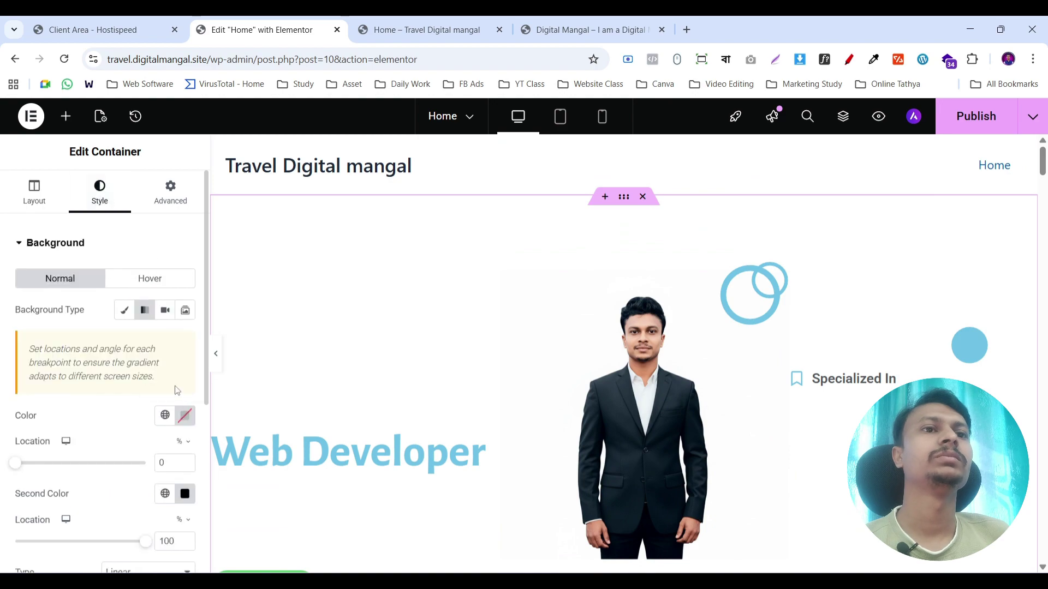
pyautogui.click(185, 415)
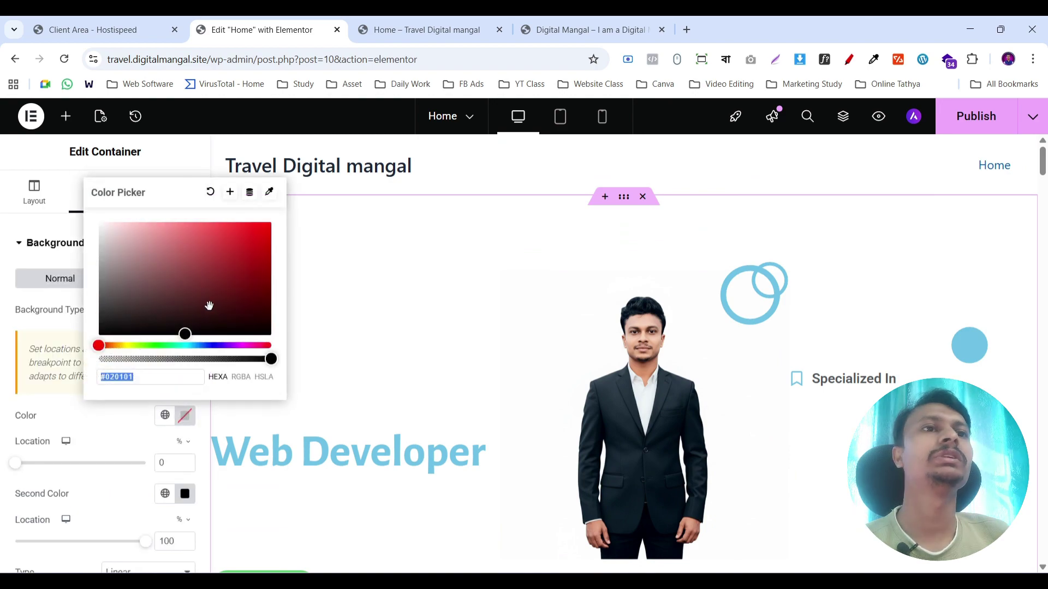
pyautogui.moveTo(238, 317); pyautogui.dragTo(241, 333)
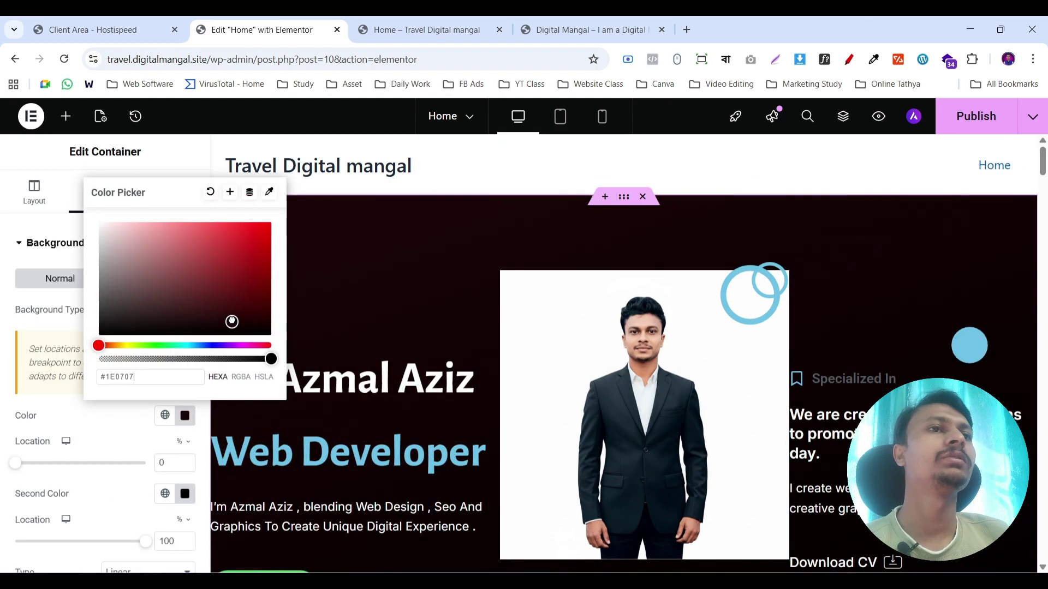
# - Swap the hero photo again for another newly uploaded portrait
pyautogui.click(532, 352)
pyautogui.click(93, 358)
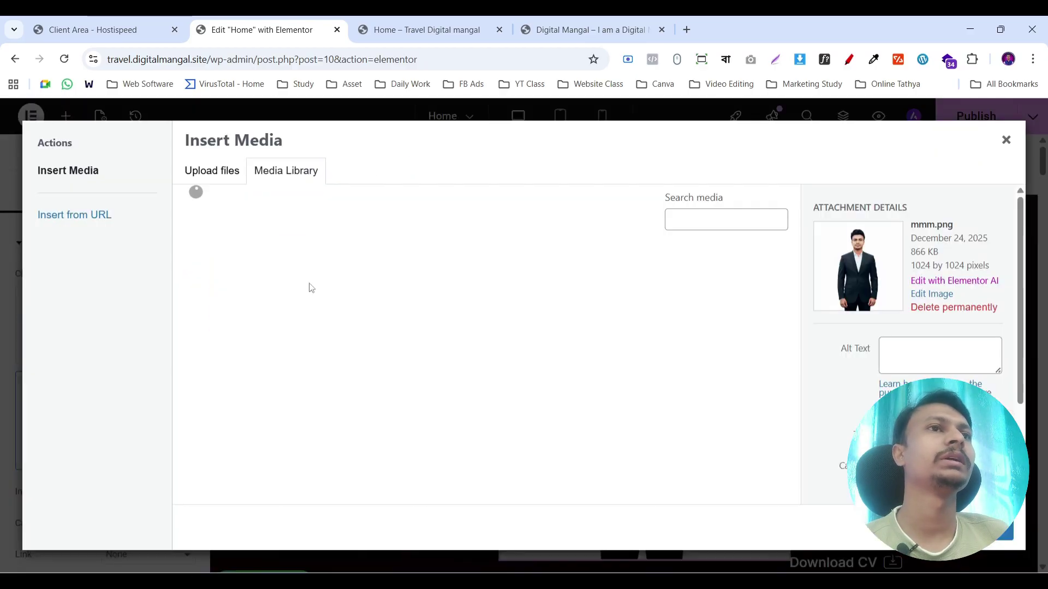
pyautogui.click(222, 170)
pyautogui.click(637, 353)
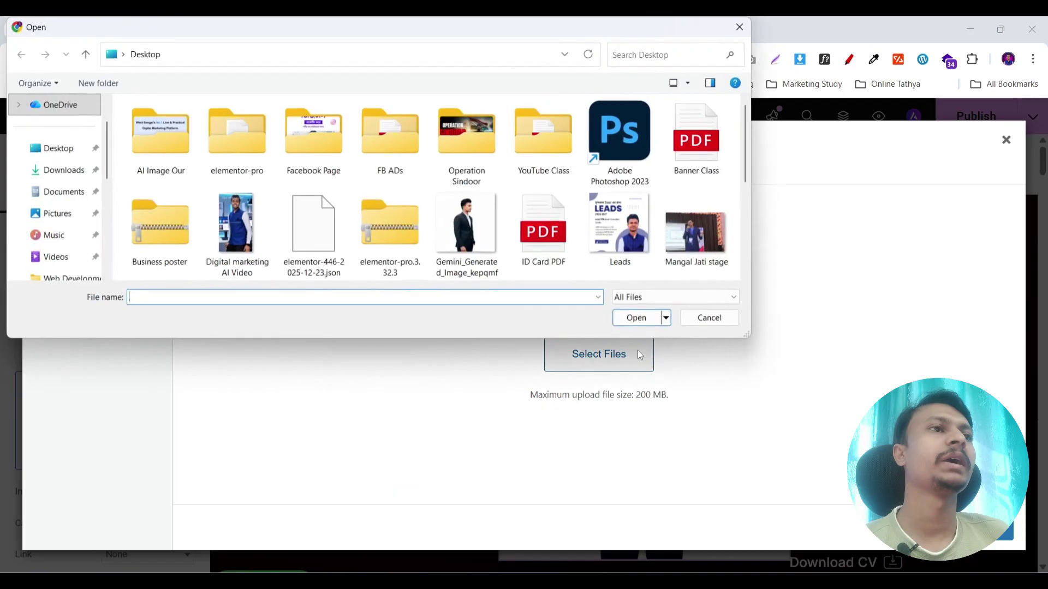
pyautogui.scroll(-5, 574, 200)
pyautogui.scroll(3, 541, 213)
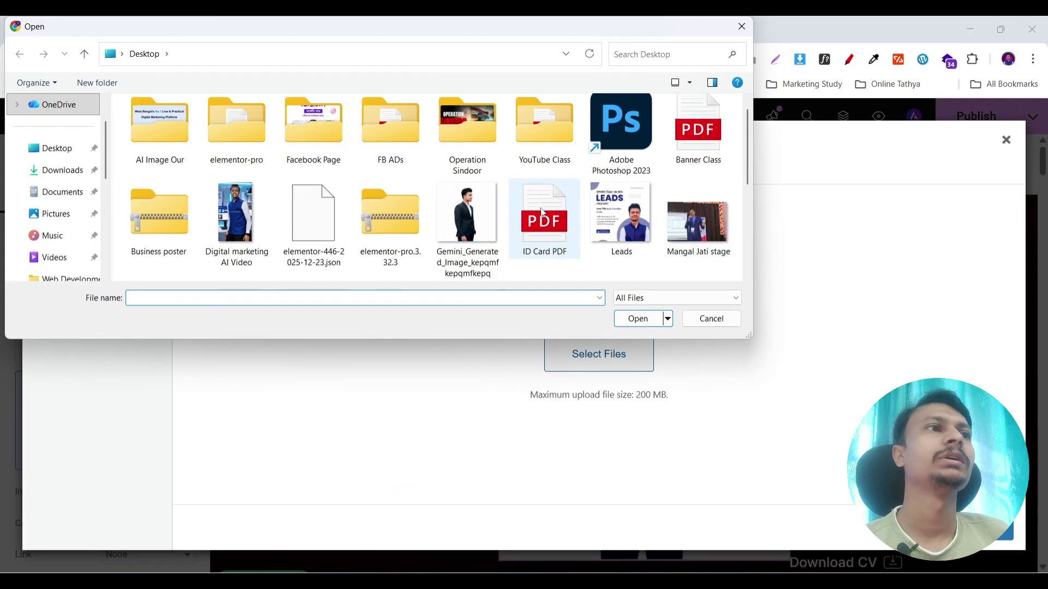
pyautogui.scroll(-3, 540, 213)
pyautogui.click(180, 170)
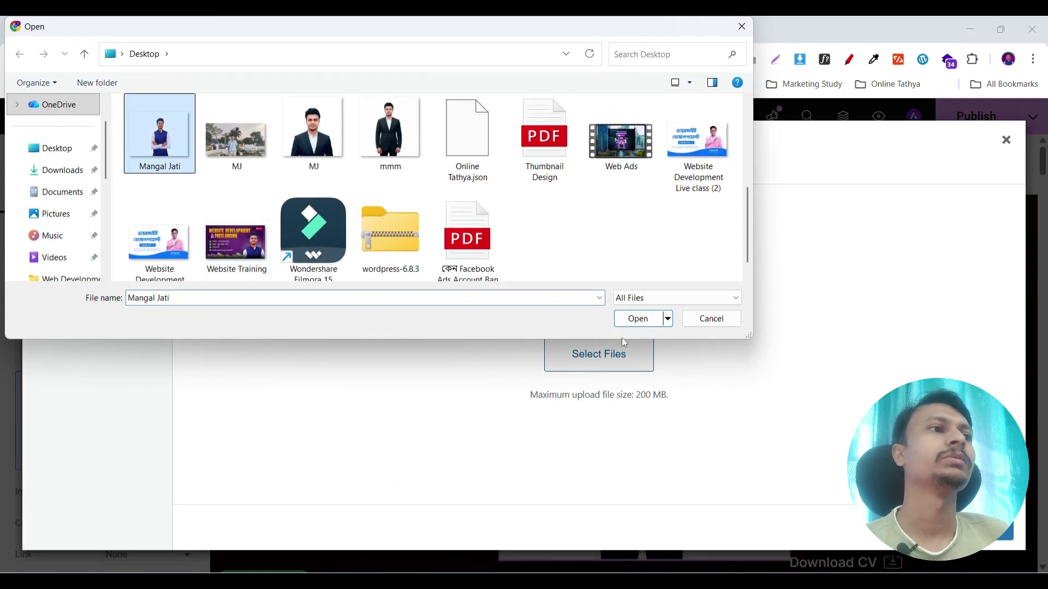
pyautogui.click(638, 318)
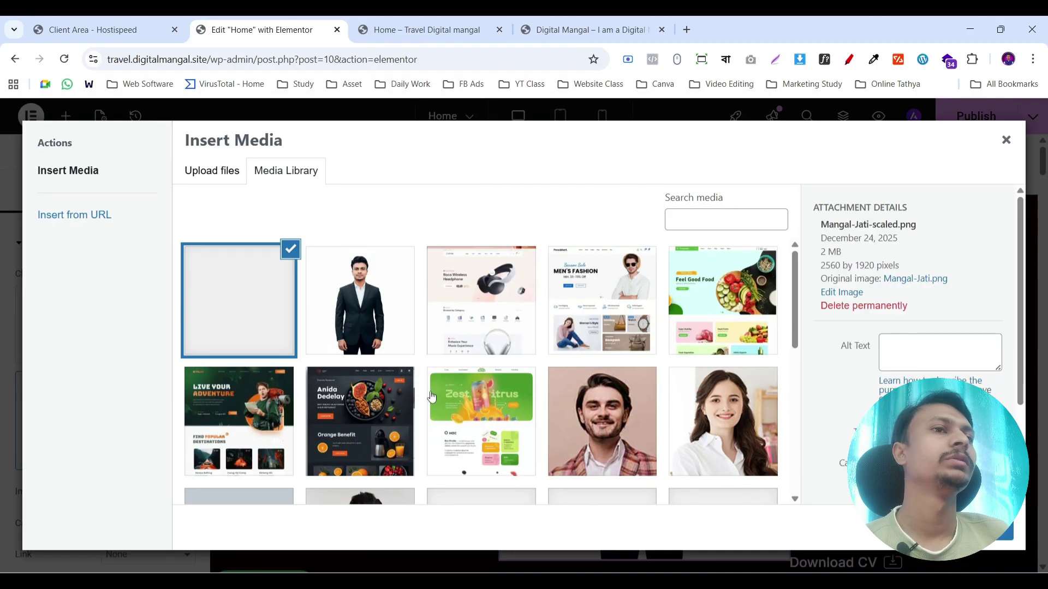
pyautogui.click(999, 535)
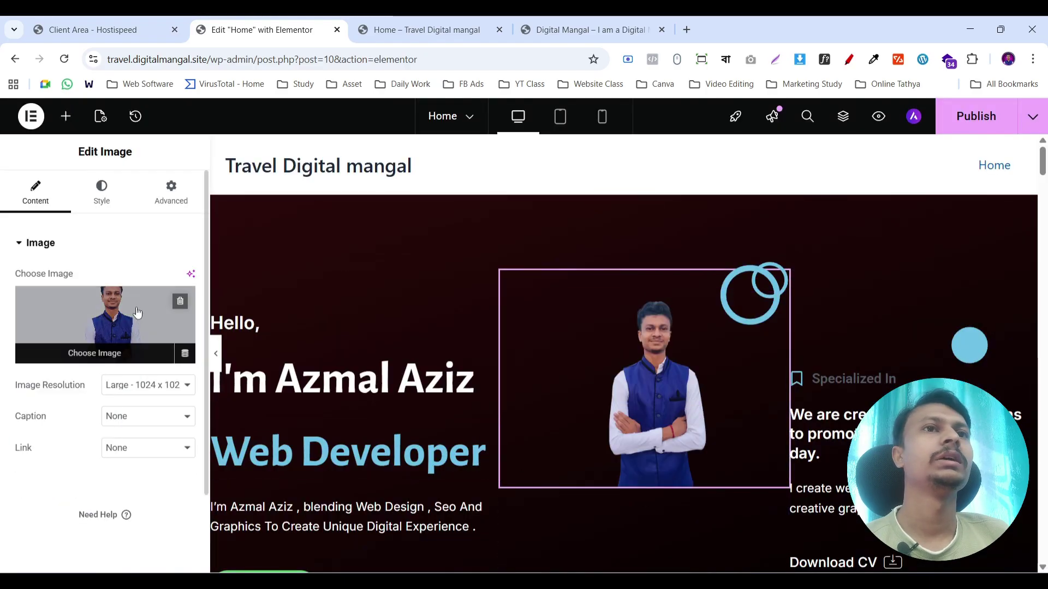
pyautogui.scroll(-5, 665, 350)
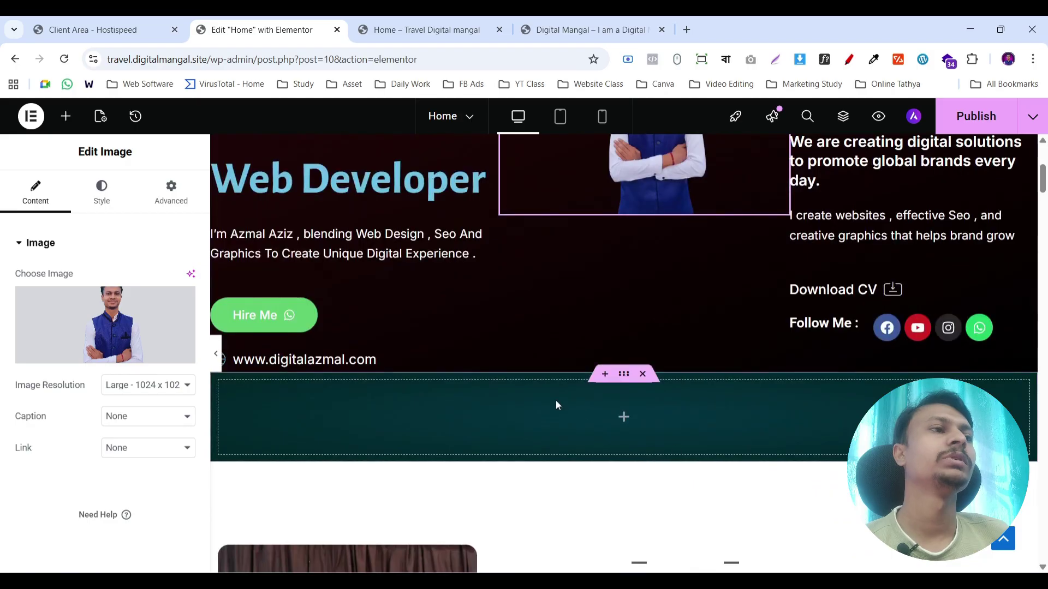
pyautogui.scroll(6, 649, 258)
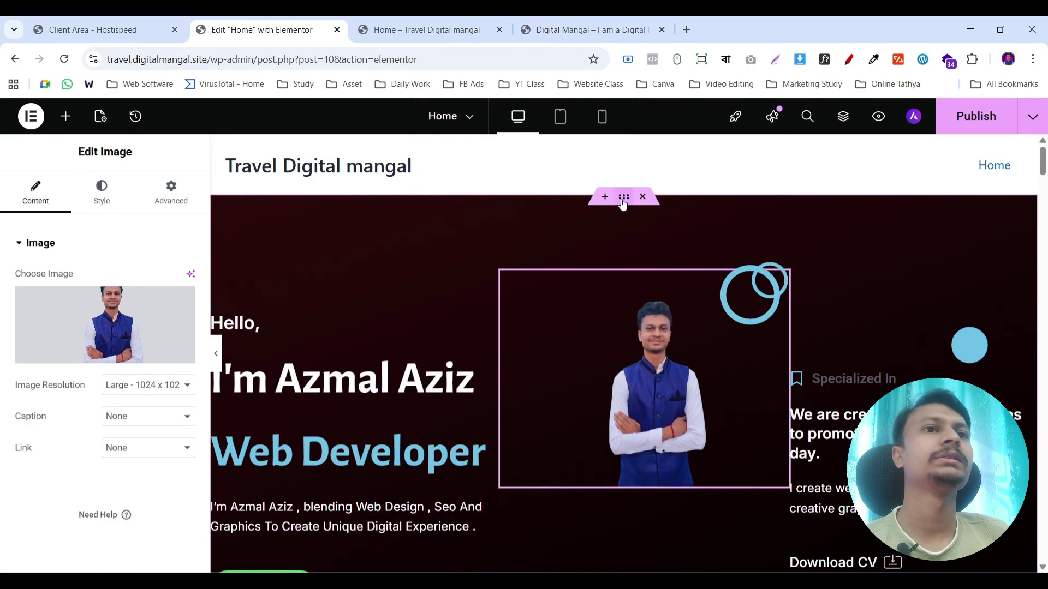
# - Change the hero section's first gradient colour, trying red and then navy blue
pyautogui.click(624, 197)
pyautogui.click(102, 194)
pyautogui.click(184, 415)
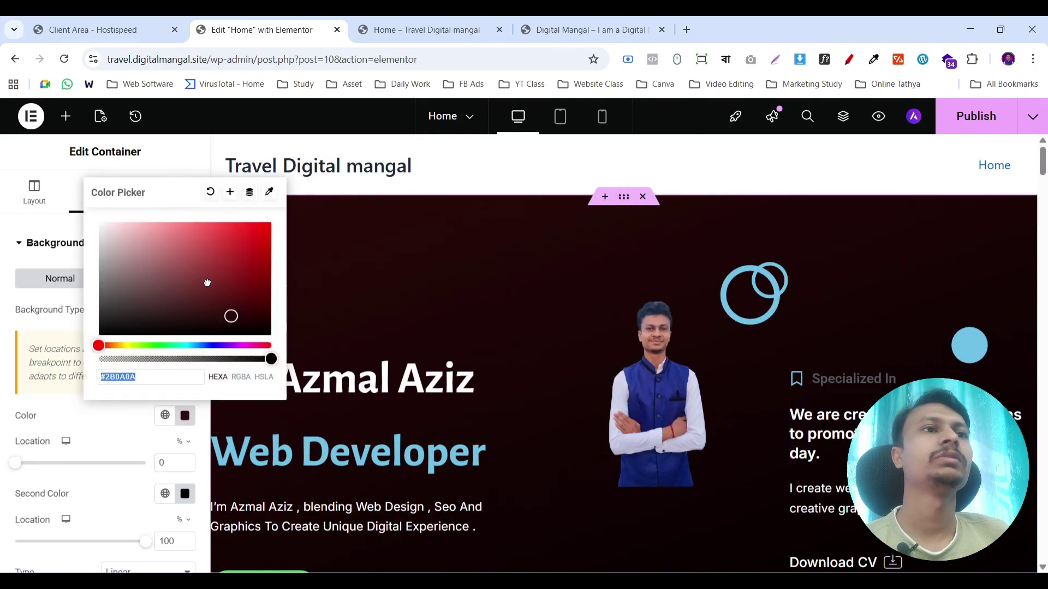
pyautogui.moveTo(207, 283)
pyautogui.mouseDown()
pyautogui.moveTo(256, 256)
pyautogui.moveTo(273, 284)
pyautogui.mouseUp()
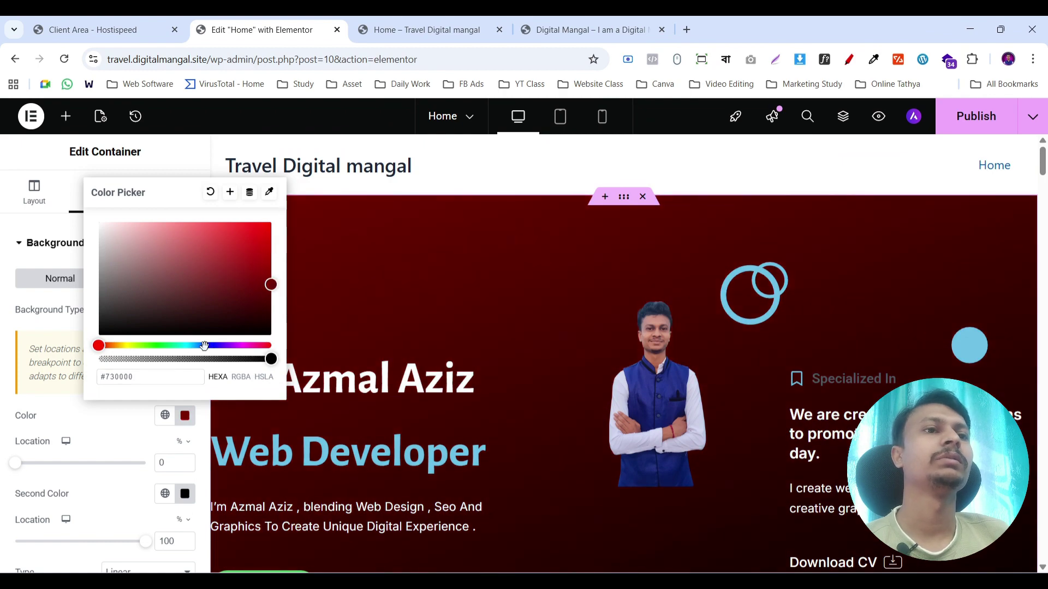
pyautogui.moveTo(205, 345)
pyautogui.mouseDown()
pyautogui.moveTo(227, 345)
pyautogui.moveTo(205, 345)
pyautogui.mouseUp()
pyautogui.click(1, 335)
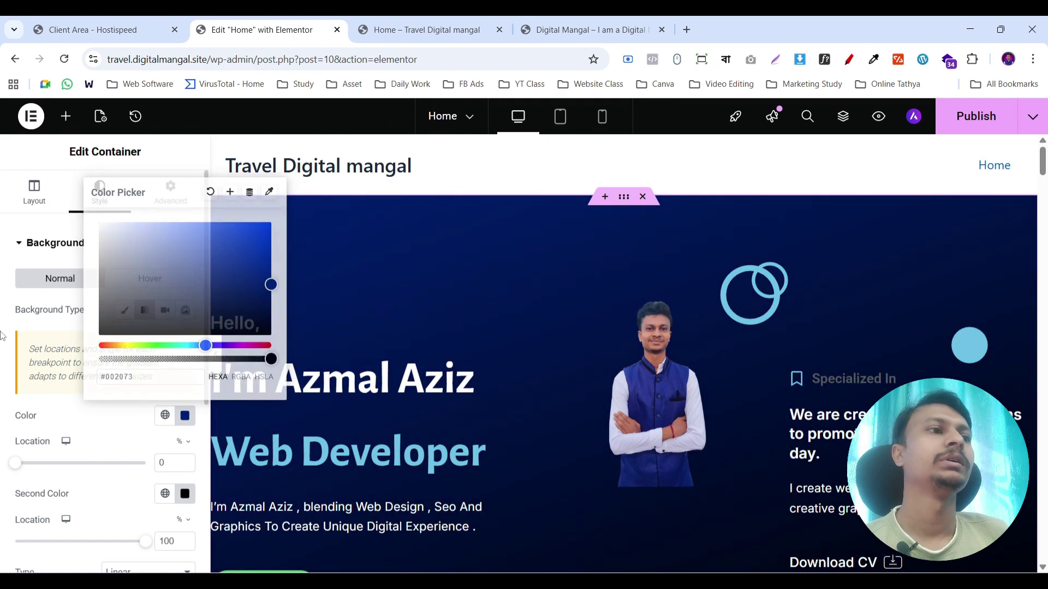
pyautogui.scroll(-2, 723, 436)
# - Size the hero portrait to 100% width, 100 max width and 285 px height
pyautogui.click(768, 215)
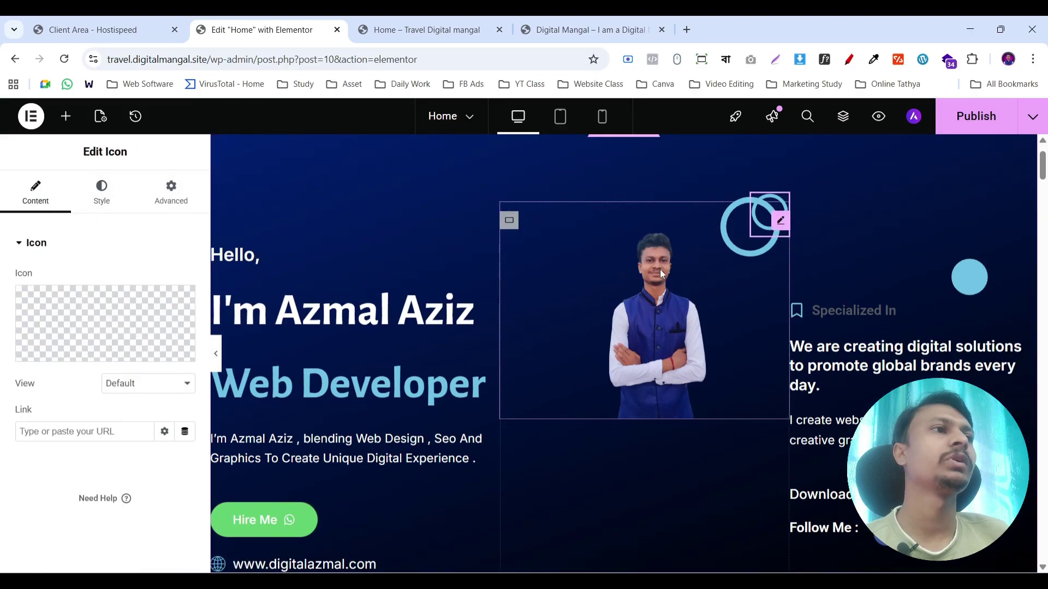
pyautogui.click(660, 270)
pyautogui.click(102, 191)
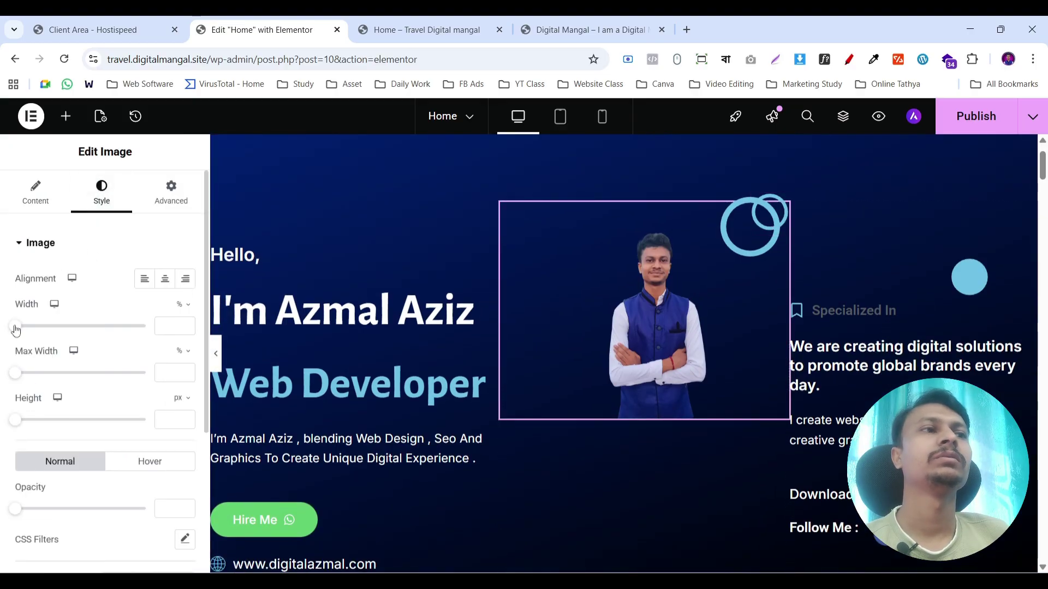
pyautogui.moveTo(16, 330); pyautogui.dragTo(155, 350)
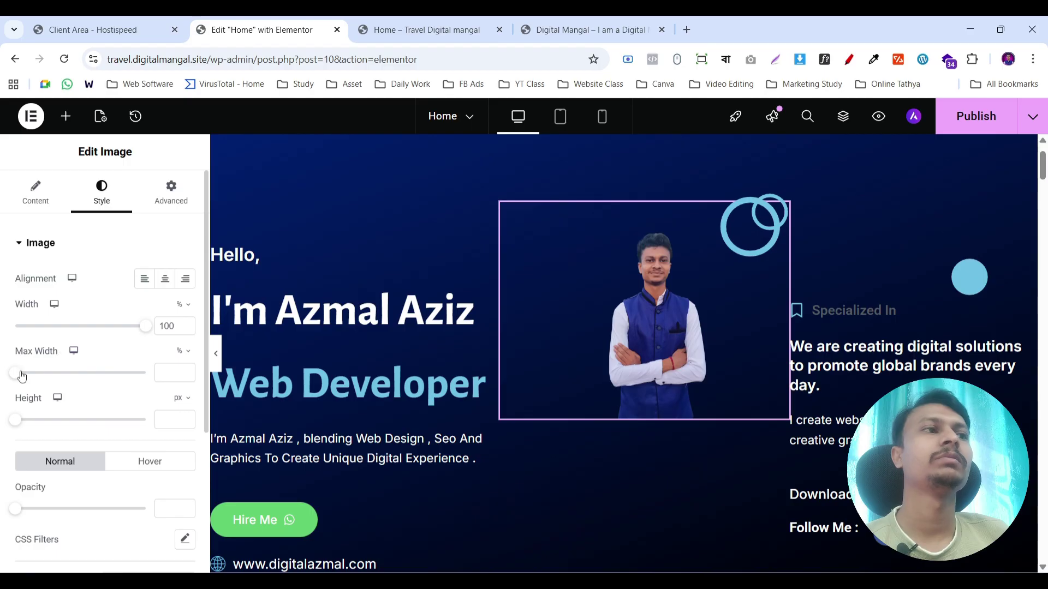
pyautogui.moveTo(22, 377); pyautogui.dragTo(145, 411)
pyautogui.moveTo(14, 425); pyautogui.dragTo(91, 435)
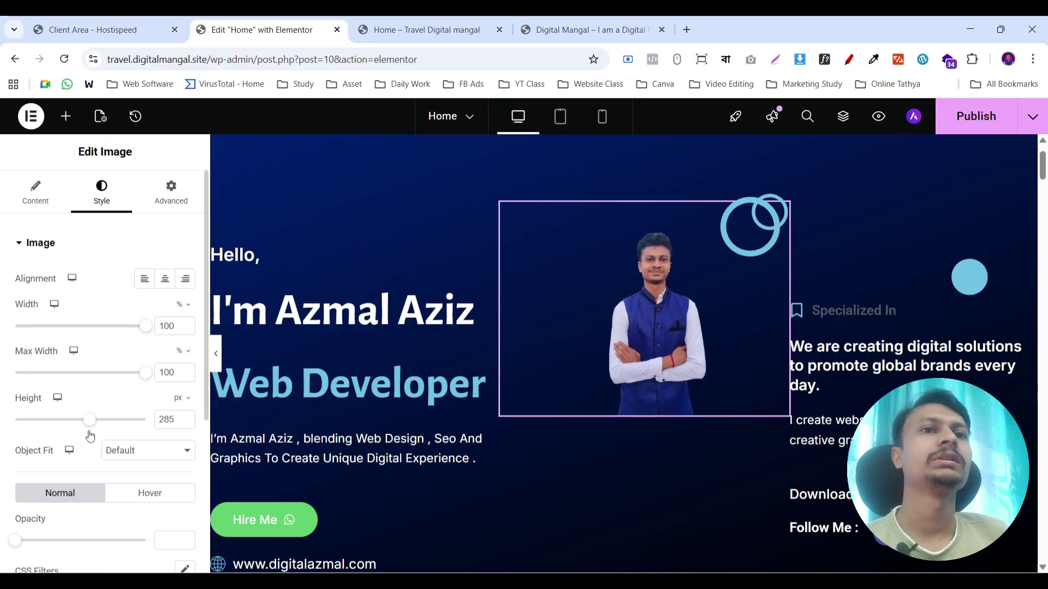
pyautogui.moveTo(147, 376); pyautogui.dragTo(153, 375)
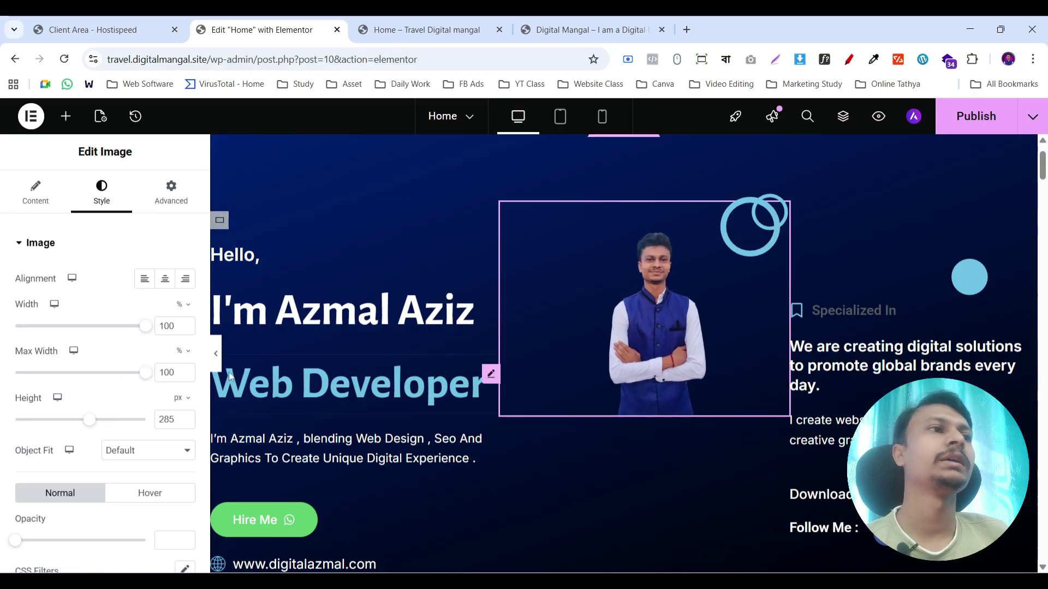
pyautogui.scroll(-3, 660, 344)
pyautogui.scroll(-7, 627, 472)
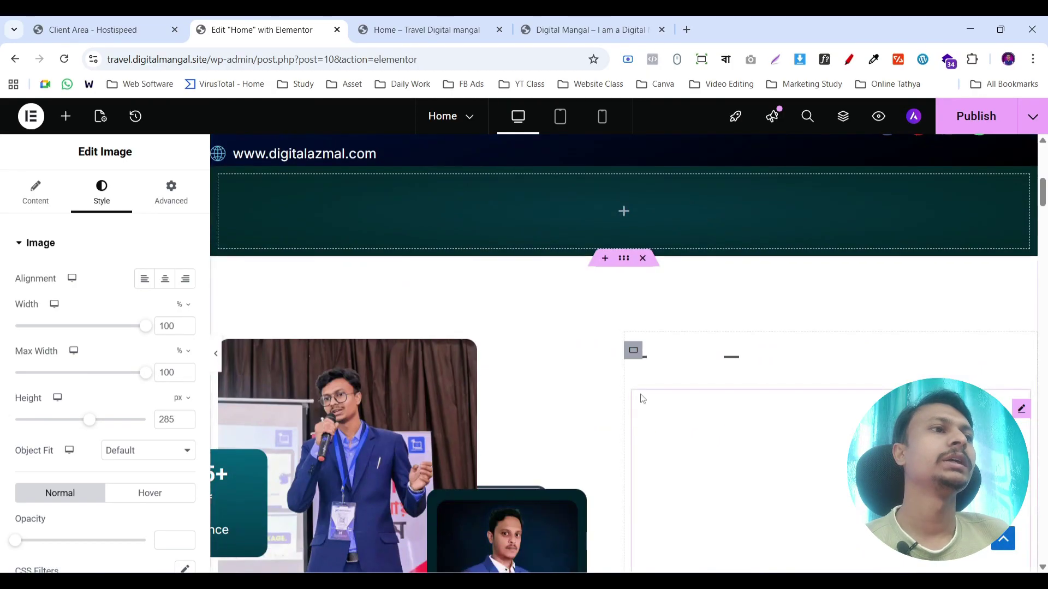
# - Set the About Me section's background colour to black
pyautogui.click(624, 191)
pyautogui.click(92, 200)
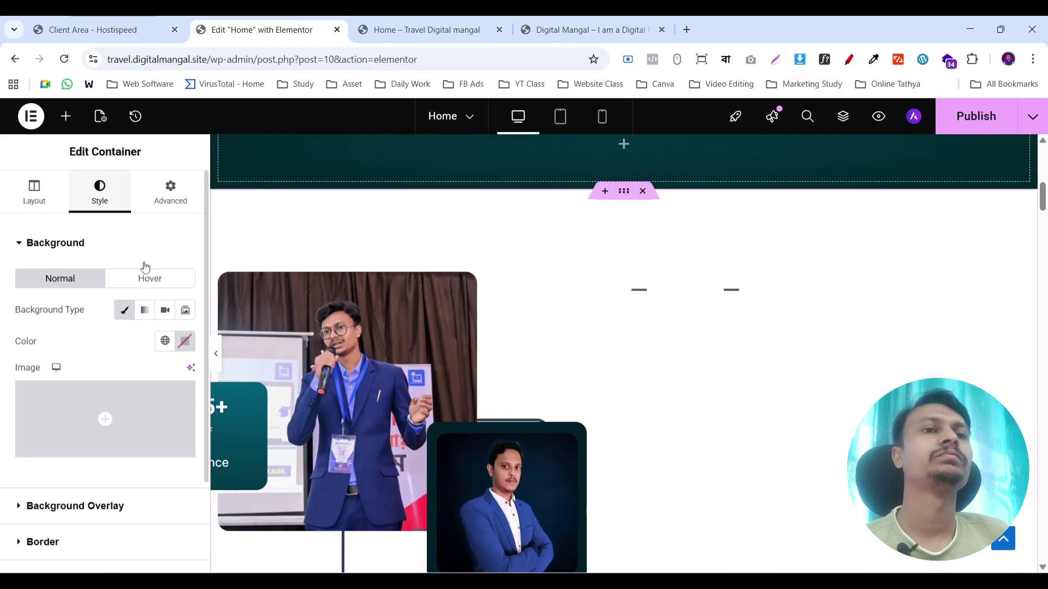
pyautogui.click(183, 342)
pyautogui.moveTo(146, 238); pyautogui.dragTo(108, 257)
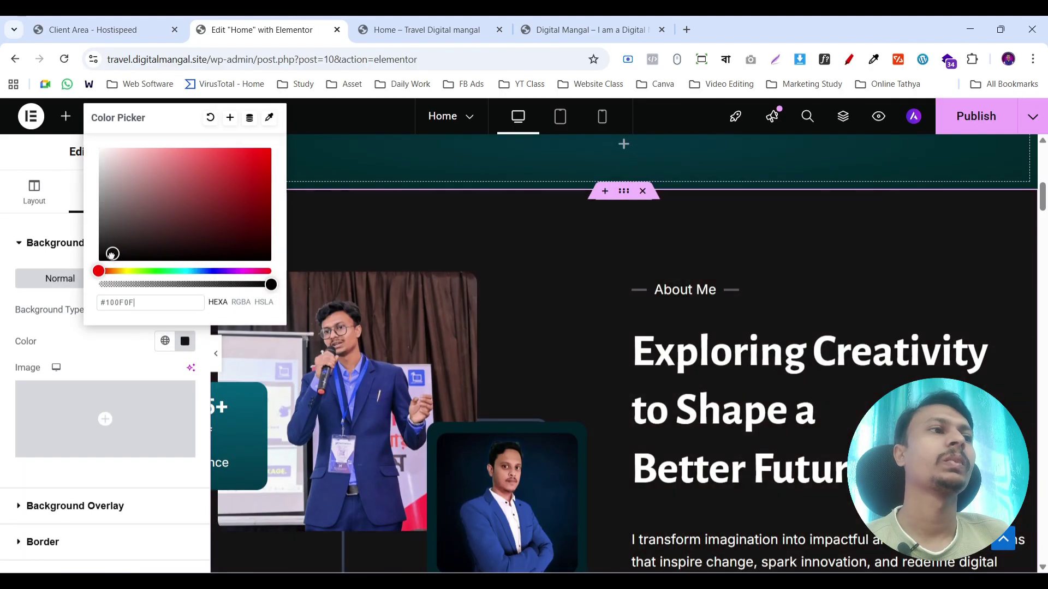
pyautogui.scroll(-10, 759, 267)
# - Give the Services section a gradient background with first colour #000000
pyautogui.click(395, 322)
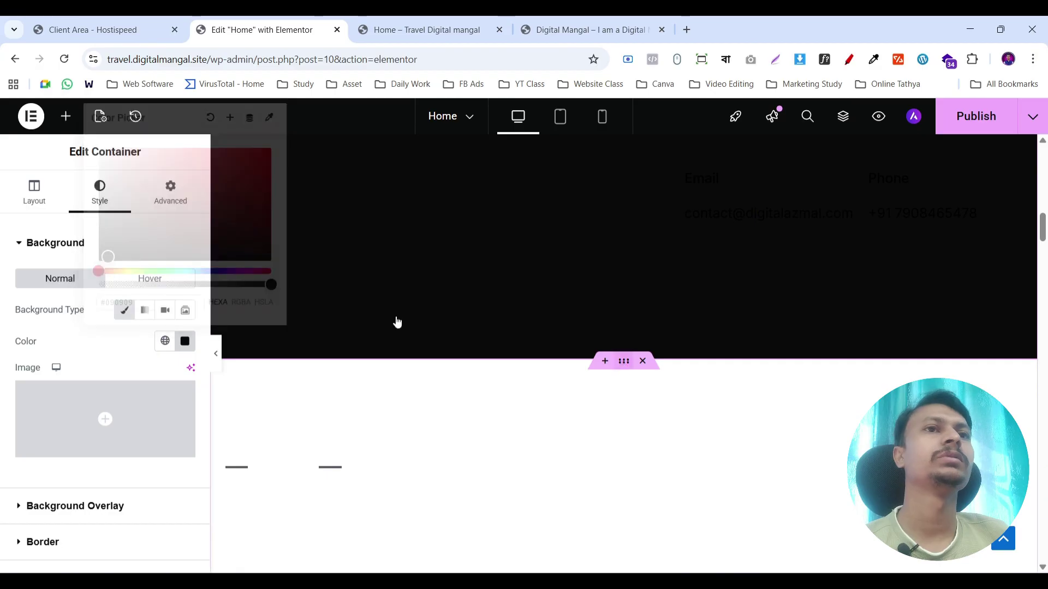
pyautogui.click(100, 192)
pyautogui.click(144, 310)
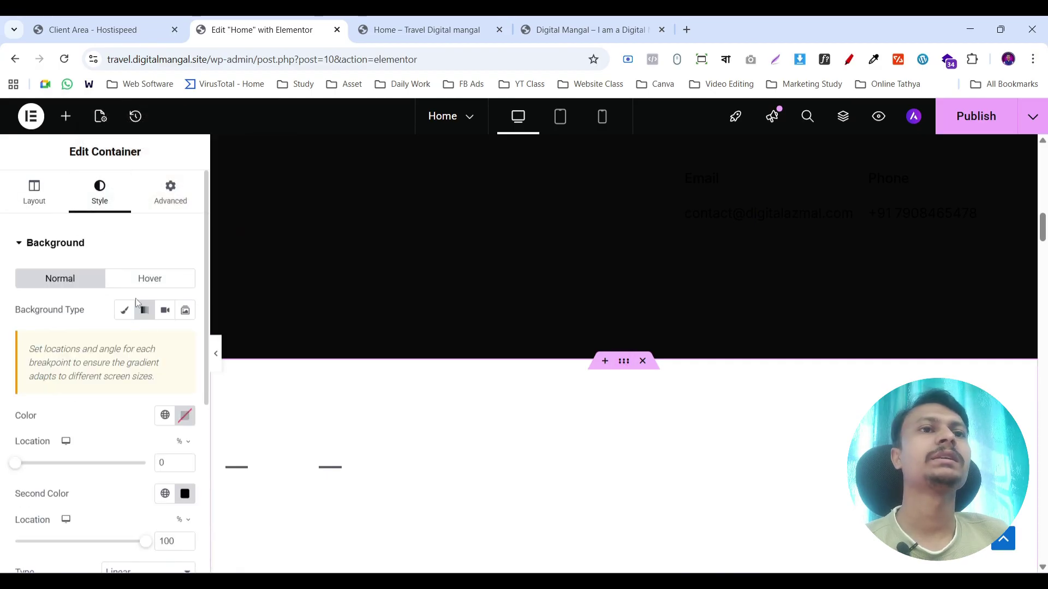
pyautogui.click(185, 416)
pyautogui.write('#000000')
pyautogui.scroll(-3, 715, 302)
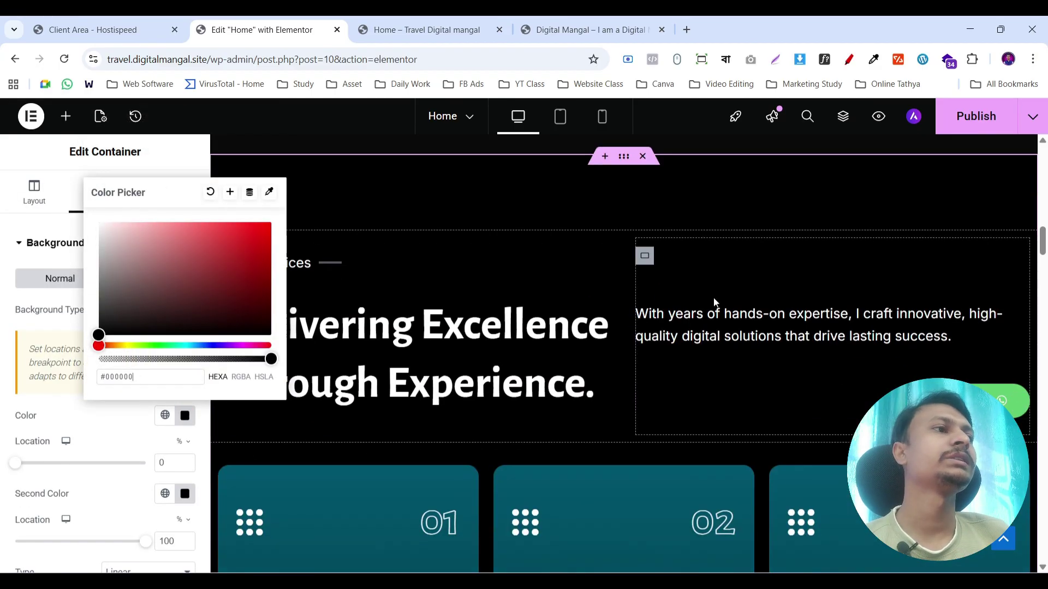
pyautogui.click(1020, 322)
pyautogui.scroll(-10, 627, 339)
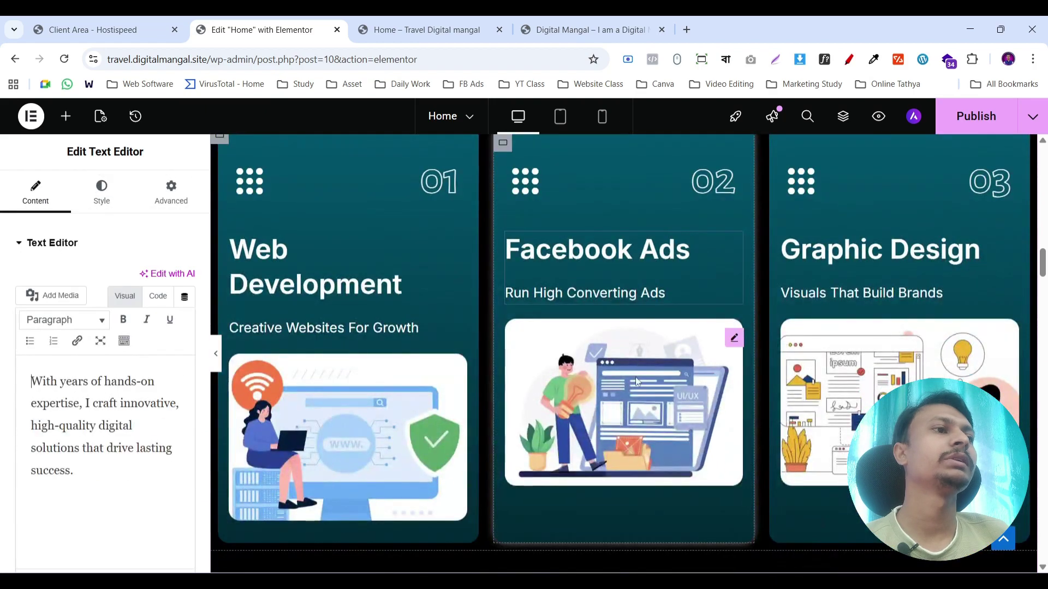
pyautogui.scroll(-8, 628, 361)
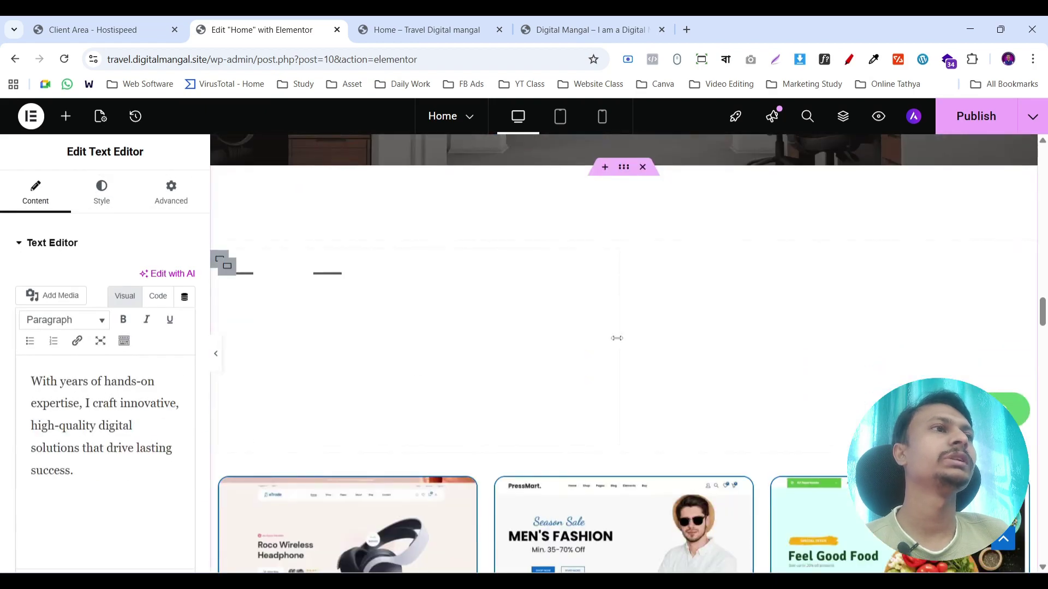
# - Set the portfolio section's background colour to black
pyautogui.click(617, 169)
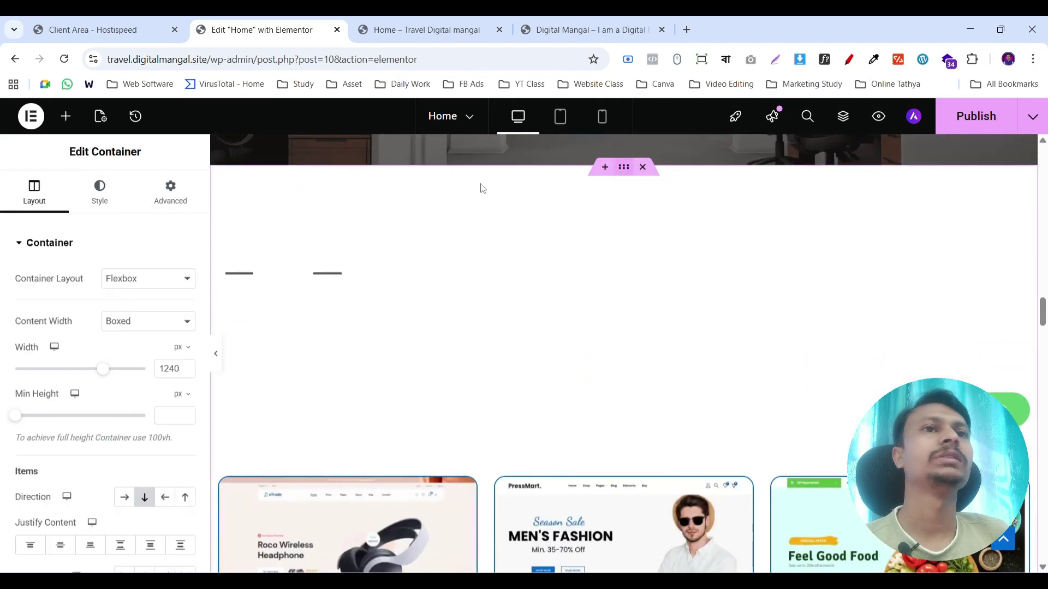
pyautogui.click(99, 191)
pyautogui.click(183, 347)
pyautogui.moveTo(182, 257); pyautogui.dragTo(98, 258)
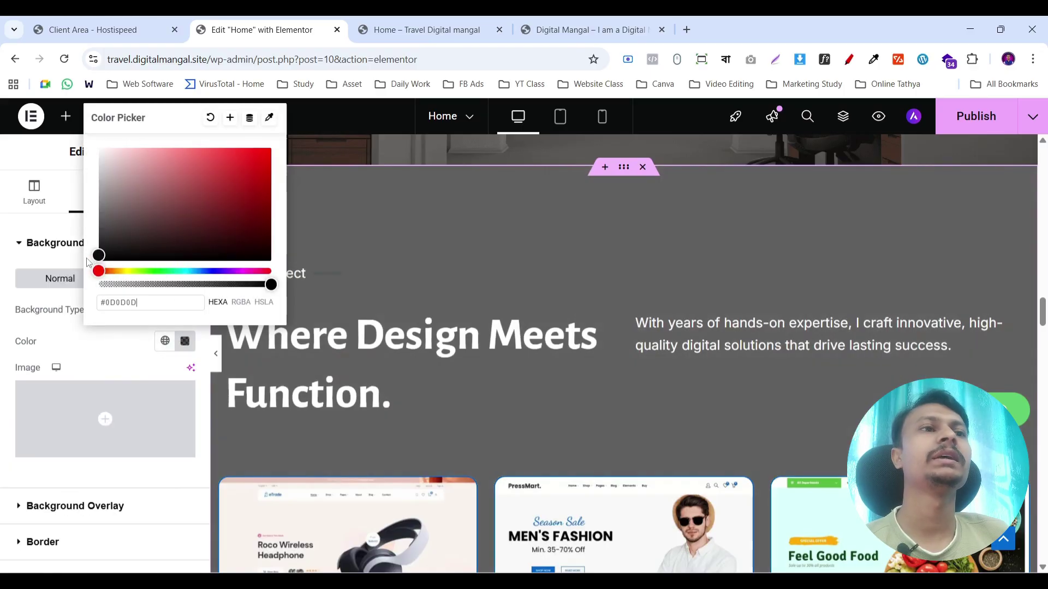
pyautogui.scroll(-3, 708, 322)
pyautogui.scroll(-10, 655, 354)
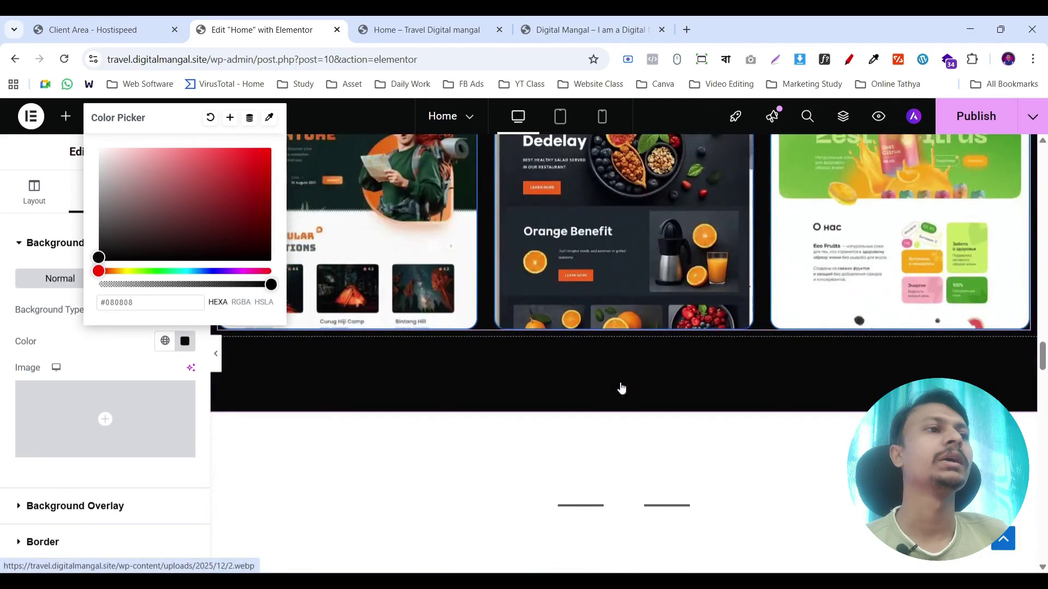
# - Make the Skill section's gradient and the Work Process section's background black
pyautogui.click(624, 347)
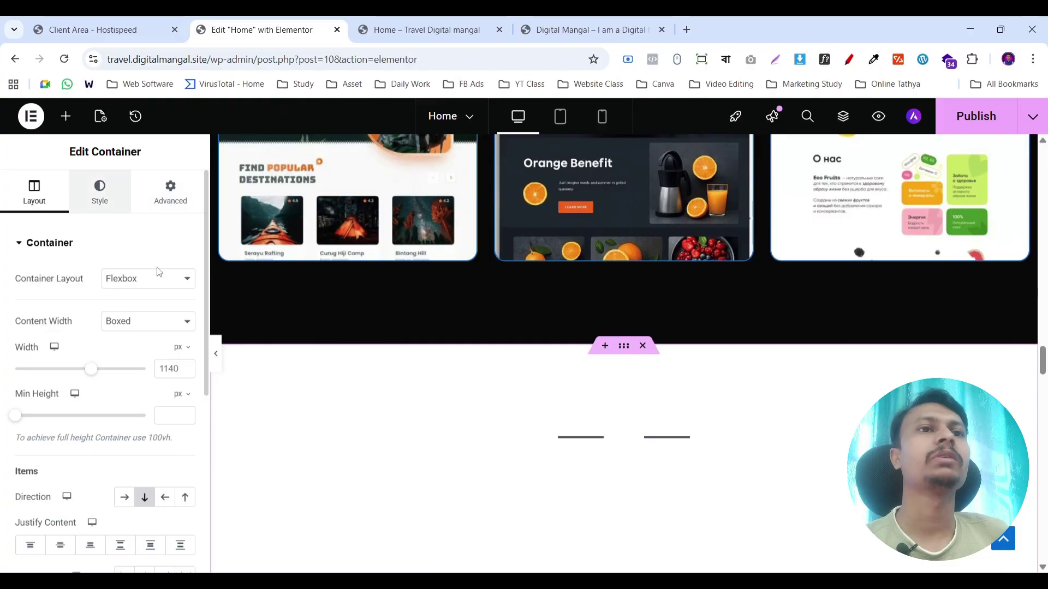
pyautogui.click(100, 191)
pyautogui.click(145, 310)
pyautogui.click(185, 416)
pyautogui.click(176, 382)
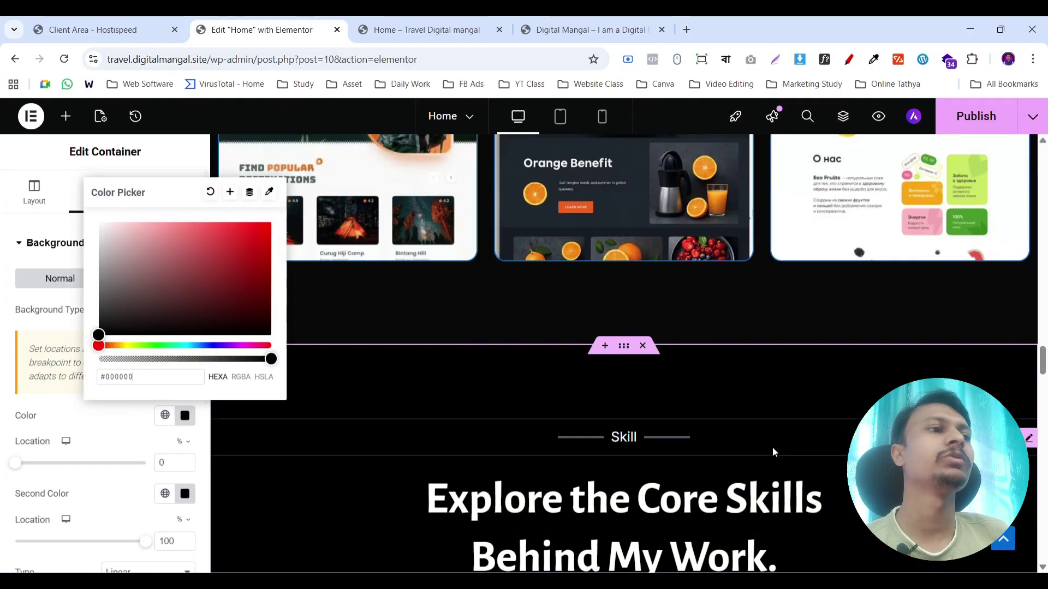
pyautogui.scroll(-8, 601, 393)
pyautogui.scroll(-5, 618, 245)
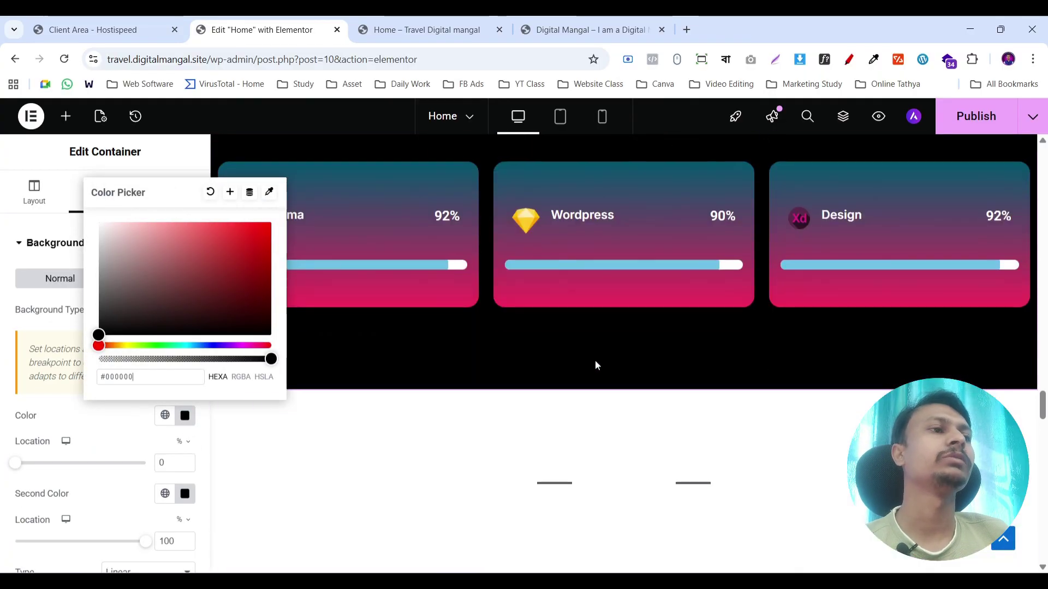
pyautogui.click(529, 367)
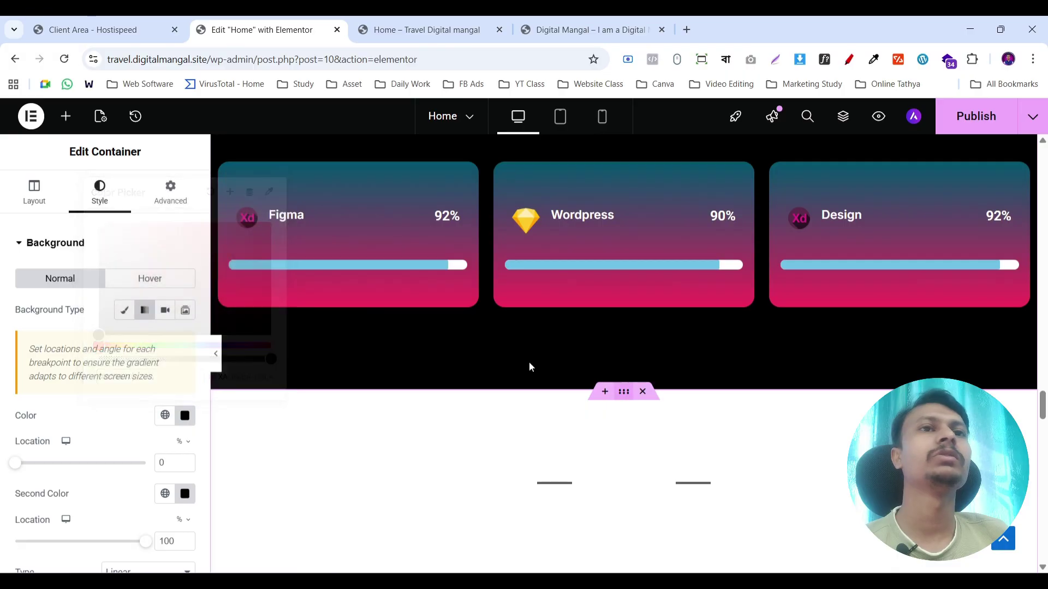
pyautogui.click(101, 196)
pyautogui.click(184, 341)
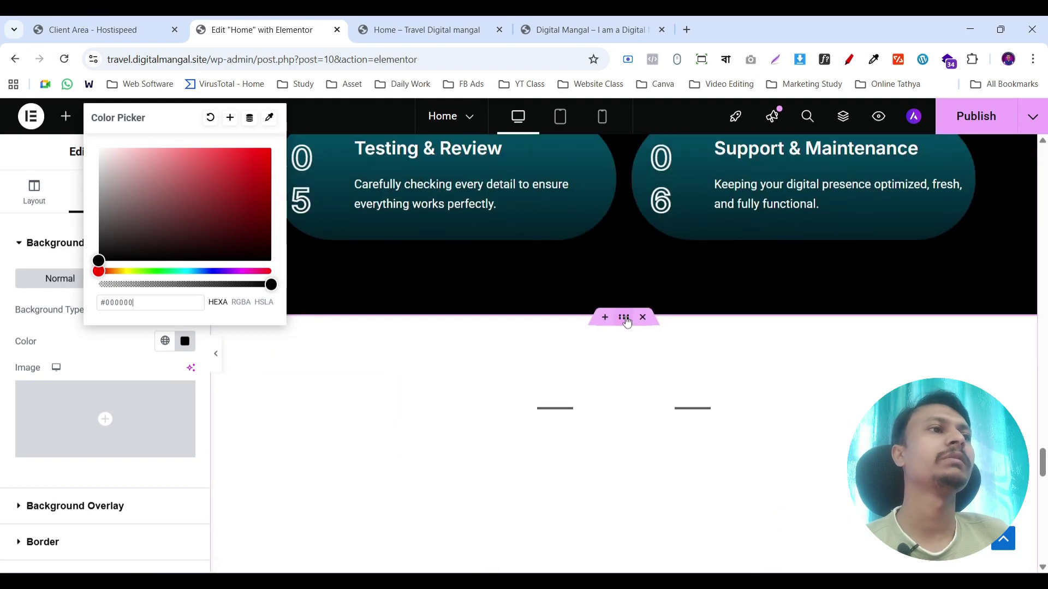
# - Give the Client Review section a solid black classic background
pyautogui.click(626, 320)
pyautogui.click(109, 190)
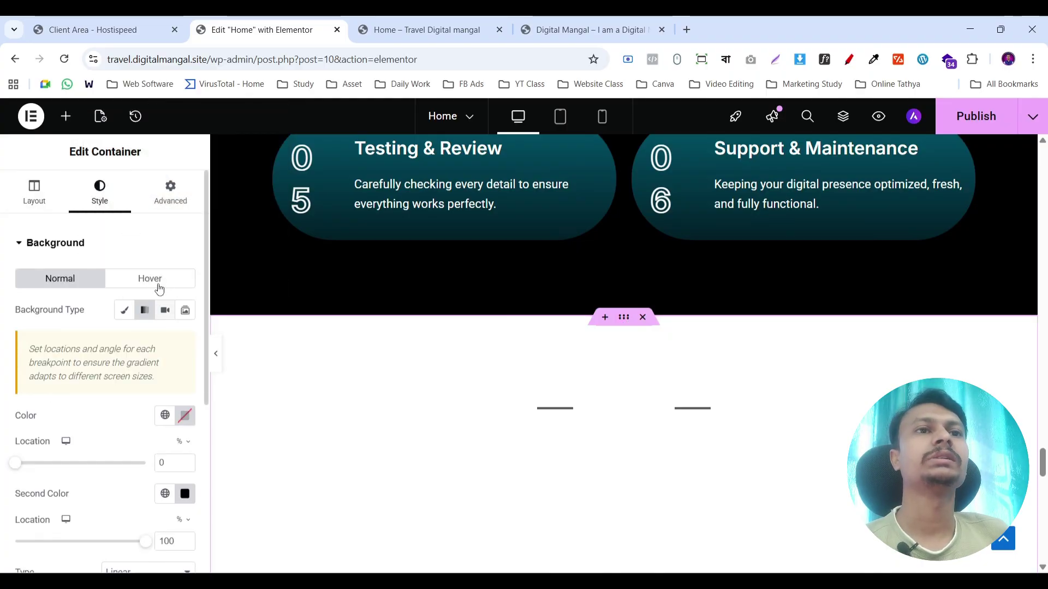
pyautogui.click(123, 311)
pyautogui.click(184, 340)
pyautogui.moveTo(132, 261); pyautogui.dragTo(99, 263)
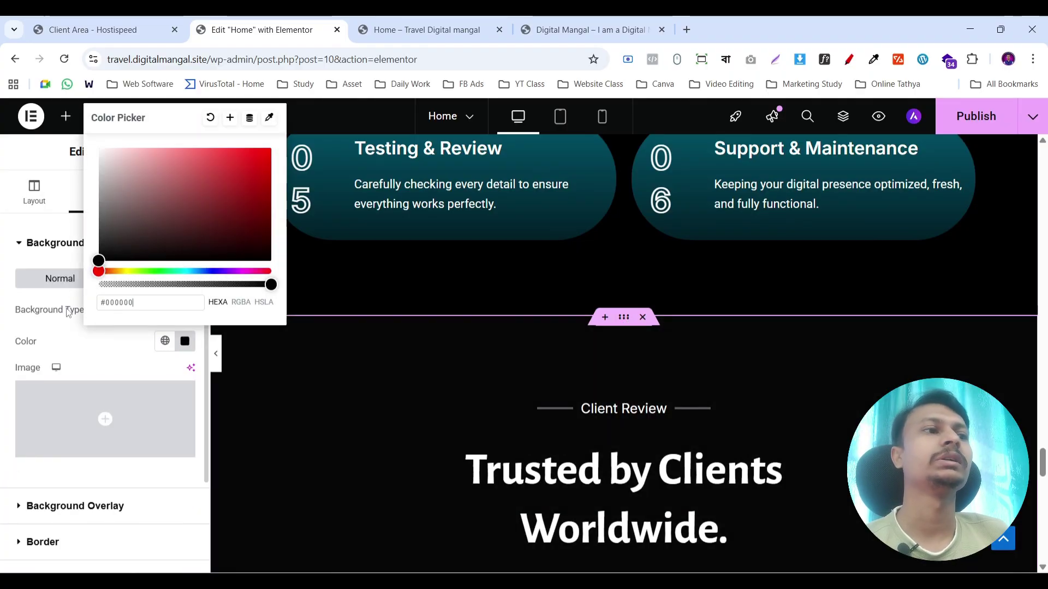
pyautogui.scroll(-3, 780, 403)
pyautogui.scroll(-10, 677, 436)
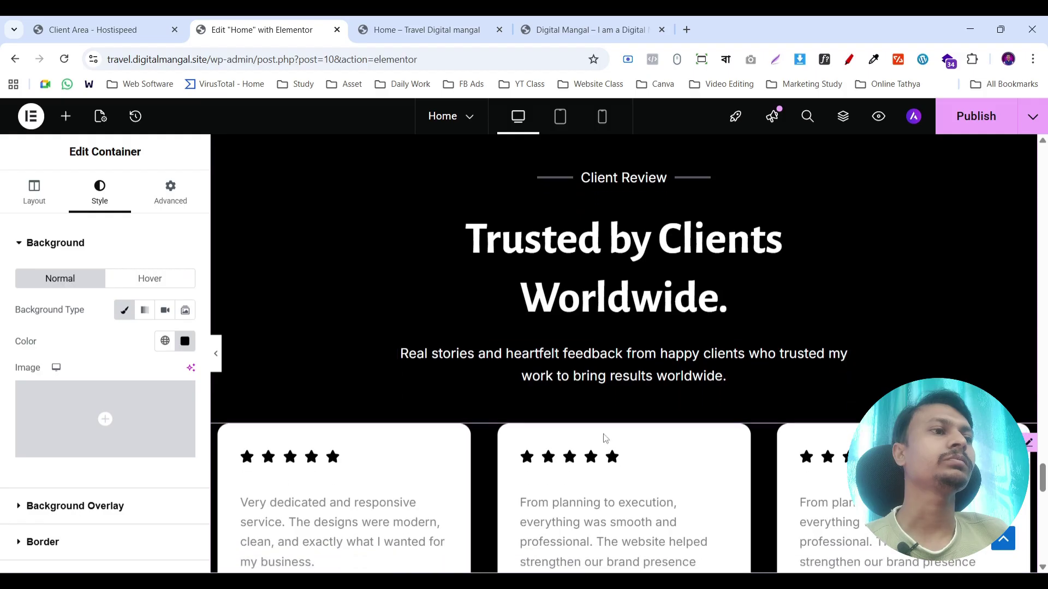
pyautogui.scroll(1, 626, 208)
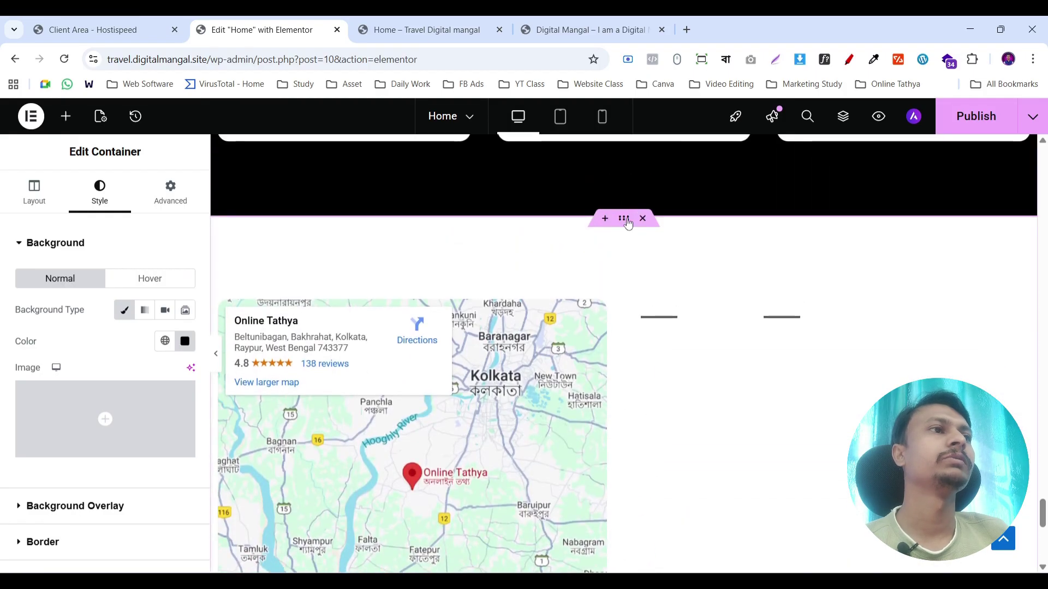
# - Set the map and contact section's background colour to #000000
pyautogui.click(625, 219)
pyautogui.click(79, 201)
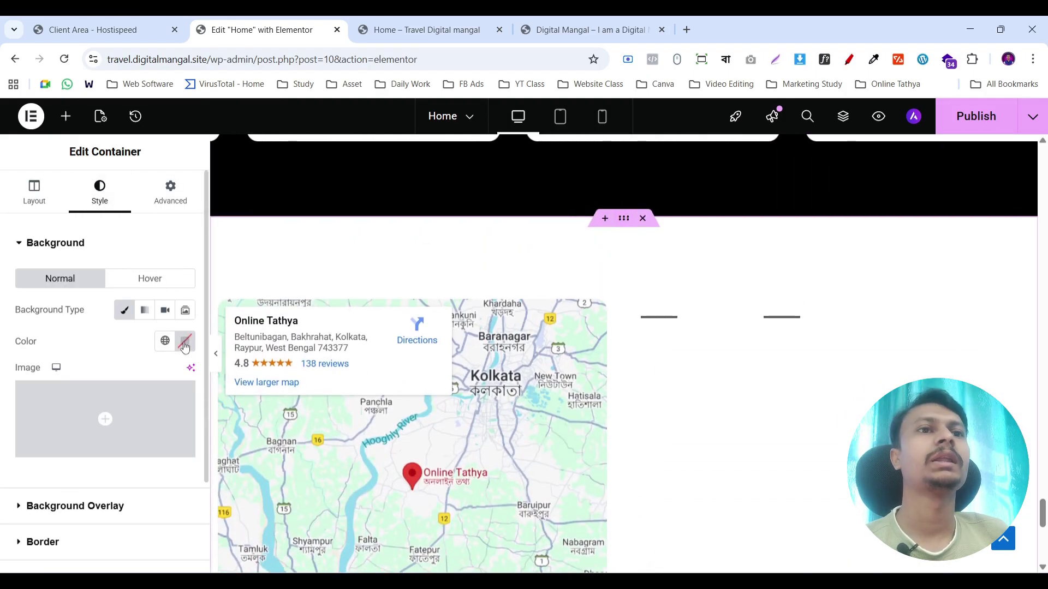
pyautogui.click(185, 341)
pyautogui.write('#000000')
pyautogui.scroll(-8, 562, 350)
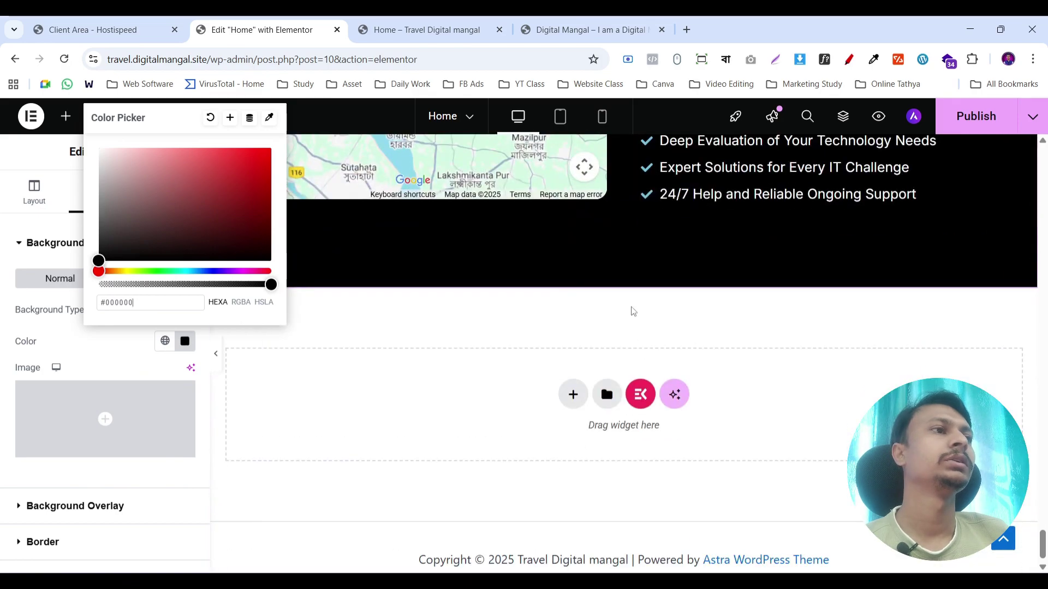
pyautogui.scroll(14, 604, 384)
pyautogui.scroll(15, 650, 366)
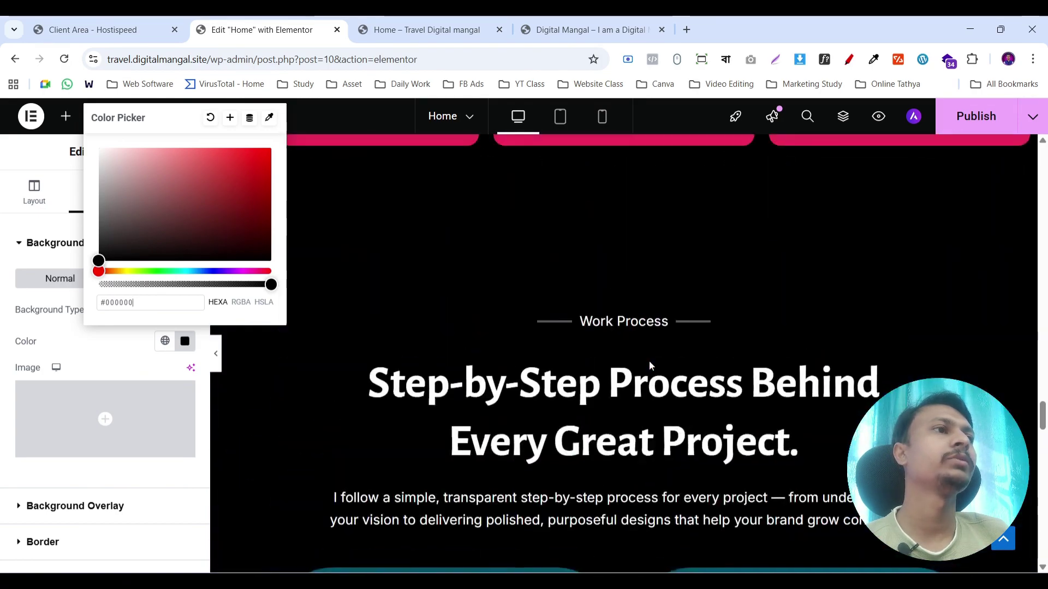
pyautogui.scroll(15, 649, 362)
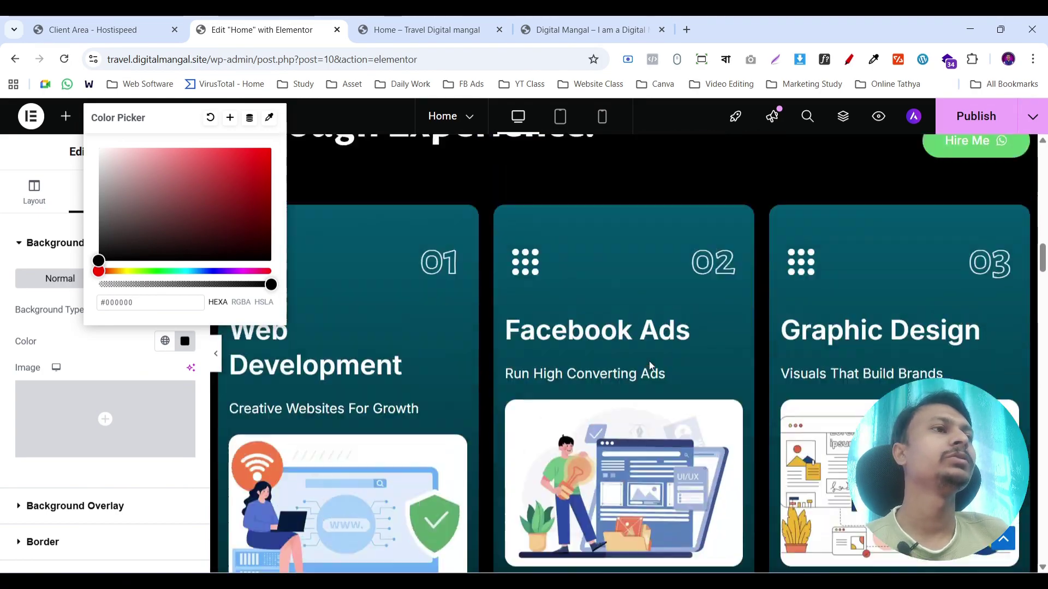
pyautogui.scroll(-10, 649, 362)
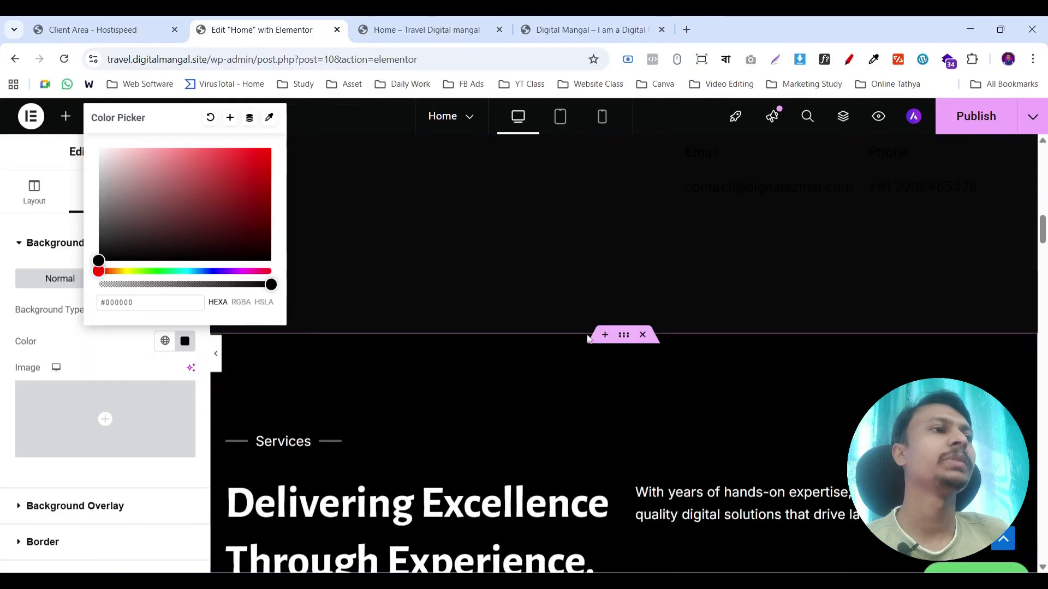
pyautogui.scroll(15, 625, 356)
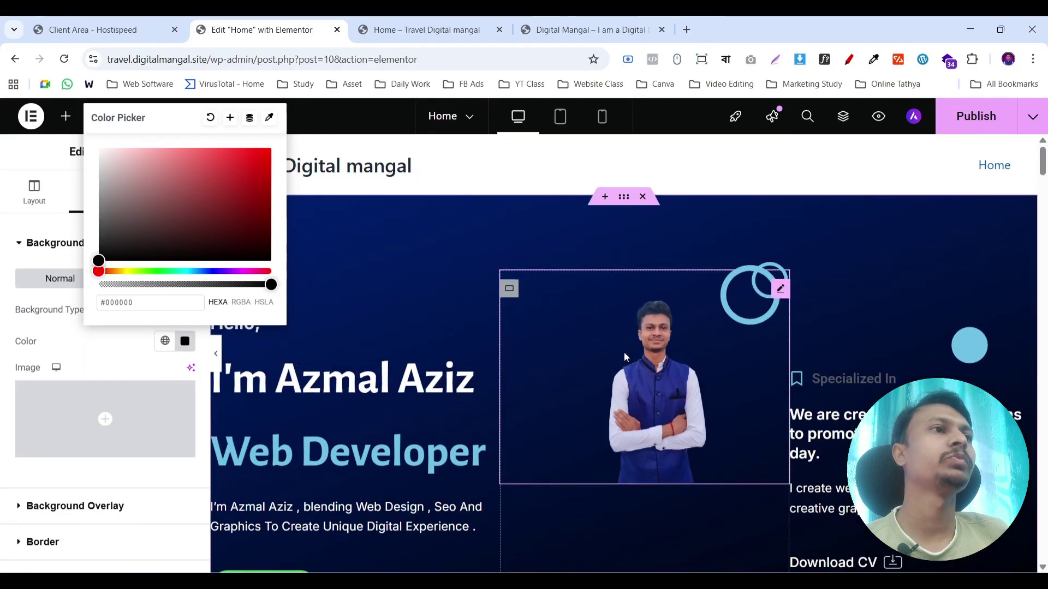
# - Turn the hero's dark blue gradient background black
pyautogui.click(722, 227)
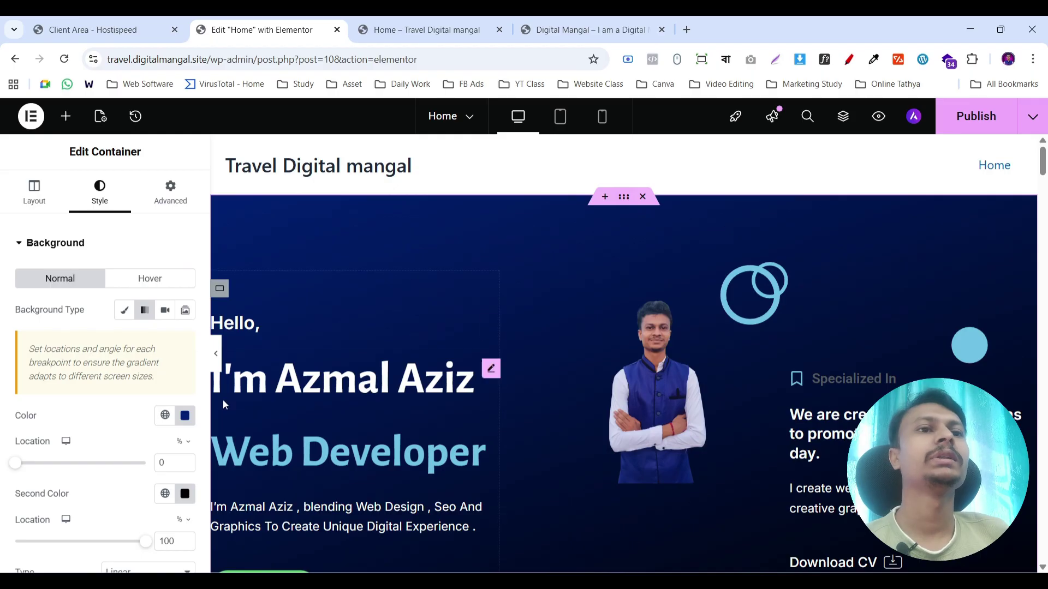
pyautogui.click(184, 416)
pyautogui.moveTo(106, 312); pyautogui.dragTo(48, 368)
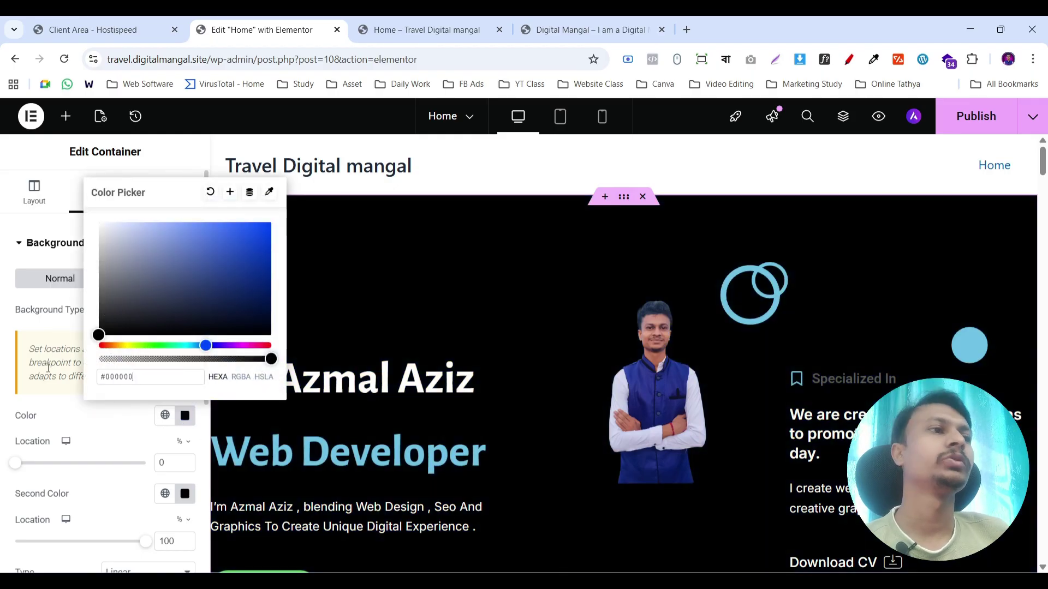
pyautogui.scroll(-6, 643, 202)
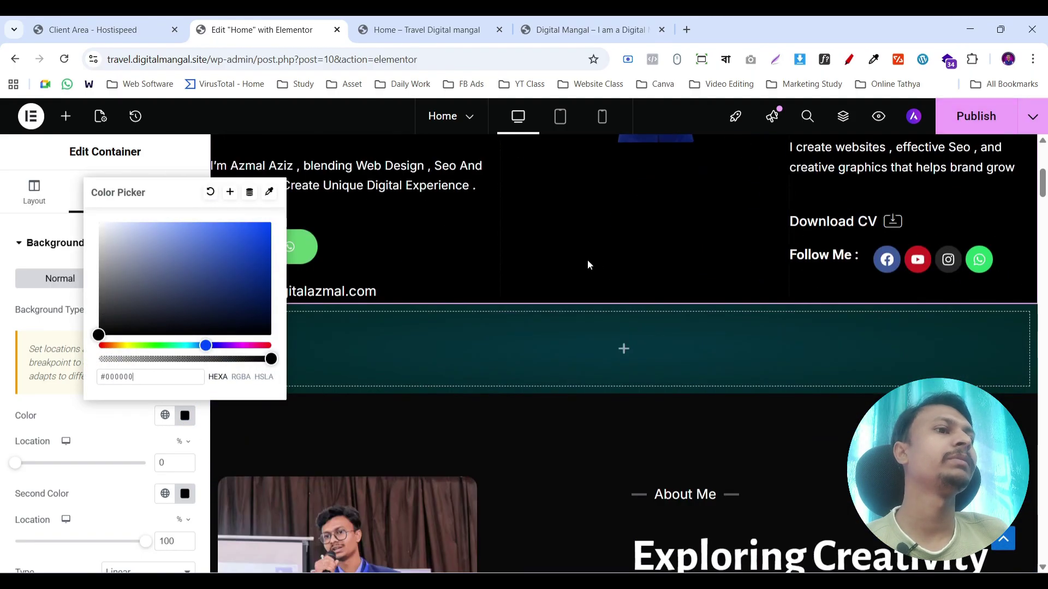
pyautogui.scroll(5, 588, 265)
pyautogui.click(709, 267)
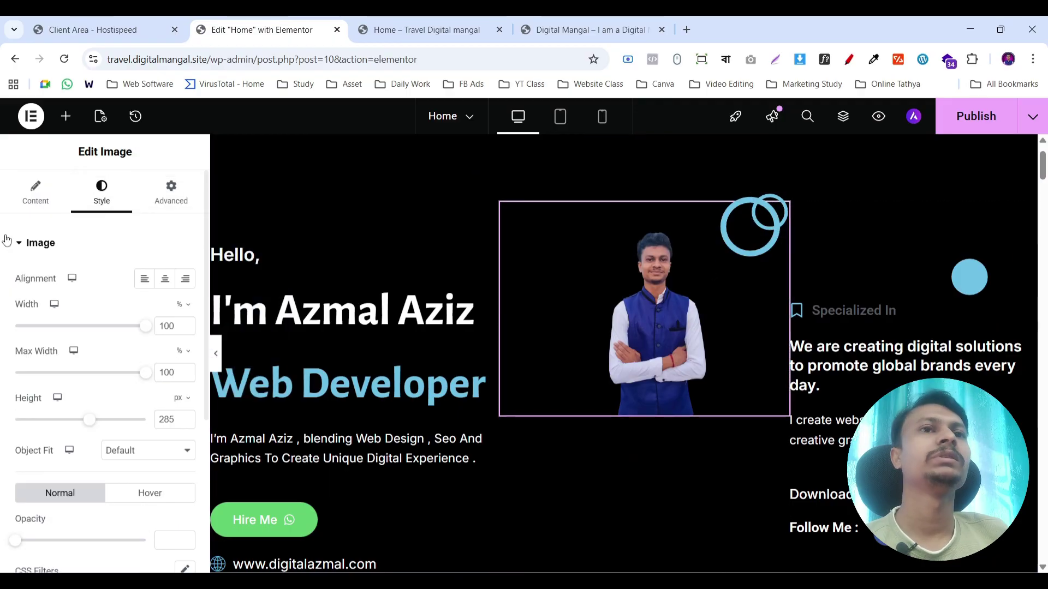
pyautogui.click(34, 192)
pyautogui.click(106, 327)
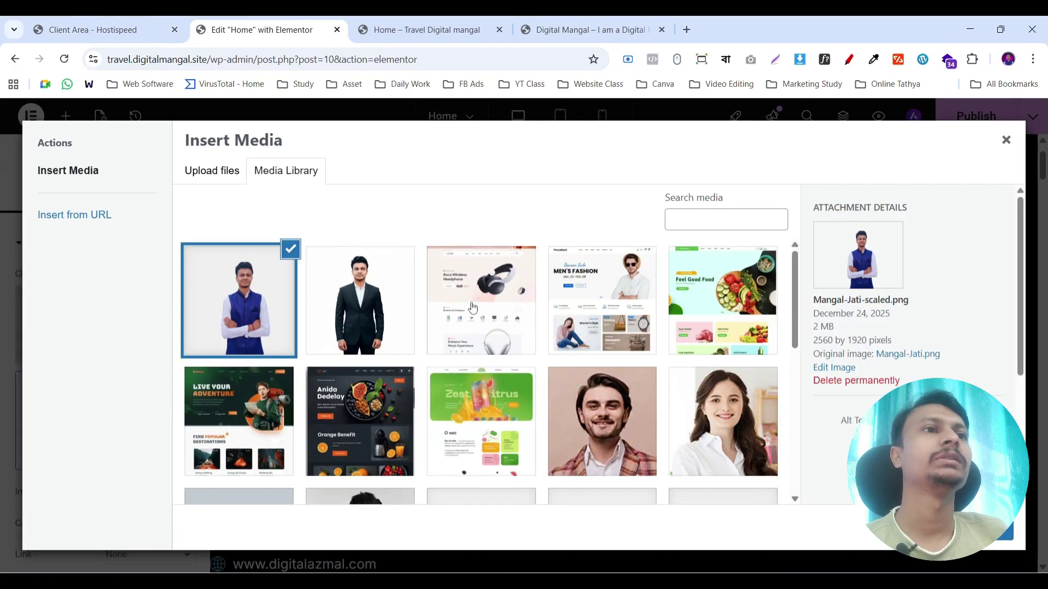
pyautogui.scroll(-6, 608, 299)
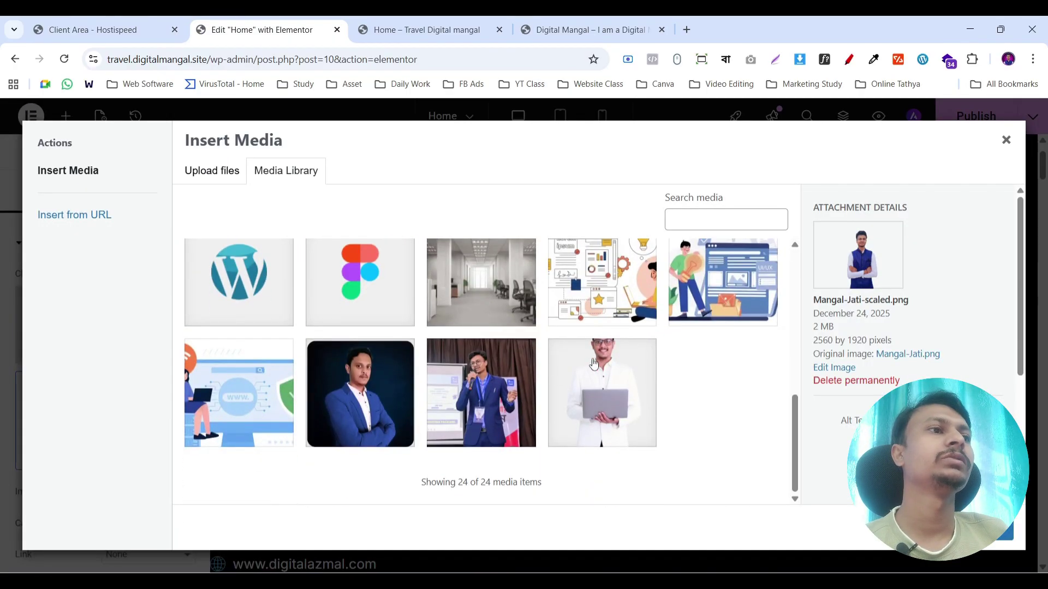
pyautogui.click(595, 364)
pyautogui.click(996, 541)
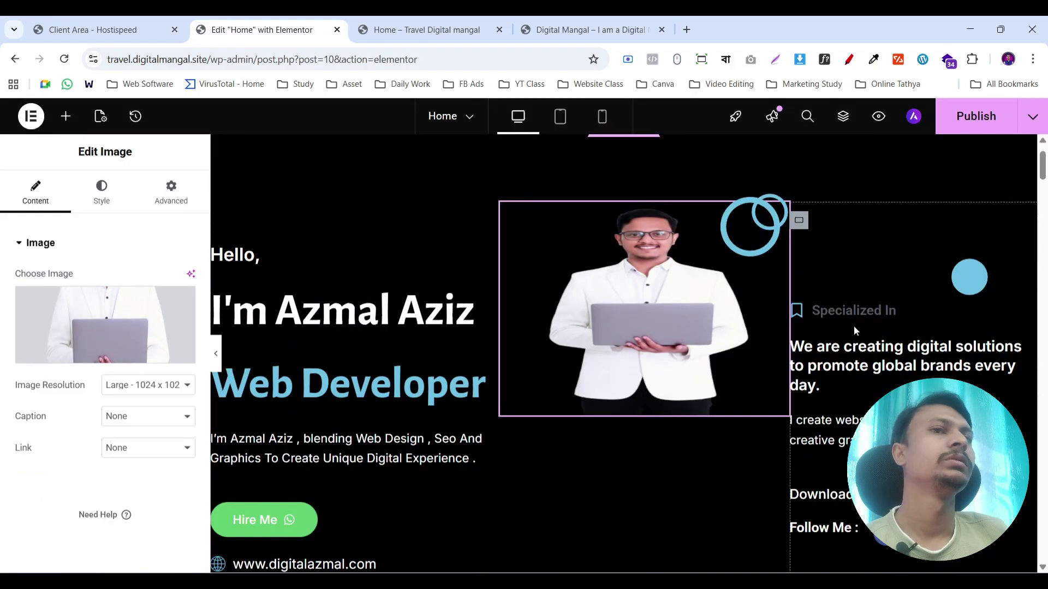
pyautogui.click(99, 201)
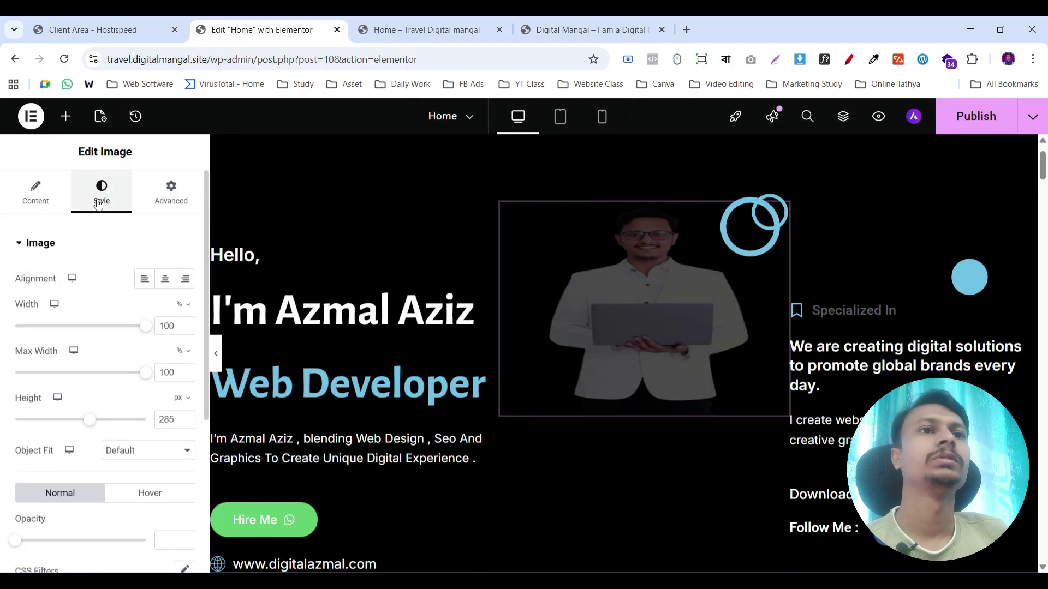
pyautogui.moveTo(104, 326)
pyautogui.mouseDown()
pyautogui.moveTo(65, 328)
pyautogui.moveTo(107, 335)
pyautogui.moveTo(93, 337)
pyautogui.mouseUp()
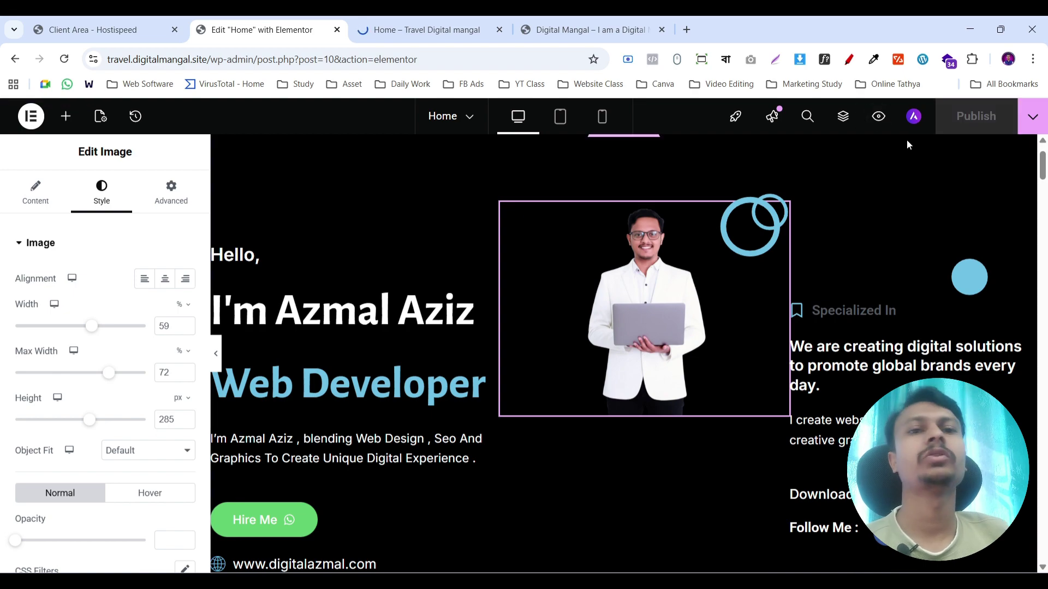
# - Scroll the Home page preview from the laptop hero down through the black sections and back
pyautogui.click(454, 20)
pyautogui.scroll(-6, 372, 174)
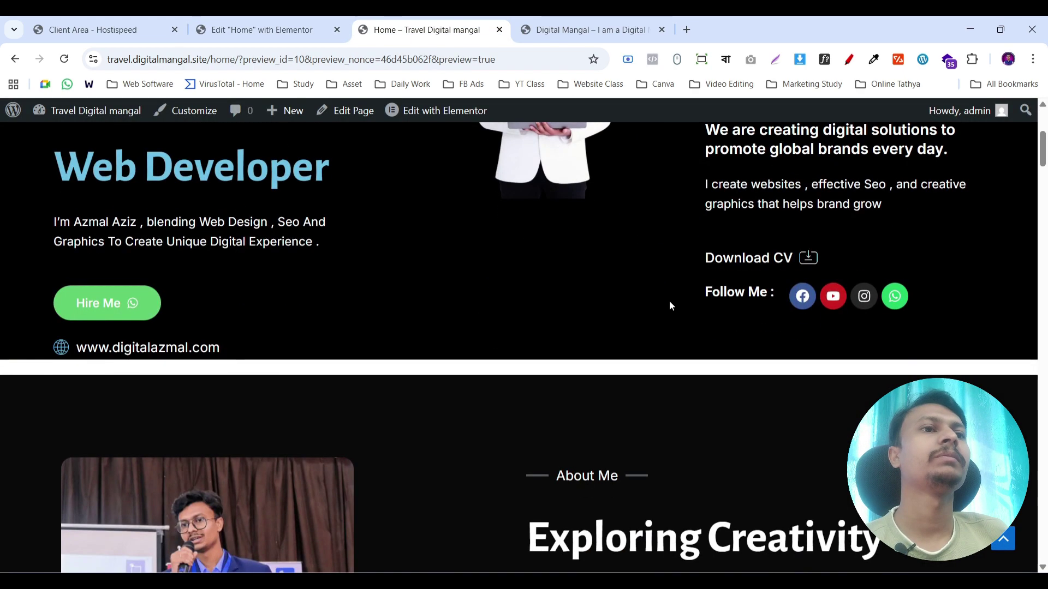
pyautogui.scroll(-15, 669, 302)
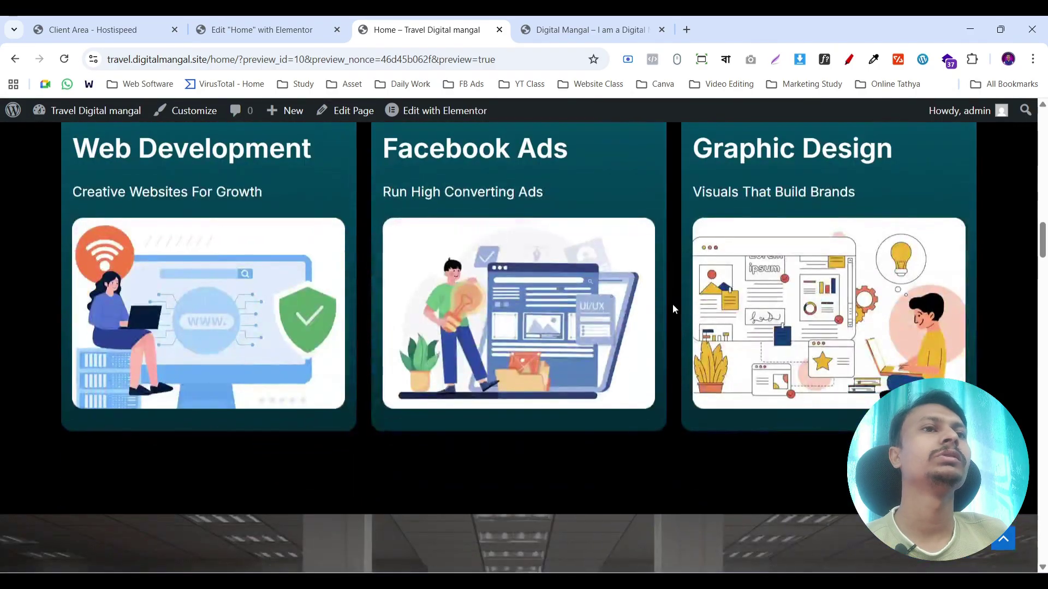
pyautogui.scroll(-15, 674, 309)
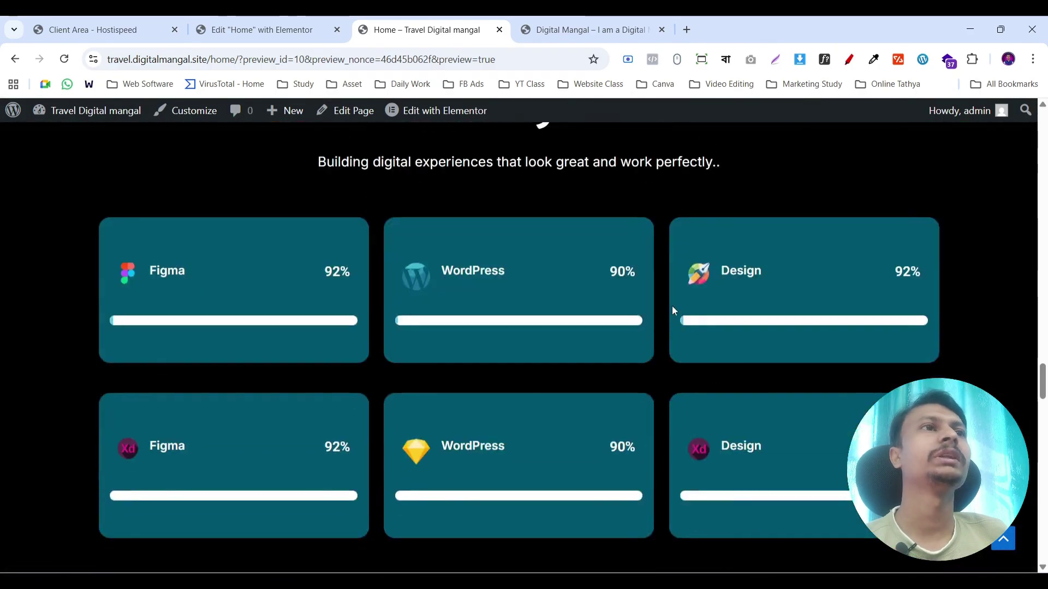
pyautogui.scroll(-20, 673, 306)
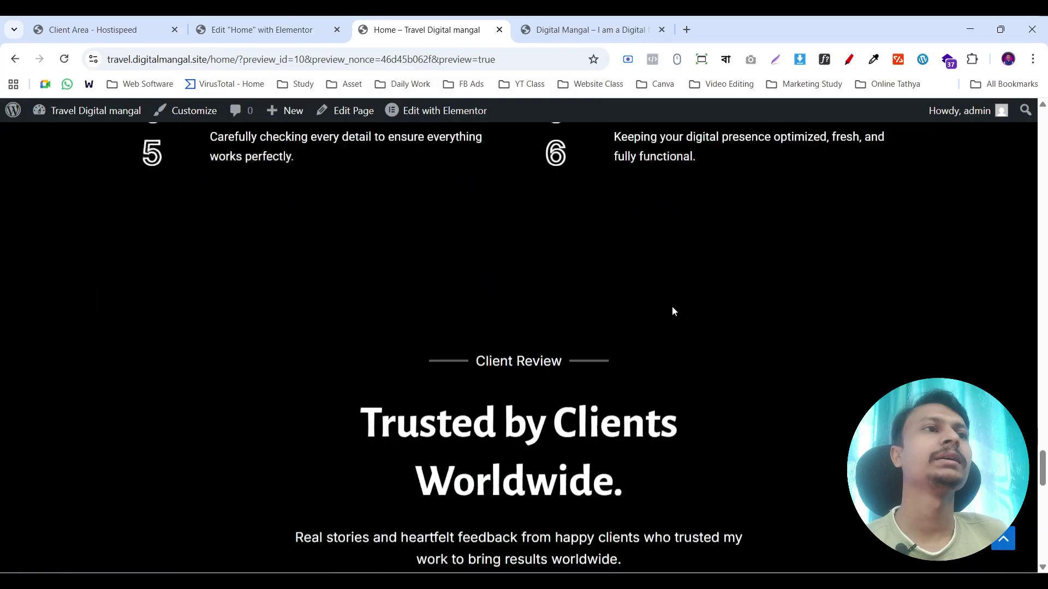
pyautogui.scroll(-15, 672, 308)
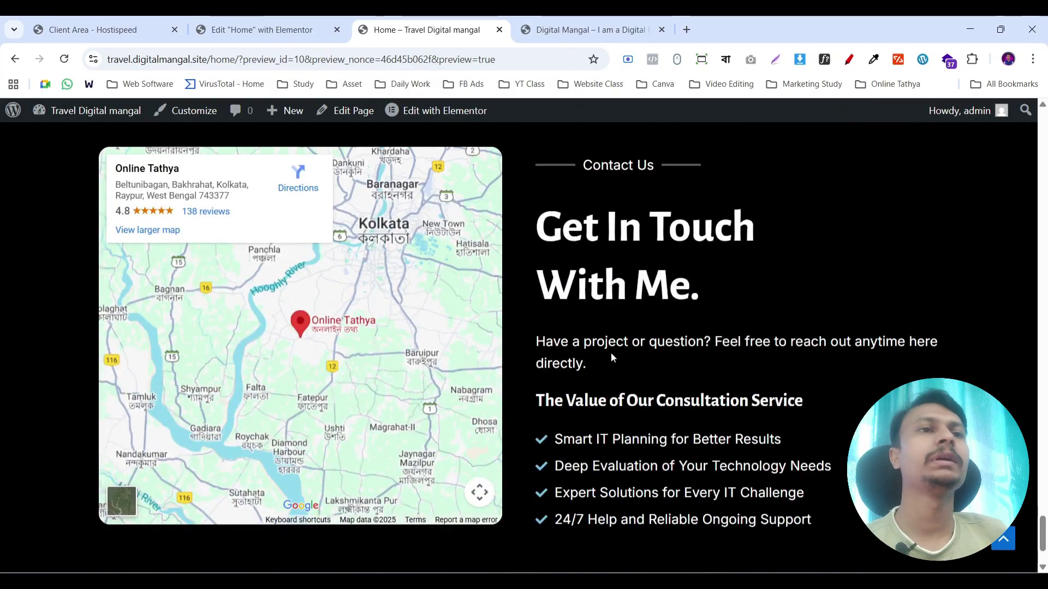
pyautogui.scroll(3, 618, 382)
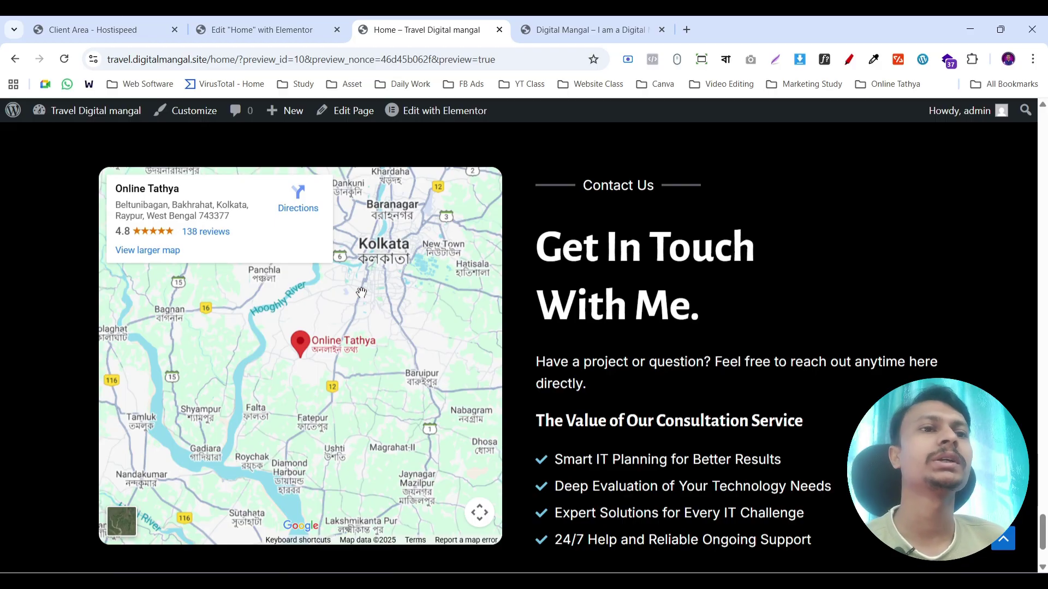
pyautogui.scroll(-3, 361, 292)
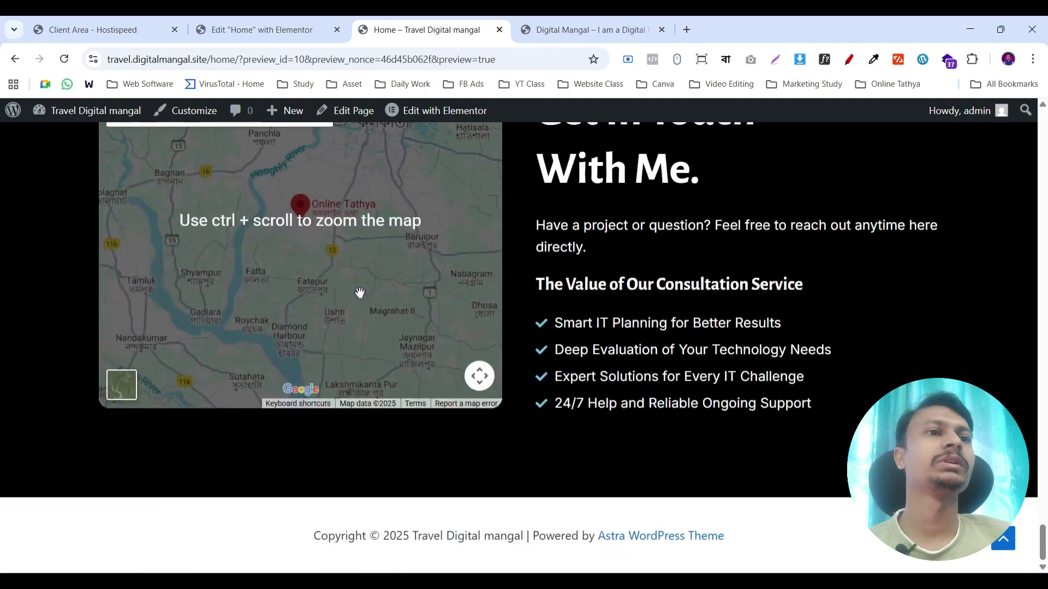
pyautogui.scroll(10, 658, 303)
pyautogui.scroll(8, 658, 302)
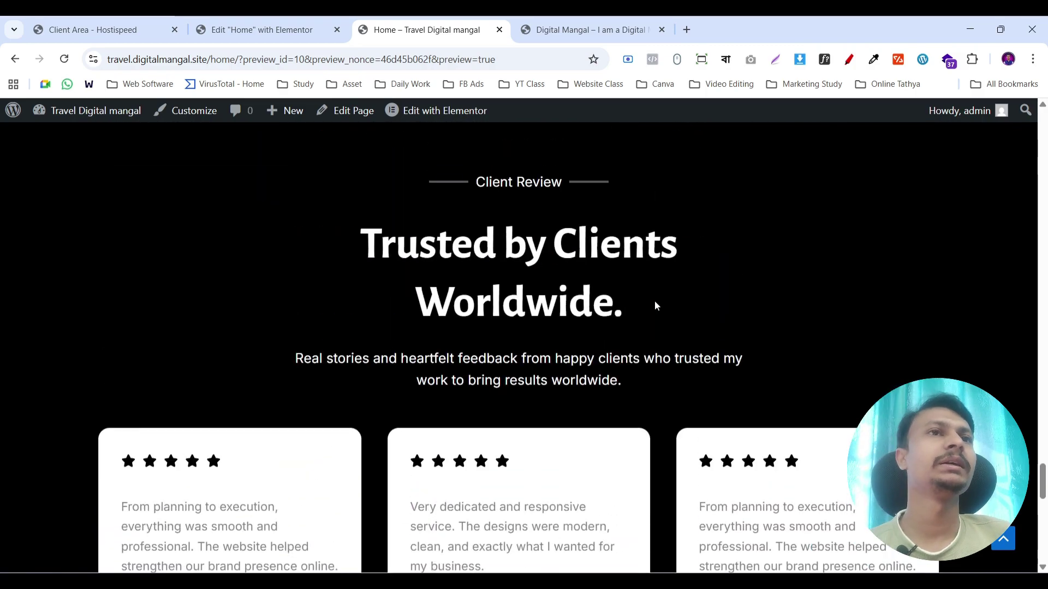
pyautogui.scroll(3, 658, 306)
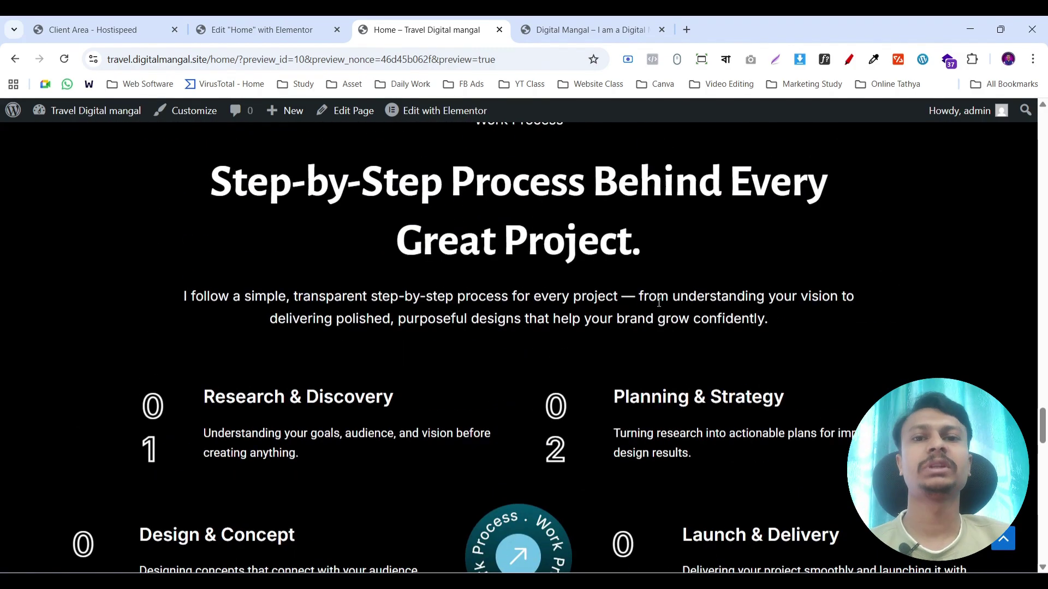
pyautogui.scroll(7, 659, 303)
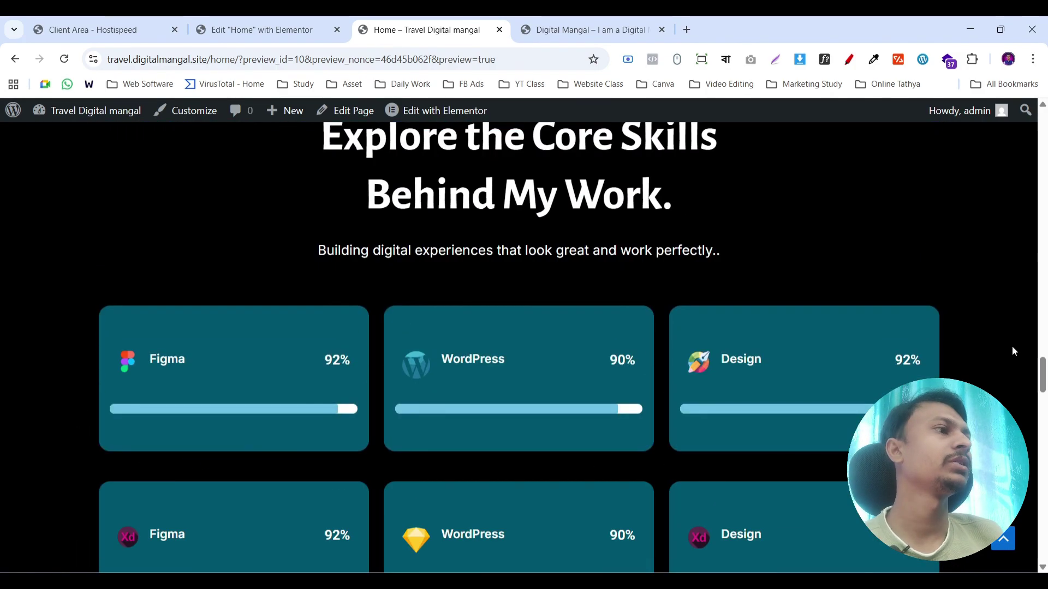
pyautogui.moveTo(1043, 387); pyautogui.dragTo(1043, 129)
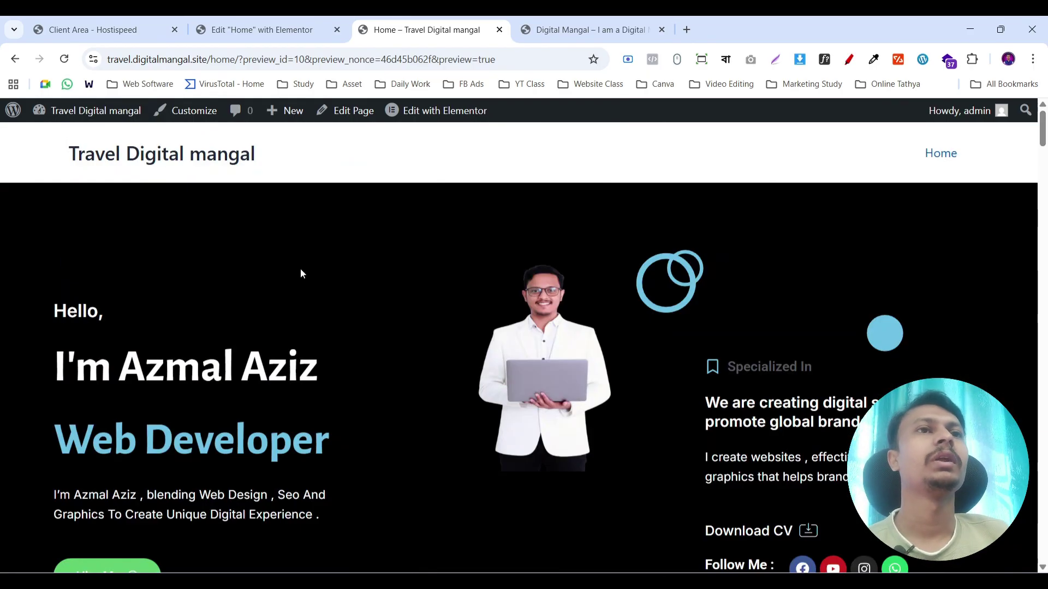
pyautogui.scroll(-2, 301, 273)
# - Open onlinetathya.com in a new tab and scroll through its home page
pyautogui.click(692, 31)
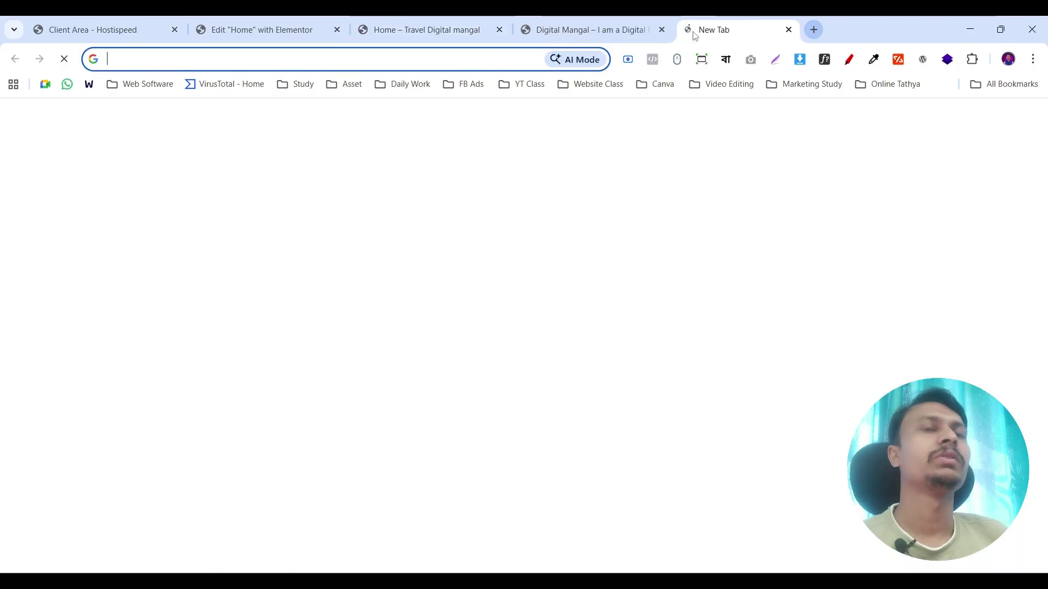
pyautogui.write('onlin')
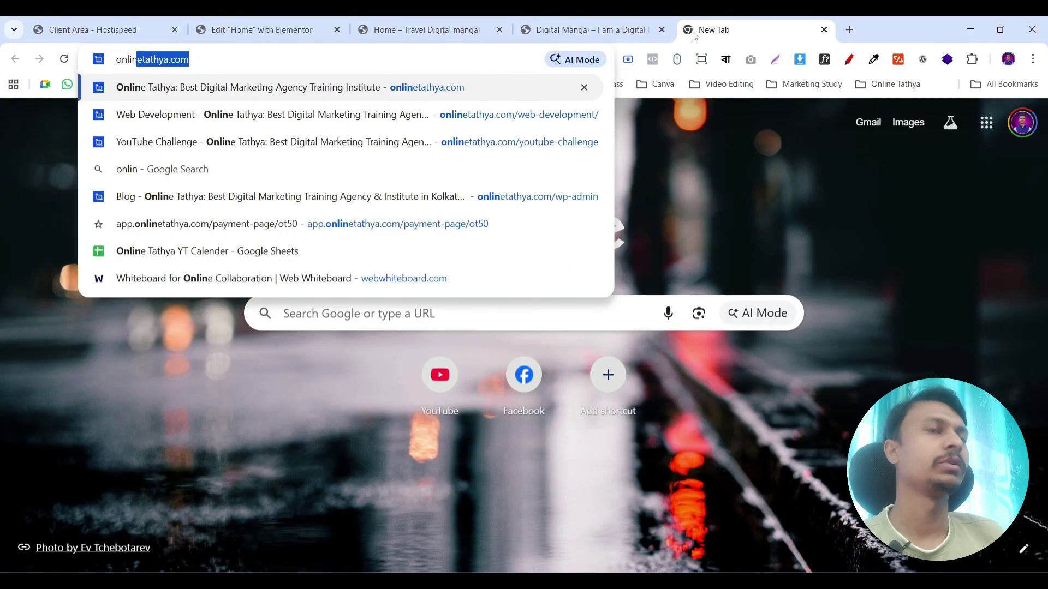
pyautogui.press('Return')
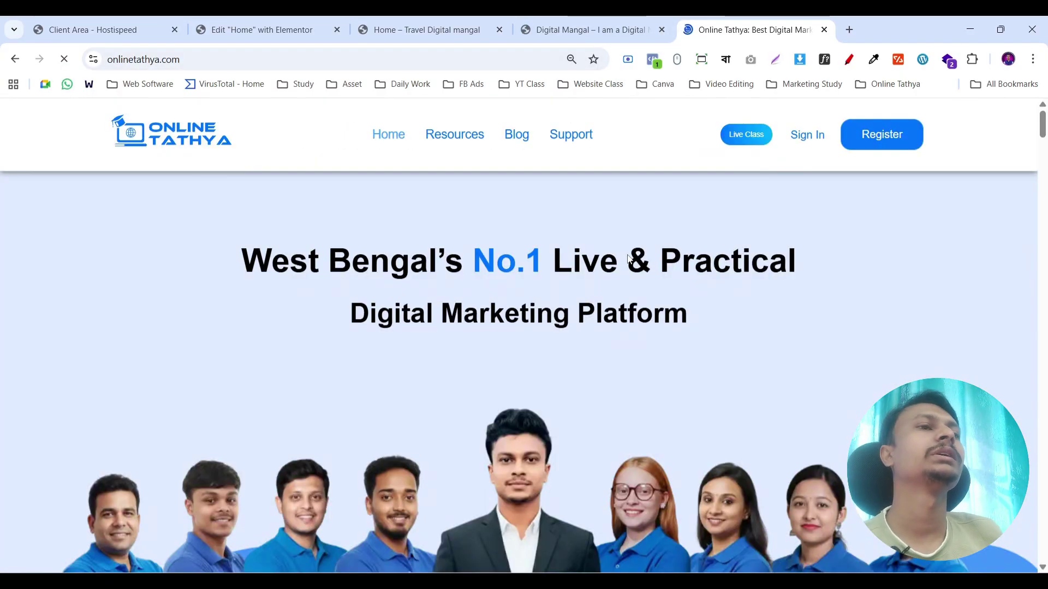
pyautogui.scroll(-2, 535, 245)
pyautogui.scroll(2, 414, 221)
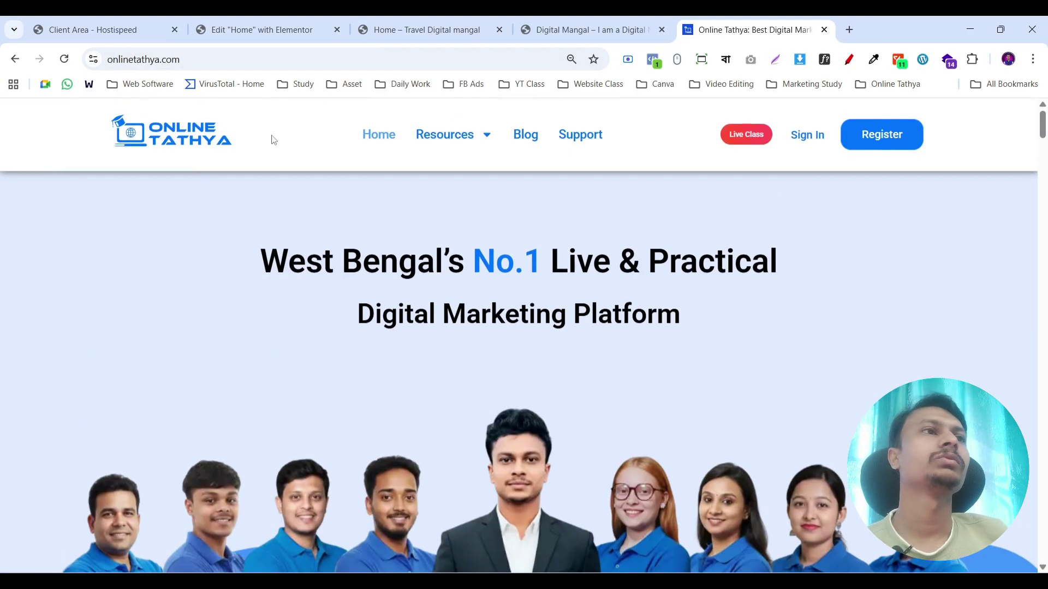
pyautogui.moveTo(1043, 126); pyautogui.dragTo(1029, 484)
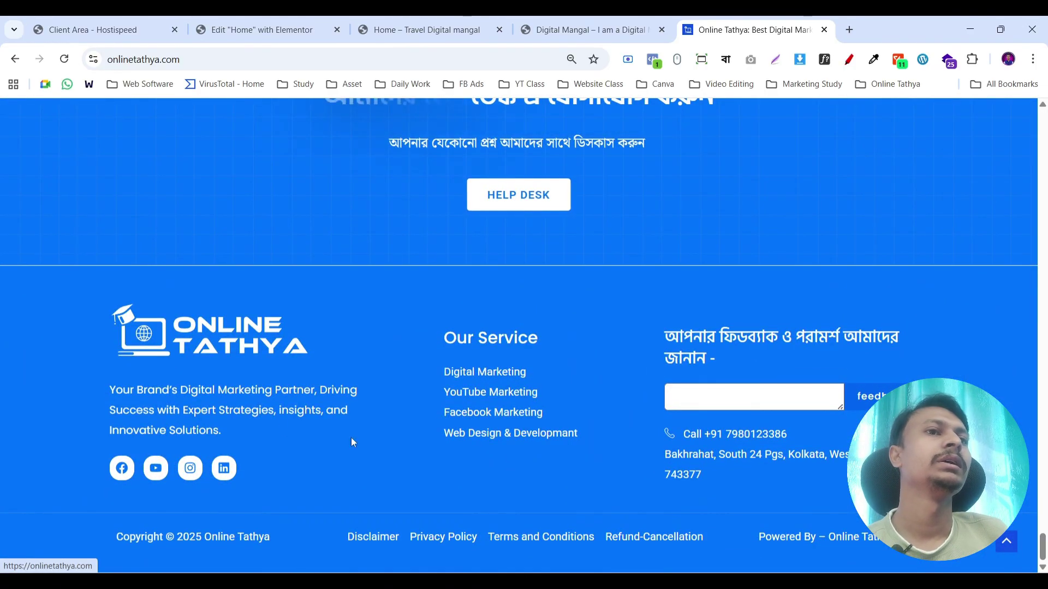
pyautogui.scroll(1, 743, 432)
pyautogui.scroll(-1, 769, 394)
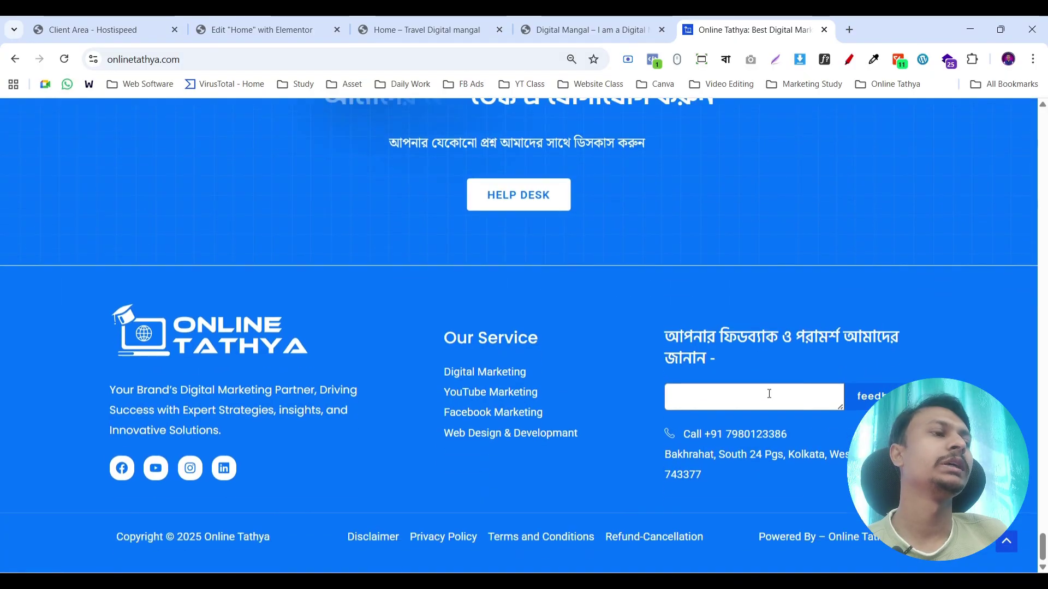
pyautogui.scroll(20, 769, 393)
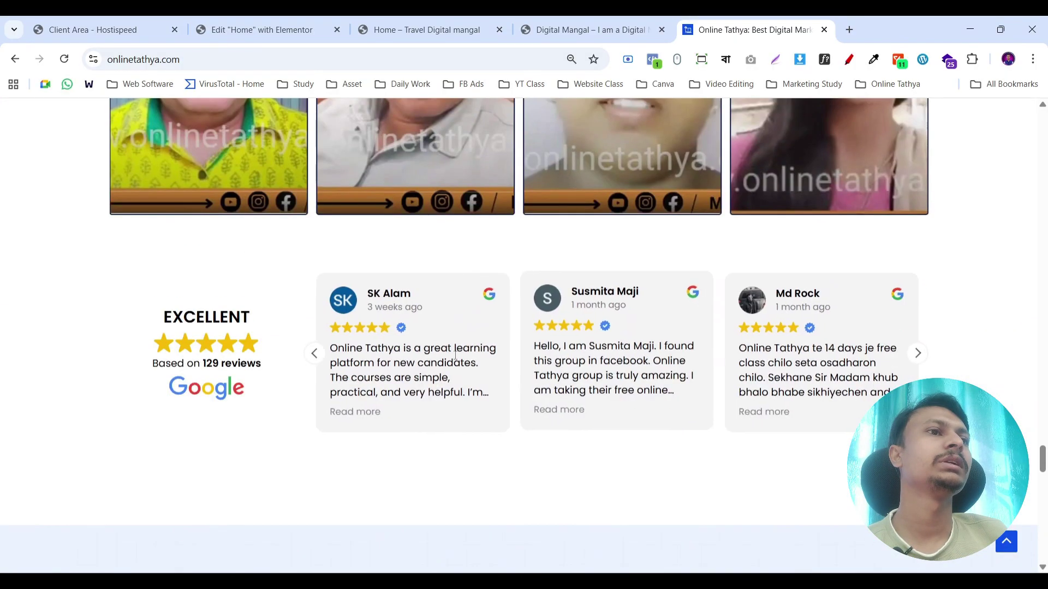
# - Browse the Google reviews carousel forward four cards and back one, then return to the top
pyautogui.click(922, 356)
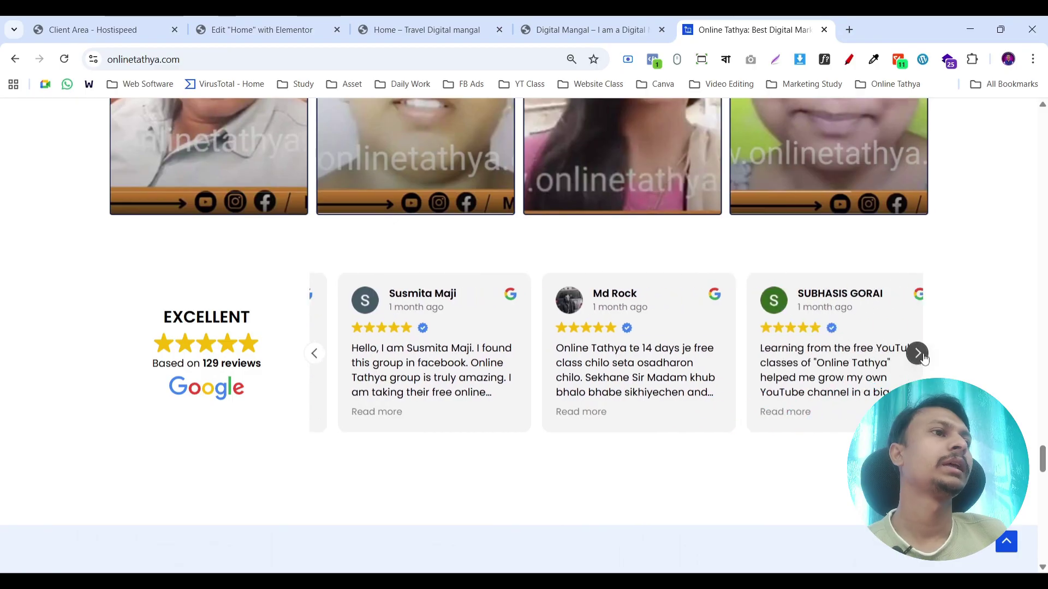
pyautogui.click(921, 356)
pyautogui.click(921, 356)
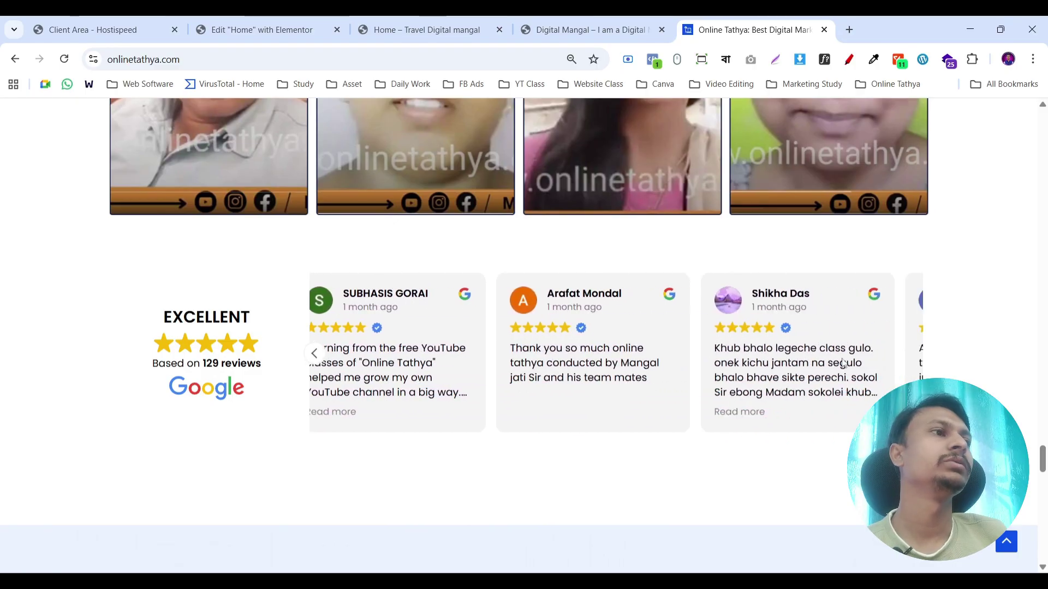
pyautogui.click(922, 356)
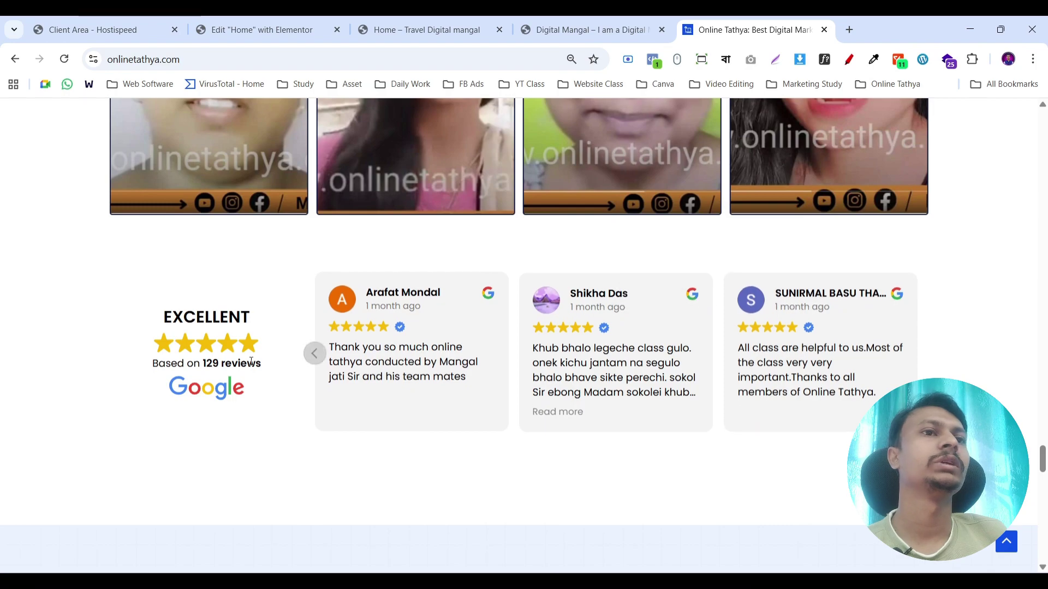
pyautogui.click(314, 353)
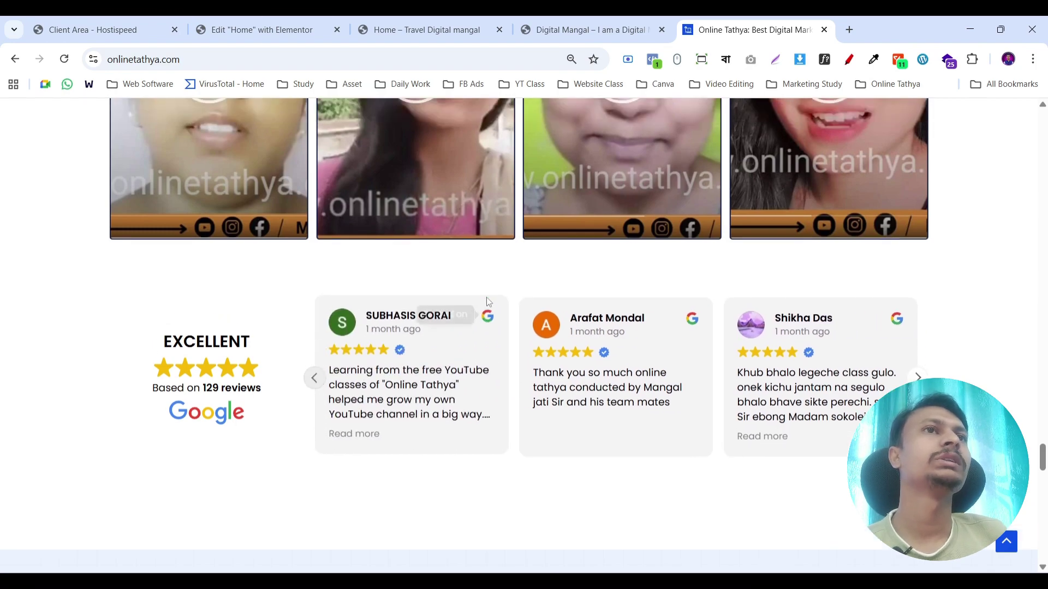
pyautogui.scroll(15, 311, 374)
pyautogui.scroll(15, 421, 204)
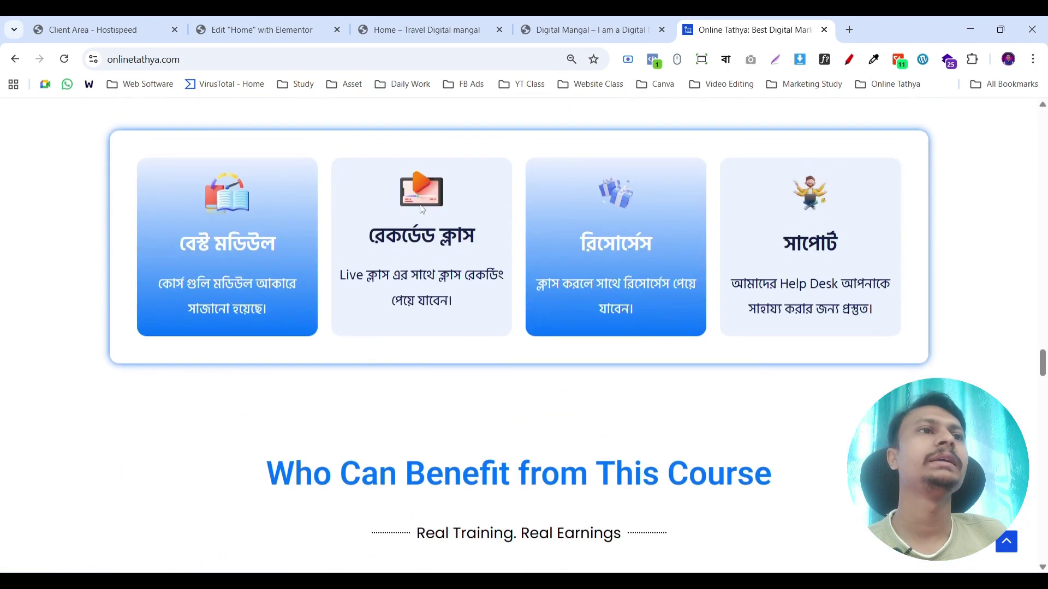
pyautogui.scroll(15, 421, 204)
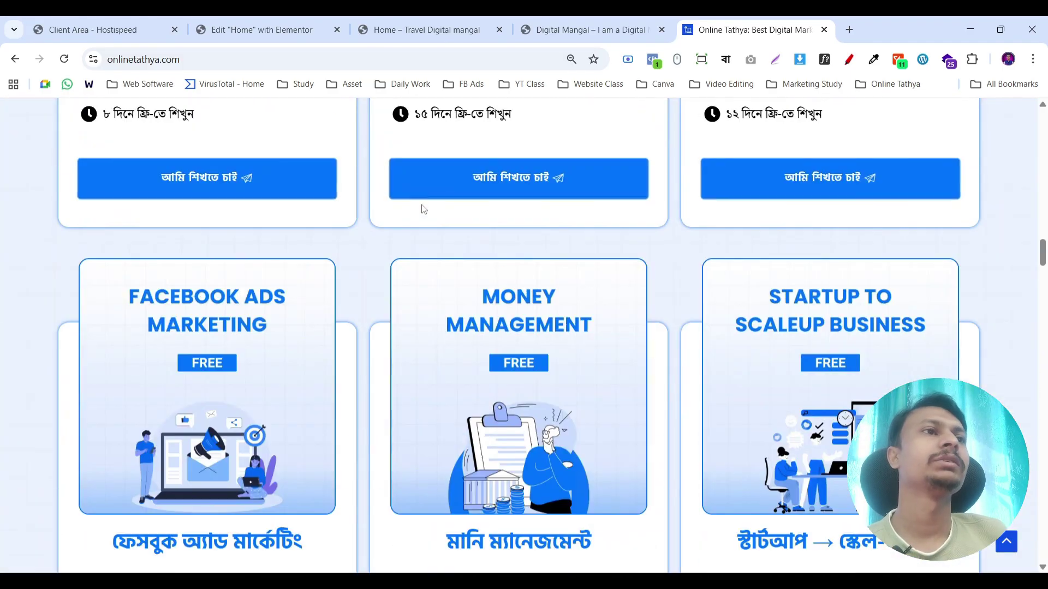
pyautogui.scroll(15, 433, 204)
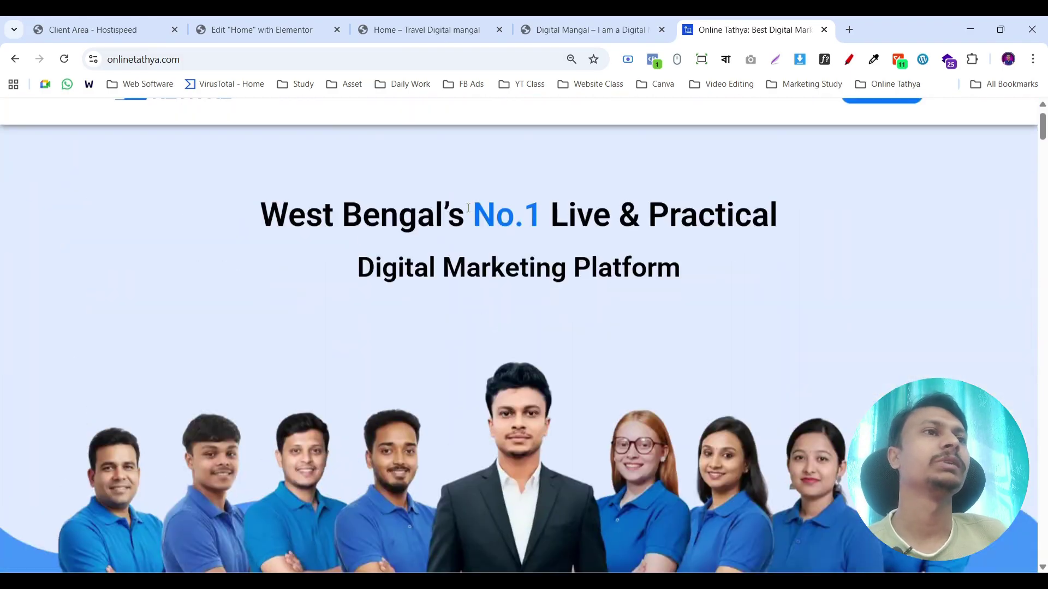